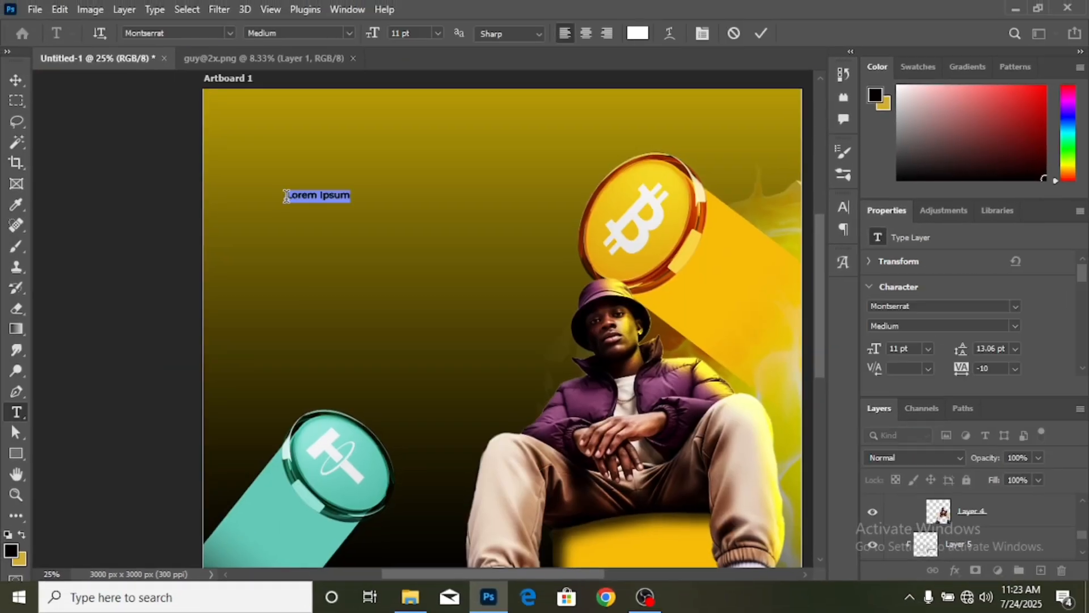
- Start a new document from the 3000 × 3000 px, 300 ppi RGB custom preset
left_click_drag(357, 294, 453, 294)
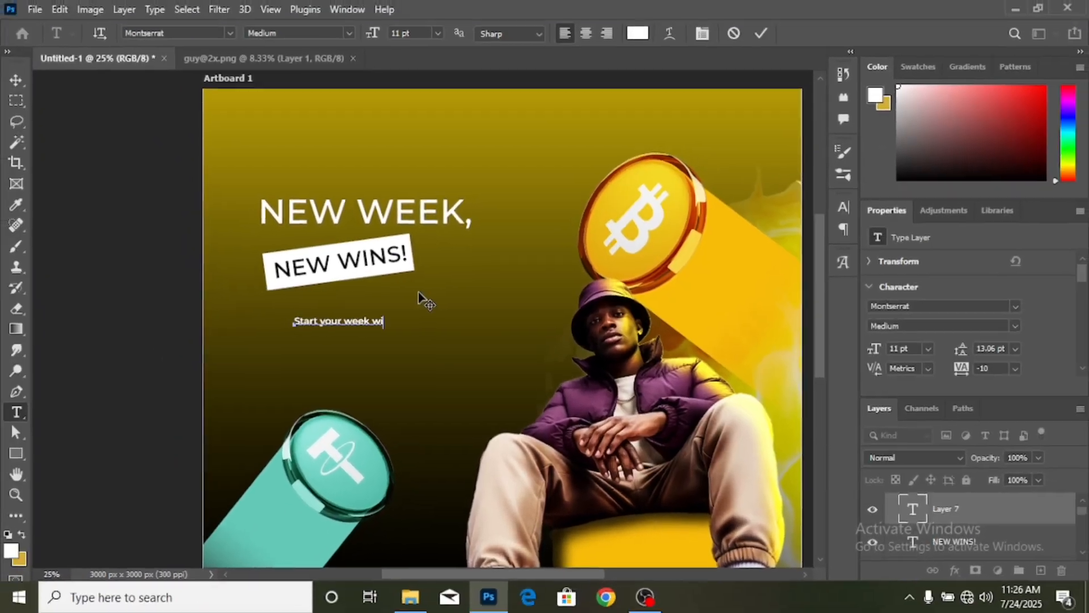
type("th clearity: confidence and a market strategy that works.")
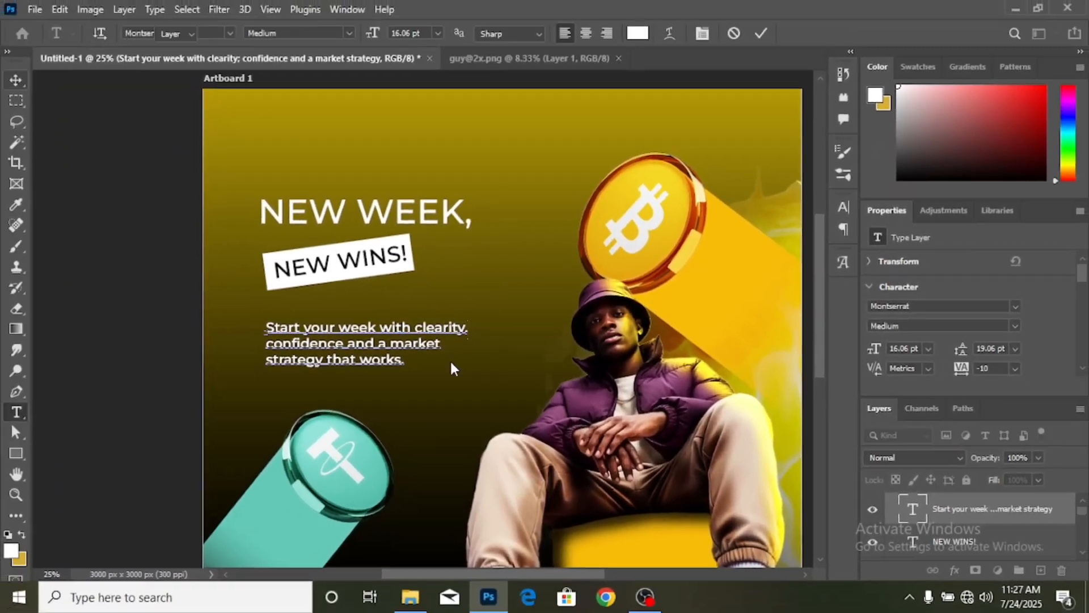
left_click(617, 58)
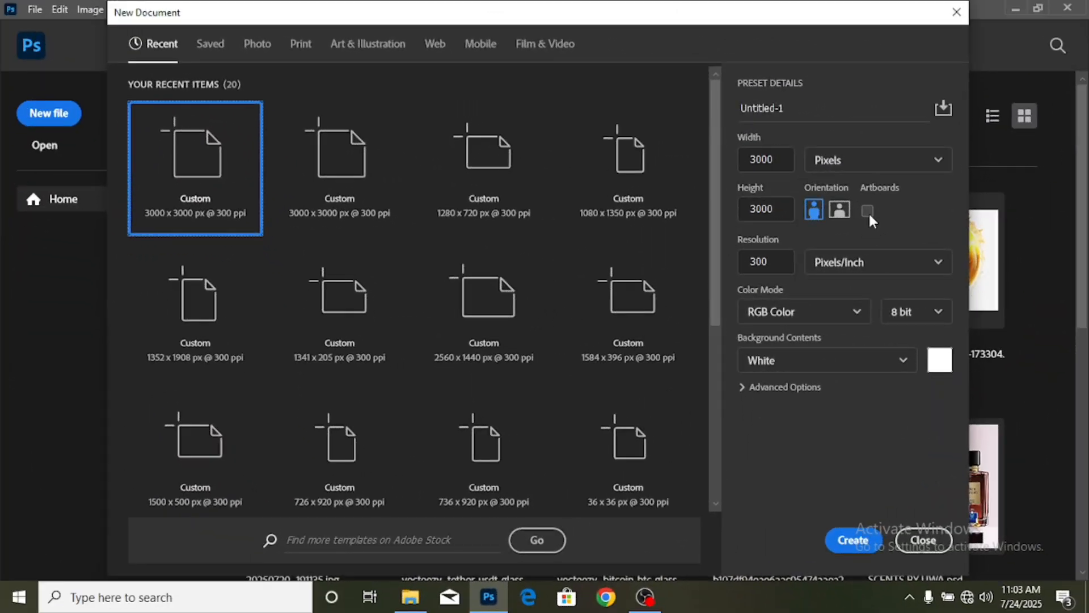
- Create the 3000 × 3000 px artboard document and draw a rectangle covering the whole artboard
left_click(867, 211)
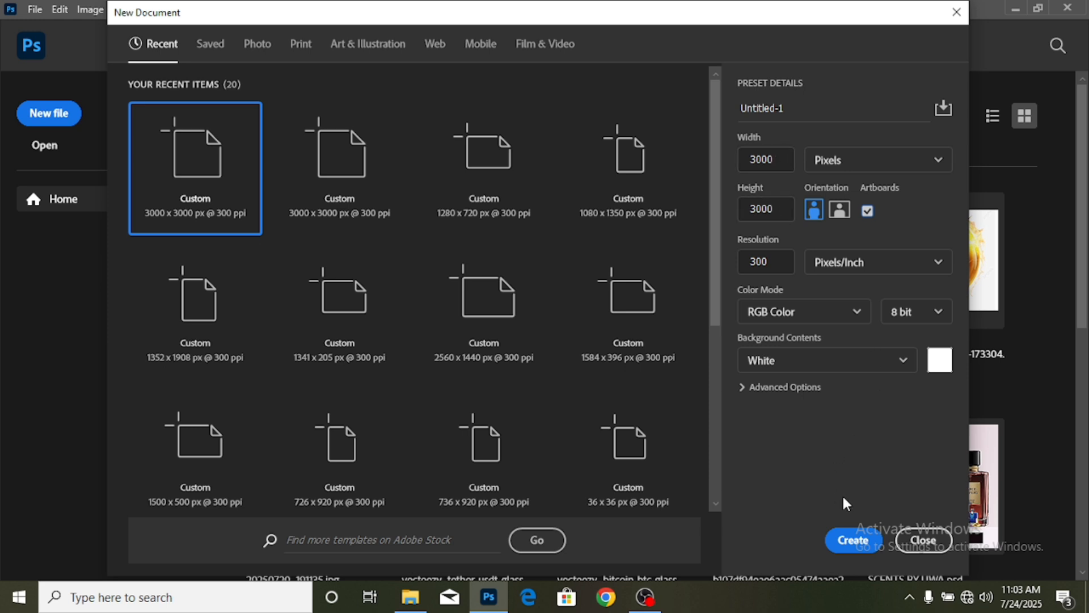
left_click(847, 542)
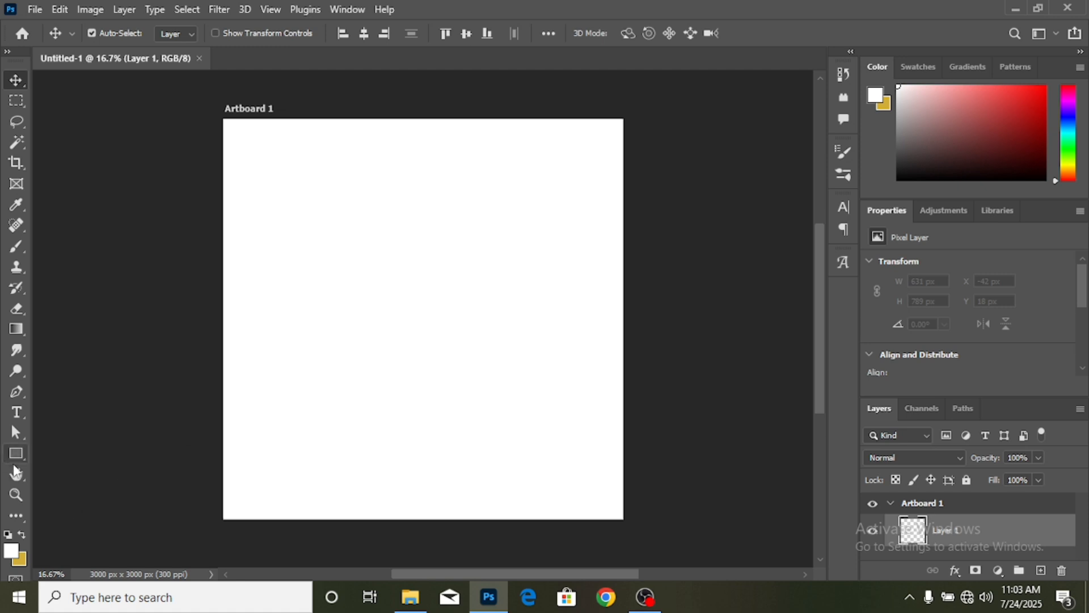
left_click(18, 457)
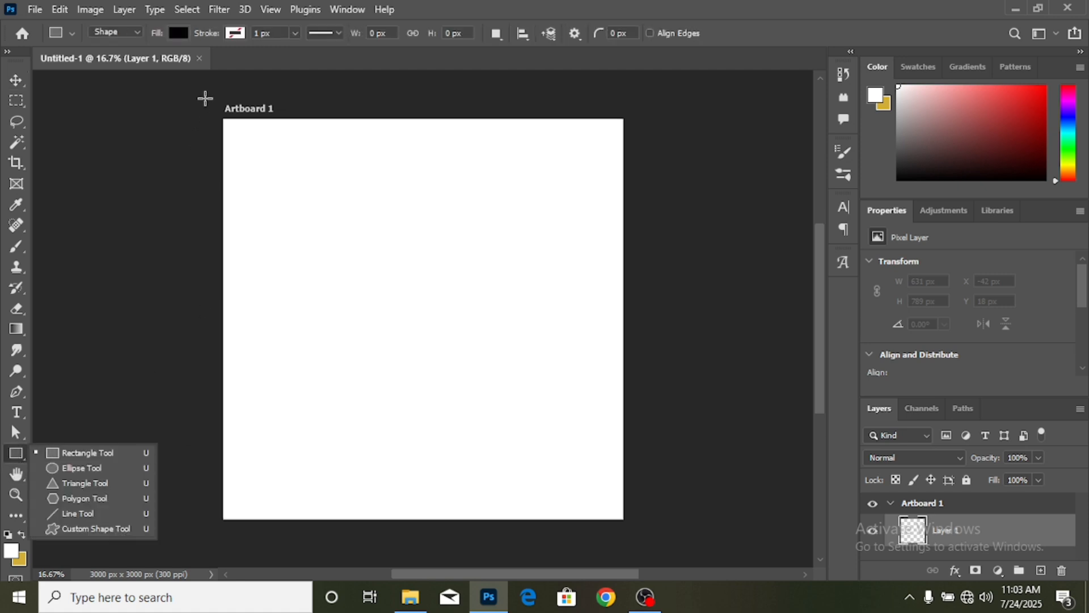
left_click_drag(205, 99, 639, 534)
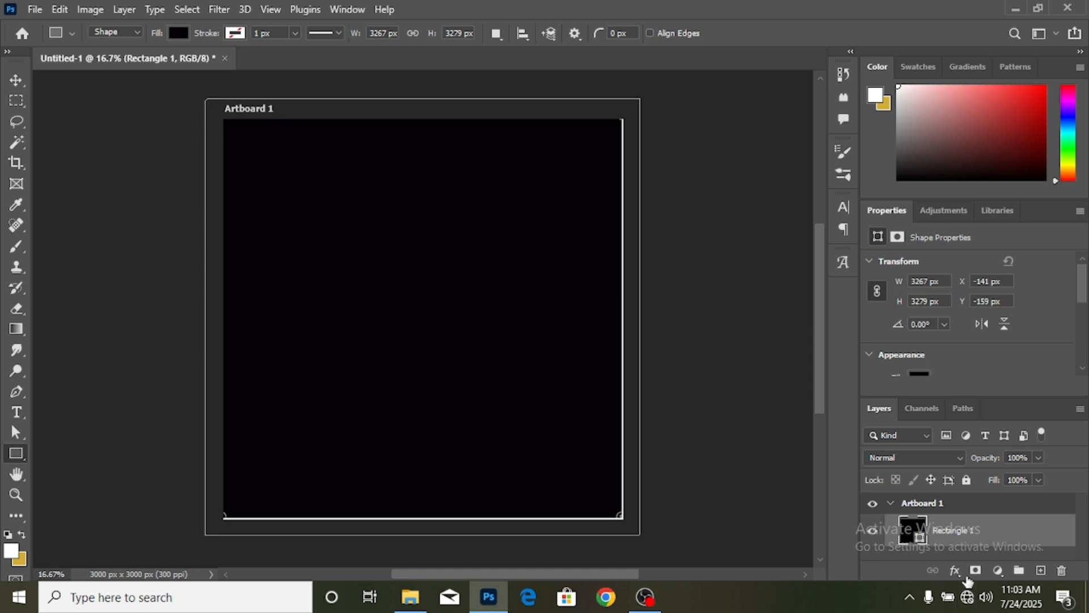
- Give the rectangle a yellow-to-black Gradient Overlay (-90°, 150% scale) and convert it to a smart object
left_click(956, 572)
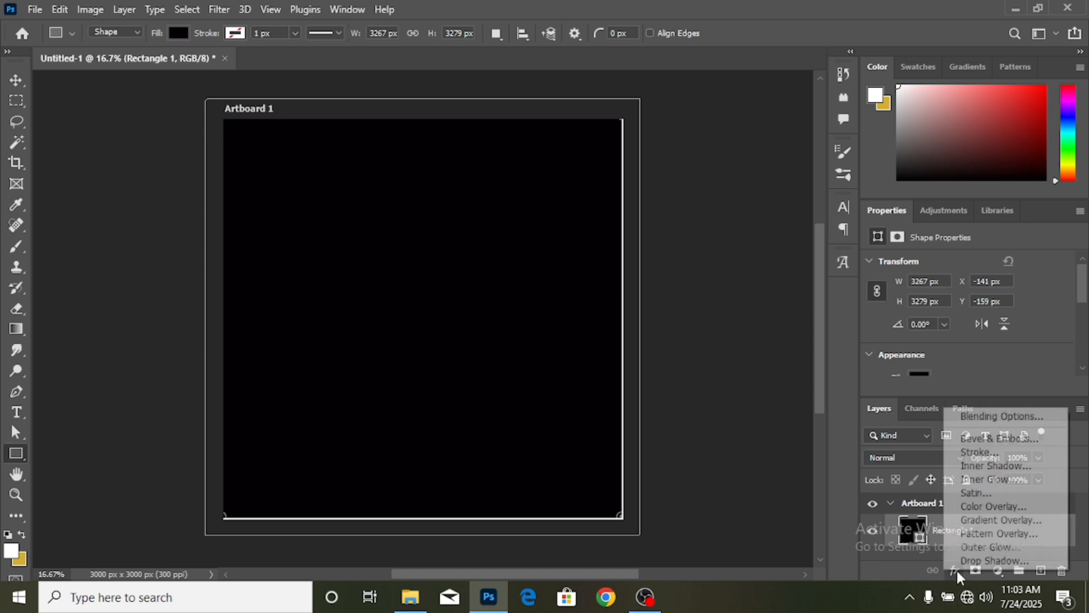
left_click(1011, 521)
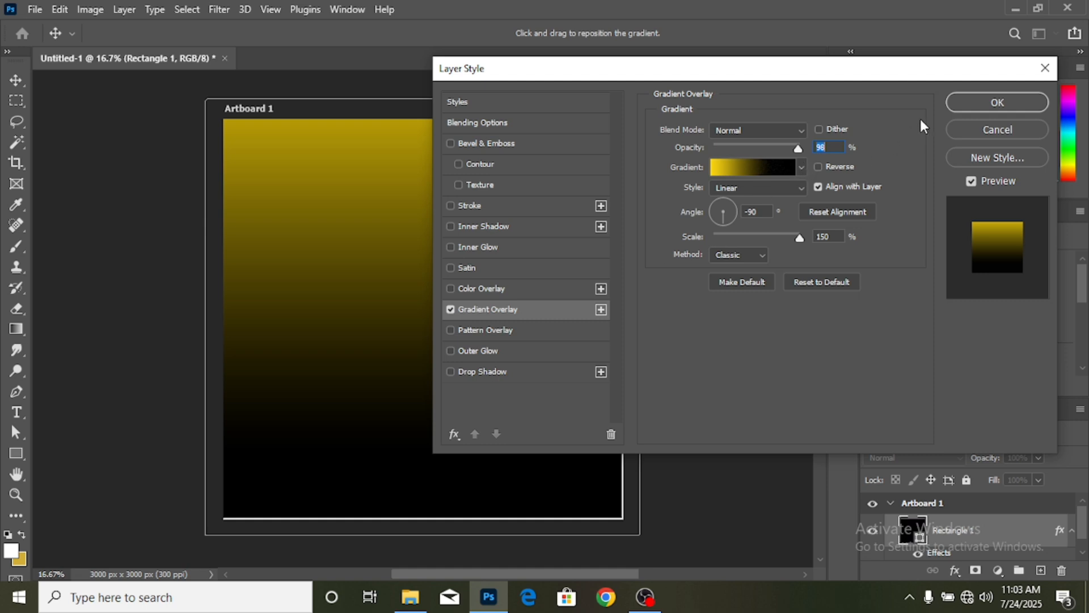
left_click(965, 108)
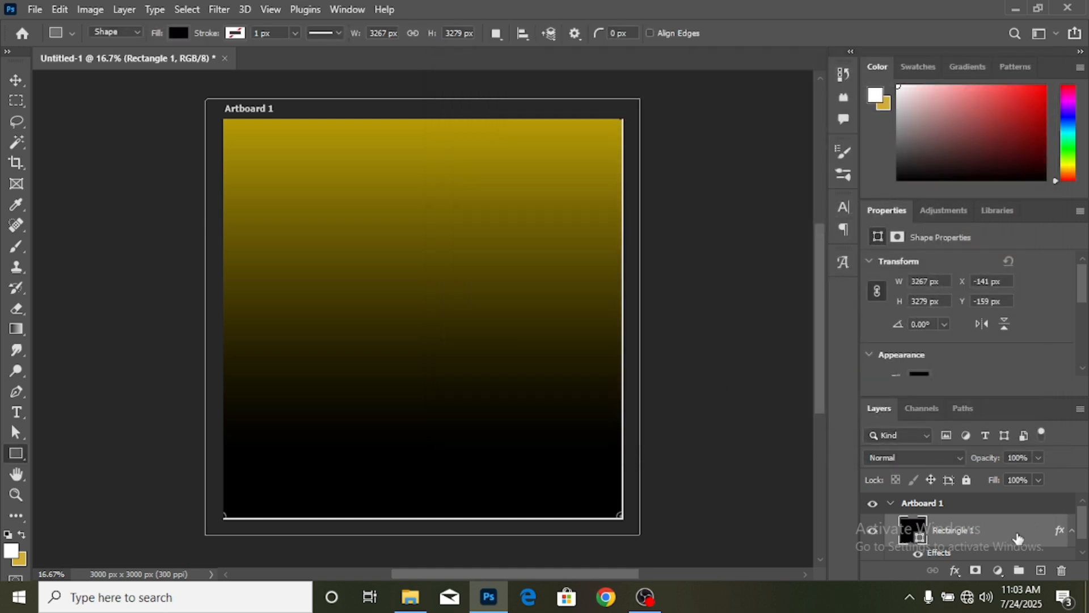
right_click(1005, 536)
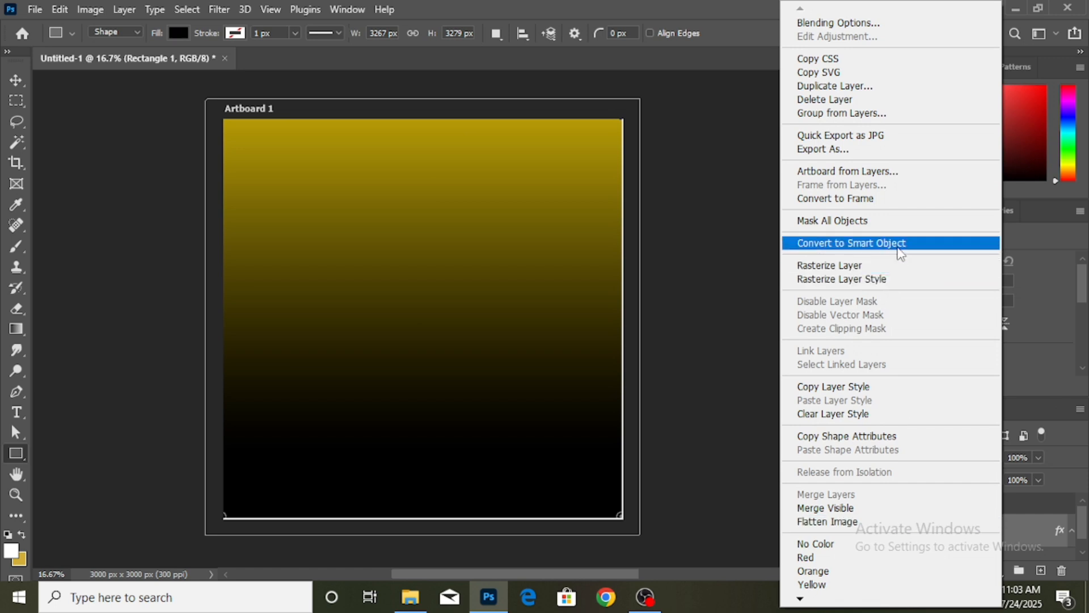
left_click(901, 244)
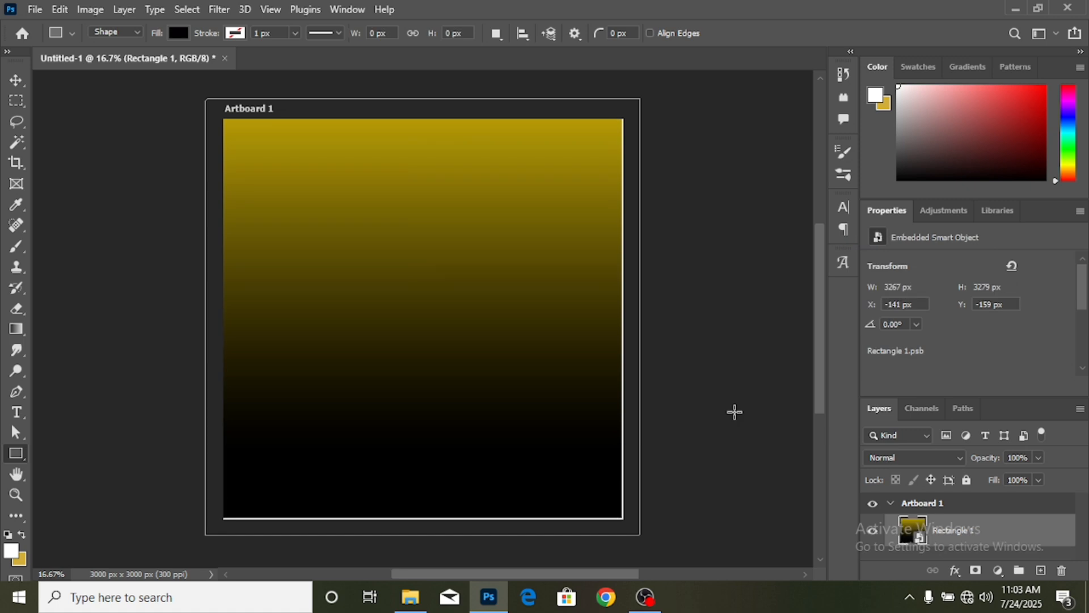
left_click(17, 80)
left_click(35, 9)
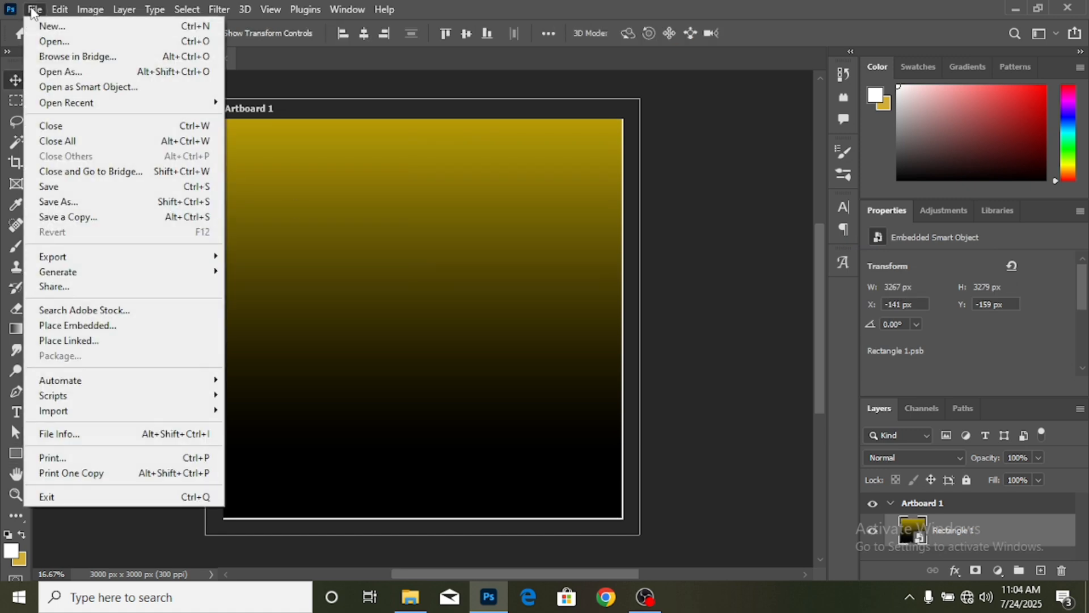
left_click(55, 45)
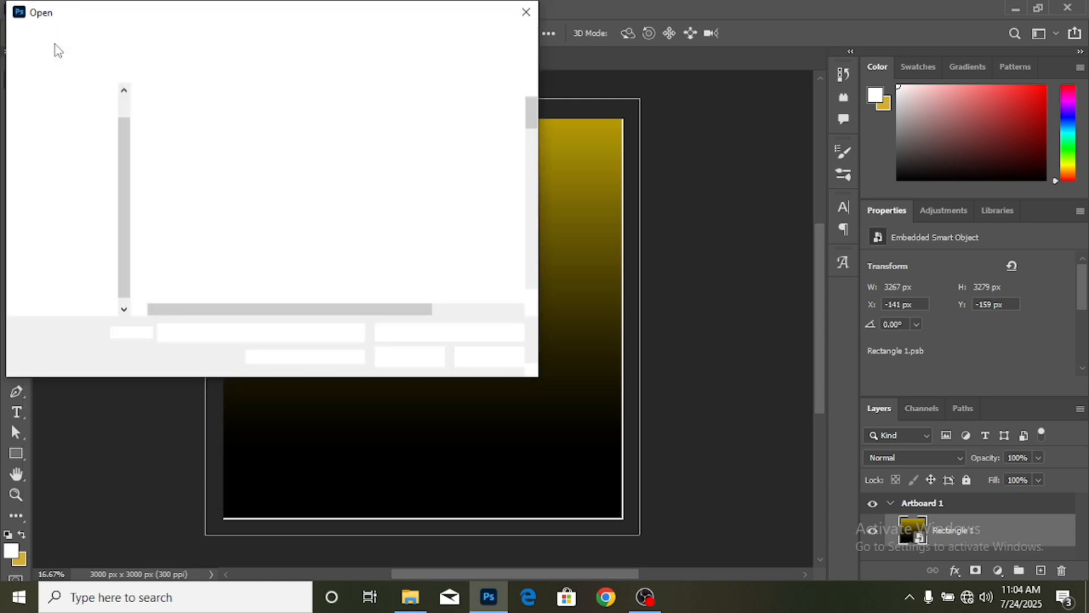
left_click(81, 149)
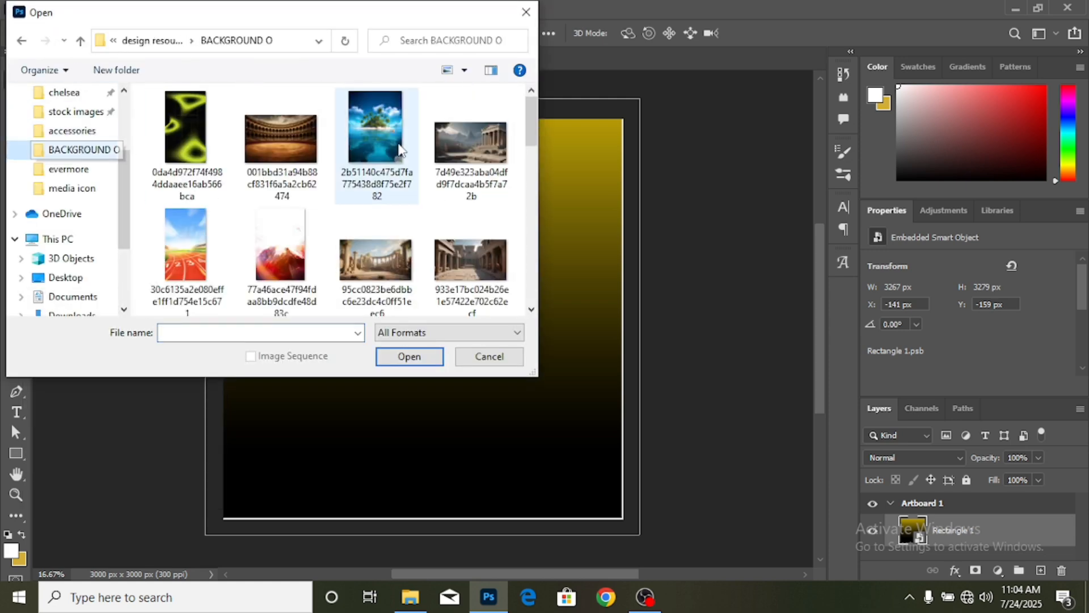
scroll(413, 174, "down", 5)
scroll(413, 173, "down", 2)
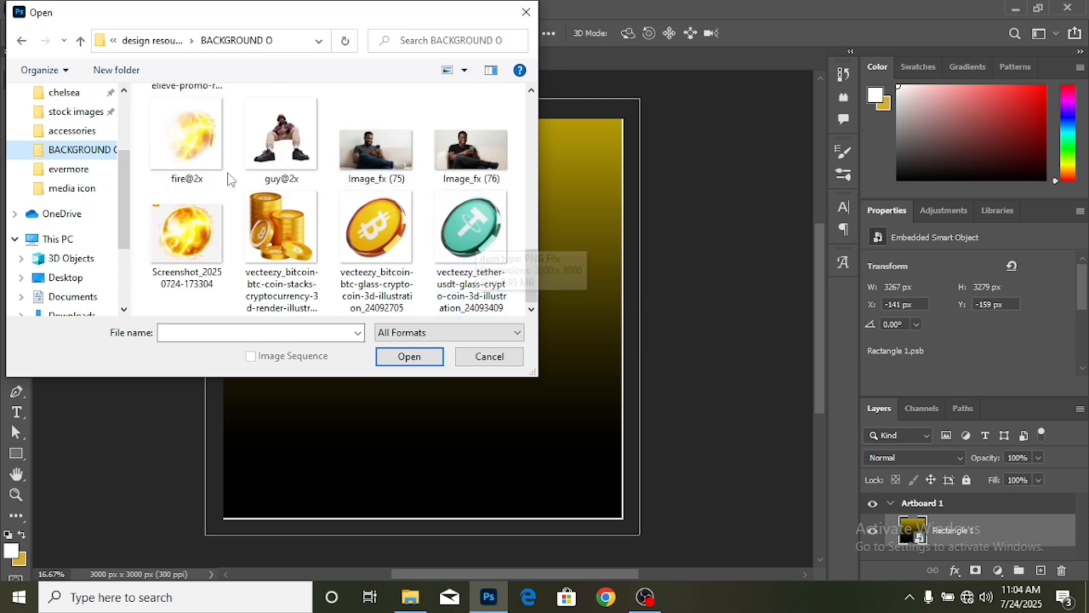
double_click(199, 139)
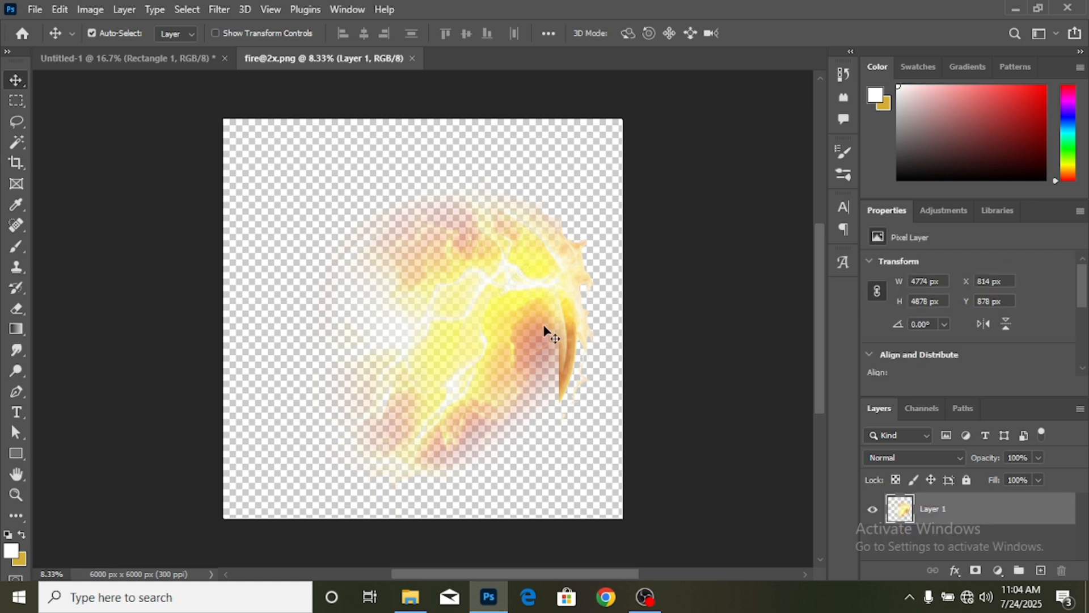
- Bring the fire glow into the flyer, scale it to 60.97% and place it along the right edge
left_click_drag(543, 324, 316, 173)
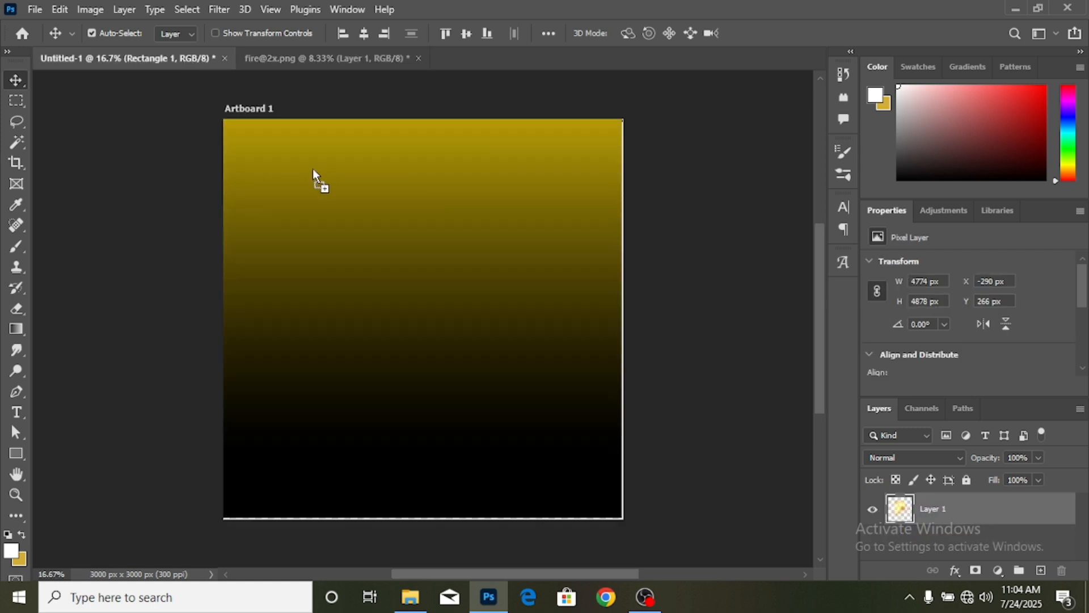
left_click_drag(538, 338, 539, 339)
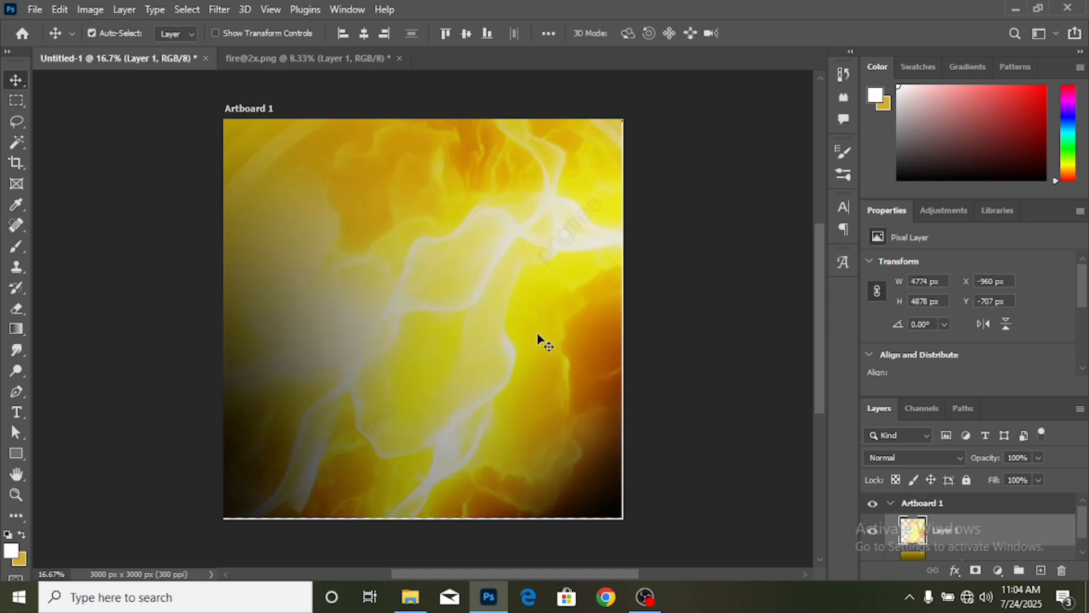
key("ctrl+t")
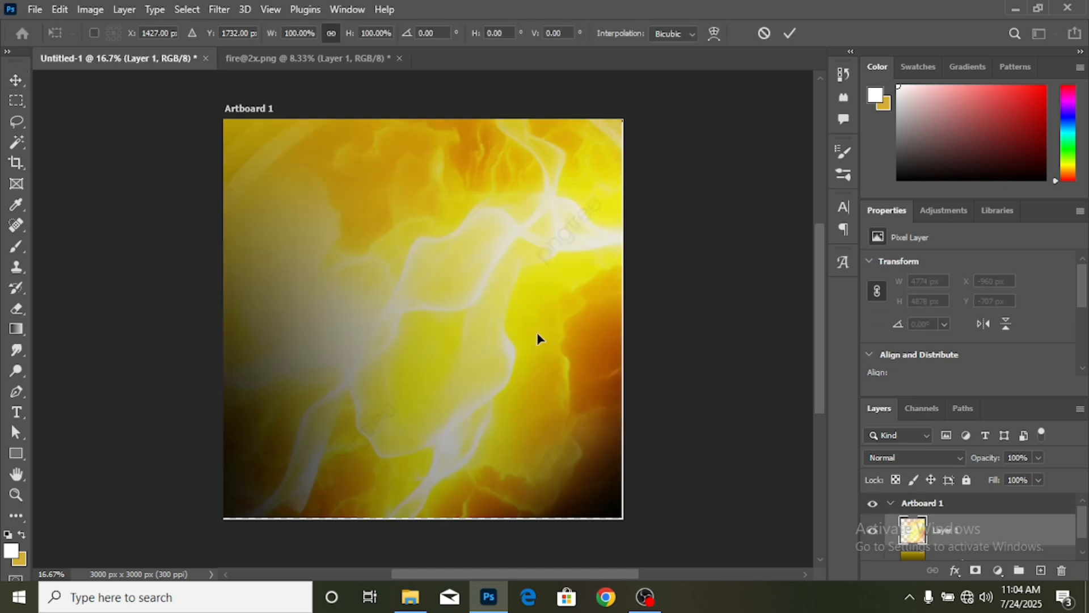
key("ctrl+minus")
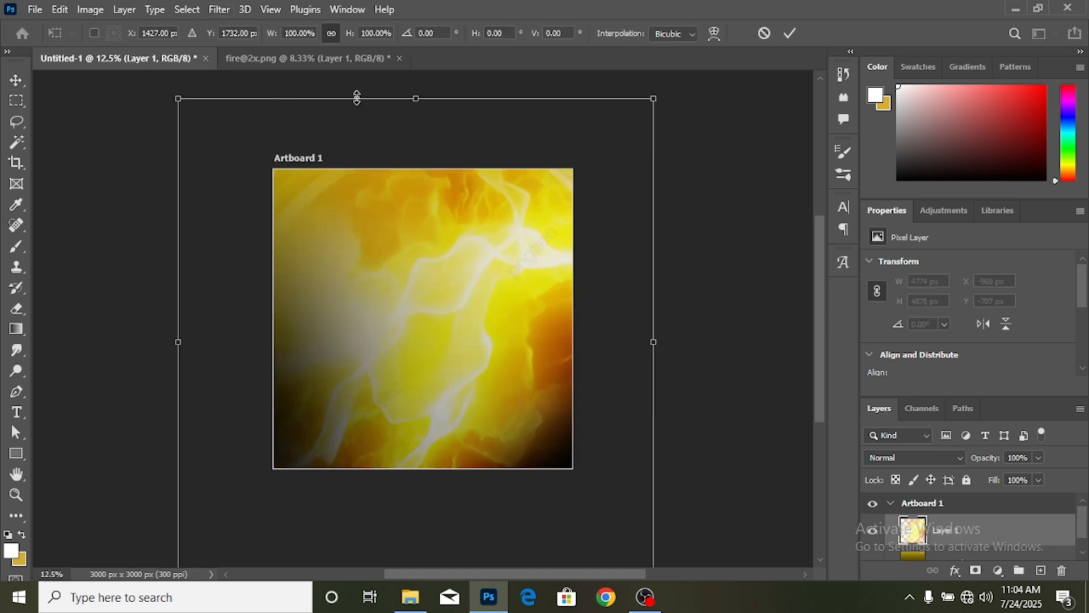
left_click_drag(415, 98, 433, 286)
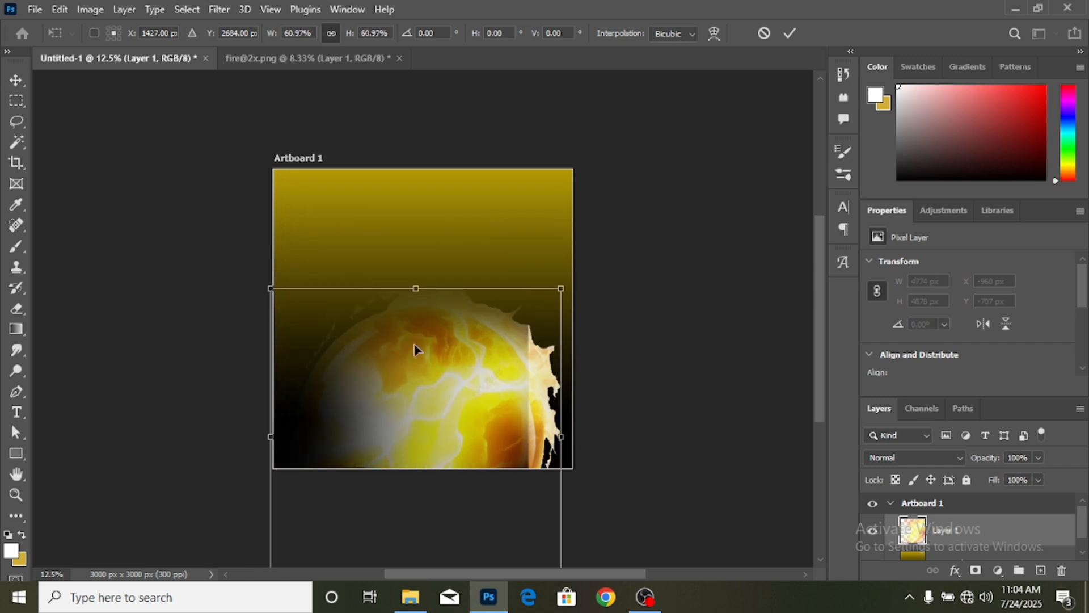
left_click_drag(470, 357, 567, 300)
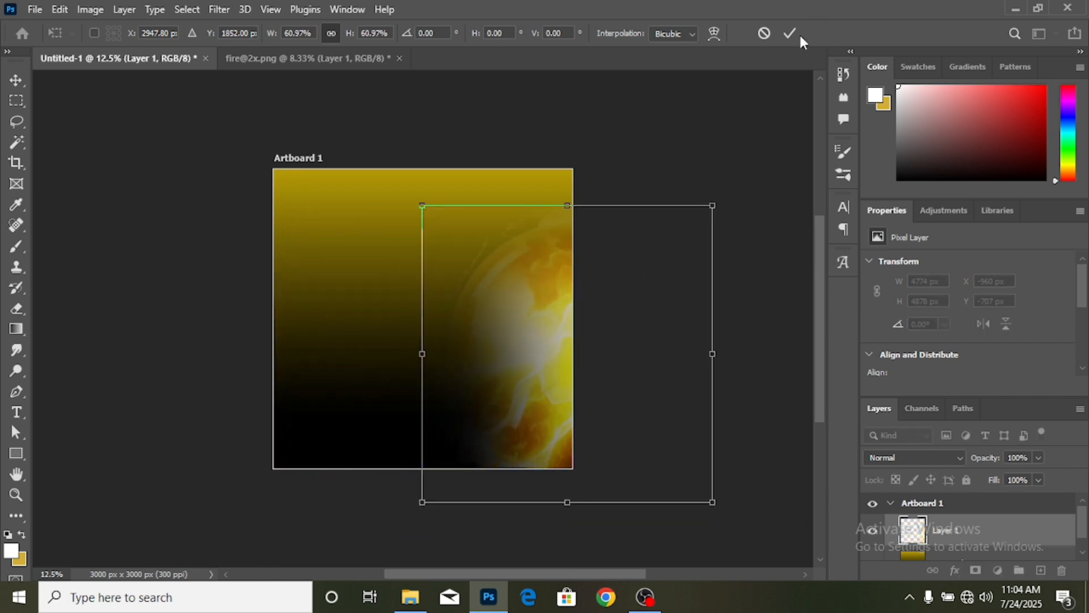
left_click(791, 34)
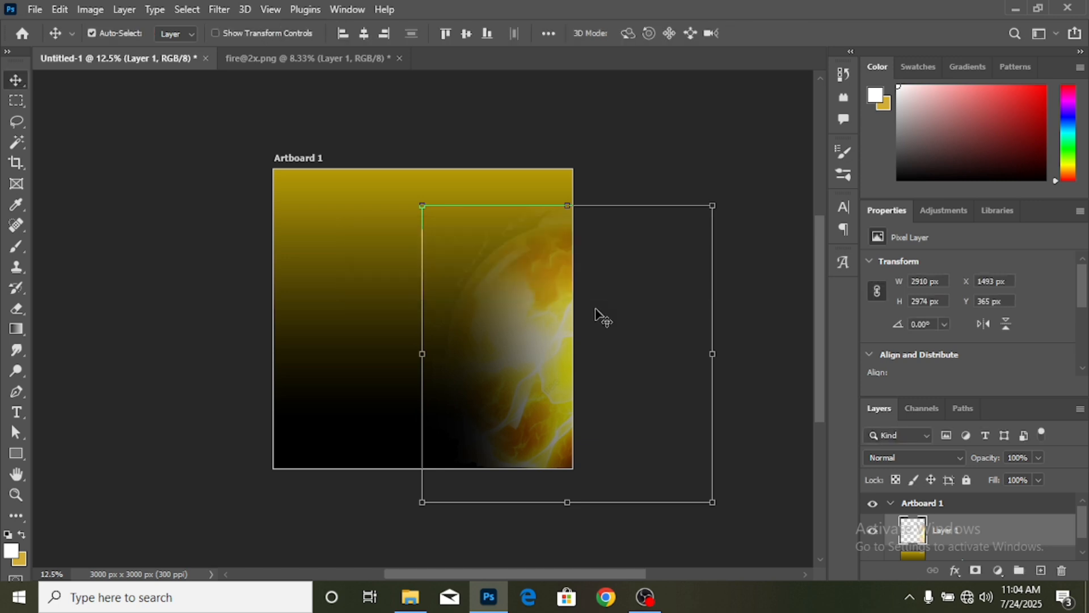
key("ctrl+plus")
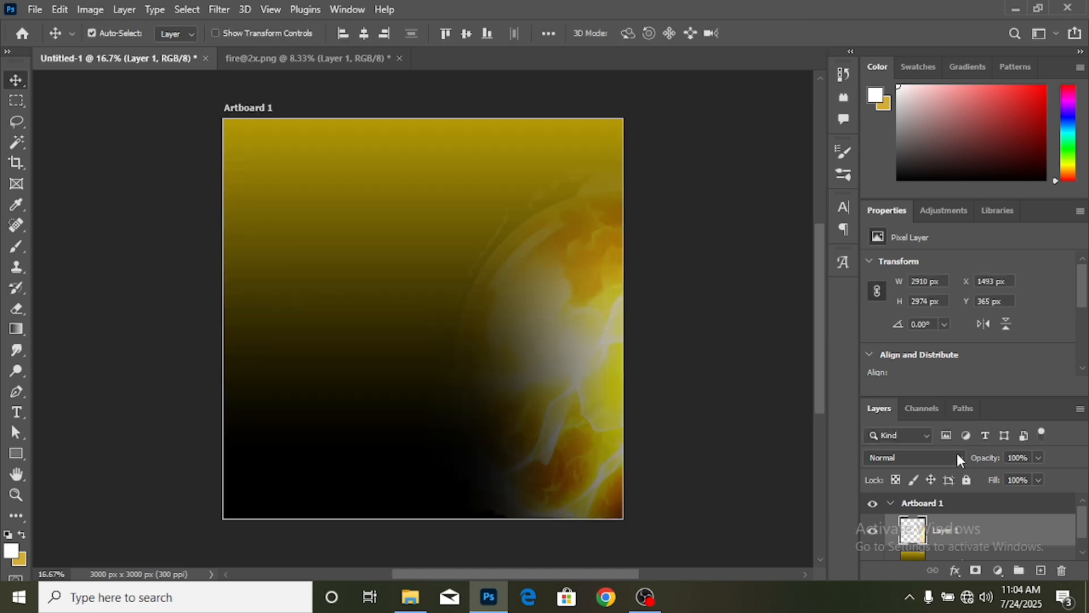
- Set the fire layer to Pin Light and rotate it to -24.86°, nudging it right and up
left_click(957, 456)
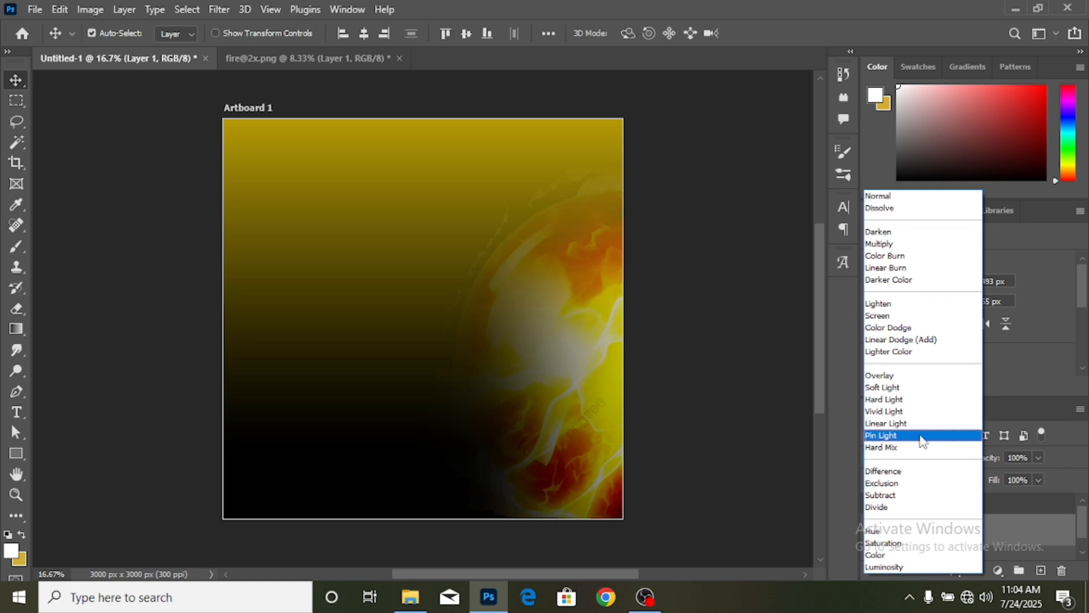
left_click(923, 437)
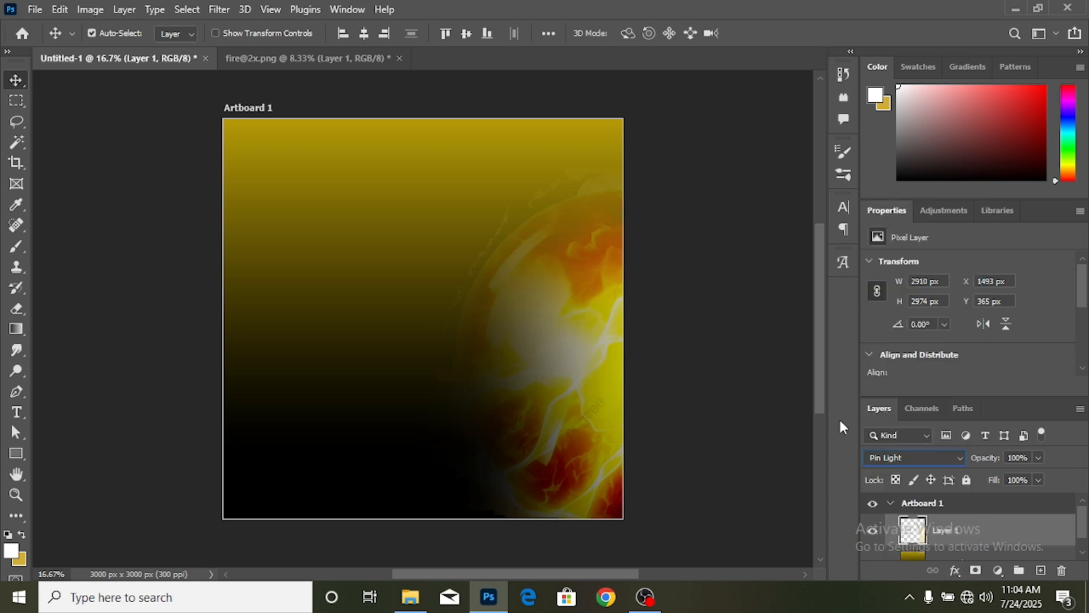
key("ctrl+t")
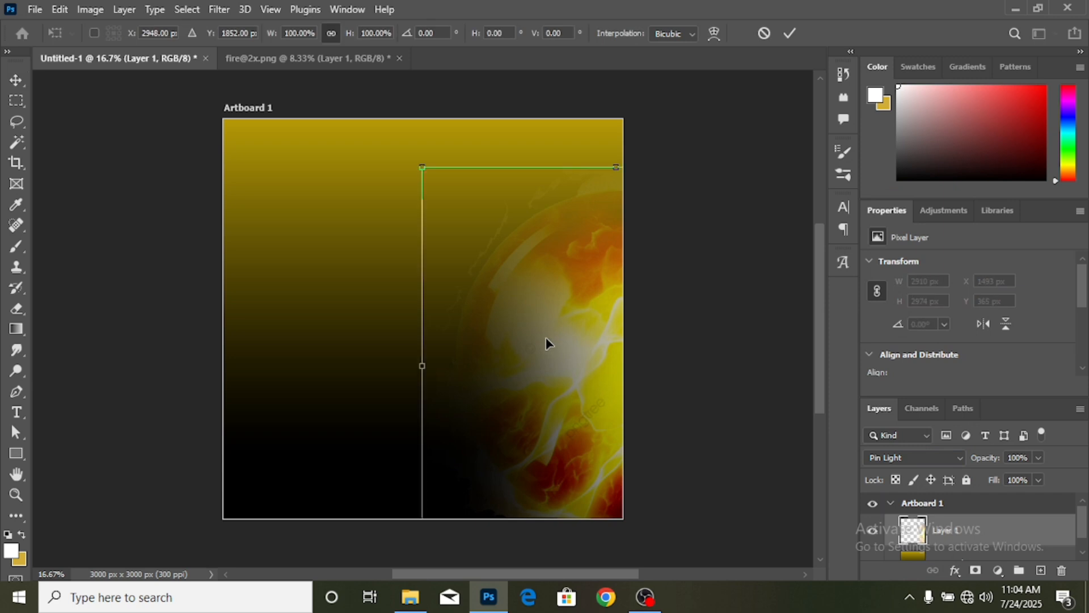
left_click_drag(387, 183, 391, 249)
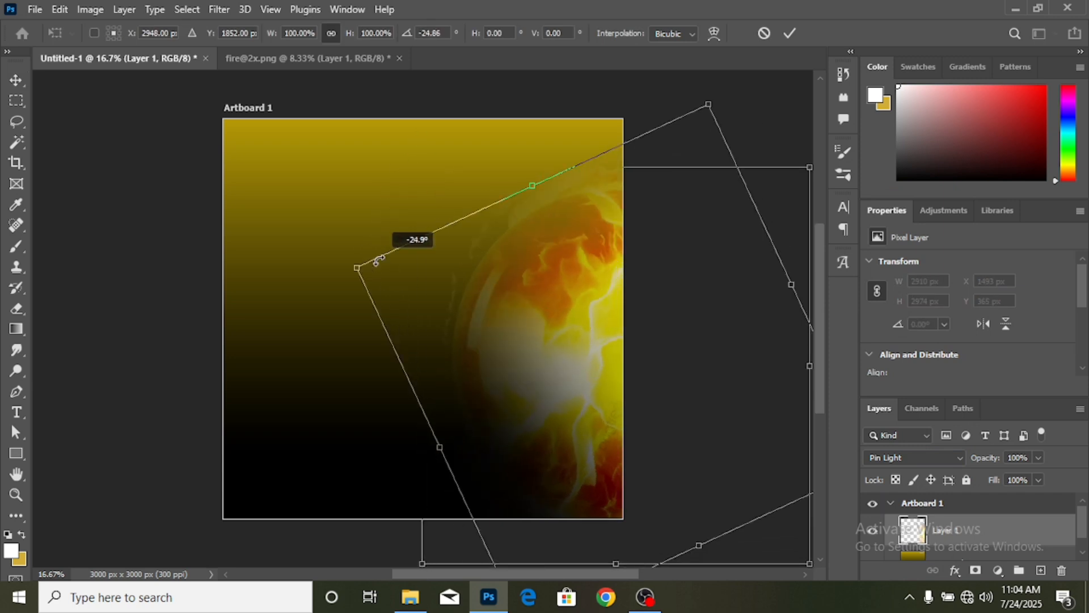
left_click_drag(591, 347, 627, 350)
left_click(789, 33)
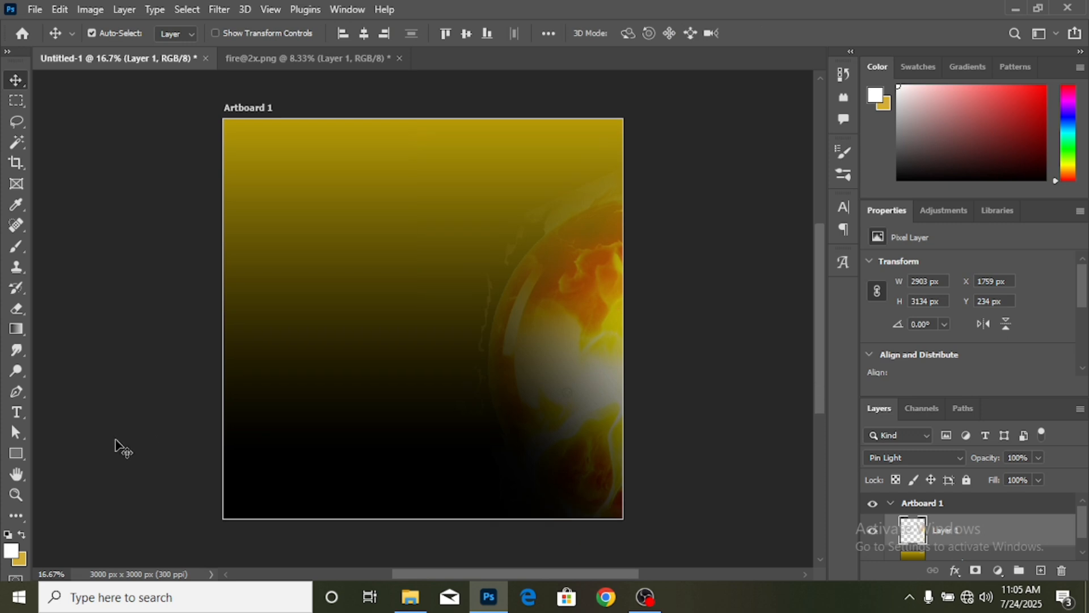
- Draw a rectangle across the bottom band of the artboard
left_click(70, 445)
right_click(15, 452)
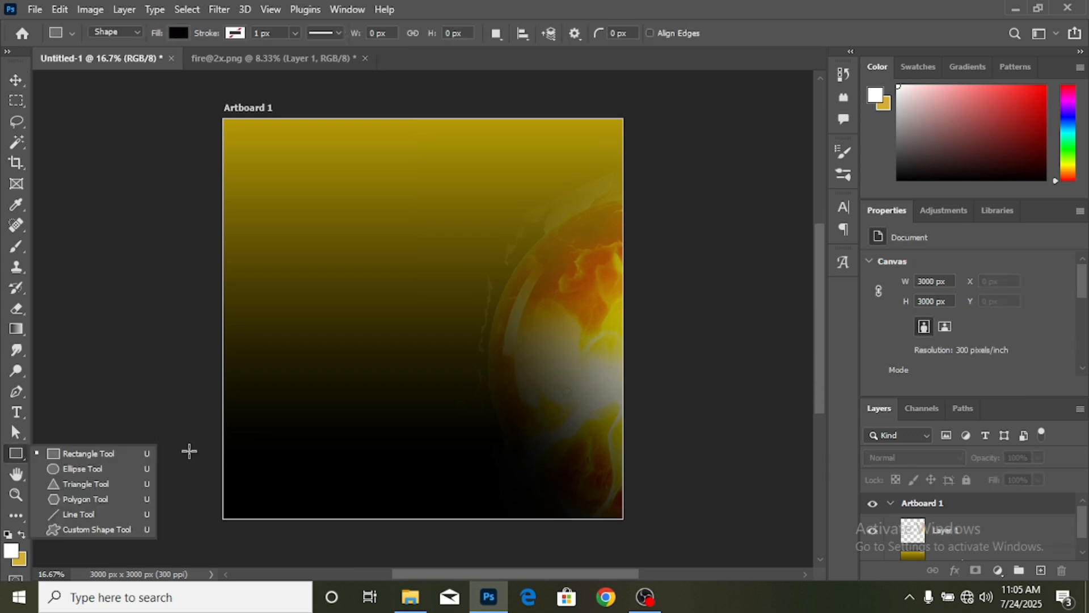
left_click(122, 454)
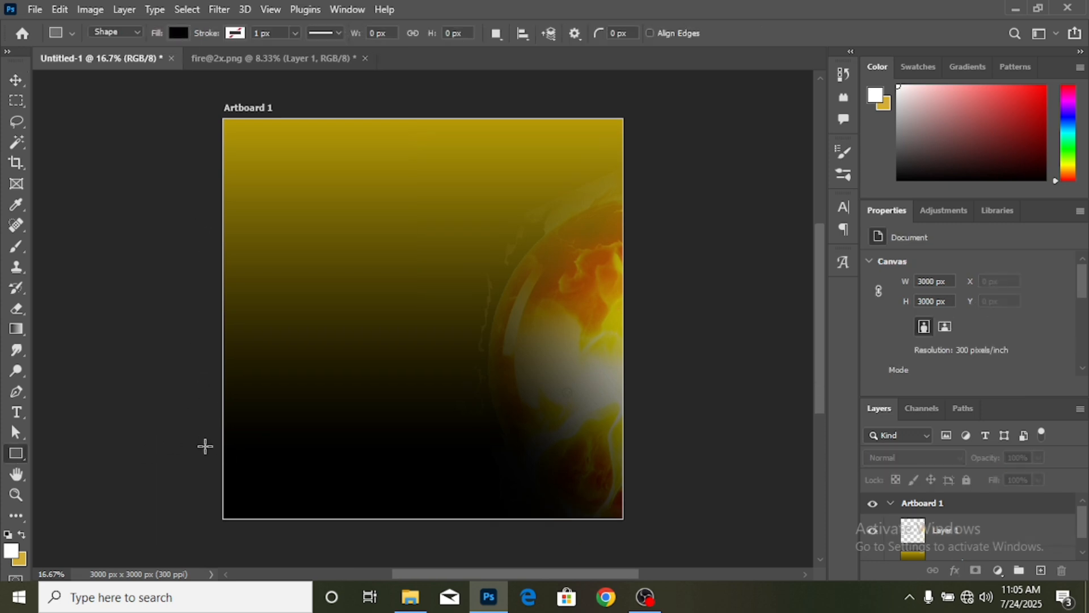
left_click_drag(206, 446, 639, 529)
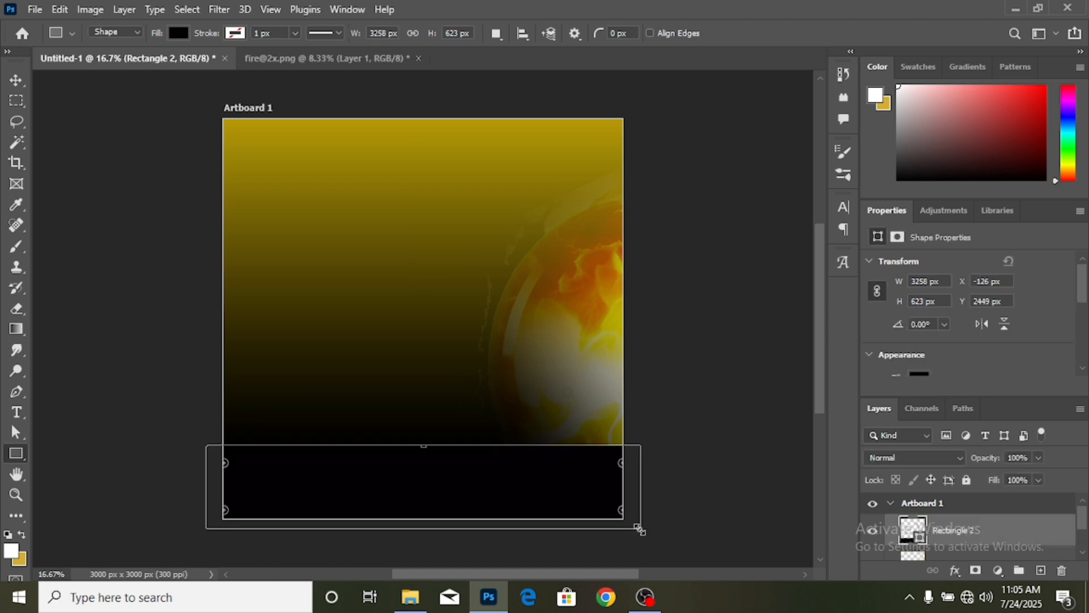
- Fill the bottom rectangle with white and shift the fire image slightly upward
key("v")
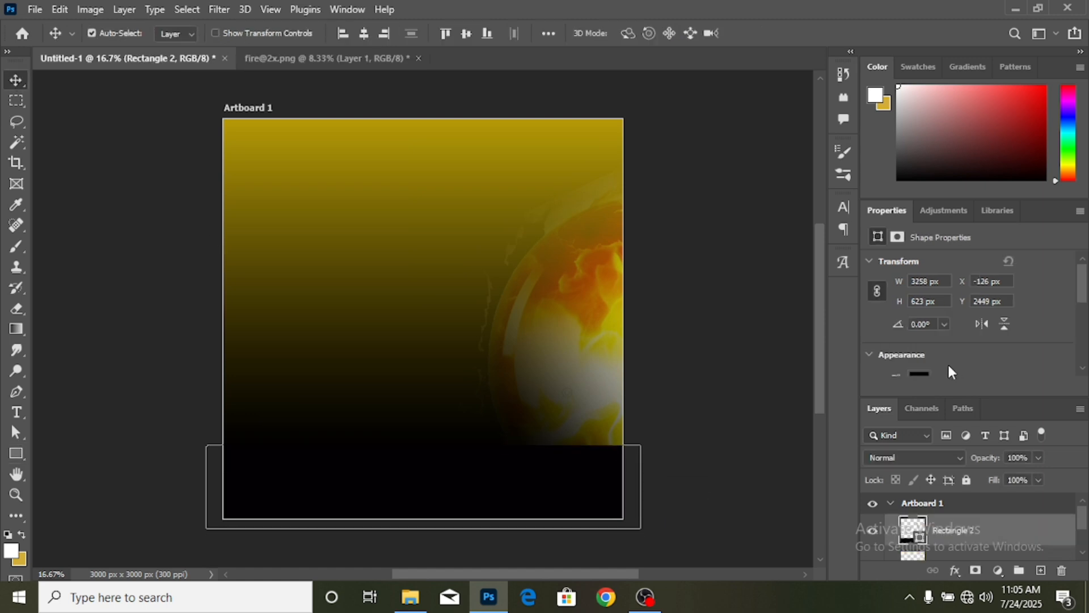
left_click(919, 374)
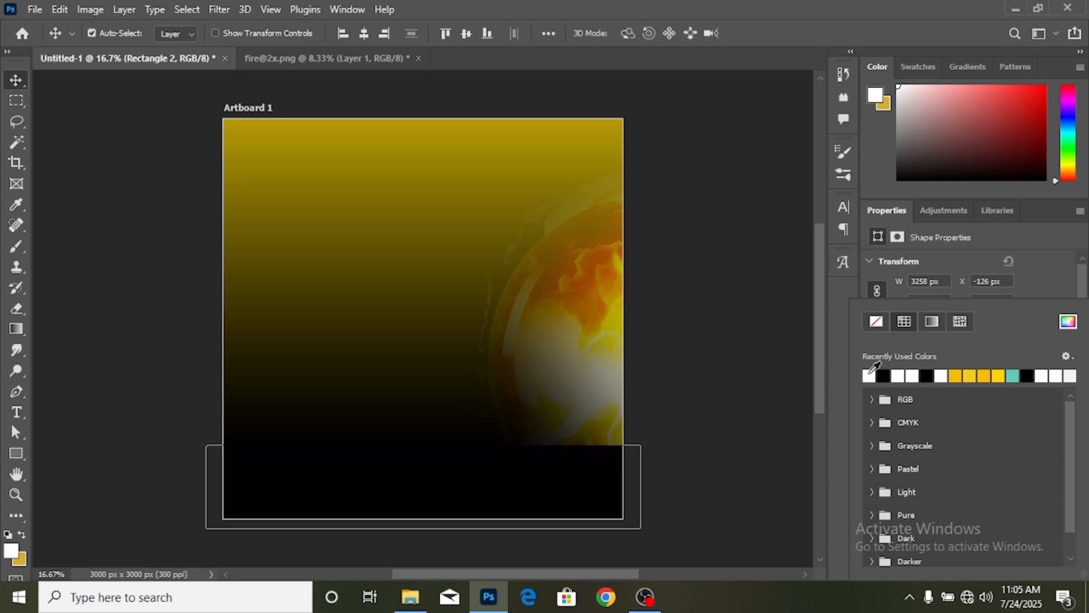
left_click(870, 376)
left_click(698, 366)
scroll(697, 366, "down", 1)
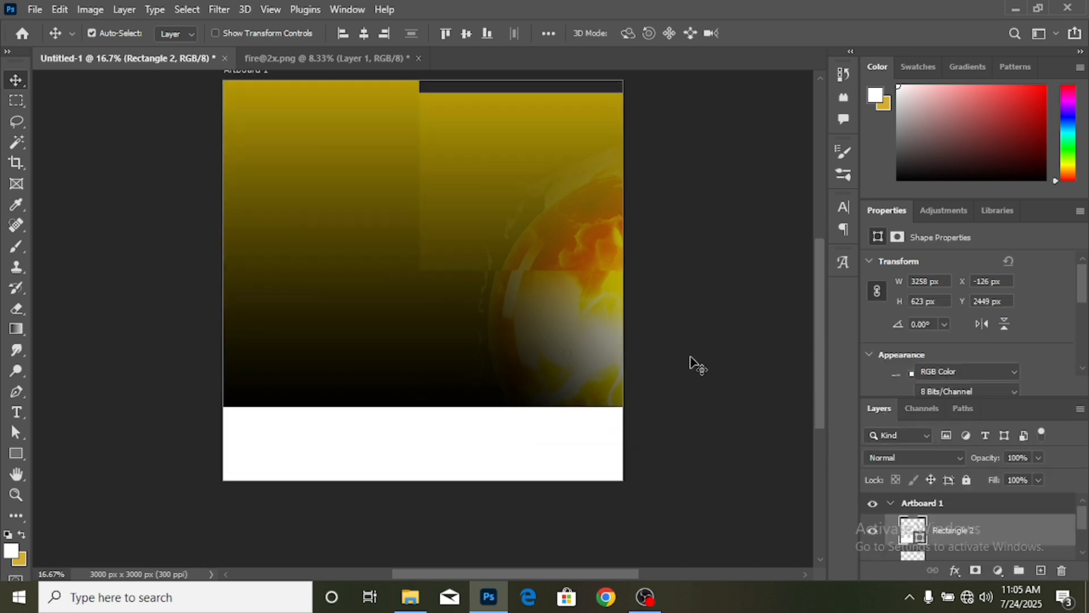
scroll(698, 366, "up", 1)
left_click(698, 366)
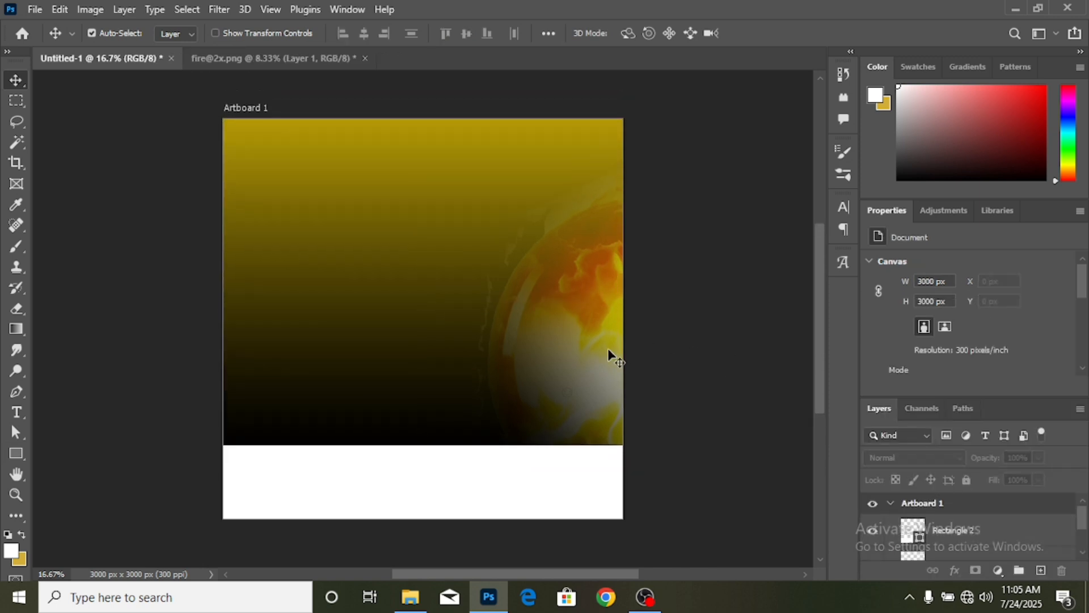
left_click_drag(608, 349, 597, 322)
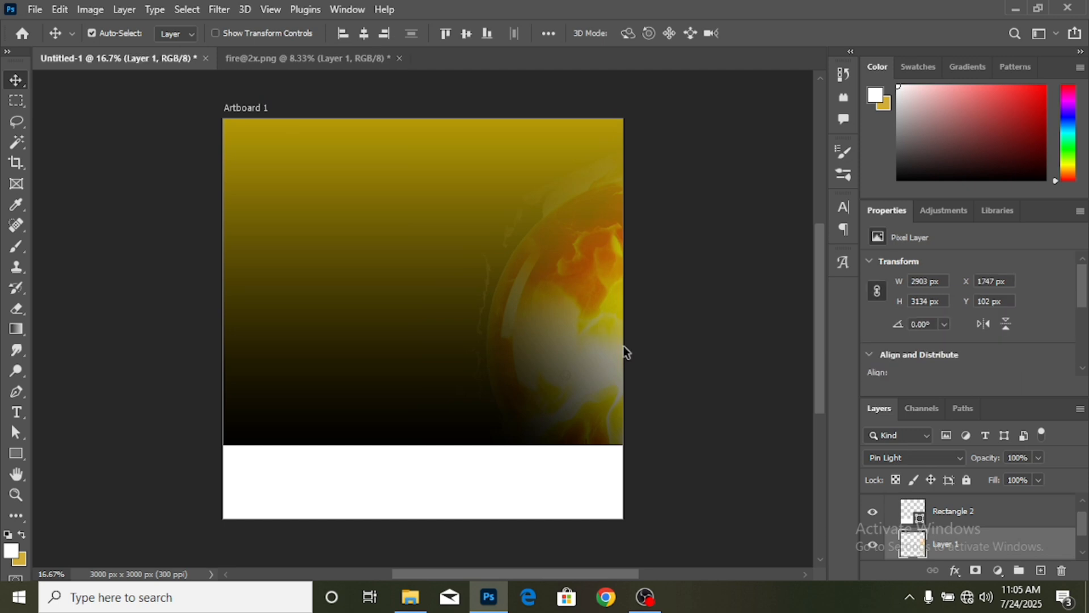
- Open the bitcoin and tether glass coin PNGs together
left_click(35, 12)
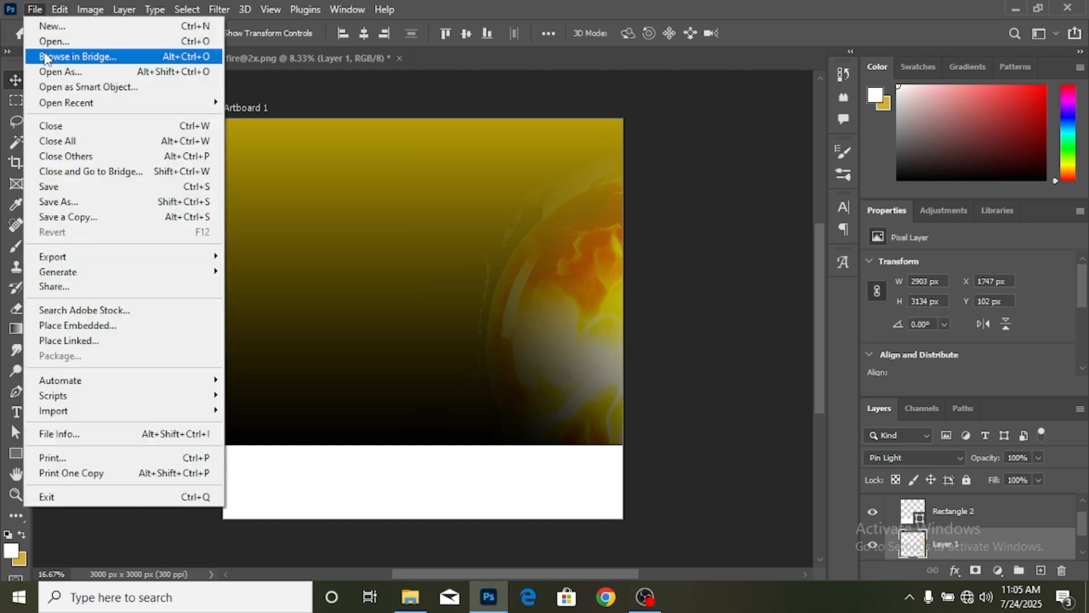
left_click(47, 42)
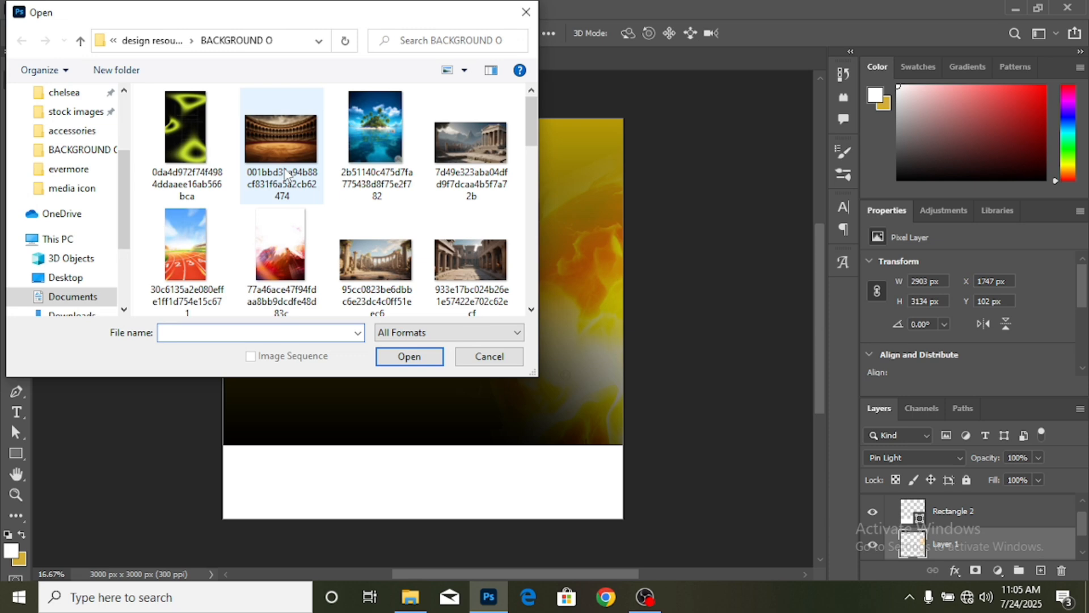
scroll(286, 173, "down", 2)
scroll(285, 173, "down", 6)
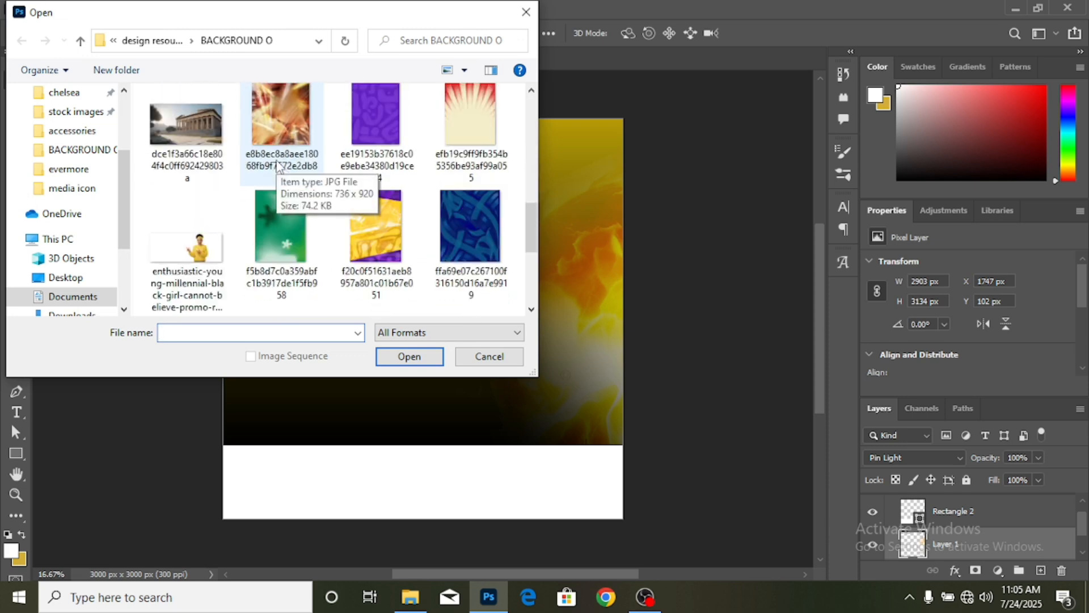
scroll(278, 164, "down", 3)
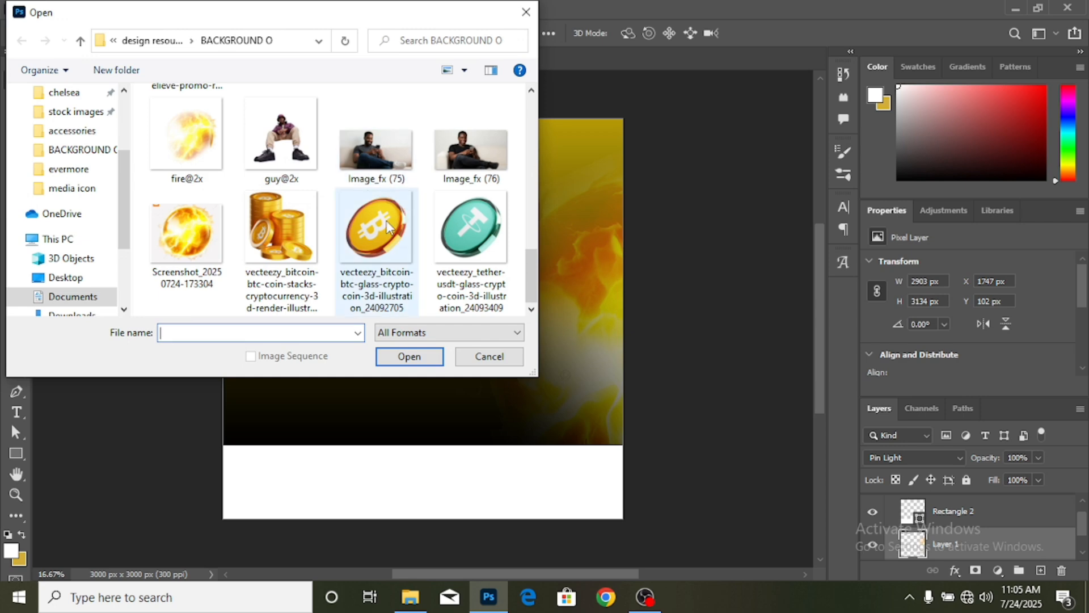
left_click(370, 233)
left_click(471, 227, "ctrl")
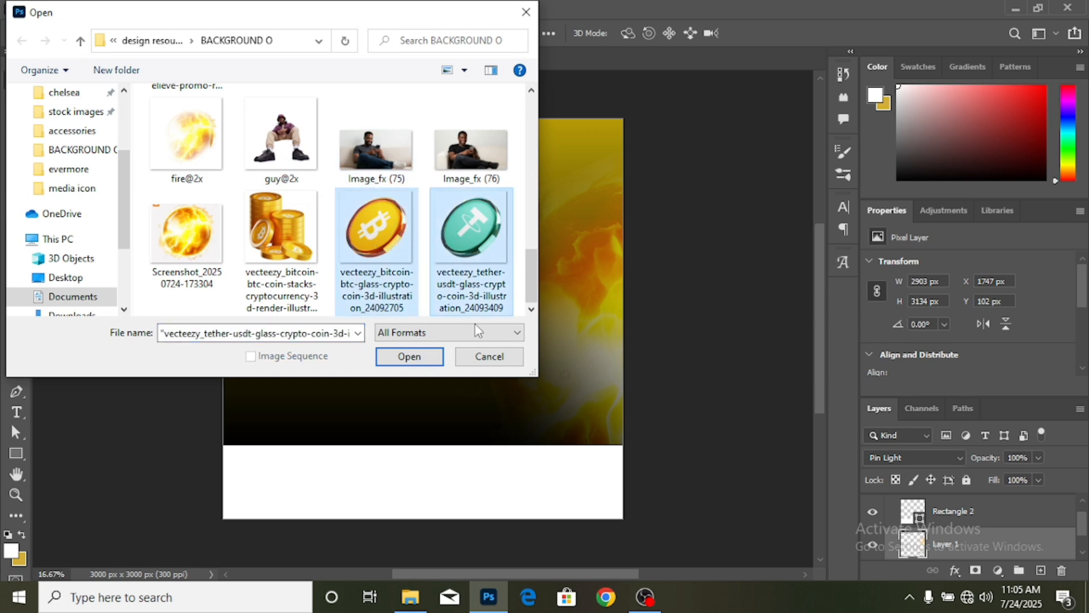
left_click(424, 356)
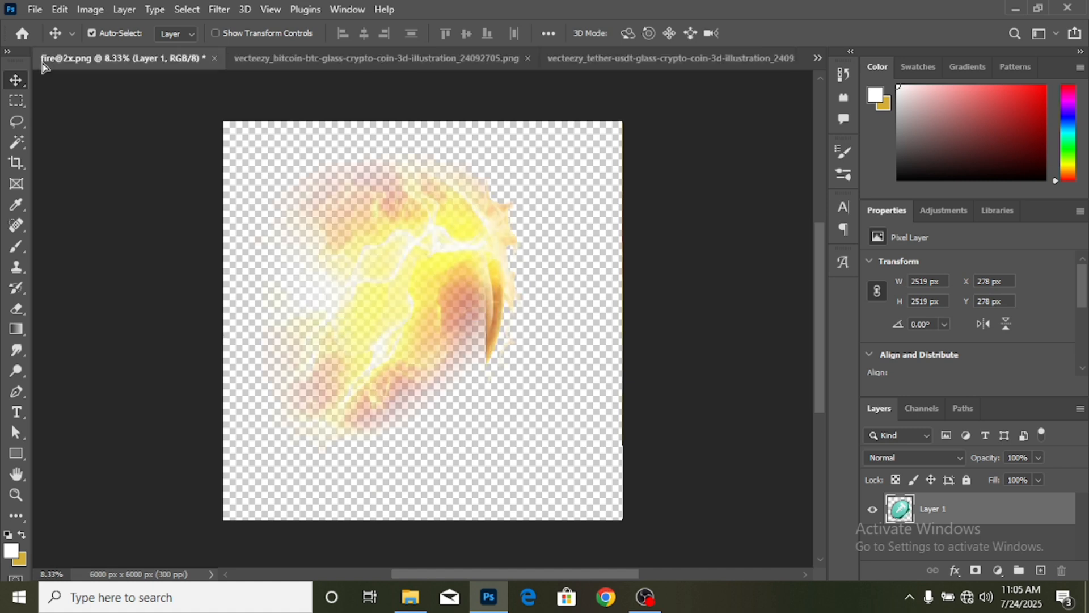
- Copy the tether coin into the flyer document and close its source tab
mouse_move(256, 193)
left_mouse_down()
mouse_move(251, 162)
mouse_move(267, 194)
left_mouse_up()
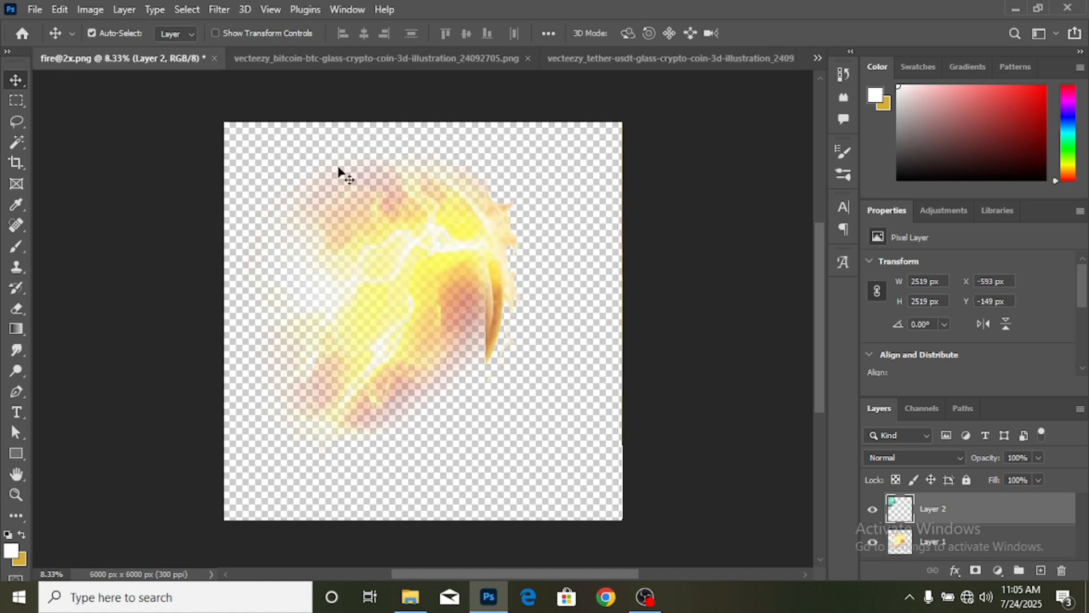
left_click(588, 58)
left_click(782, 58)
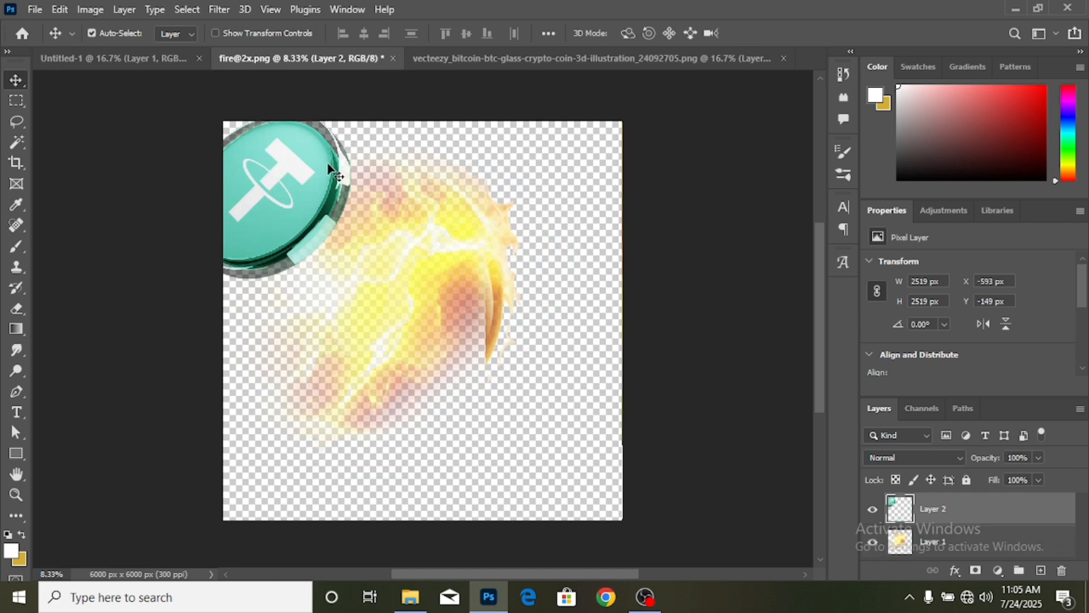
left_click_drag(272, 165, 363, 278)
key("ctrl+t")
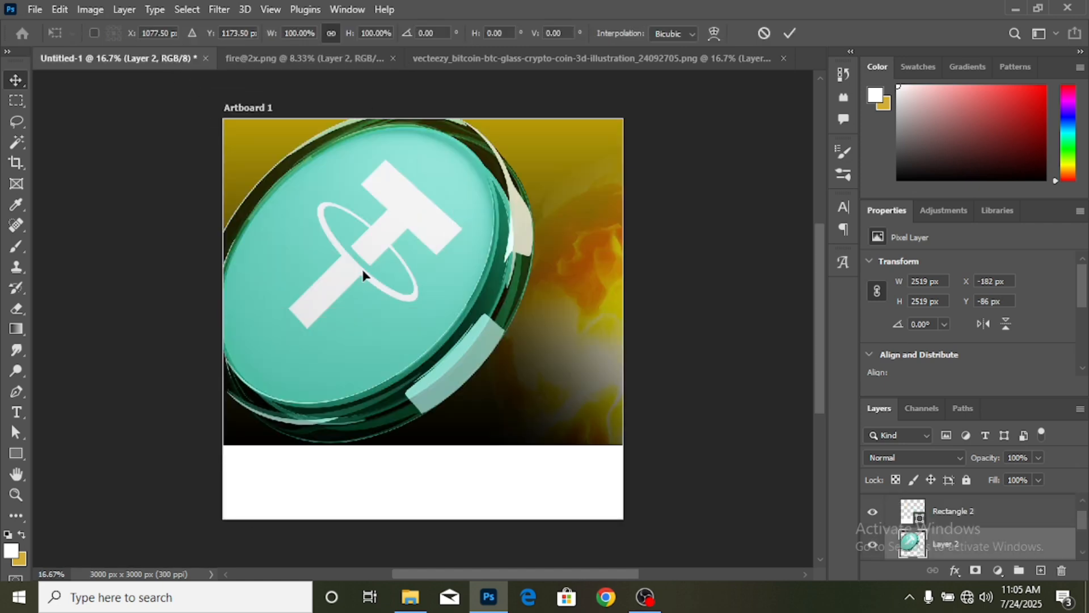
scroll(318, 187, "up", 1)
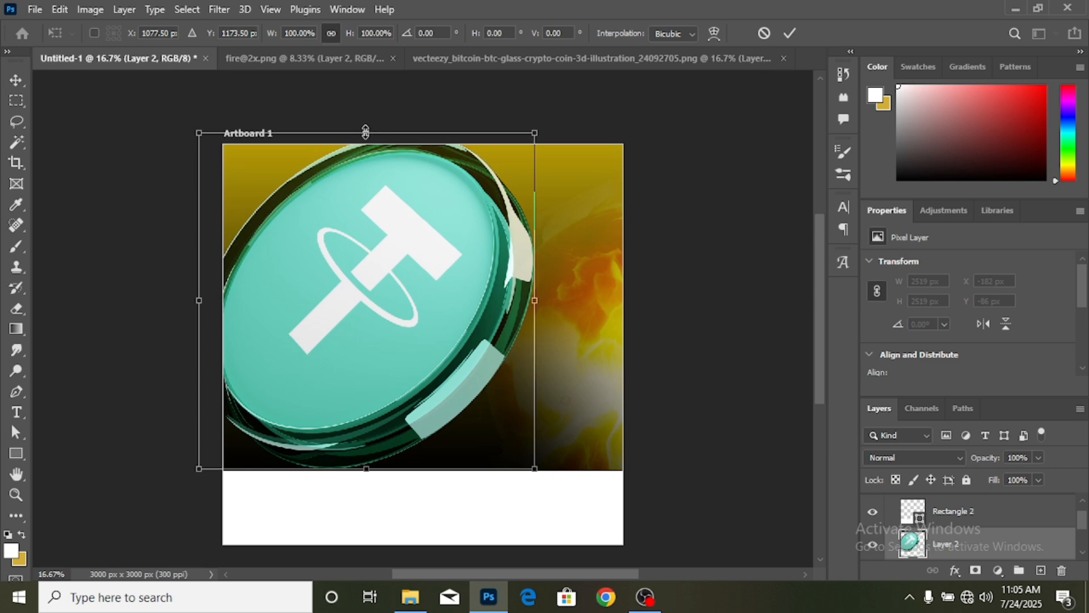
left_click_drag(367, 133, 367, 325)
left_click_drag(369, 382, 370, 319)
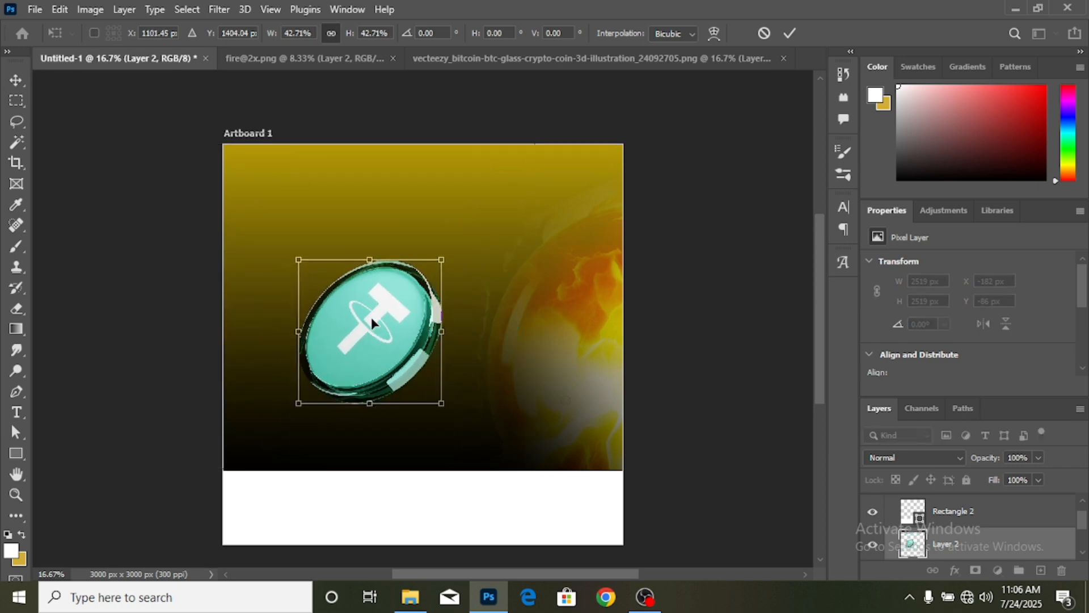
right_click(371, 318)
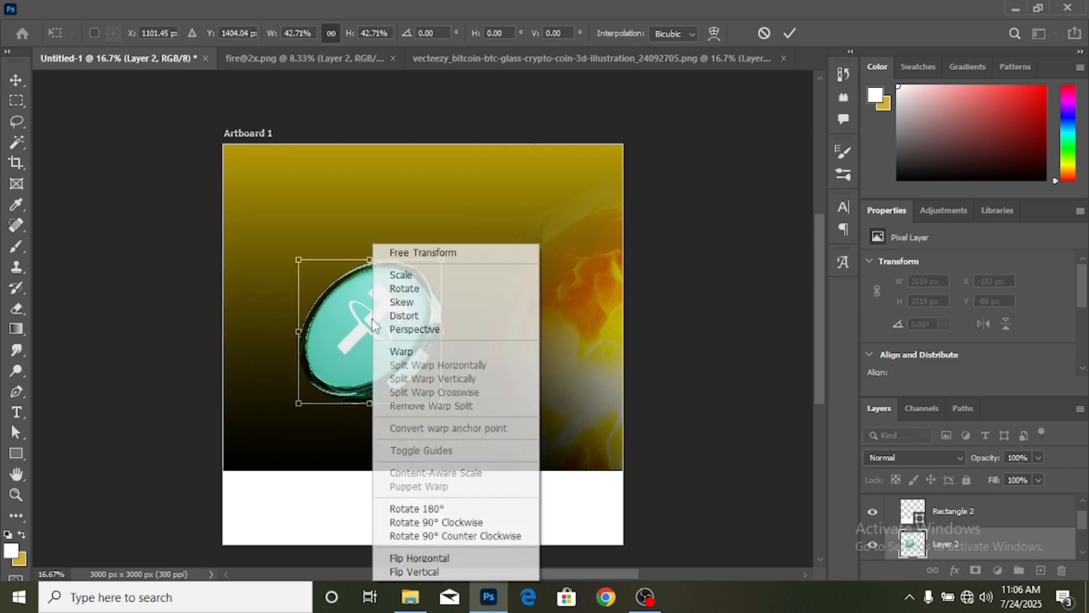
left_click(442, 558)
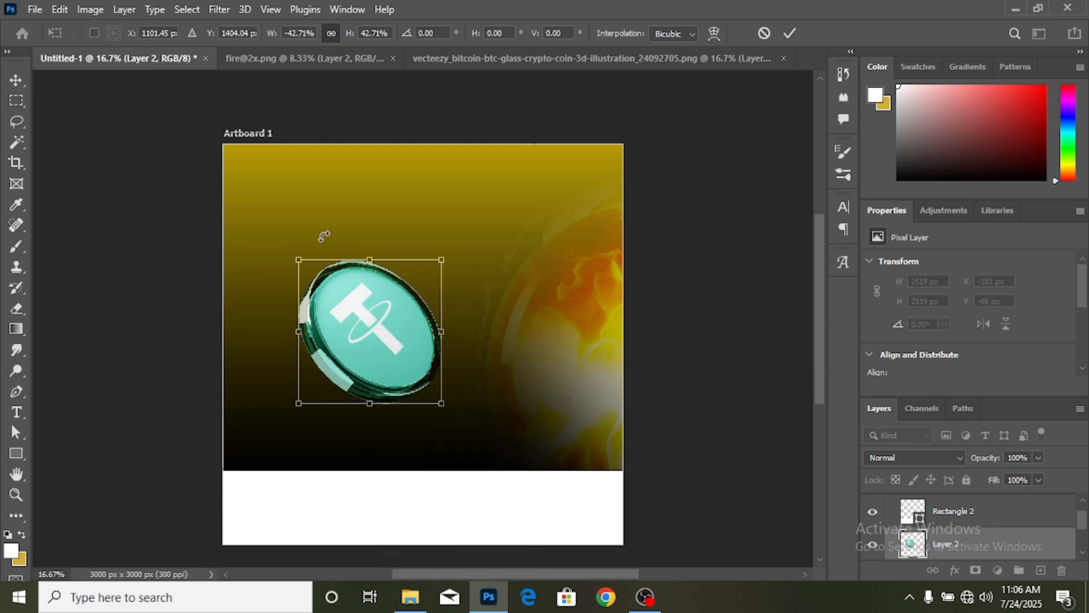
left_click_drag(296, 255, 350, 311)
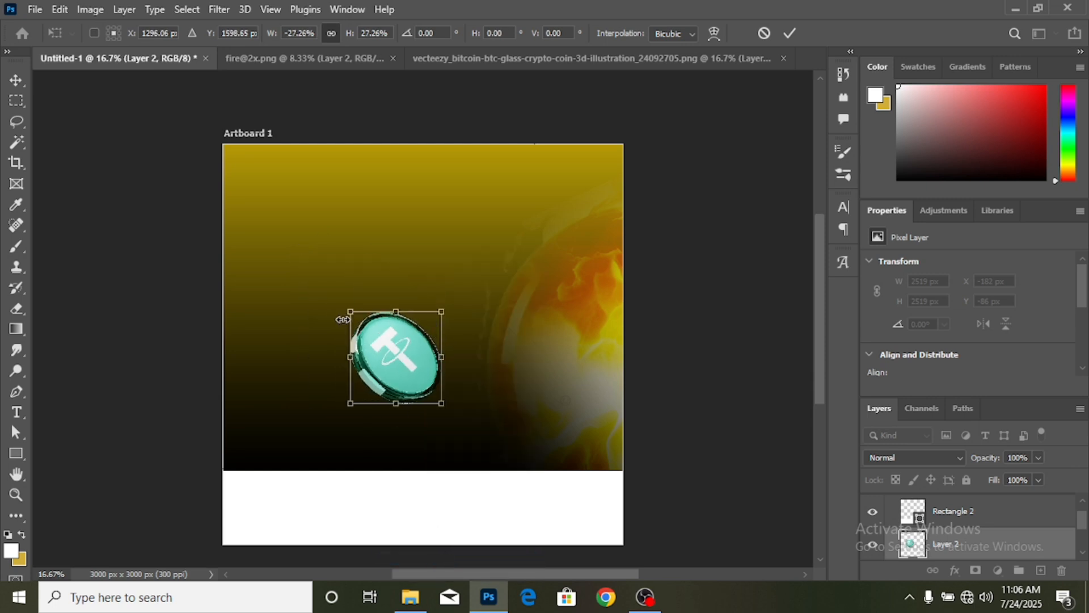
left_click(789, 32)
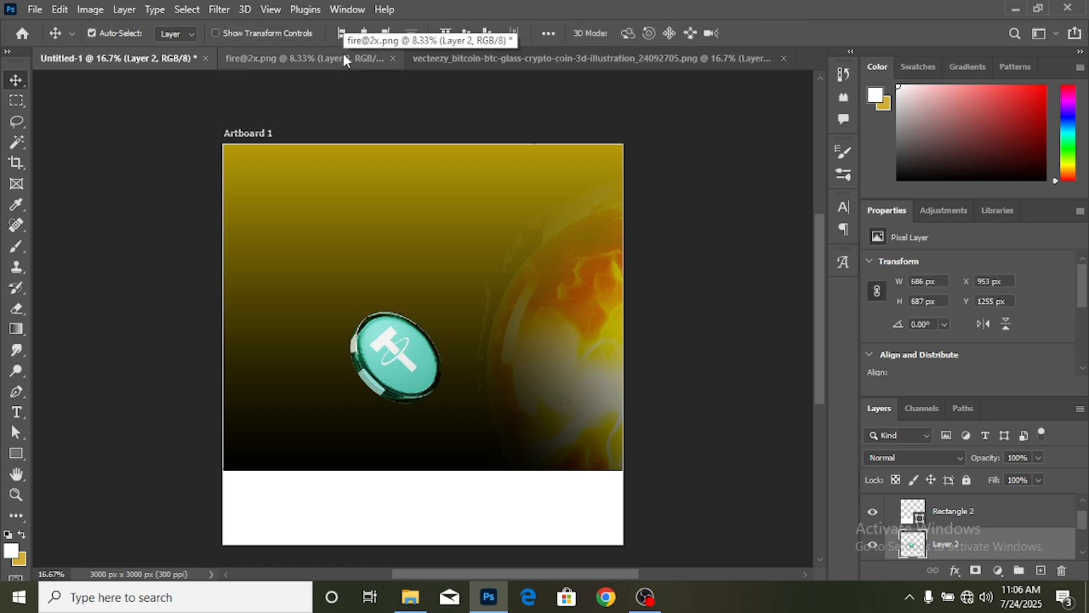
left_click(393, 58)
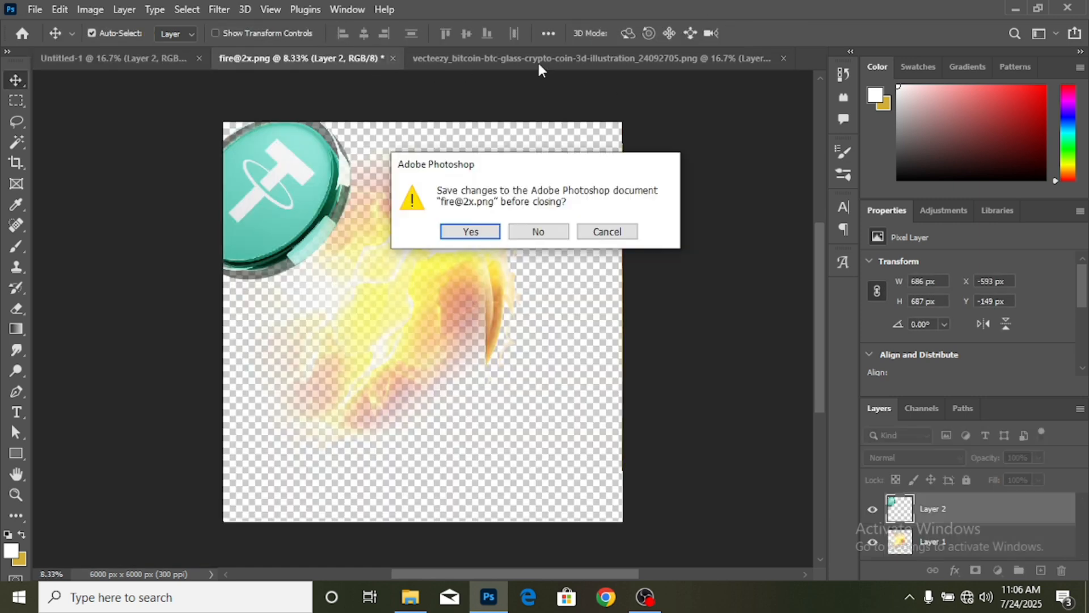
left_click(537, 232)
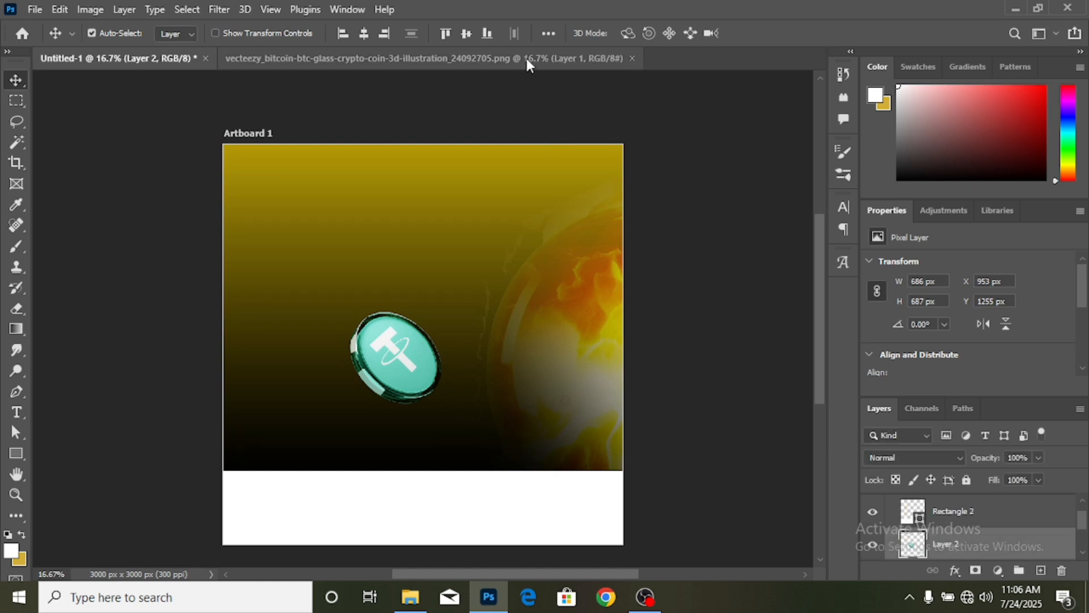
- Bring the bitcoin coin into the flyer, scale it to about 27% and place it upper right
left_click(527, 58)
left_click_drag(210, 136, 408, 254)
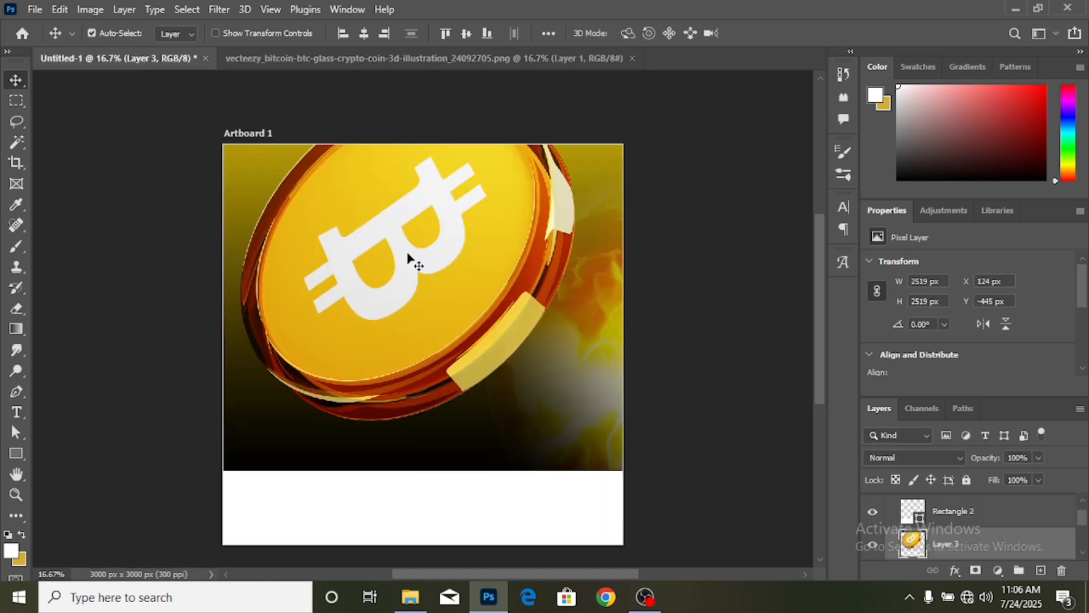
key("ctrl+t")
scroll(369, 210, "up", 2)
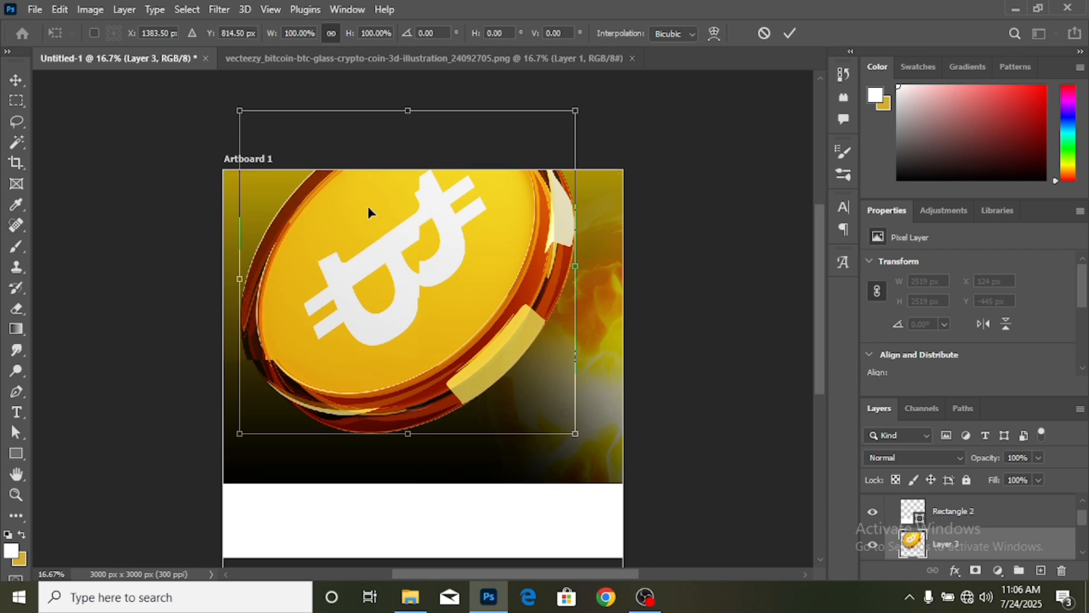
left_click_drag(234, 134, 475, 371)
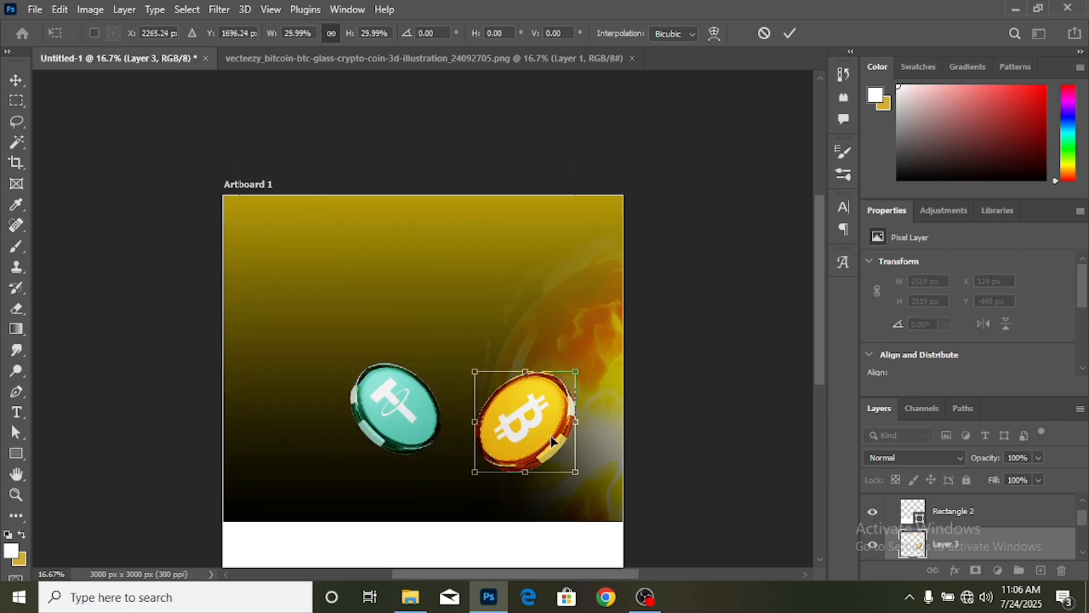
left_click_drag(545, 427, 538, 298)
left_click_drag(468, 262, 475, 270)
left_click(788, 33)
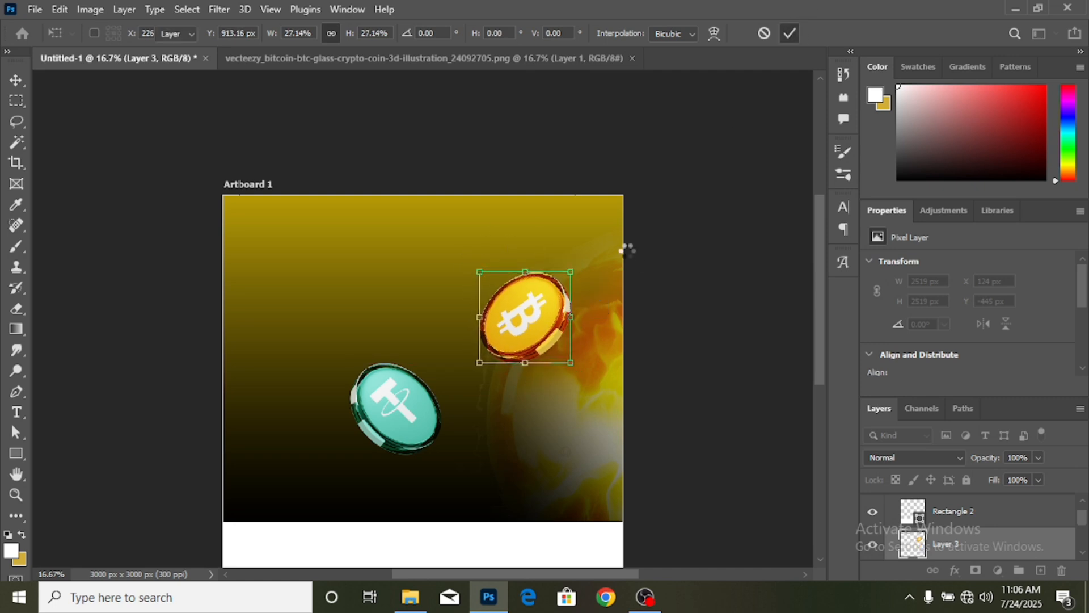
- Move the tether coin further left on the flyer
key("ctrl+plus")
scroll(601, 266, "down", 5)
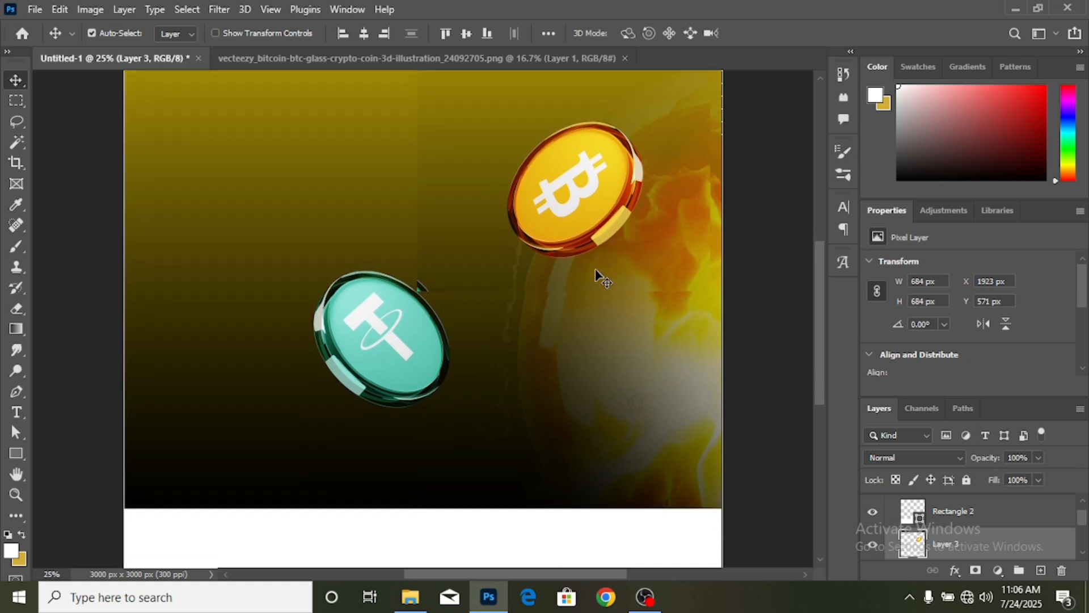
left_click_drag(395, 310, 336, 310)
left_click(788, 412)
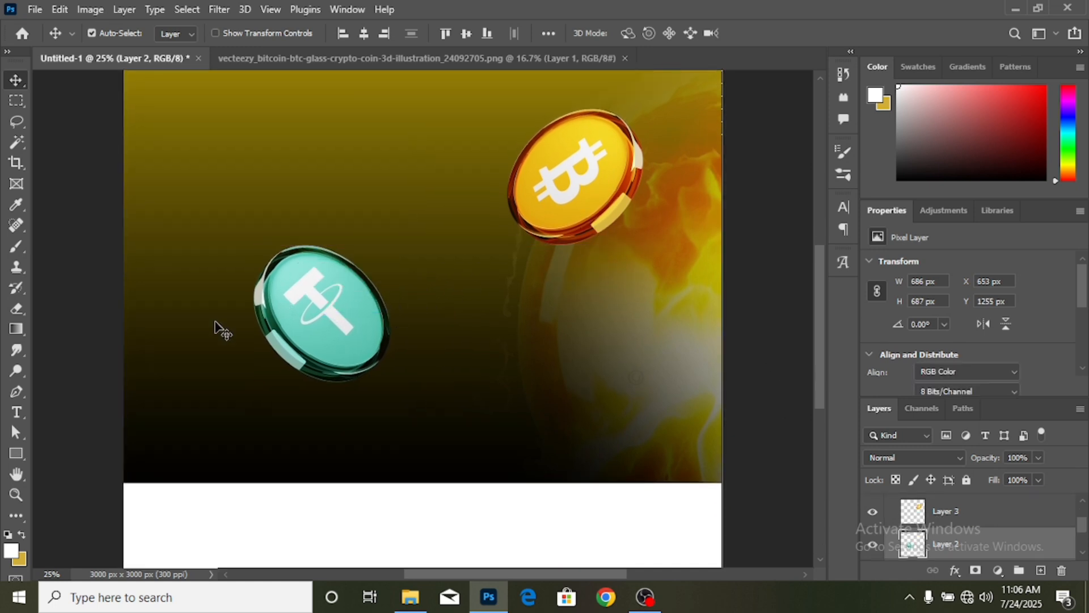
- Draw a tall black rectangle and move it under the bitcoin coin
left_click(16, 453)
left_click_drag(467, 189, 590, 475)
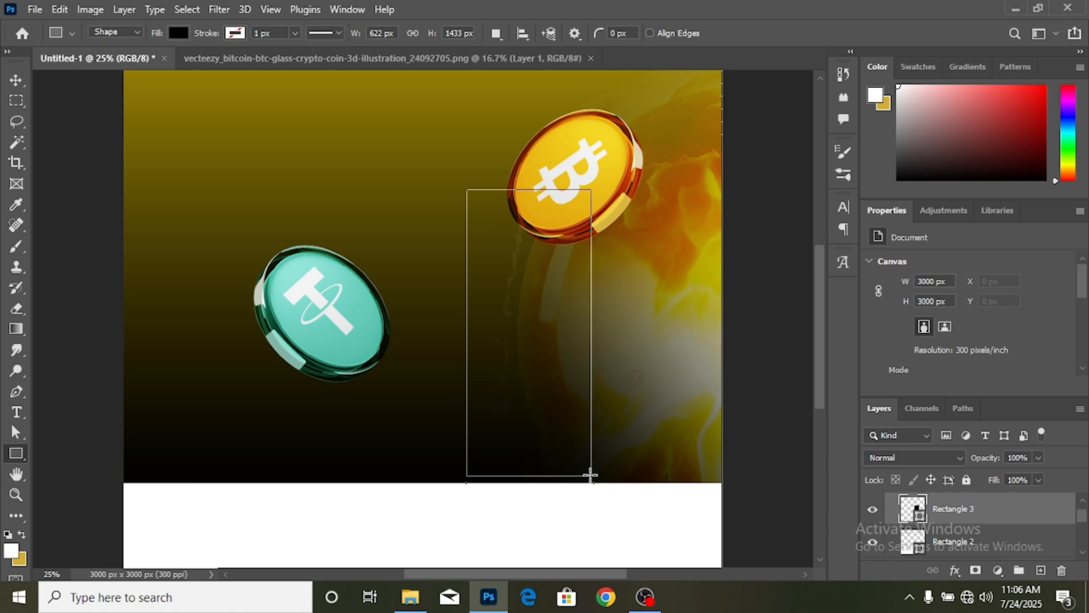
left_click(16, 79)
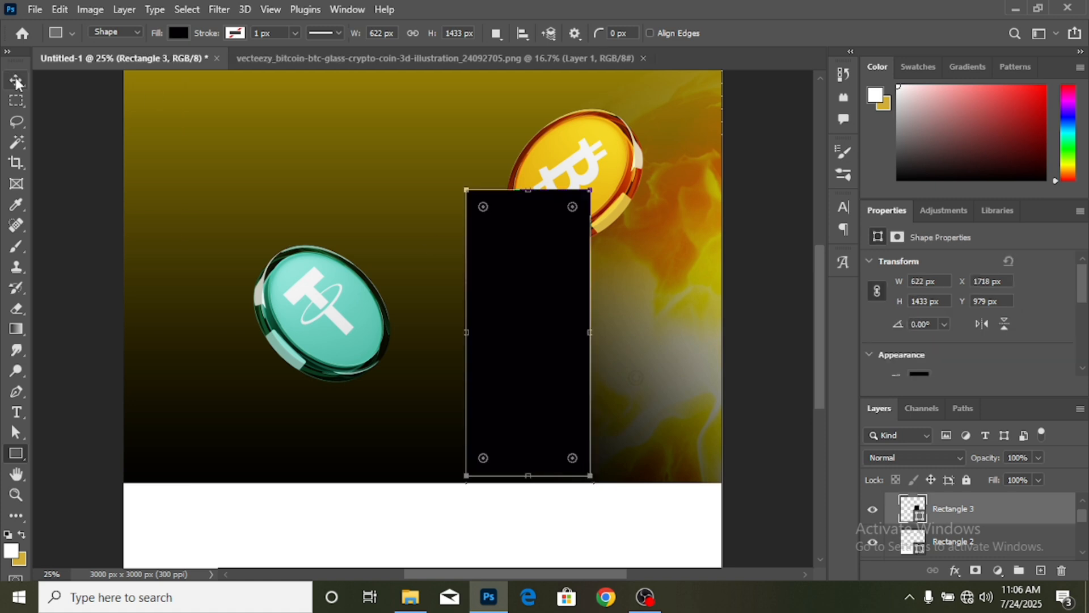
left_click_drag(560, 250, 606, 249)
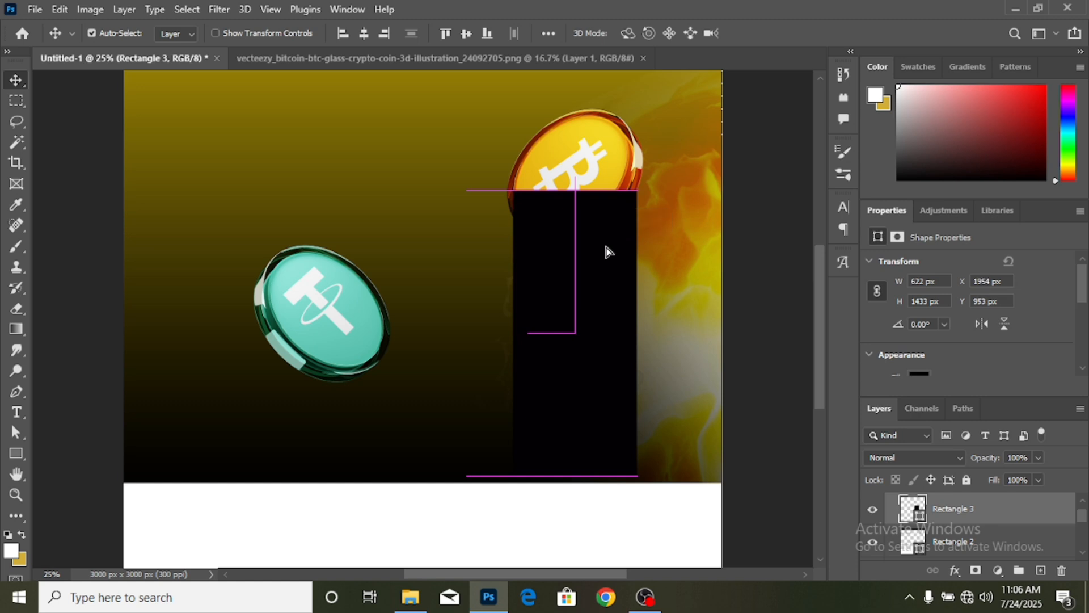
- Widen the rectangle to about 105%, roughly 653 × 1433 px
key("ctrl+t")
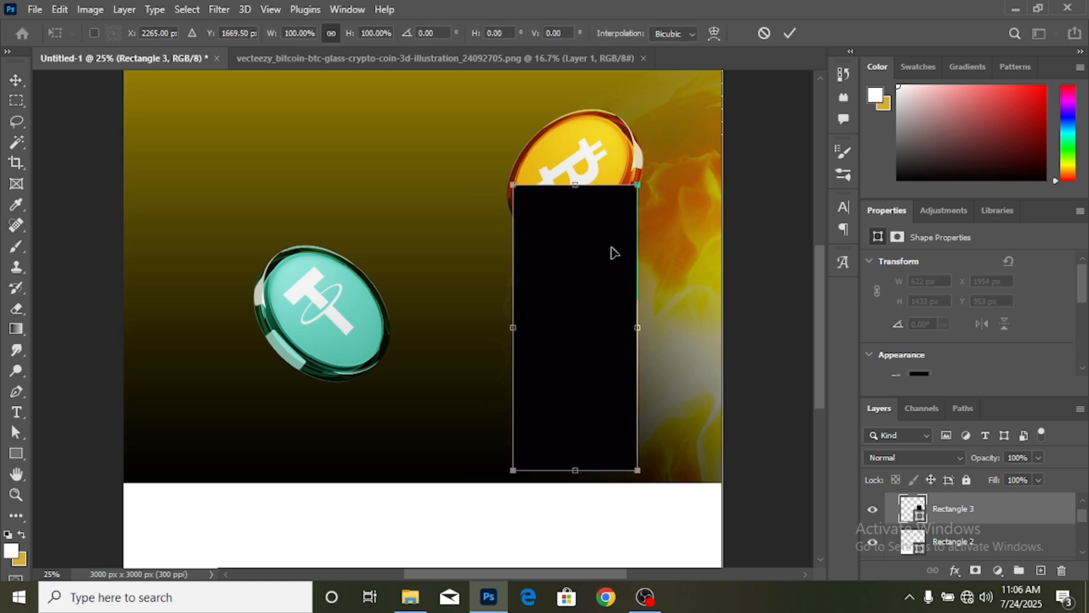
left_click_drag(640, 330, 644, 329)
left_click(790, 34)
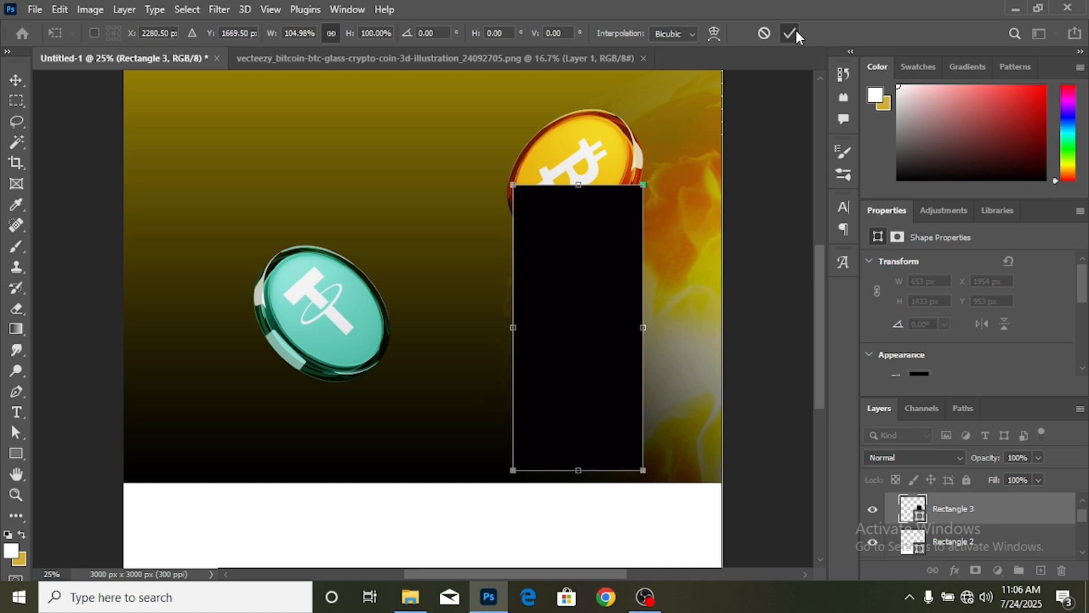
- Fill Rectangle 3 with yellow and move it below the bitcoin coin layer
left_click(920, 373)
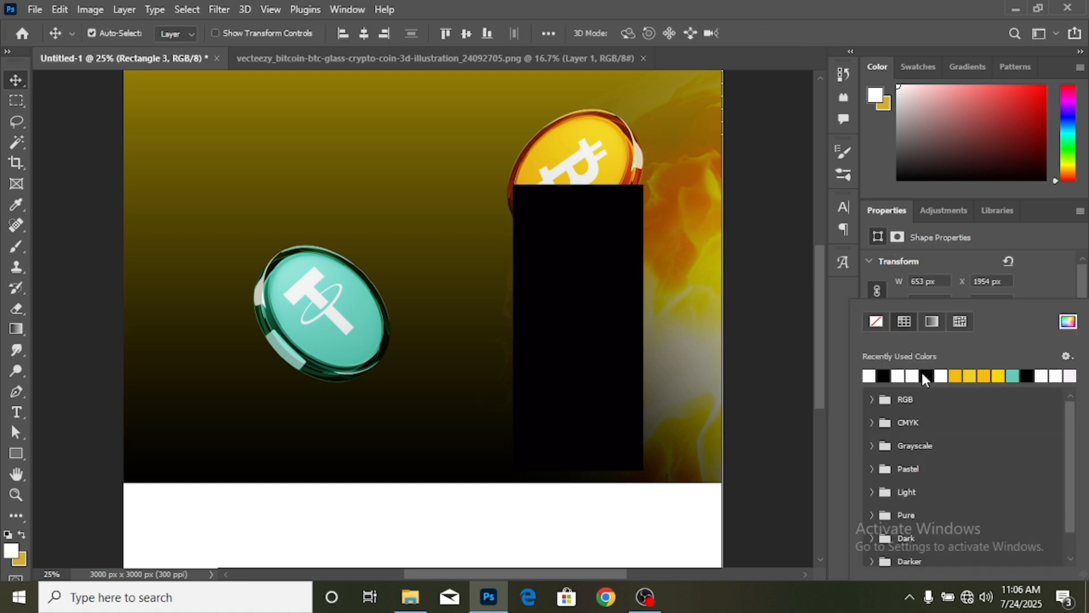
left_click(958, 377)
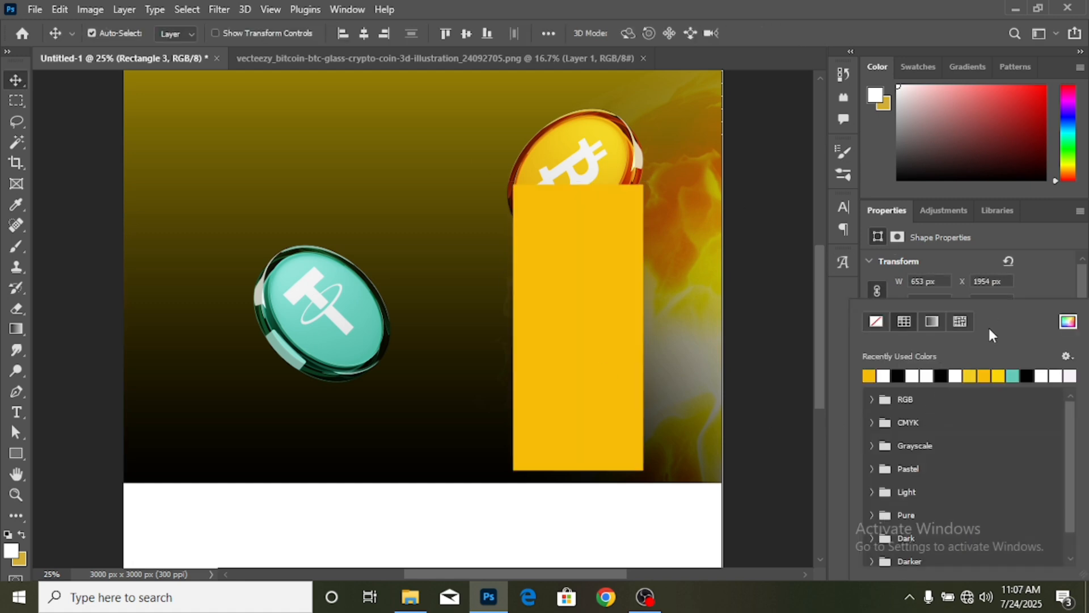
left_click(1062, 287)
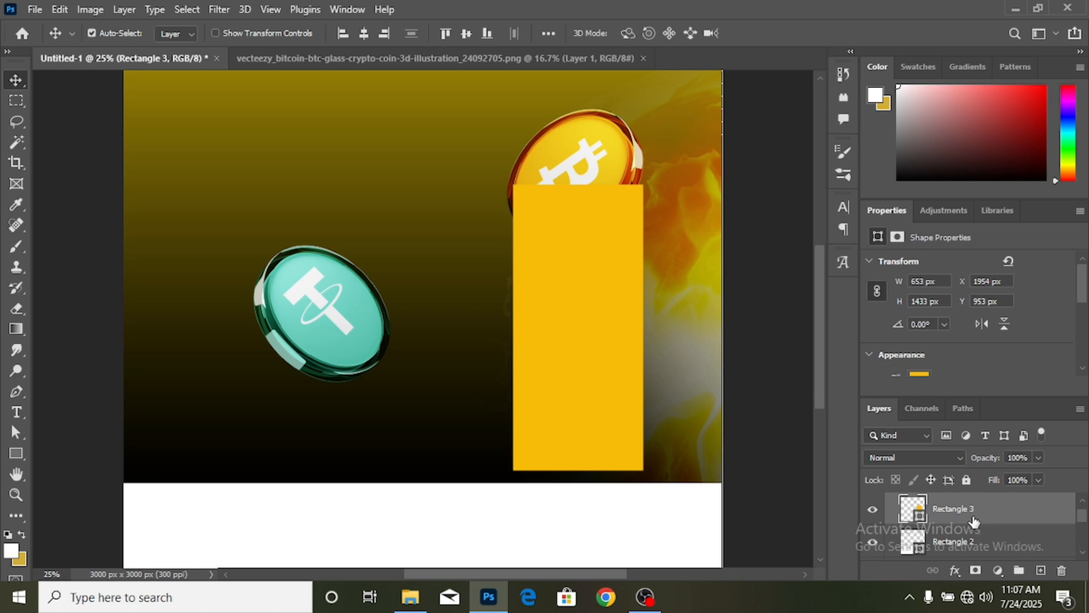
mouse_move(977, 519)
left_mouse_down()
mouse_move(973, 578)
mouse_move(972, 538)
left_mouse_up()
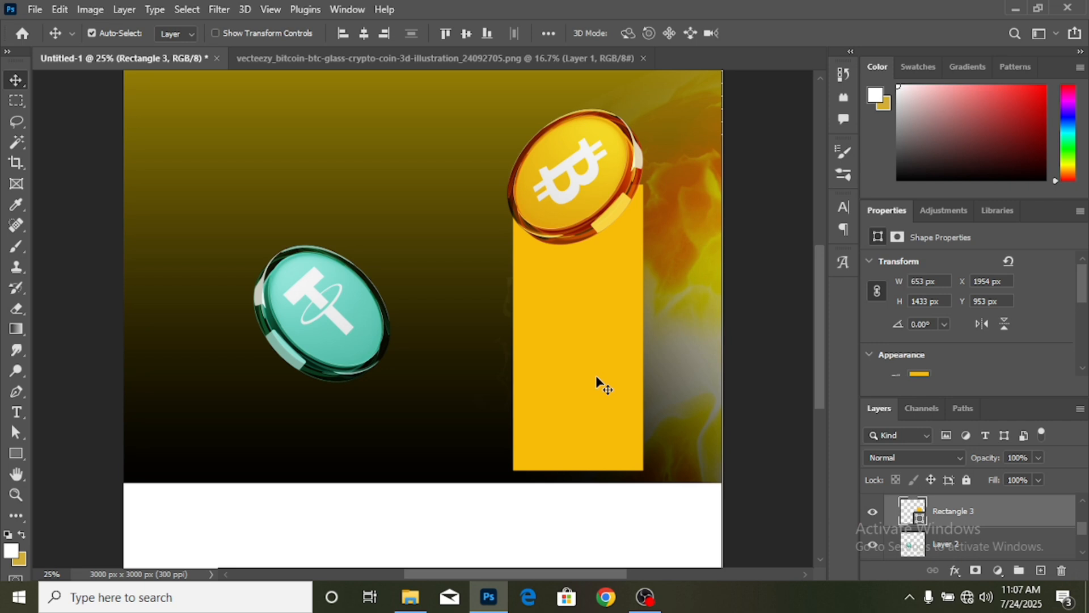
- Add a layer mask to Rectangle 3 and choose the foreground-to-transparent gradient preset
left_click(976, 571)
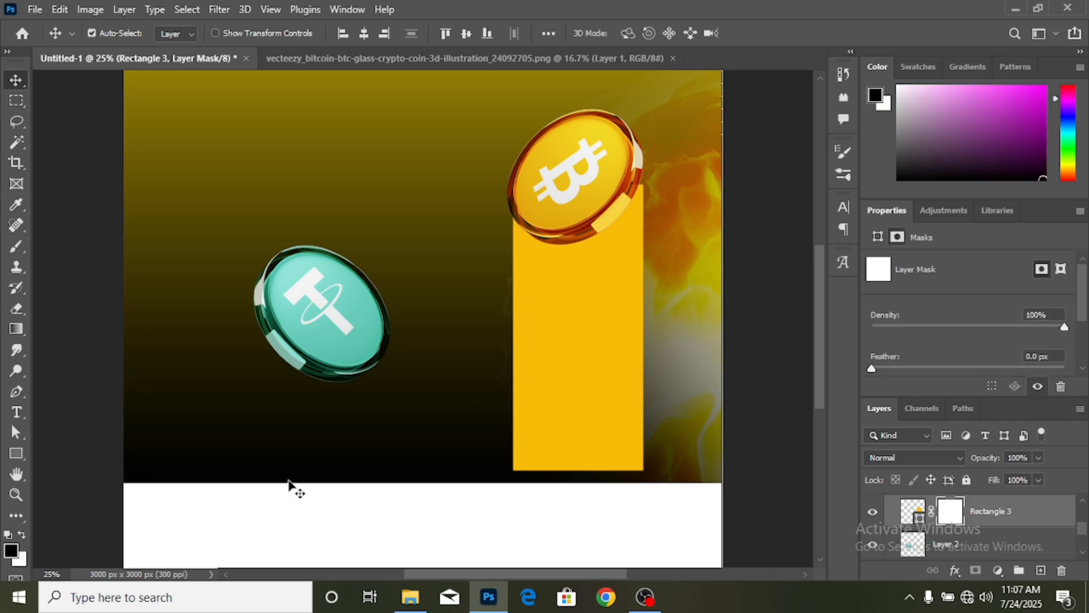
left_click(16, 329)
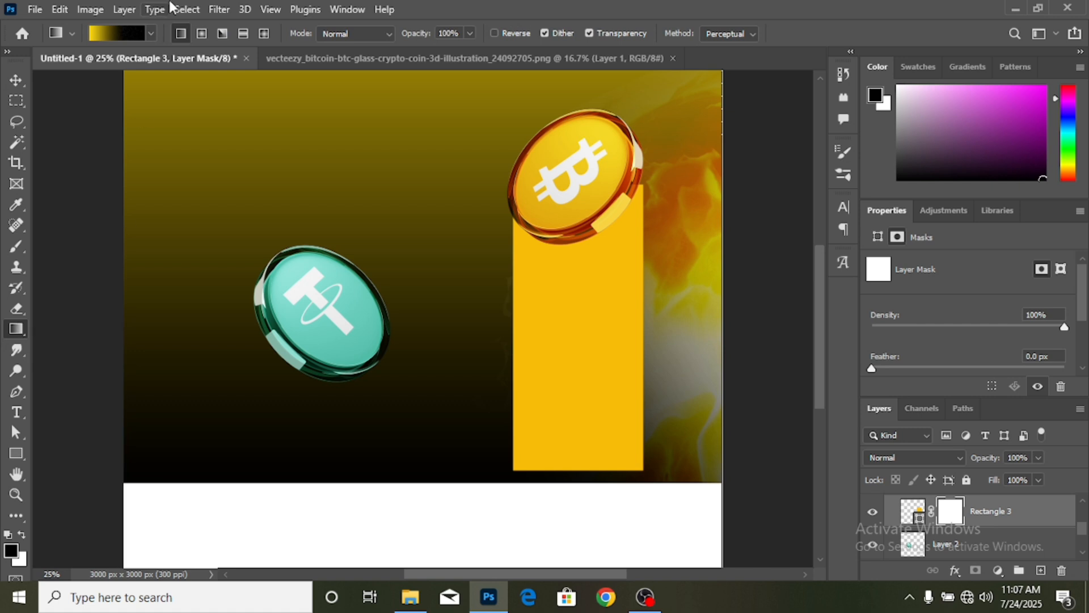
left_click(152, 34)
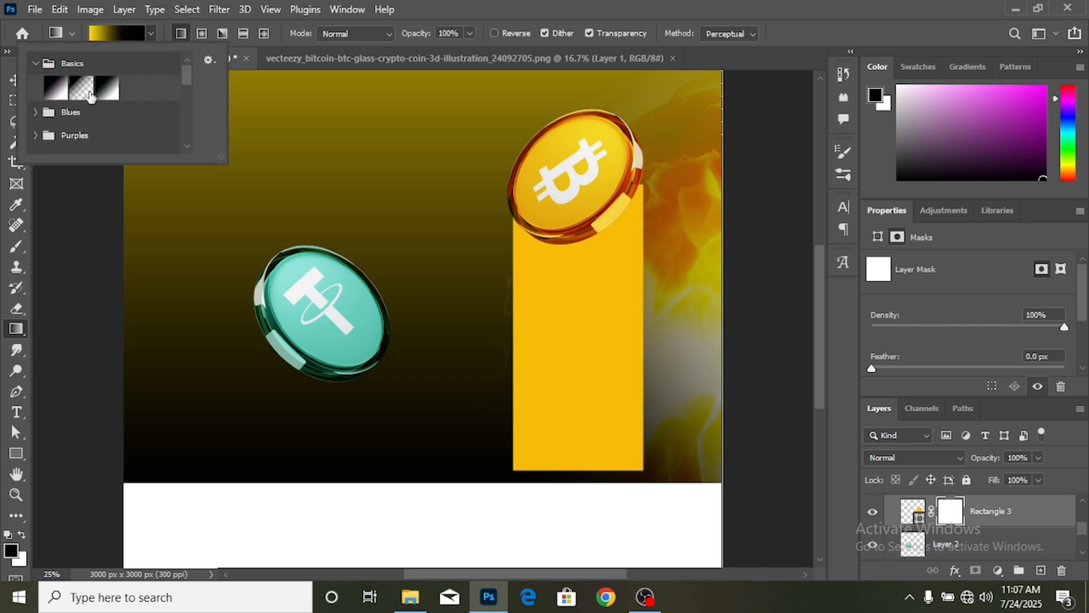
left_click(88, 93)
left_click(732, 64)
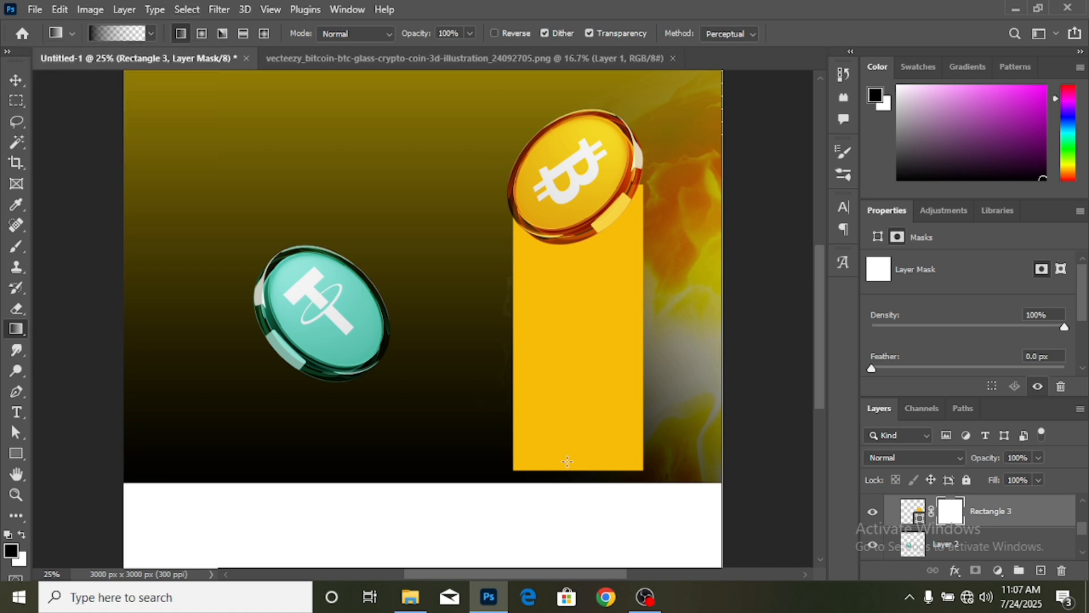
- Drag a gradient upward from the beam's bottom so it fades into the dark background
left_click_drag(580, 479, 579, 349)
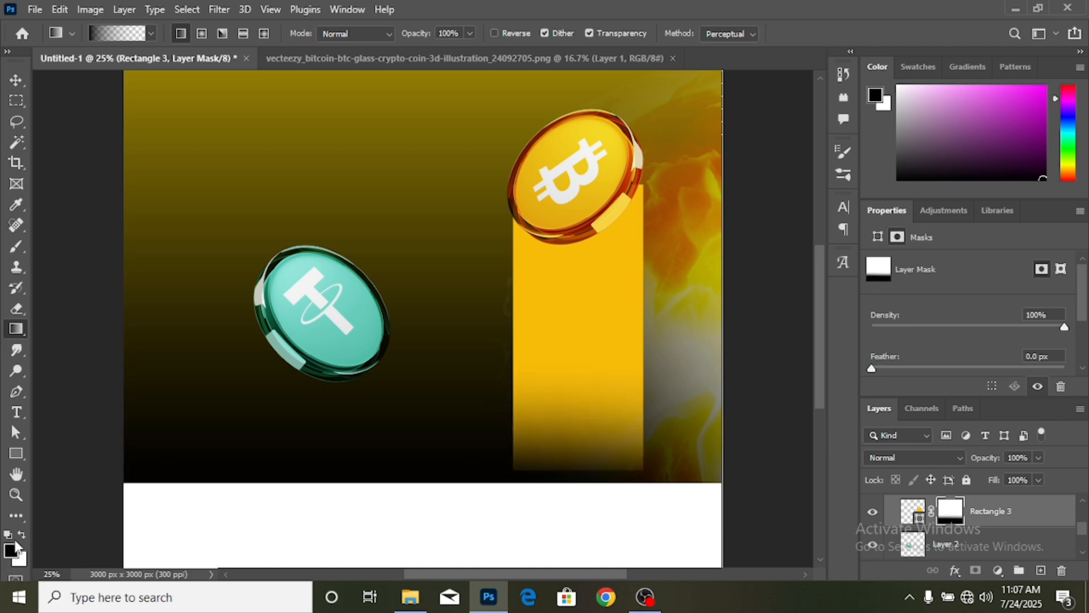
left_click_drag(595, 469, 600, 293)
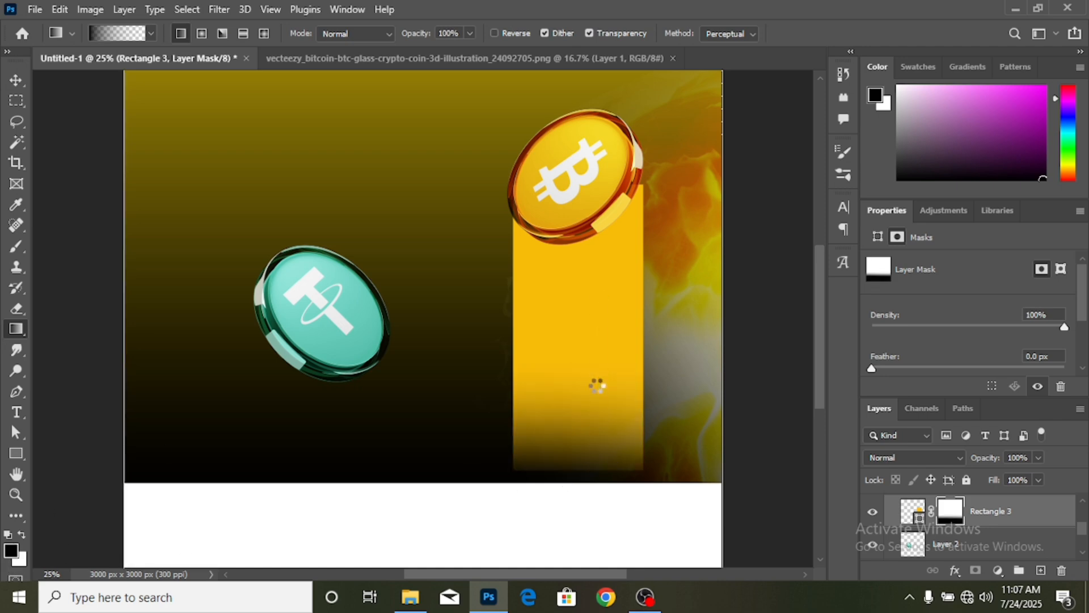
left_click_drag(588, 479, 586, 298)
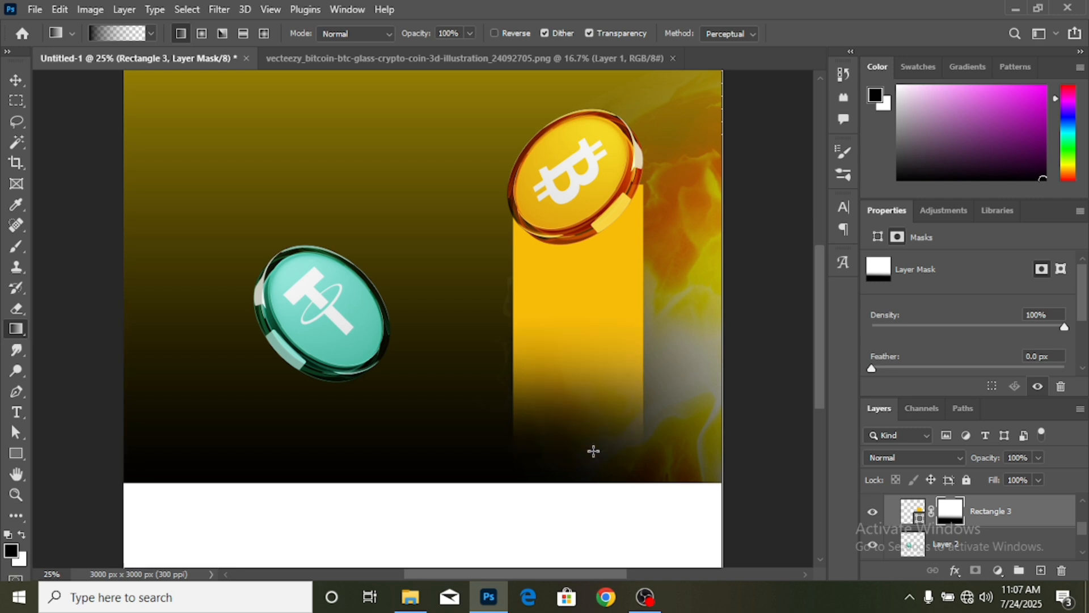
left_click(16, 80)
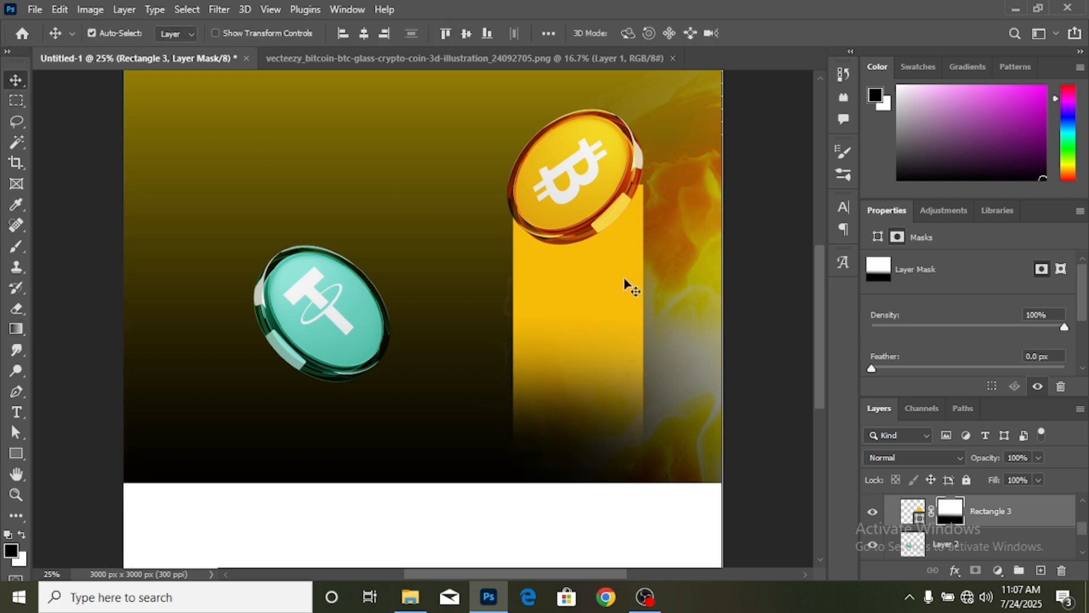
- Duplicate the yellow beam under the tether coin, place it below Layer 1, and fill it teal
left_click_drag(540, 278, 370, 416)
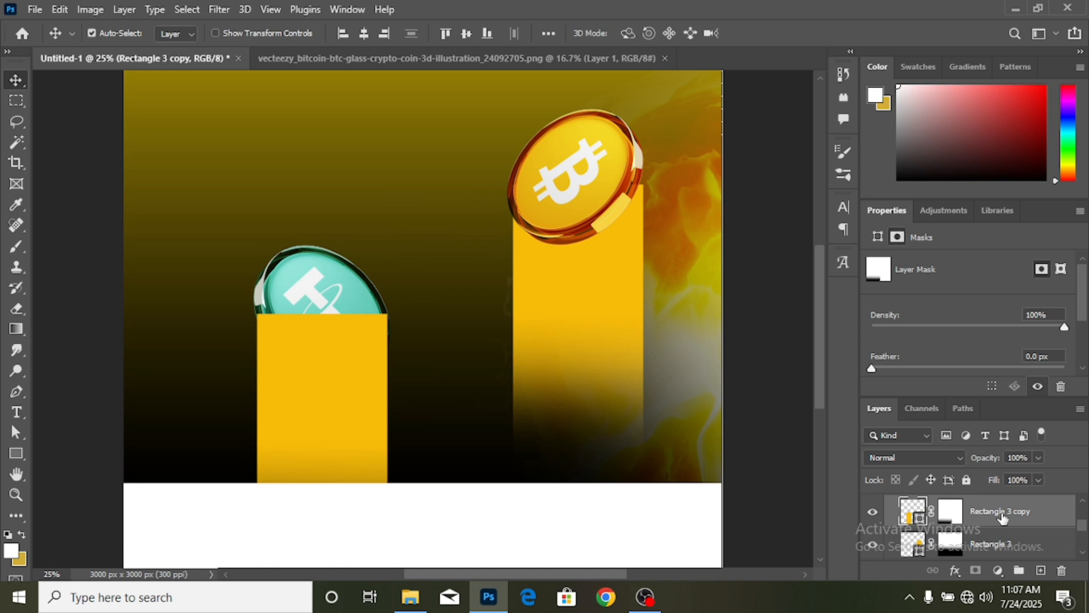
mouse_move(1002, 515)
left_mouse_down()
mouse_move(997, 580)
mouse_move(995, 509)
left_mouse_up()
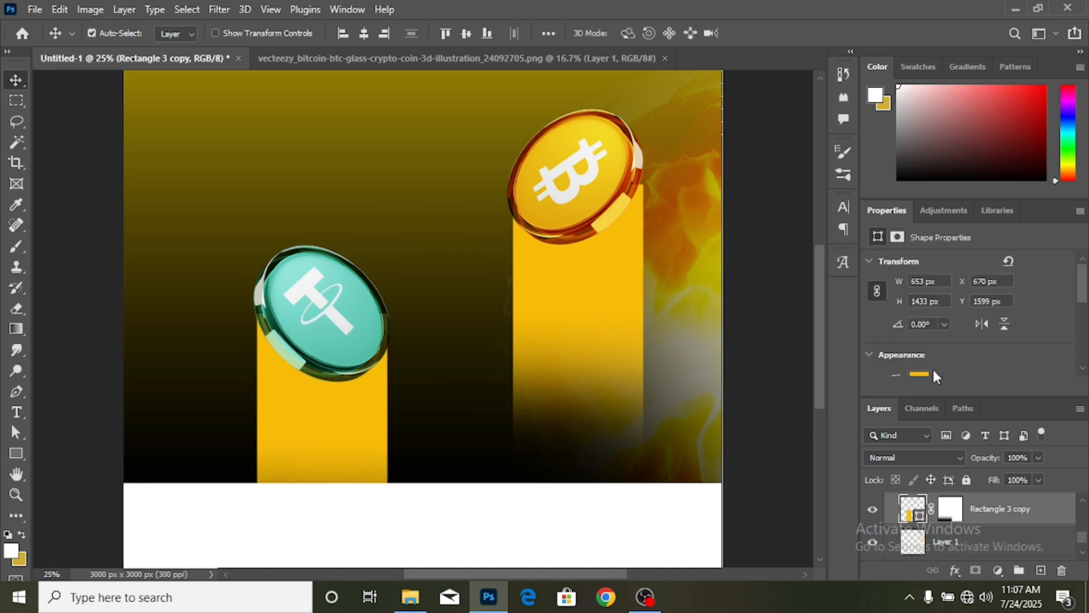
left_click(925, 374)
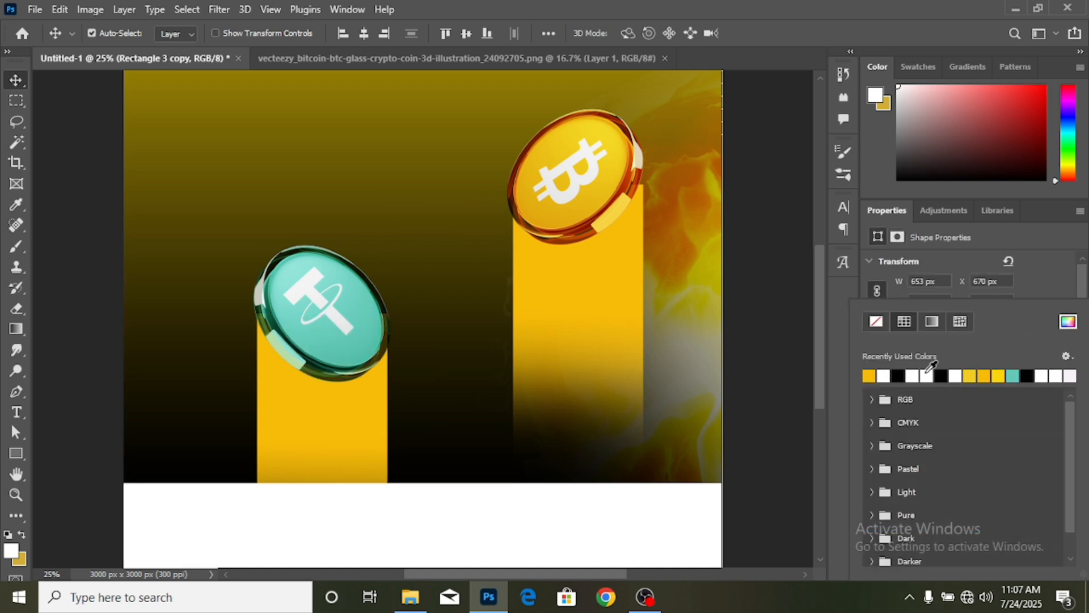
left_click(1015, 376)
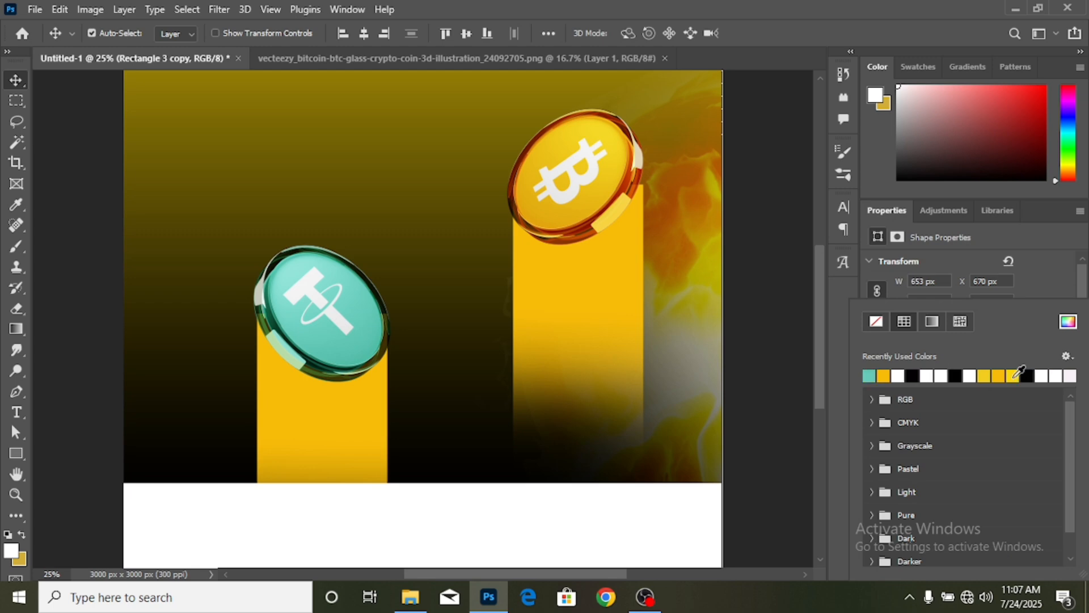
left_click(18, 81)
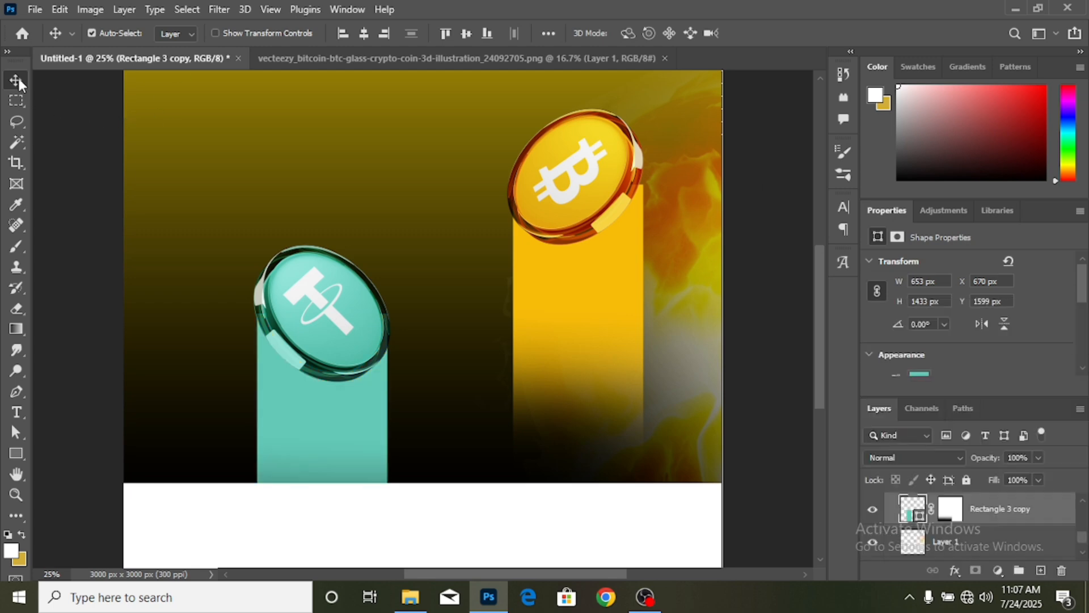
left_click(554, 312)
- Rotate the yellow beam to about -40.8° and position it diagonally beneath the bitcoin coin
key("ctrl+t")
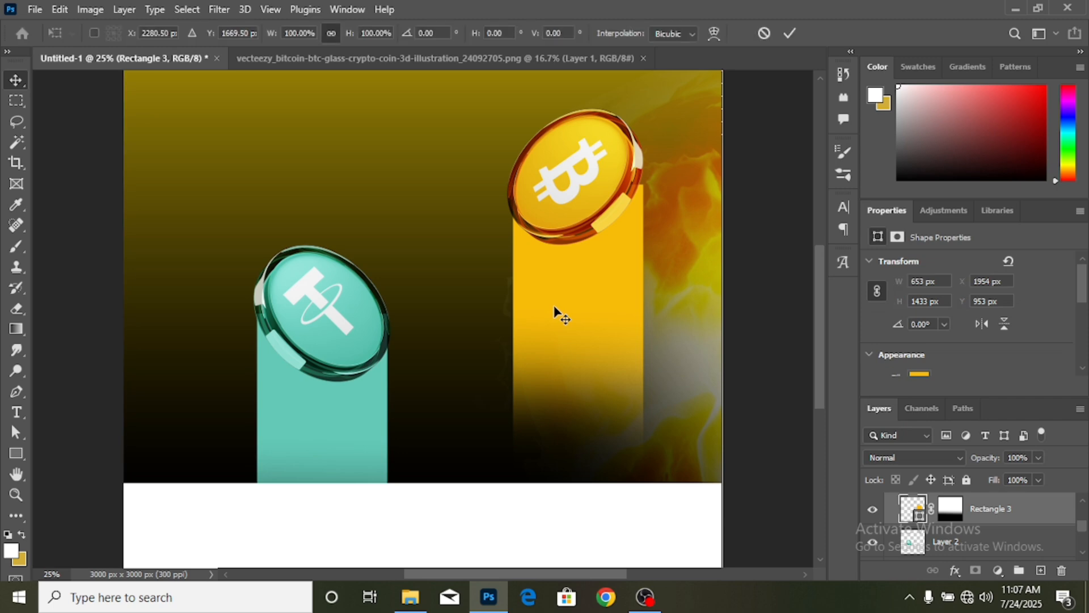
left_click_drag(670, 488, 755, 401)
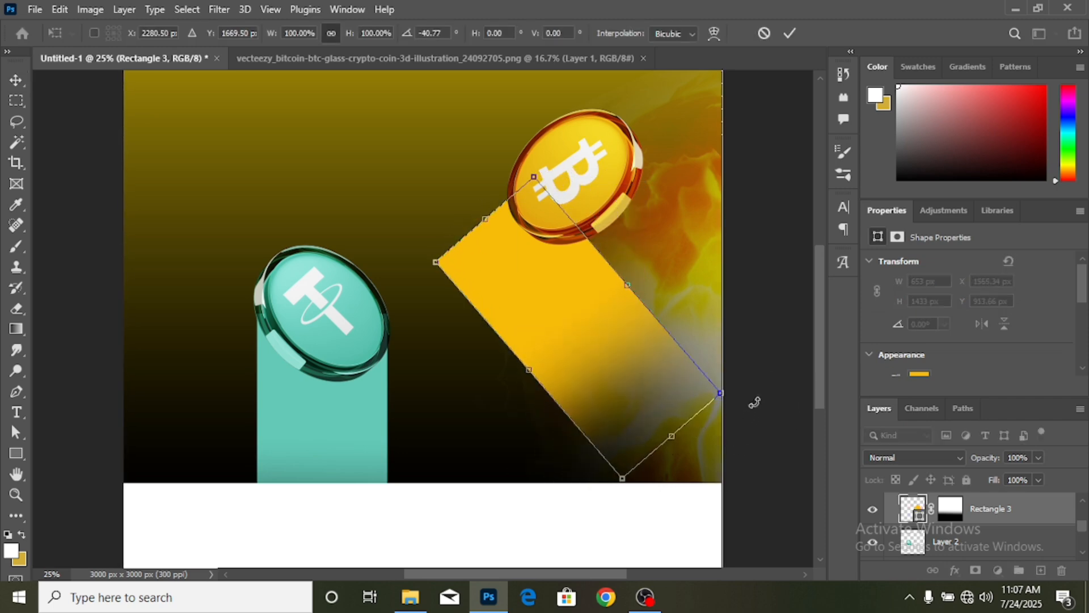
left_click_drag(573, 340, 665, 291)
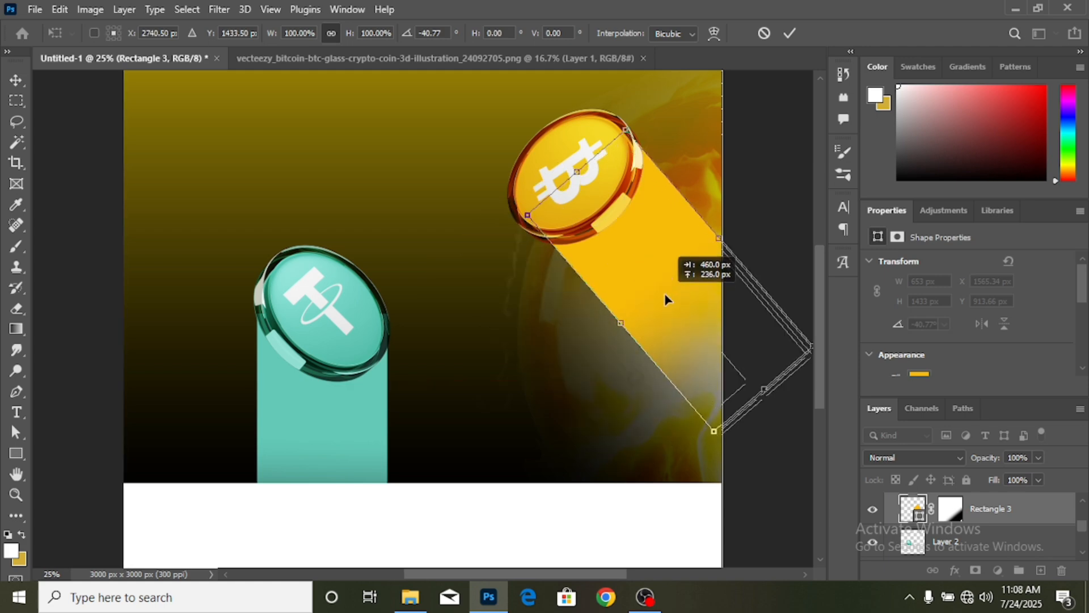
left_click_drag(665, 293, 665, 293)
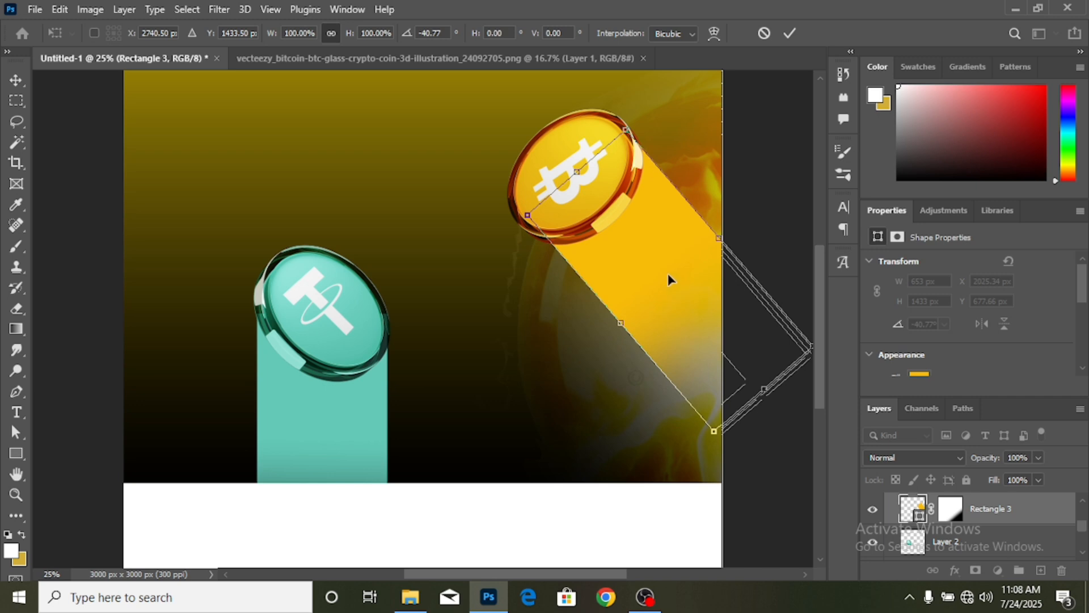
left_click_drag(663, 273, 661, 266)
left_click(791, 33)
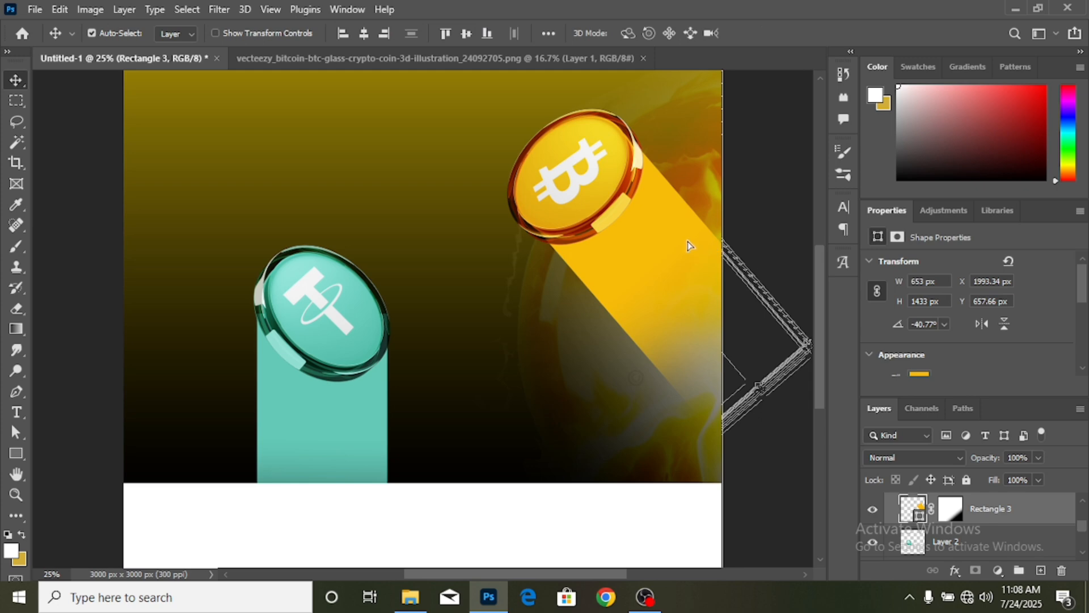
left_click_drag(689, 245, 686, 243)
key("Down")
key("Down")
key("Down")
key("Down")
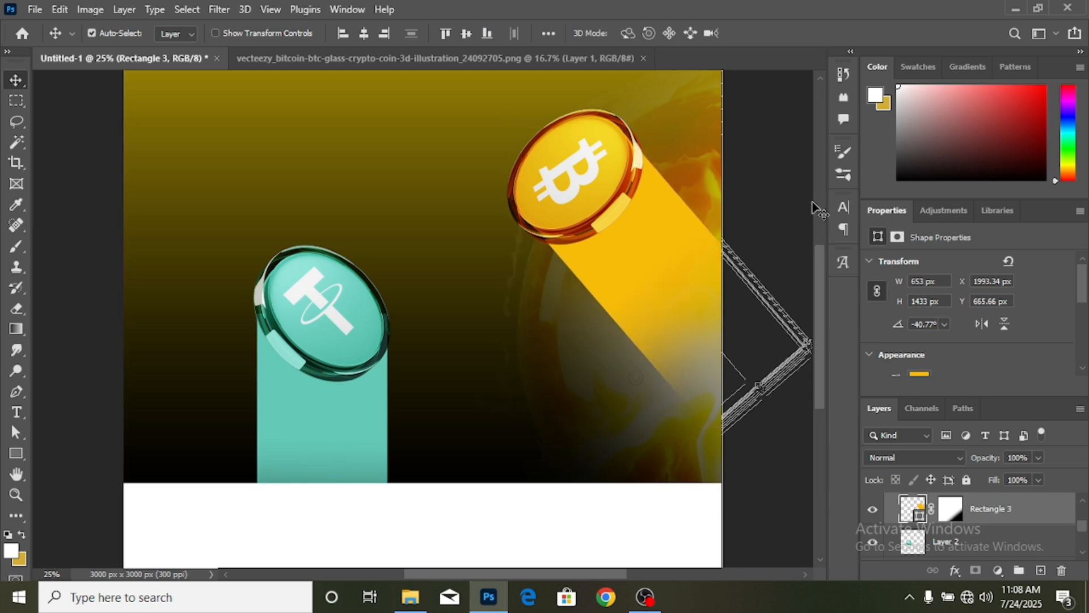
- Rotate the teal beam to about 38.7° and move it up-left under the tether coin
left_click(329, 396)
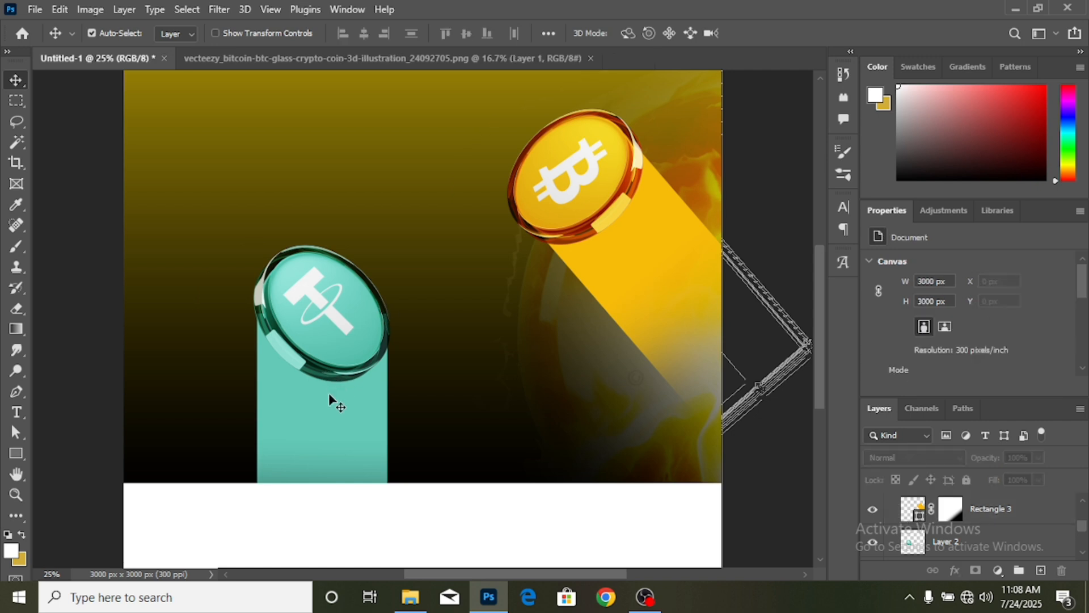
key("ctrl+t")
scroll(339, 353, "down", 3)
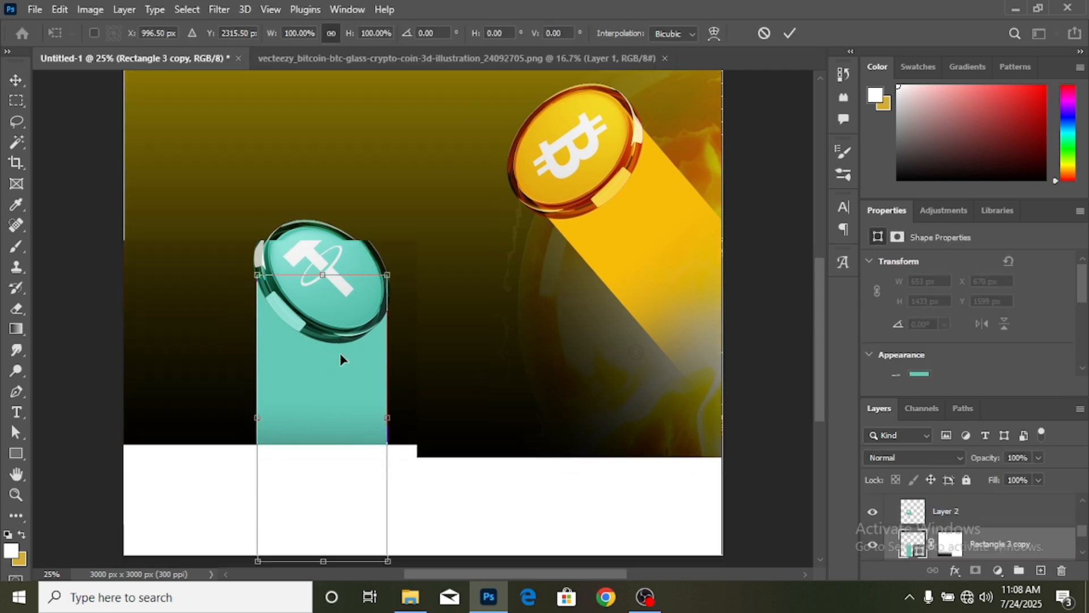
left_click_drag(410, 520, 305, 536)
left_click_drag(335, 422, 226, 370)
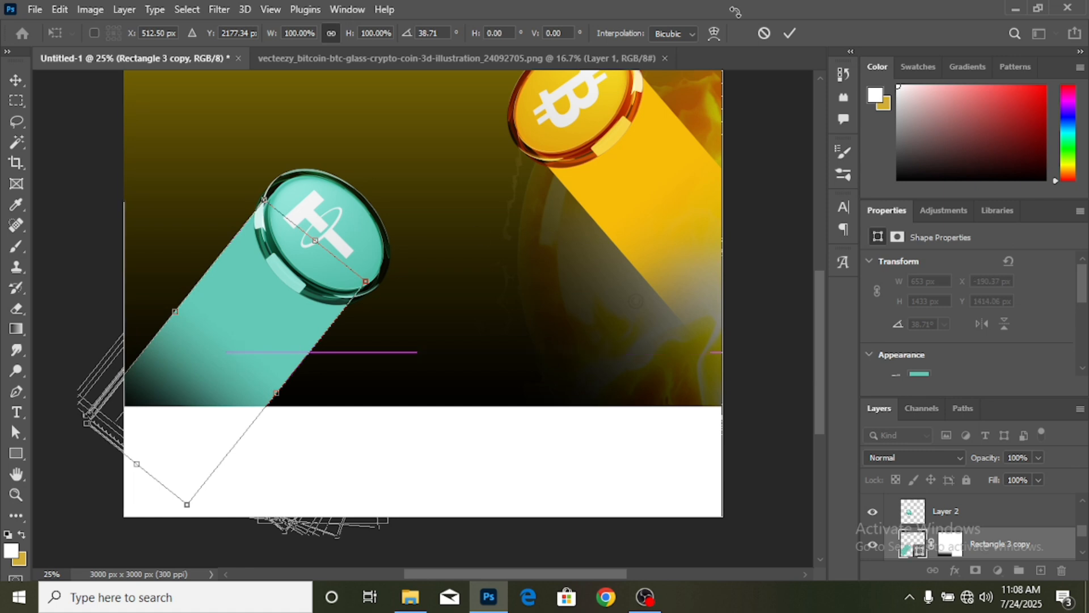
left_click(790, 34)
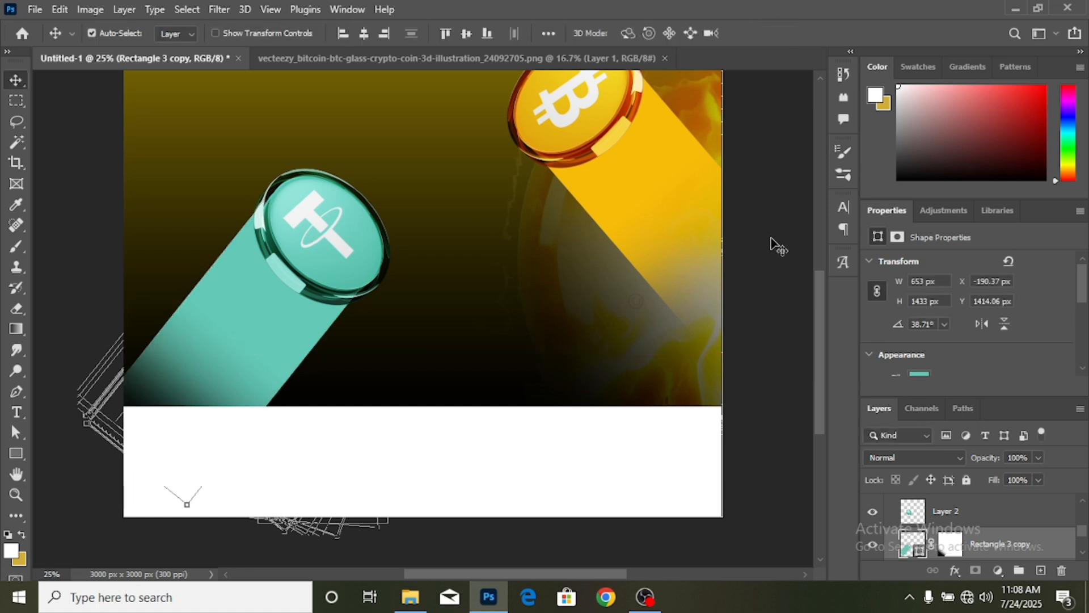
scroll(505, 267, "down", 2)
scroll(502, 267, "up", 2)
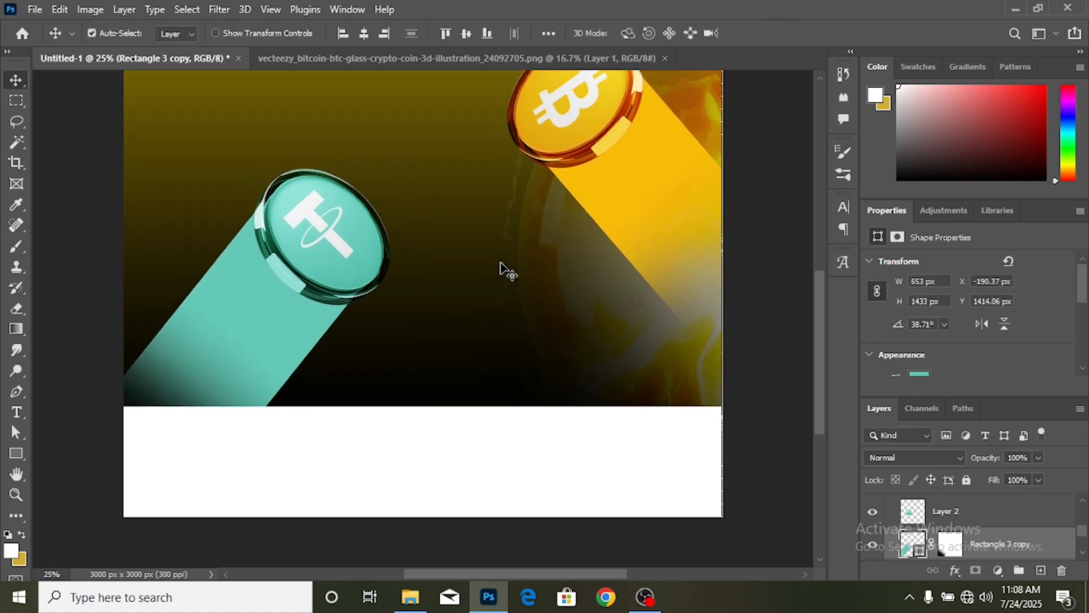
left_click(1018, 522, "ctrl")
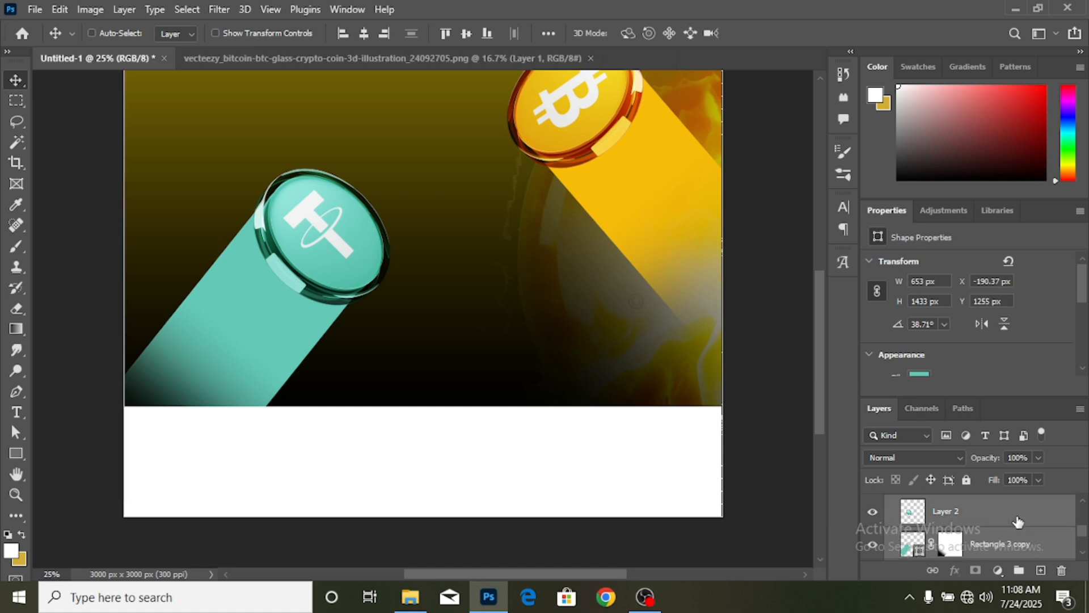
- Group the tether coin with the teal beam, and the bitcoin coin with the yellow beam as 'yellow'
left_click(1019, 571)
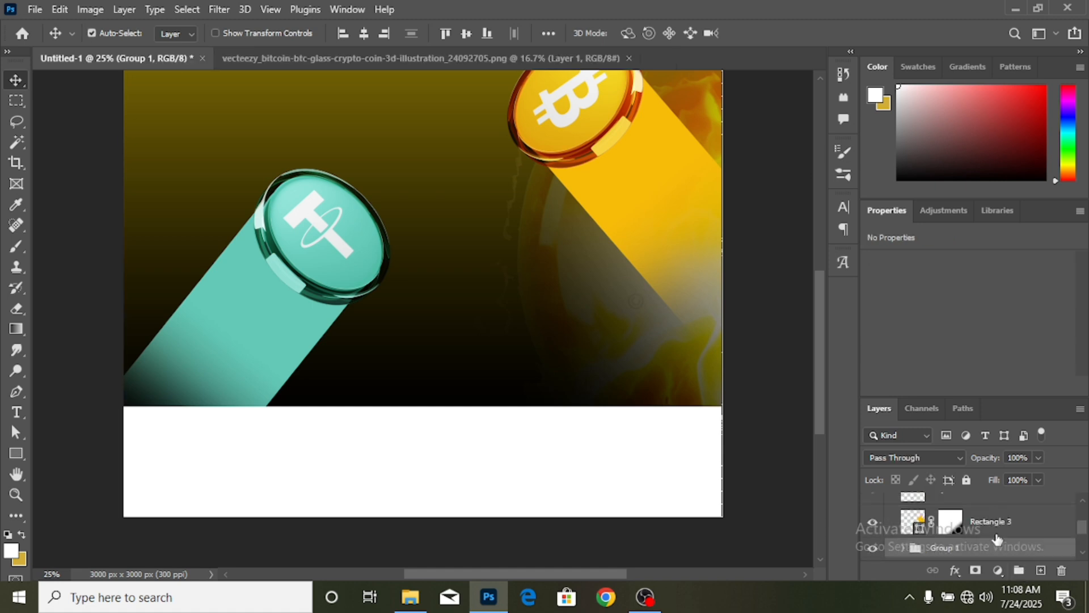
left_click(1003, 530)
scroll(1003, 534, "up", 1)
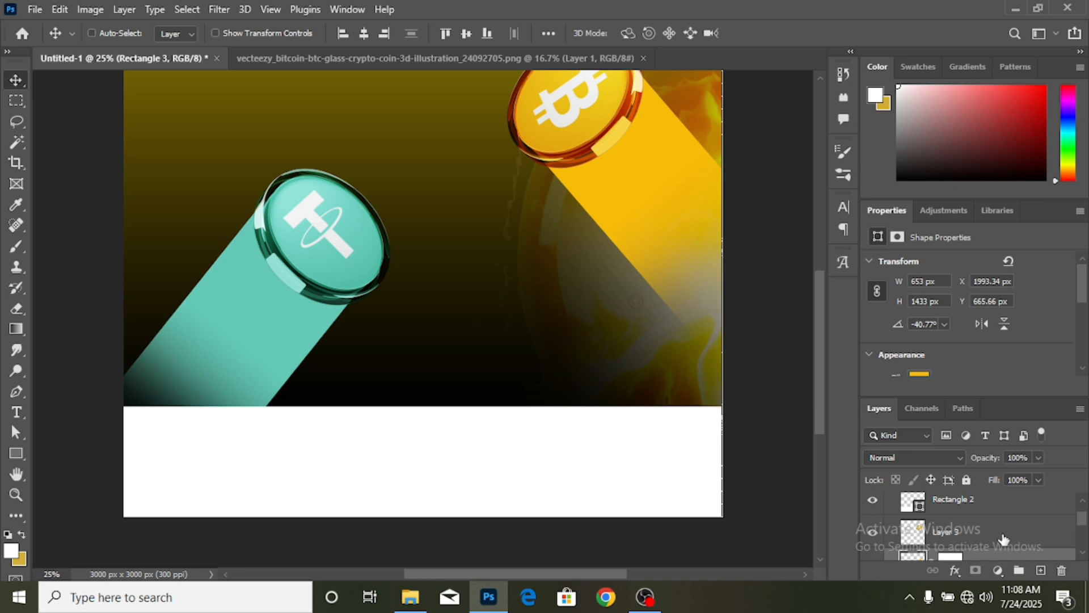
left_click(1004, 540, "ctrl")
left_click(1020, 571)
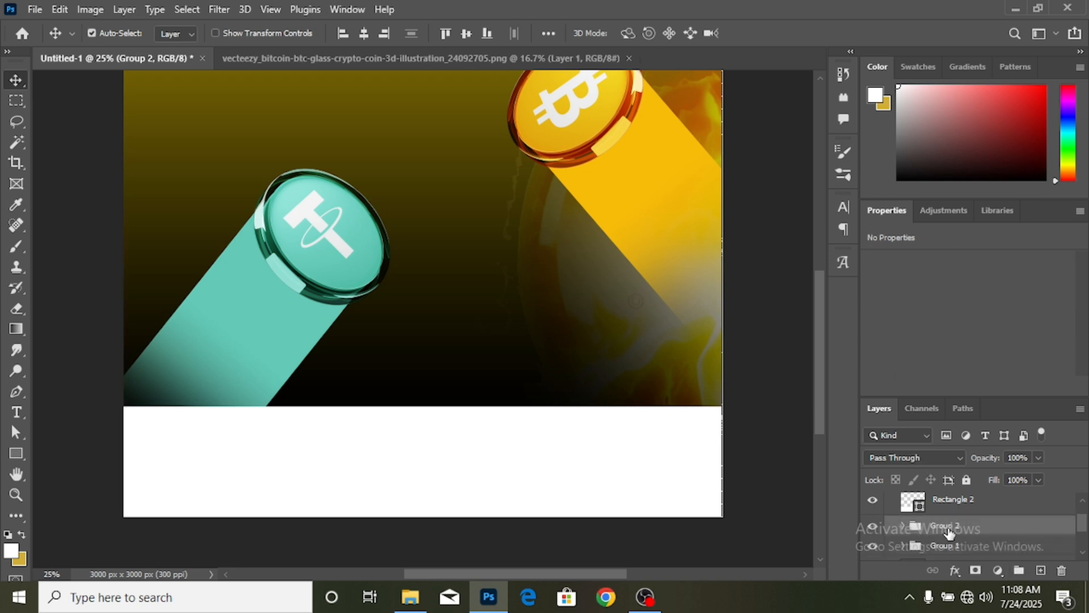
type("Yellow")
key("Return")
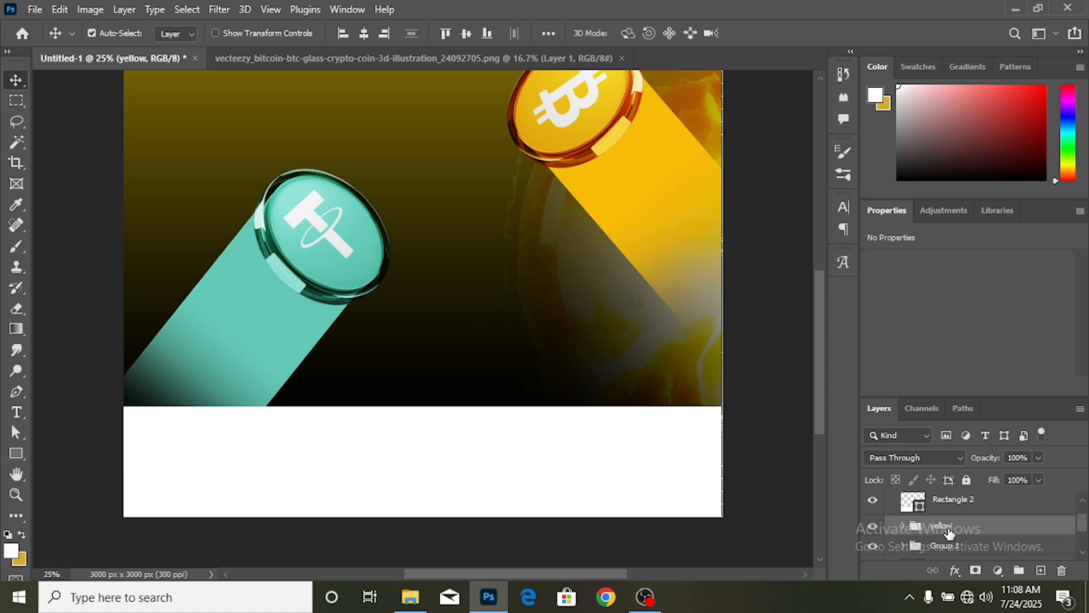
- Rename the tether coin group 'neon' and zoom out to see the whole artboard
double_click(943, 546)
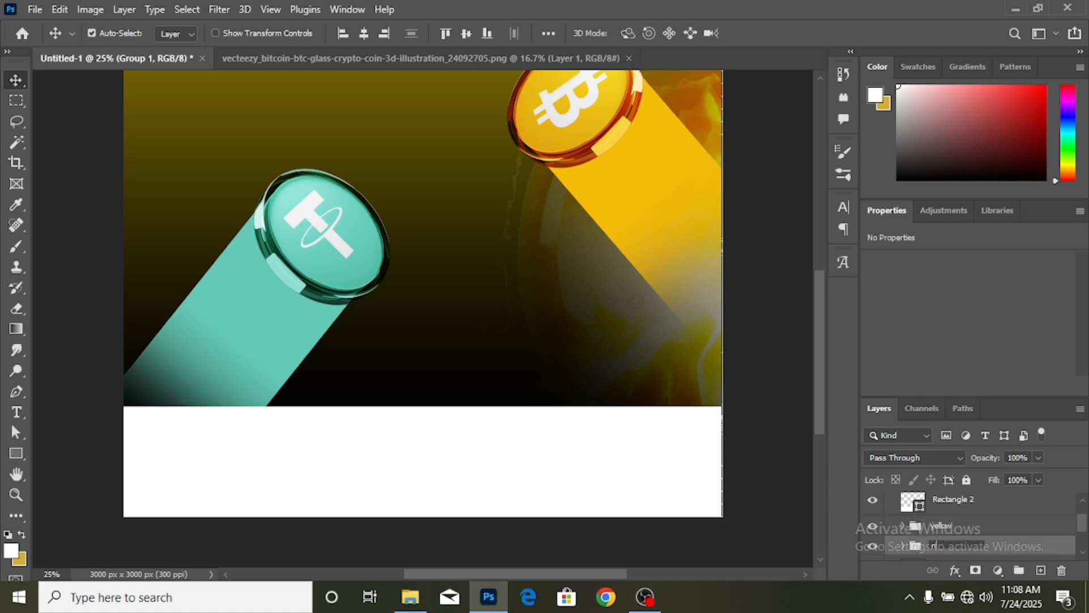
type("neon")
key("Return")
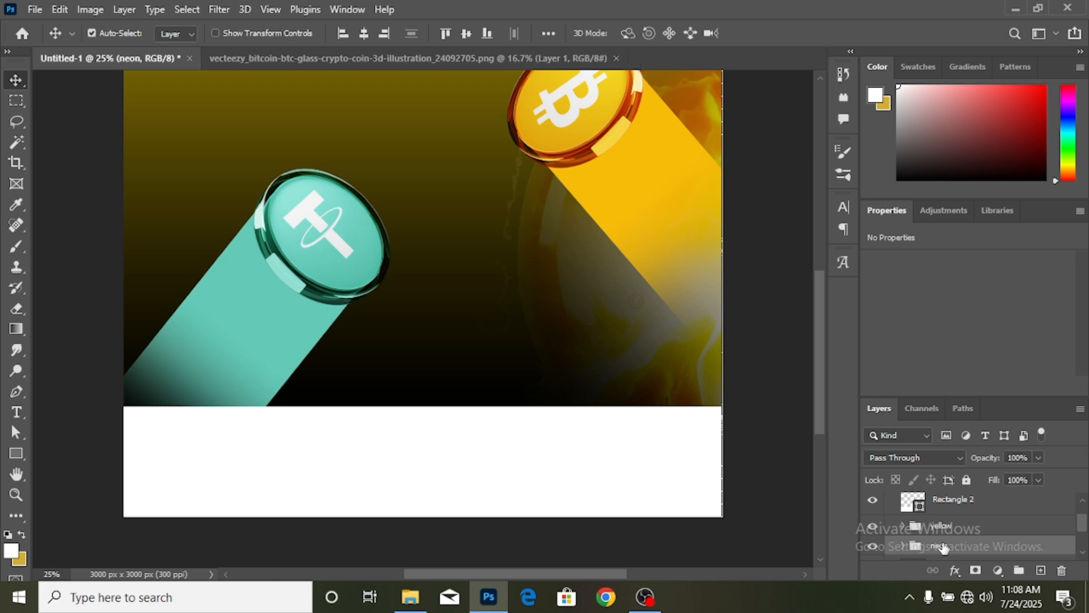
key("ctrl")
key("ctrl+minus")
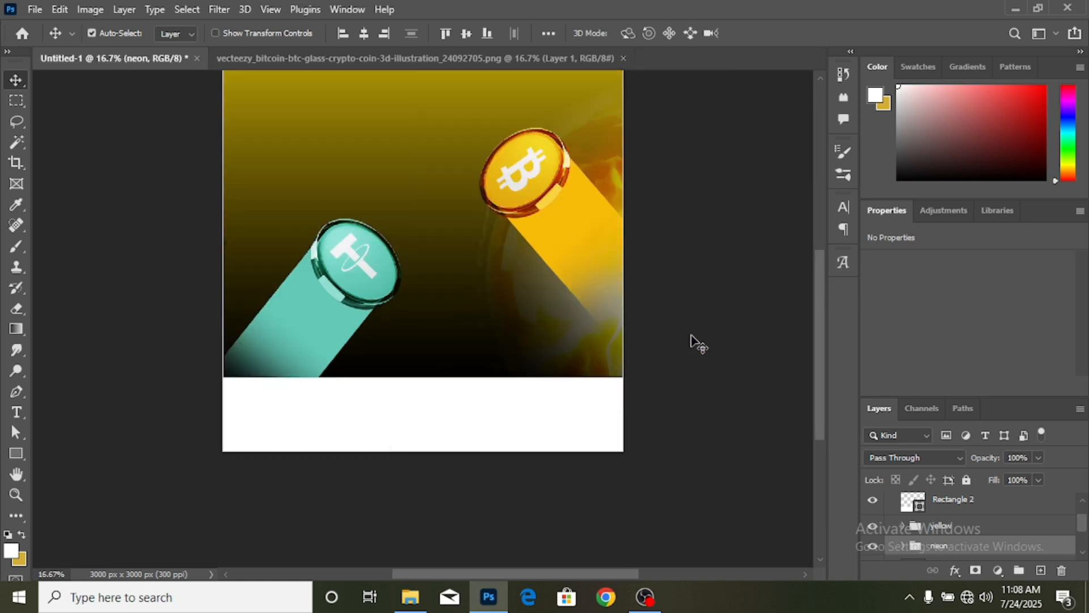
scroll(634, 322, "up", 3)
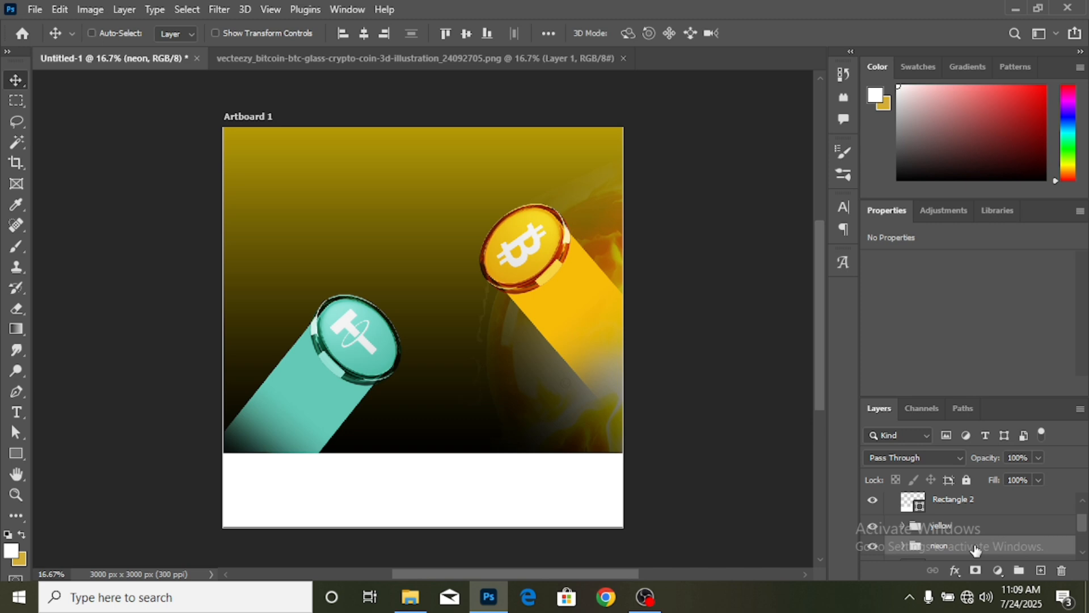
- Scale the neon group to about 82.69% and move it toward the lower left
key("ctrl+t")
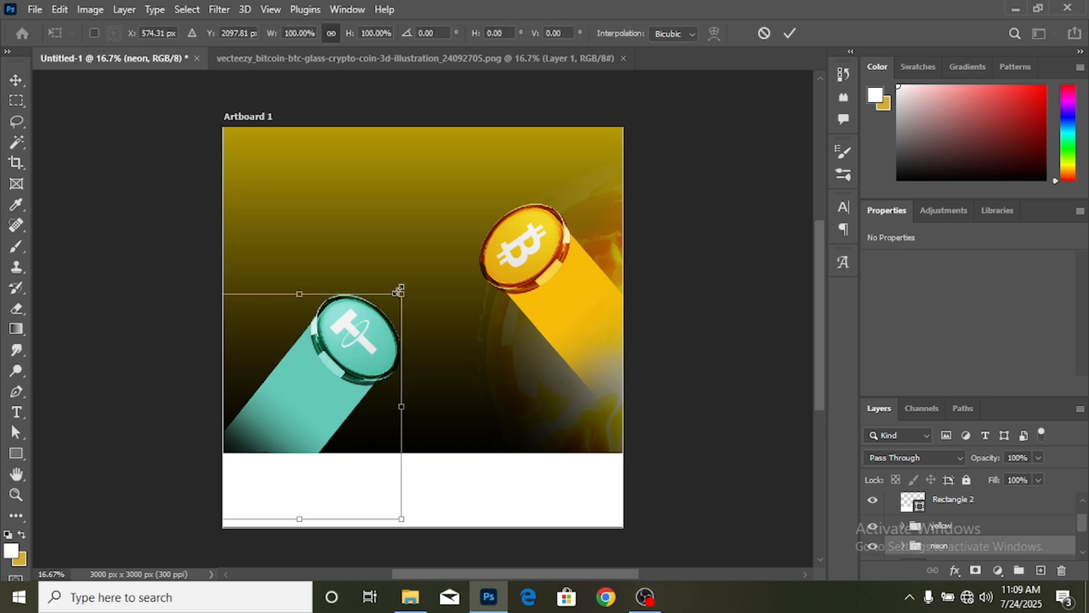
left_click_drag(399, 291, 369, 332)
left_click_drag(324, 374, 308, 379)
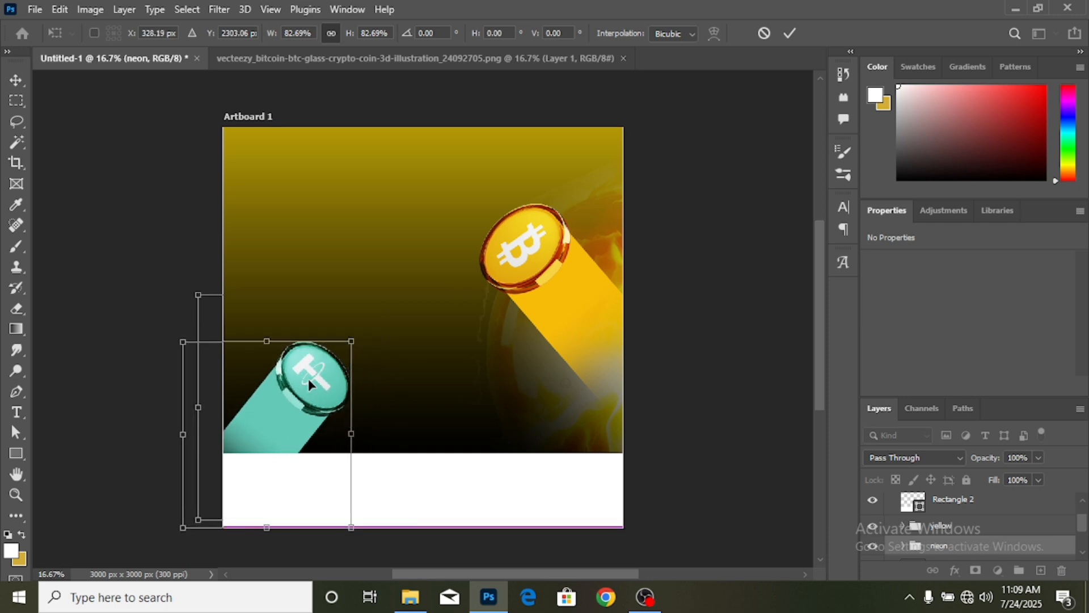
left_click(793, 34)
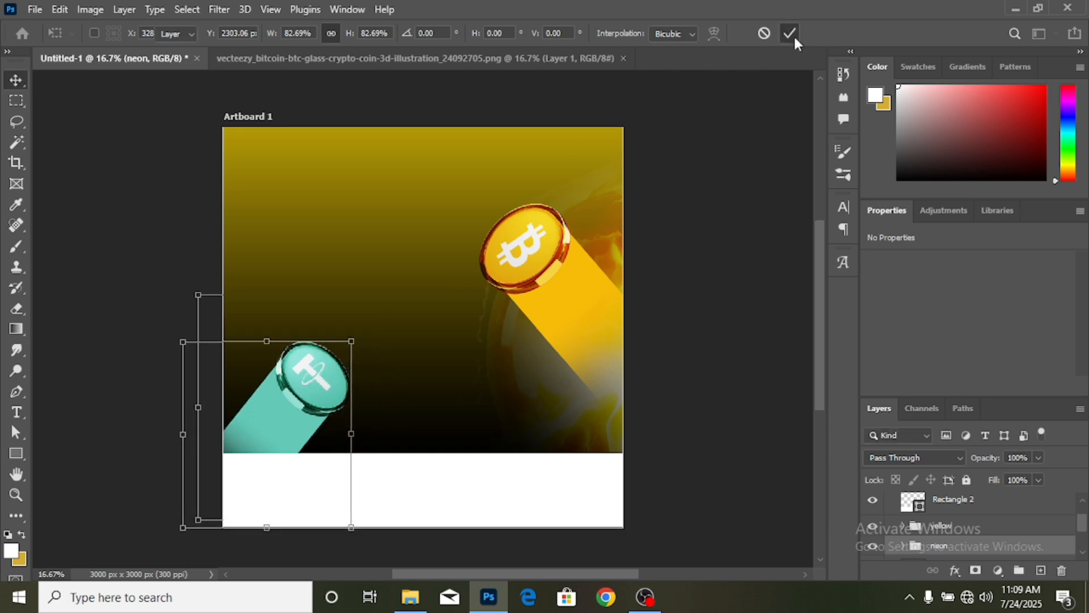
- Tilt the yellow group about -12° and raise it higher on the artboard
left_click(1013, 534)
key("ctrl+t")
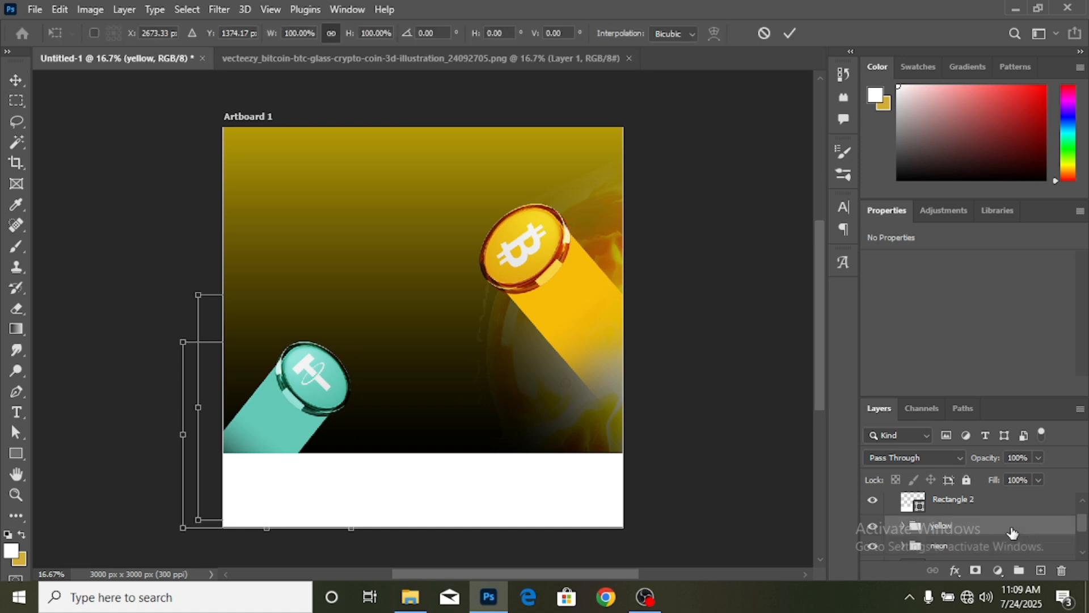
left_click_drag(699, 465, 725, 425)
left_click_drag(605, 340, 603, 294)
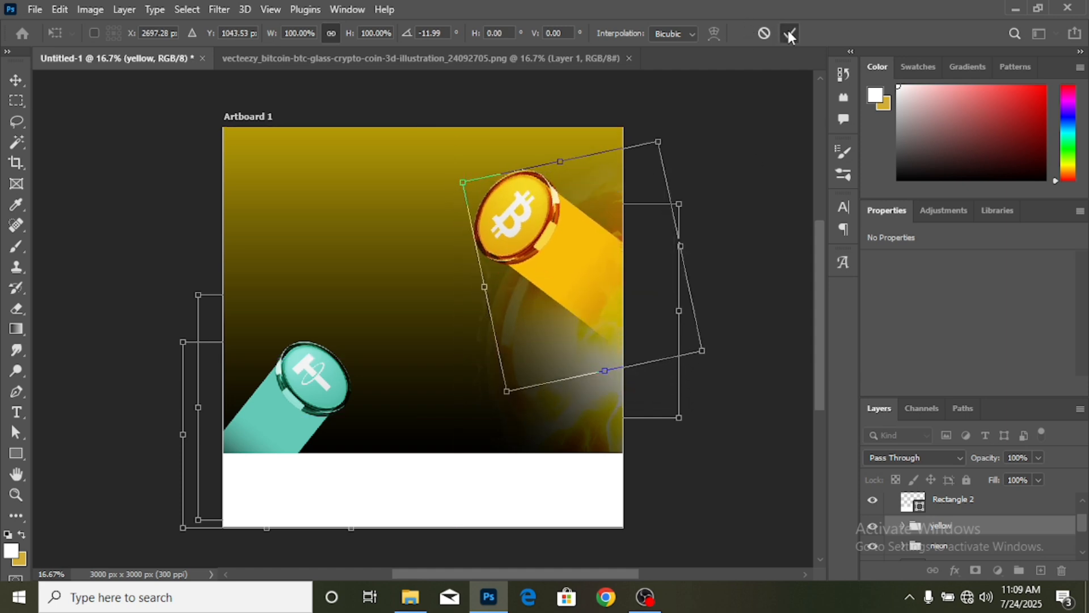
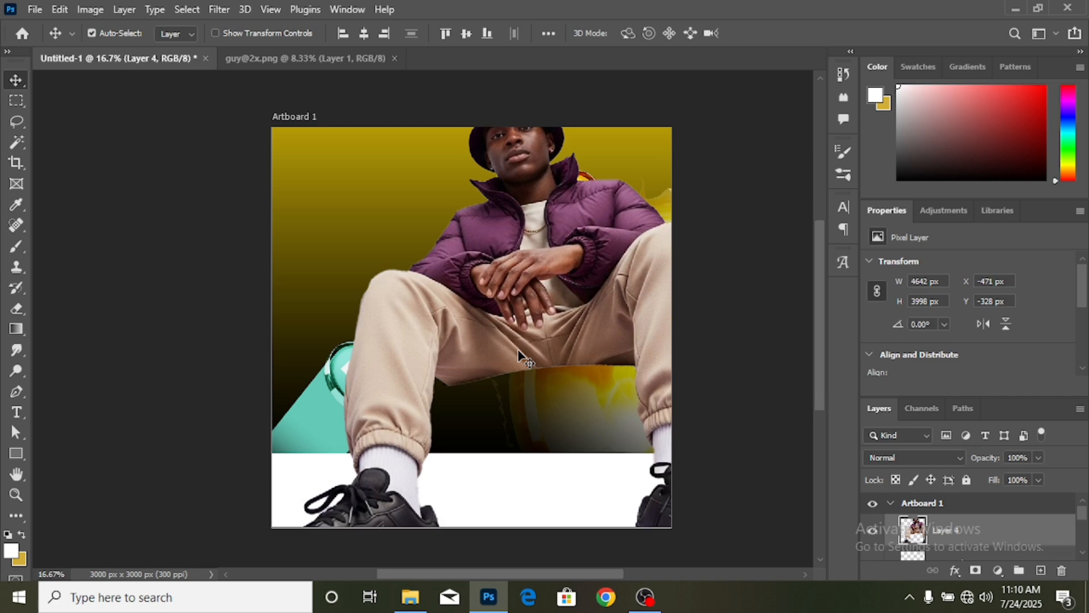
- Free-transform the man's layer and shrink him to about 42% size
key("ctrl+t")
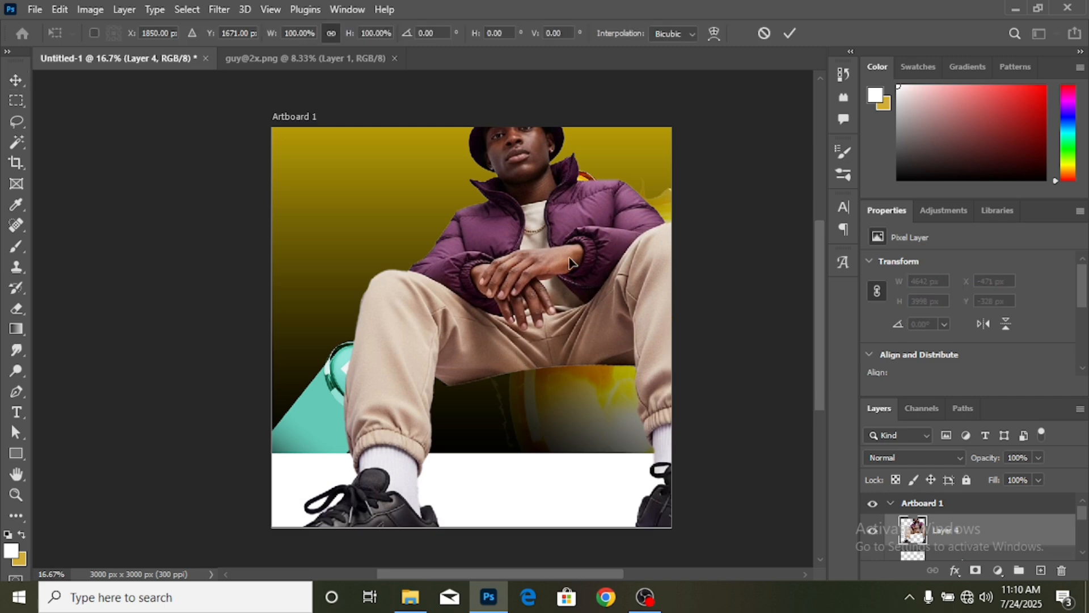
scroll(517, 284, "up", 2)
left_click_drag(518, 149, 530, 347)
scroll(531, 348, "down", 2)
scroll(531, 348, "down", 2)
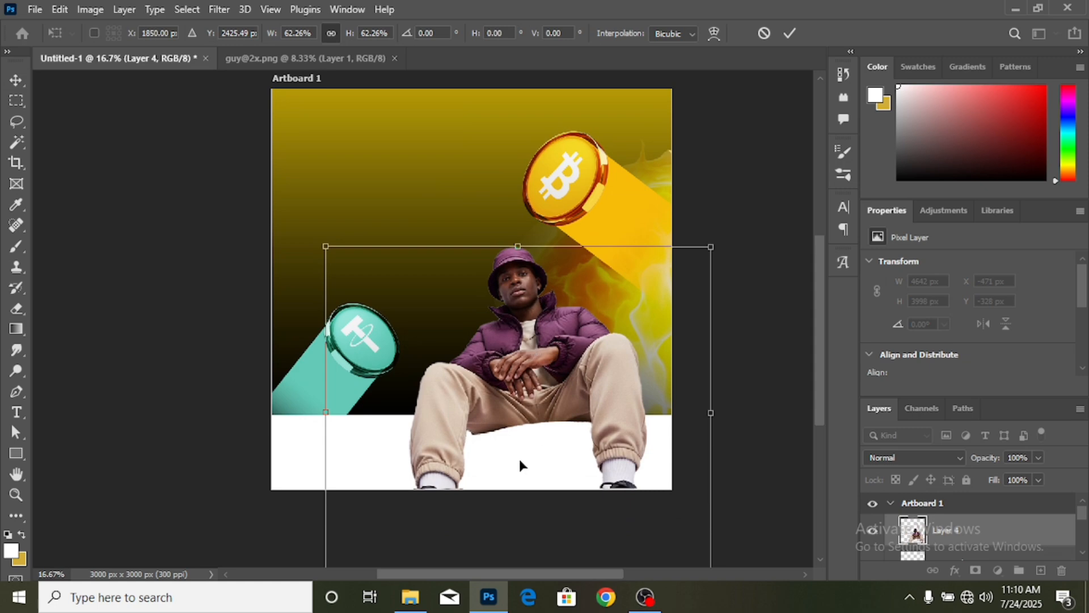
scroll(518, 456, "down", 2)
left_click_drag(517, 526, 530, 424)
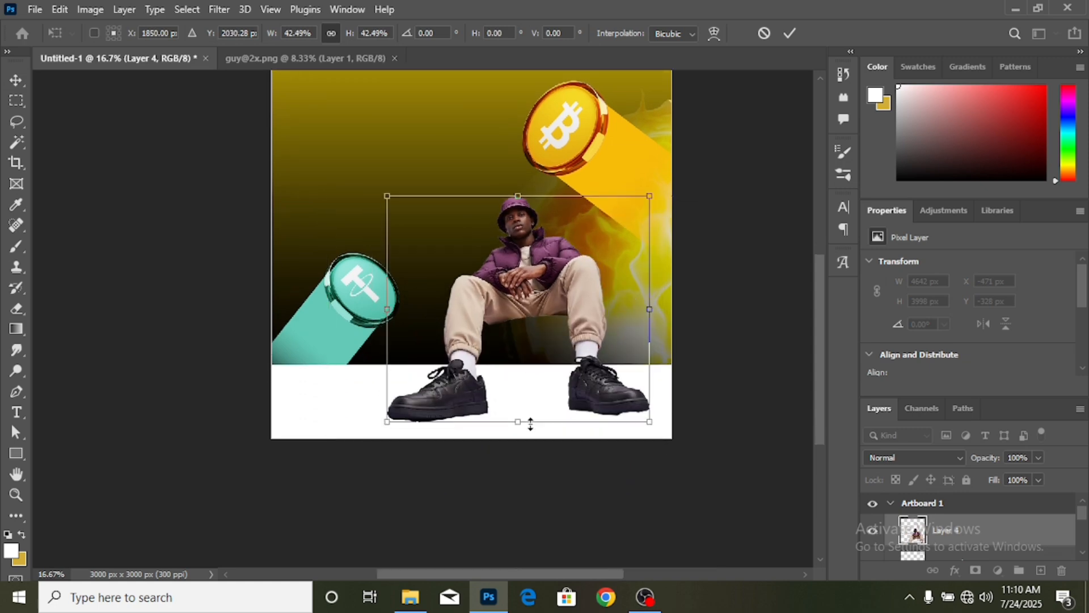
- Enlarge the man to about 56%, set him between the coins, and restack Layer 1 above him
left_click_drag(550, 290, 571, 273)
left_click_drag(541, 182, 542, 152)
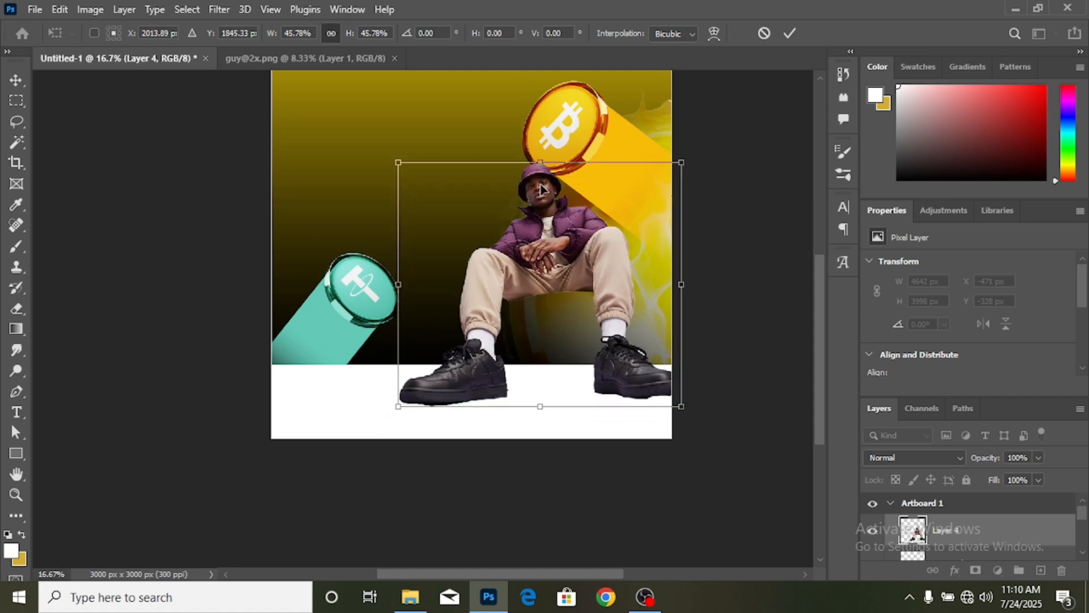
left_click_drag(548, 229, 554, 231)
left_click_drag(547, 168, 546, 116)
left_click_drag(570, 193, 560, 241)
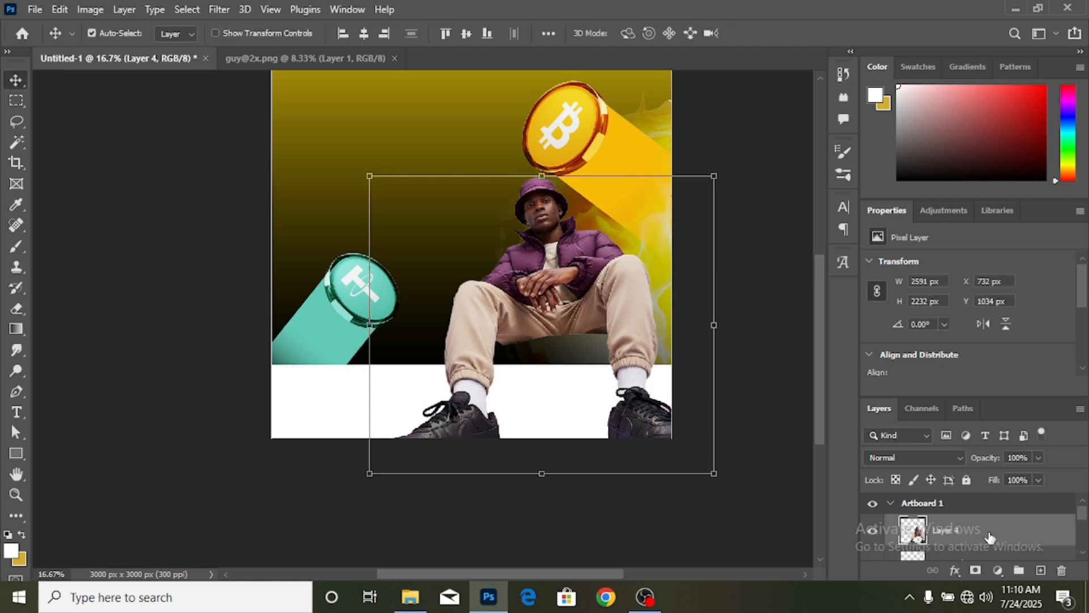
left_click_drag(945, 544, 977, 533)
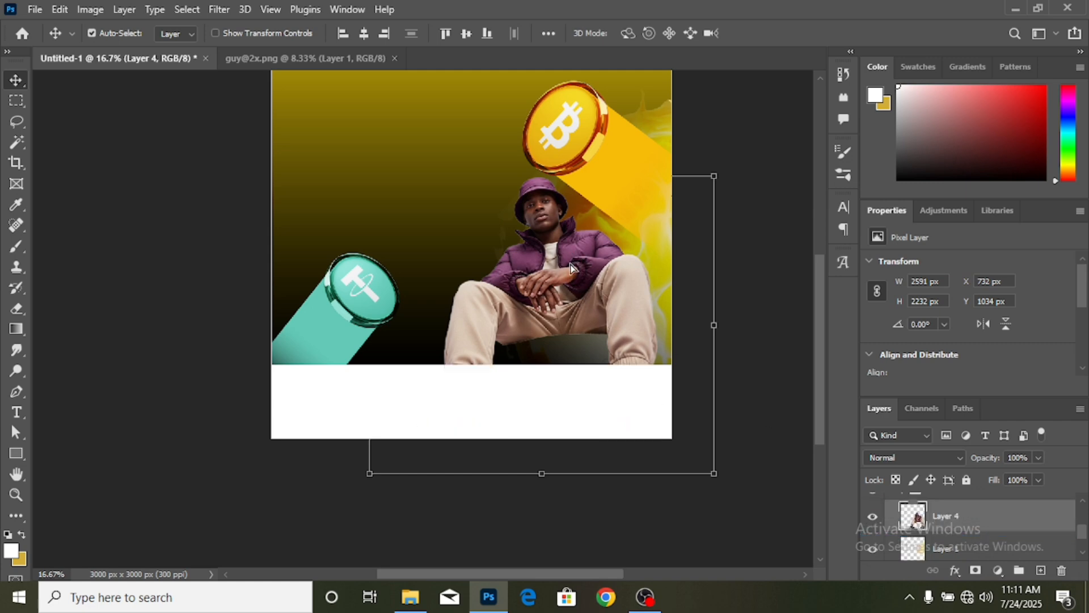
- Move the yellow group below the man and nudge him to X 756 px, Y 944 px
mouse_move(569, 255)
left_mouse_down()
mouse_move(572, 236)
mouse_move(572, 249)
left_mouse_up()
scroll(945, 534, "up", 1)
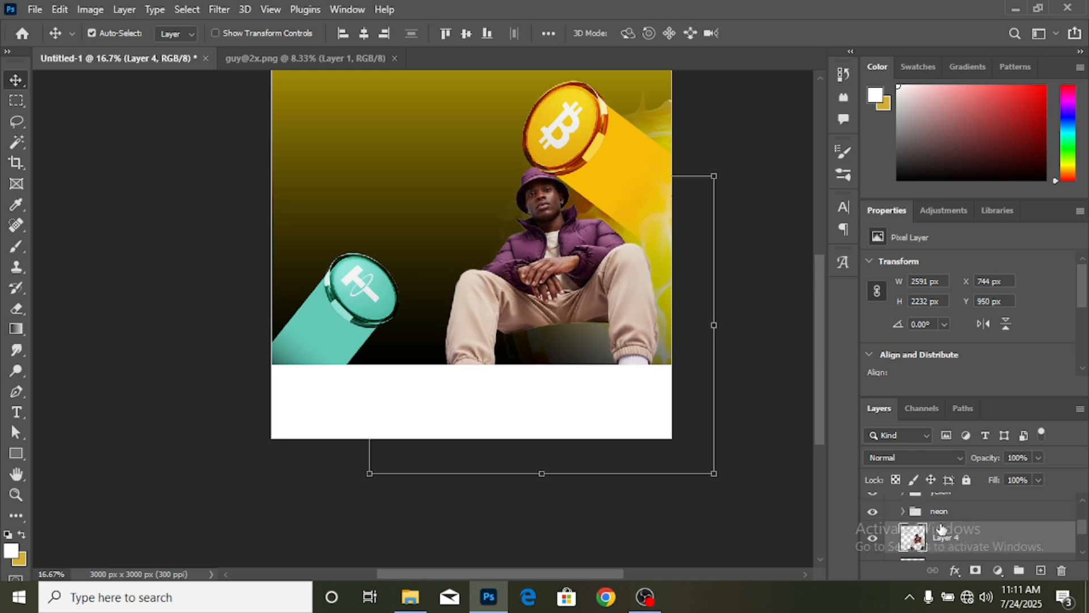
scroll(963, 538, "up", 1)
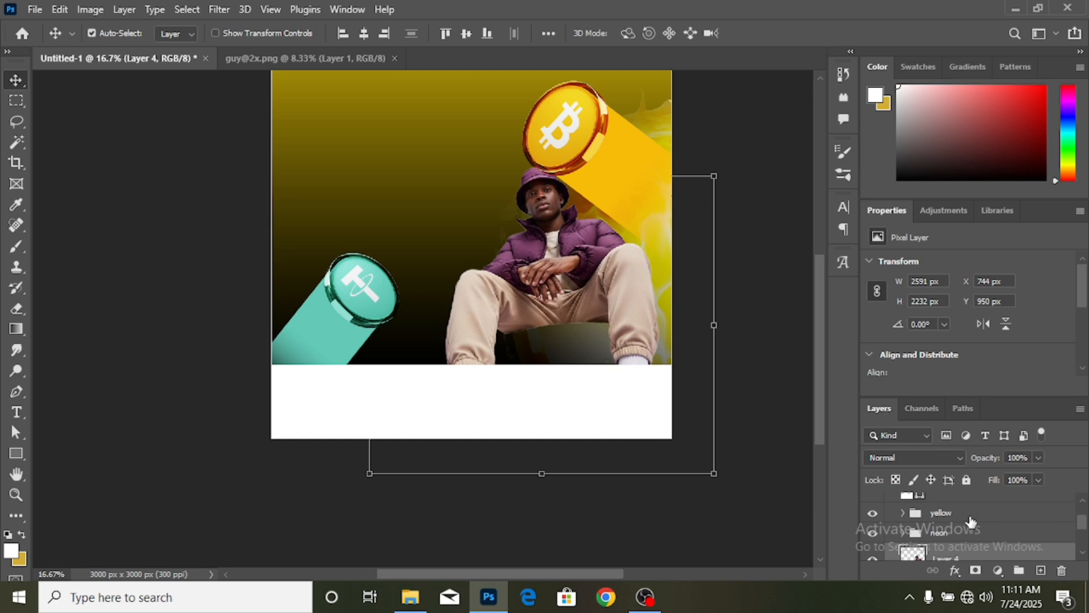
mouse_move(972, 519)
left_mouse_down()
mouse_move(976, 575)
mouse_move(970, 537)
left_mouse_up()
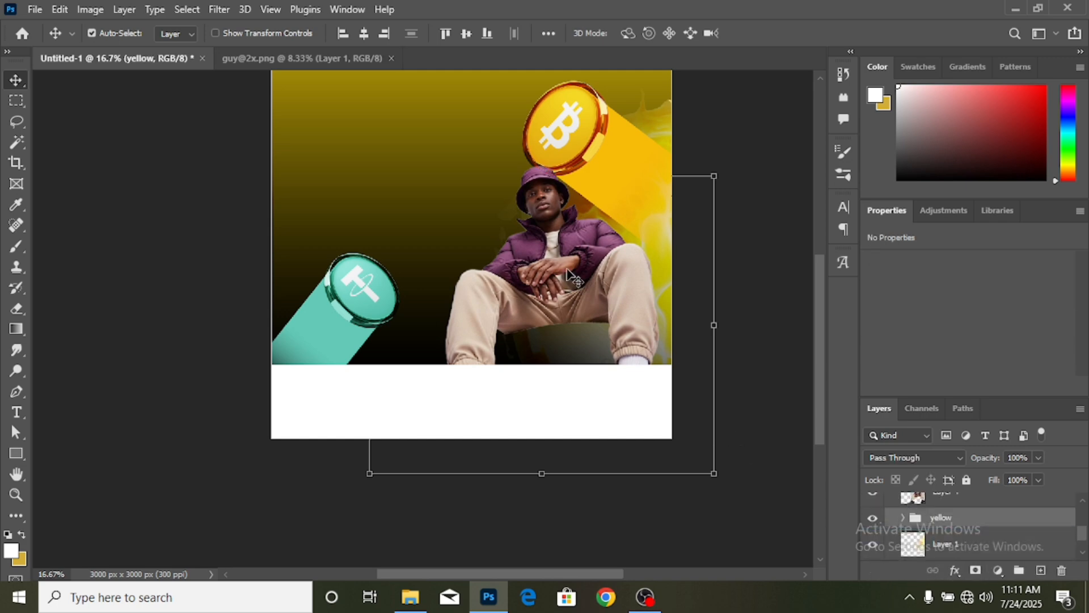
left_click_drag(561, 250, 560, 247)
scroll(579, 301, "up", 3)
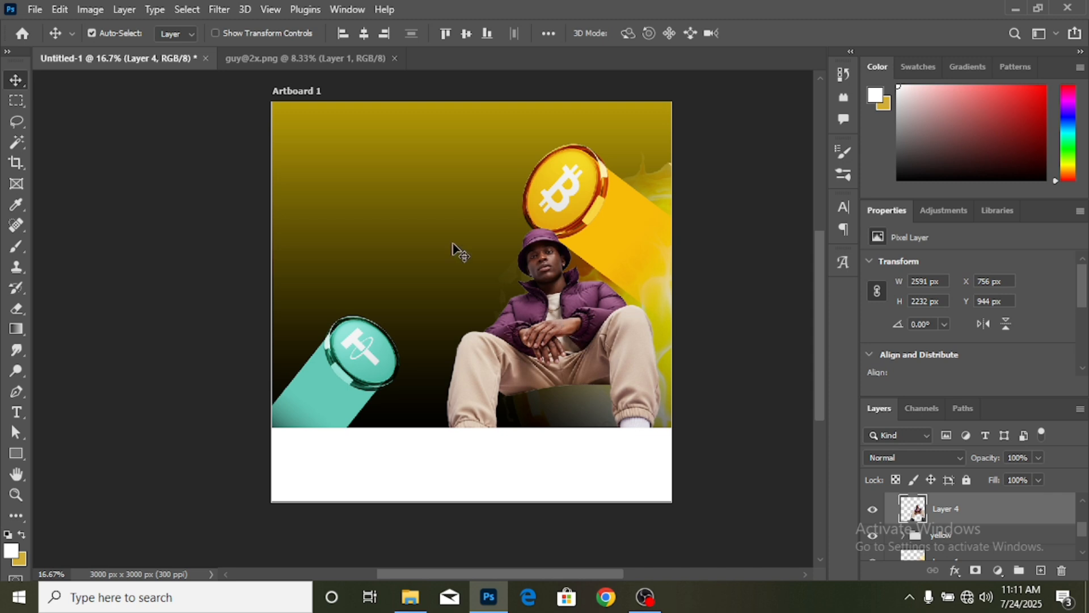
scroll(562, 346, "up", 2)
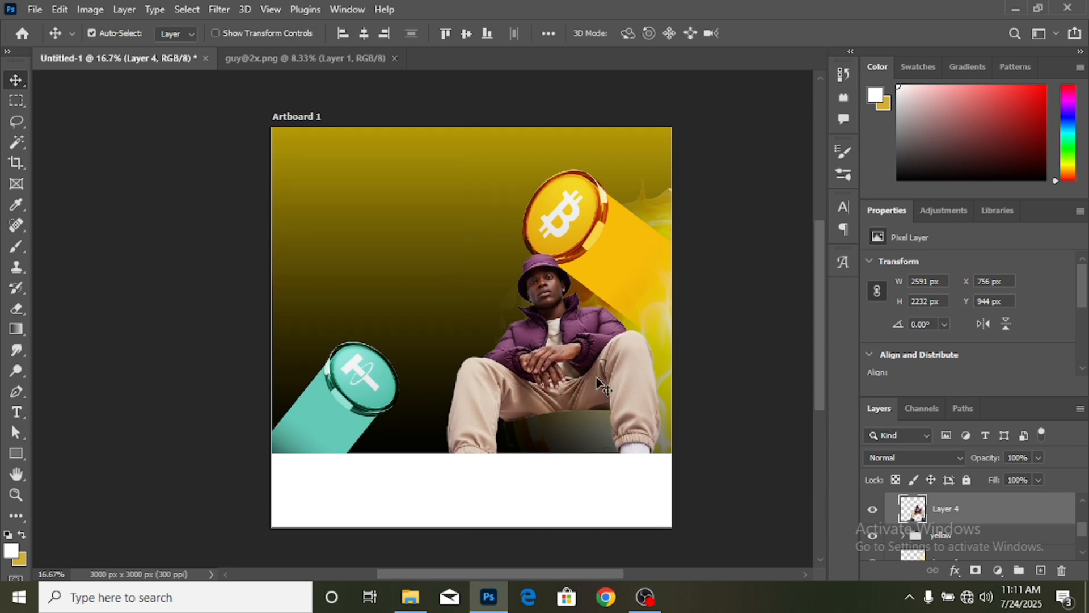
left_click(223, 9)
- In Camera Raw, set contrast +11, highlights +10, shadows -9, whites +7, blacks -22, exposure +0.35
left_click(270, 129)
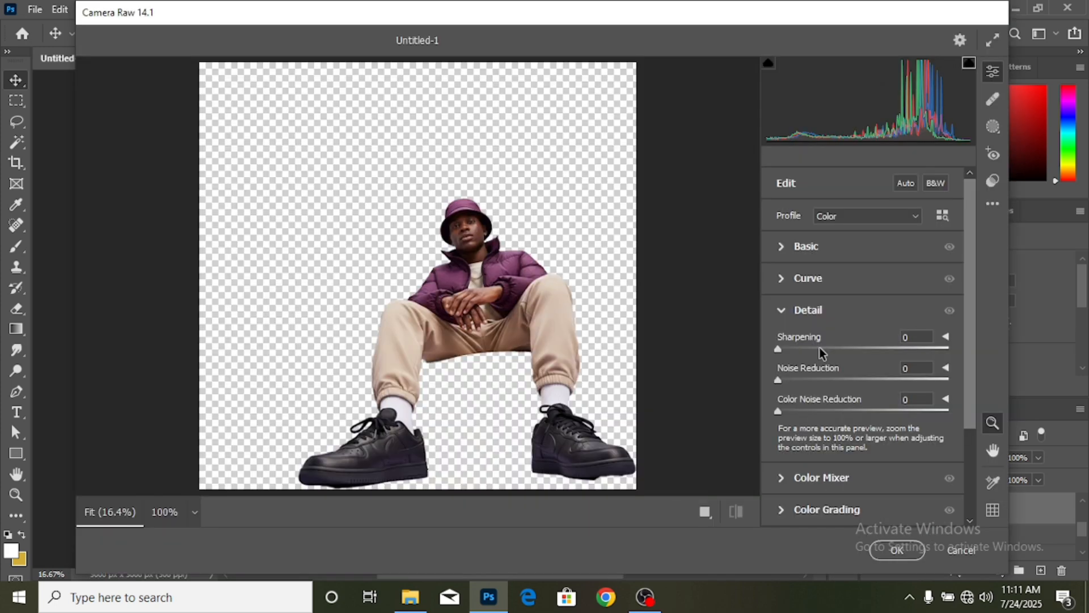
left_click(820, 348)
left_click_drag(793, 348, 775, 352)
left_click(781, 247)
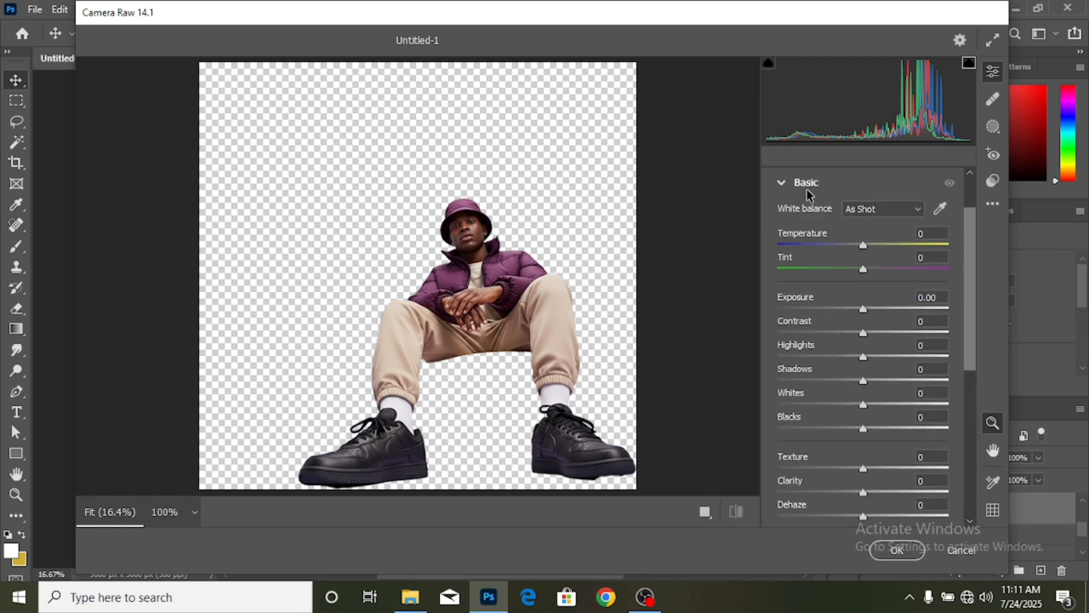
left_click(873, 334)
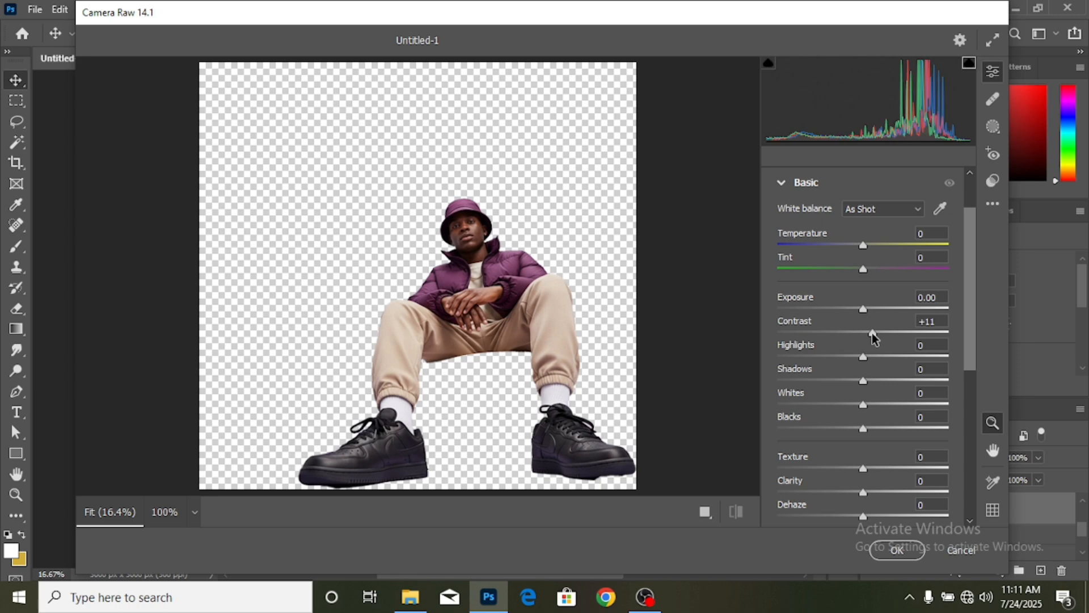
left_click(872, 357)
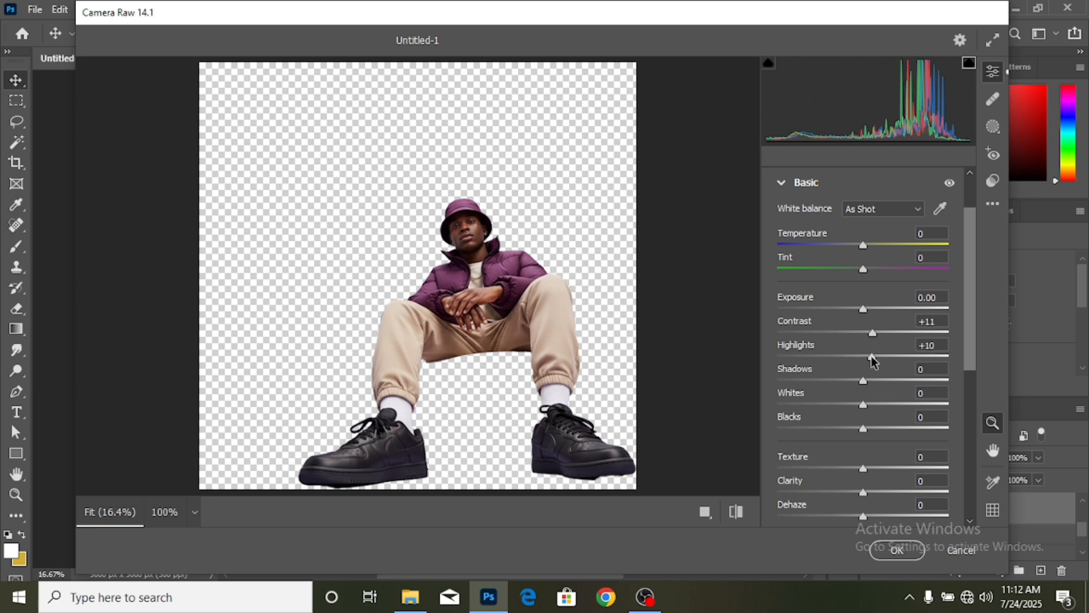
left_click(855, 381)
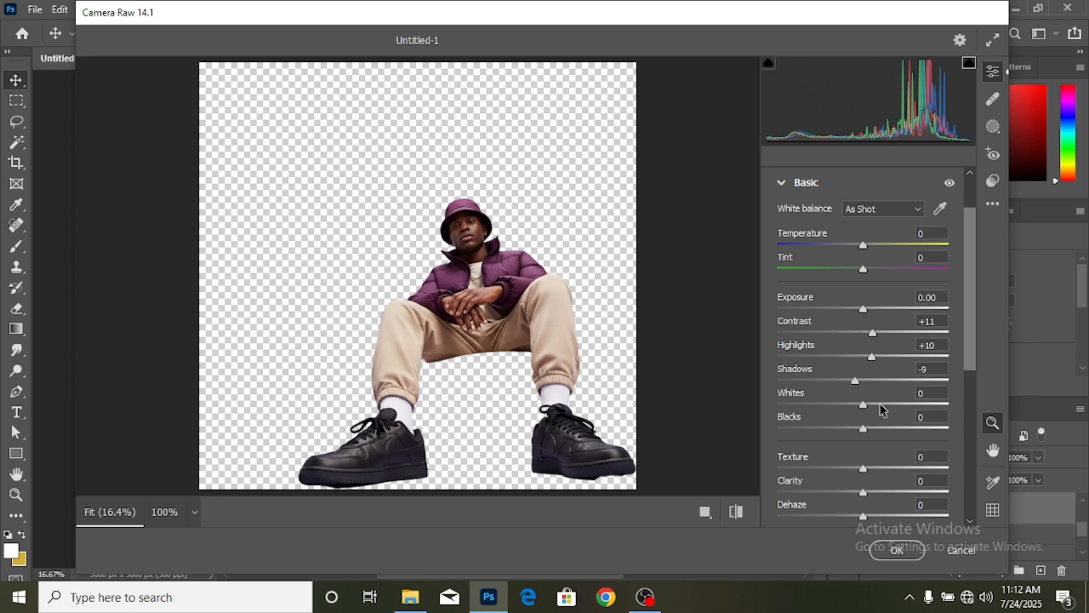
left_click(870, 404)
left_click(845, 429)
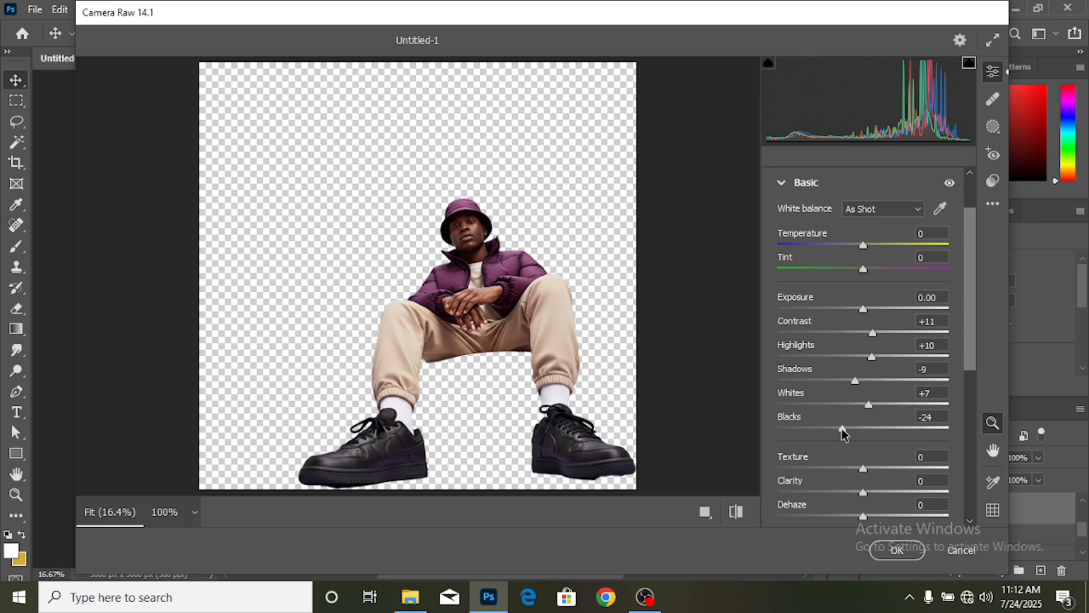
left_click(868, 308)
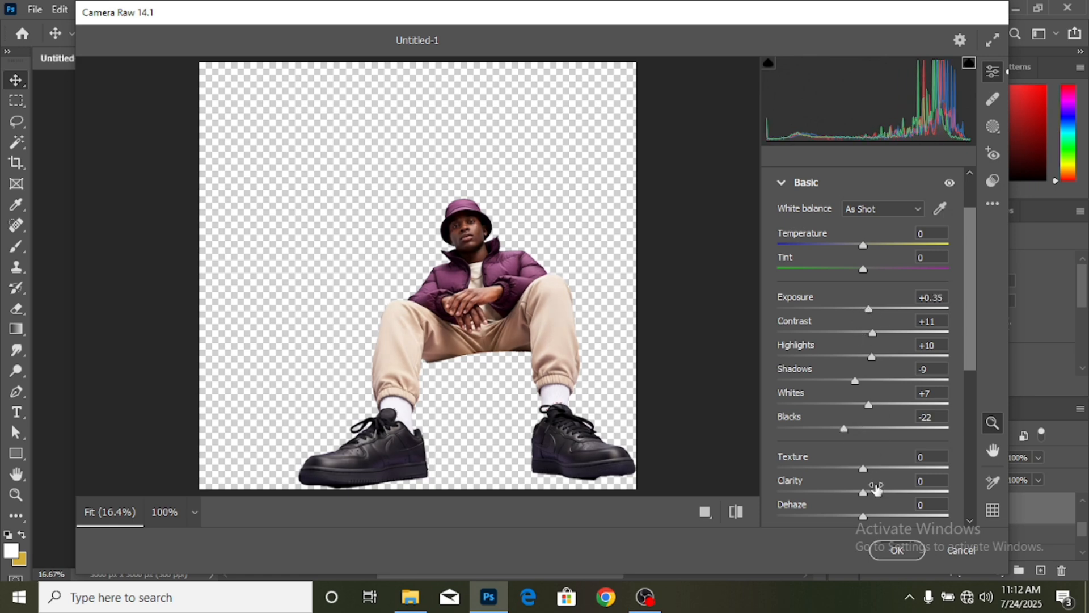
- Add clarity +23, texture +12, dehaze +13, sharpening 20 and colour noise reduction 50, then apply
left_click(883, 492)
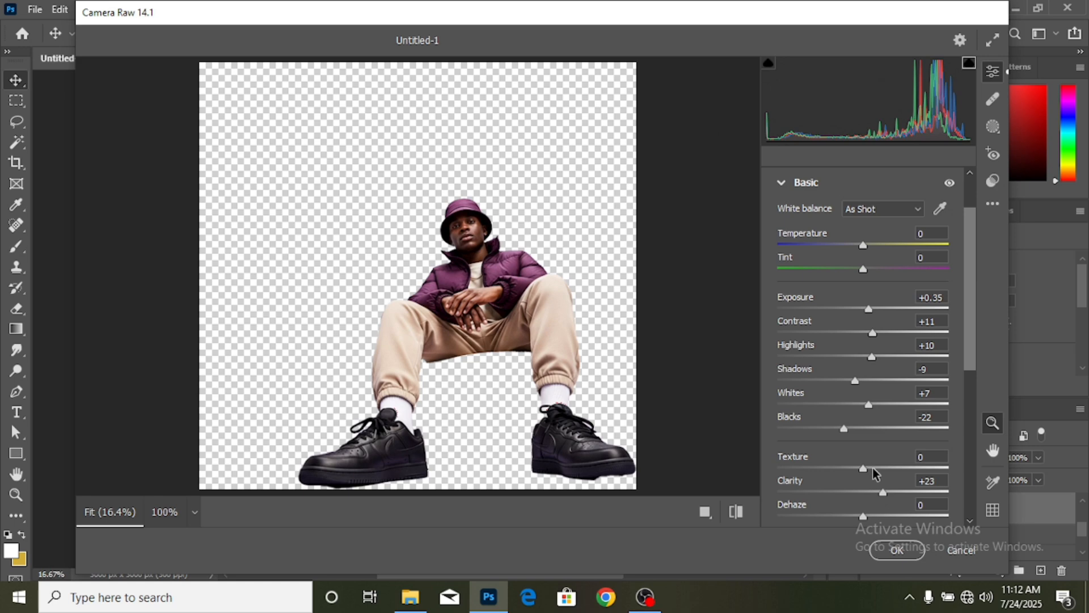
left_click(874, 468)
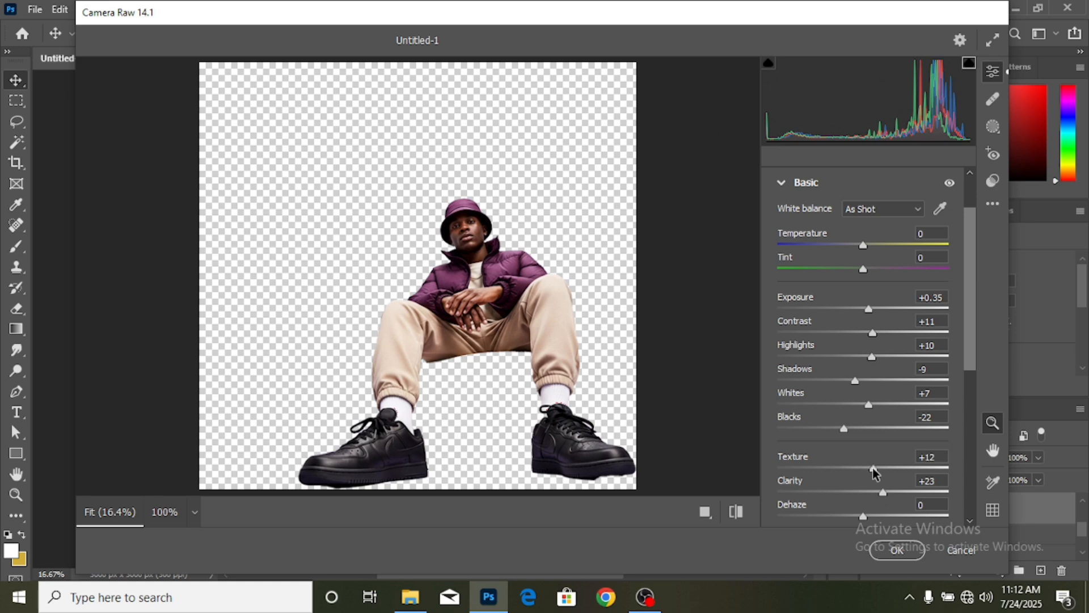
left_click(874, 516)
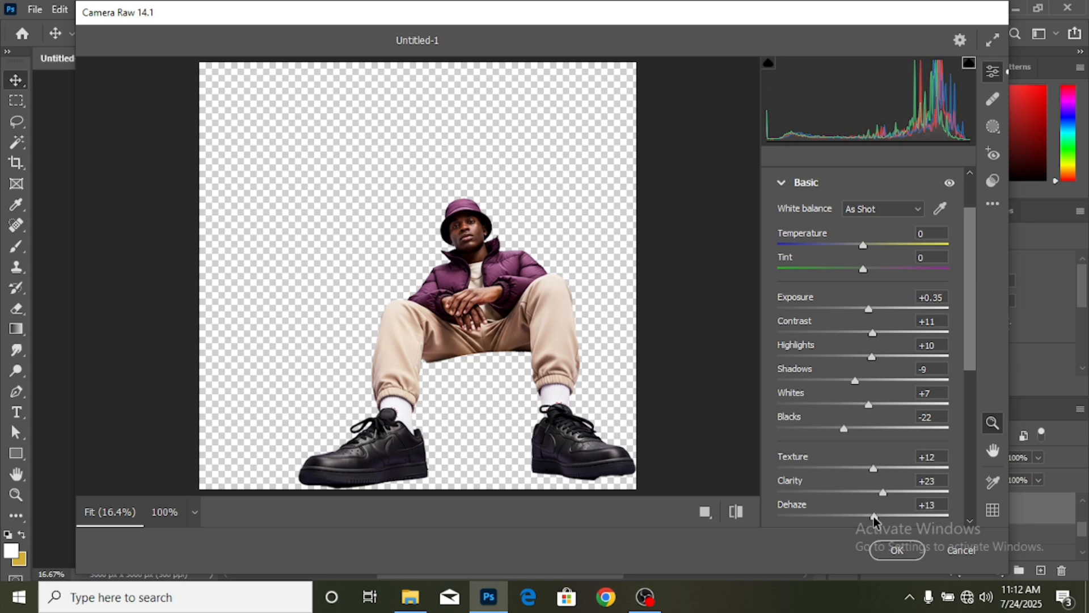
left_click(782, 184)
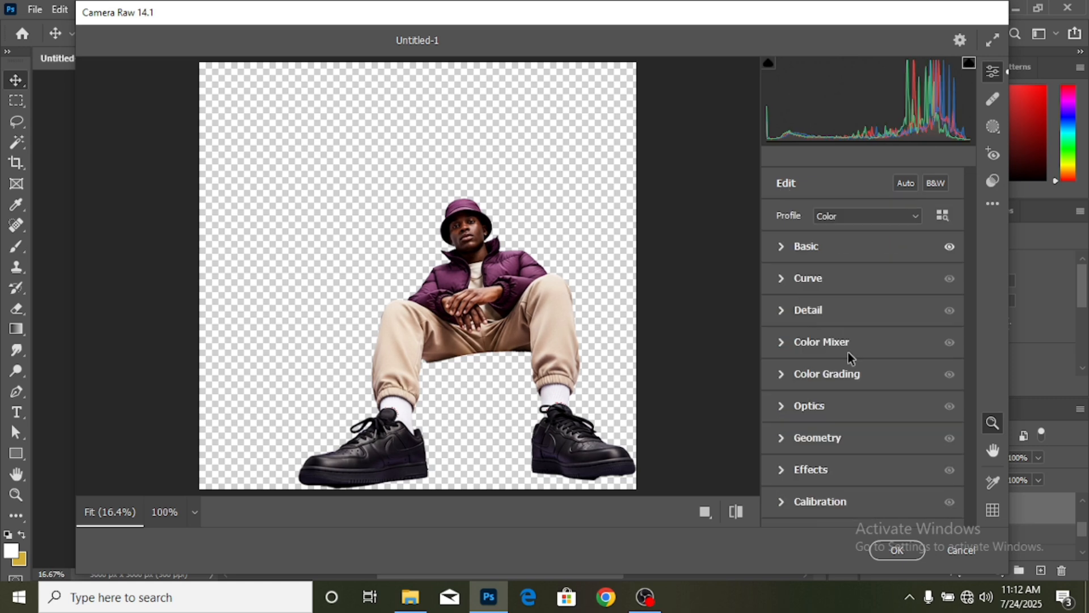
left_click(782, 311)
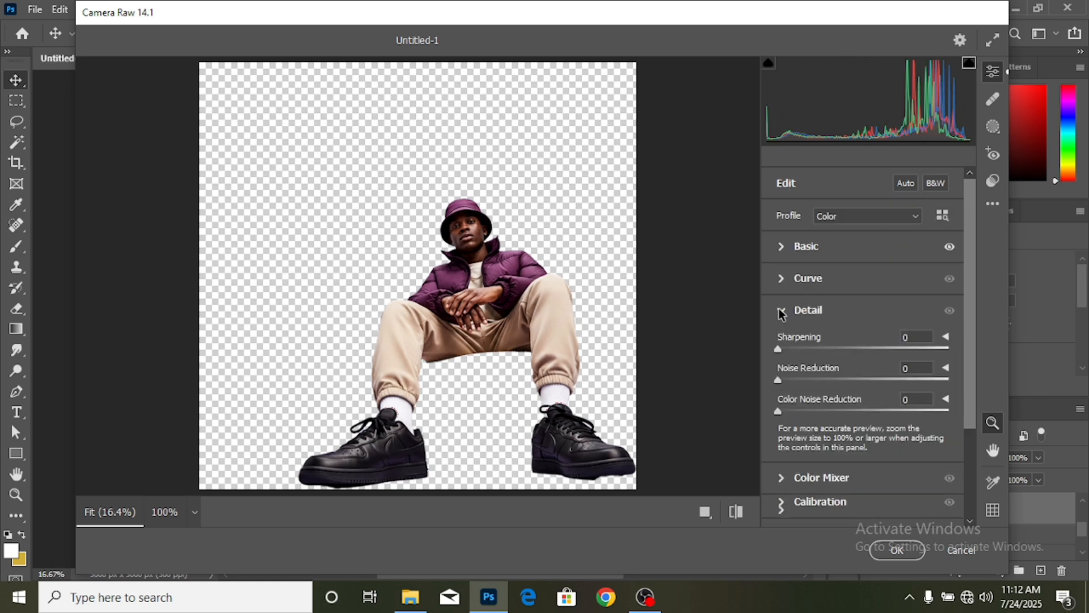
left_click(801, 349)
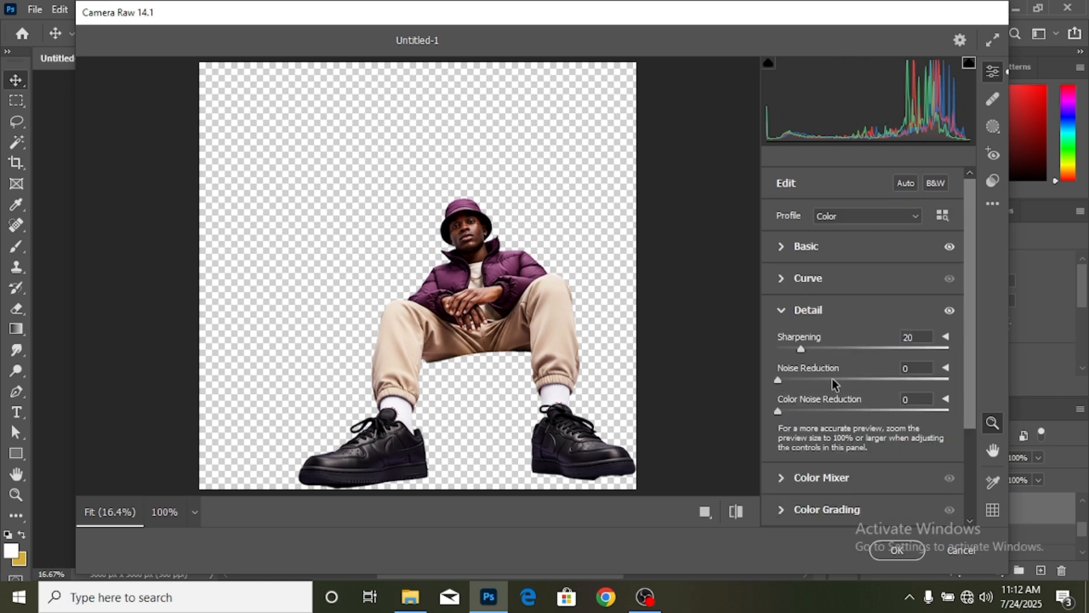
left_click(864, 411)
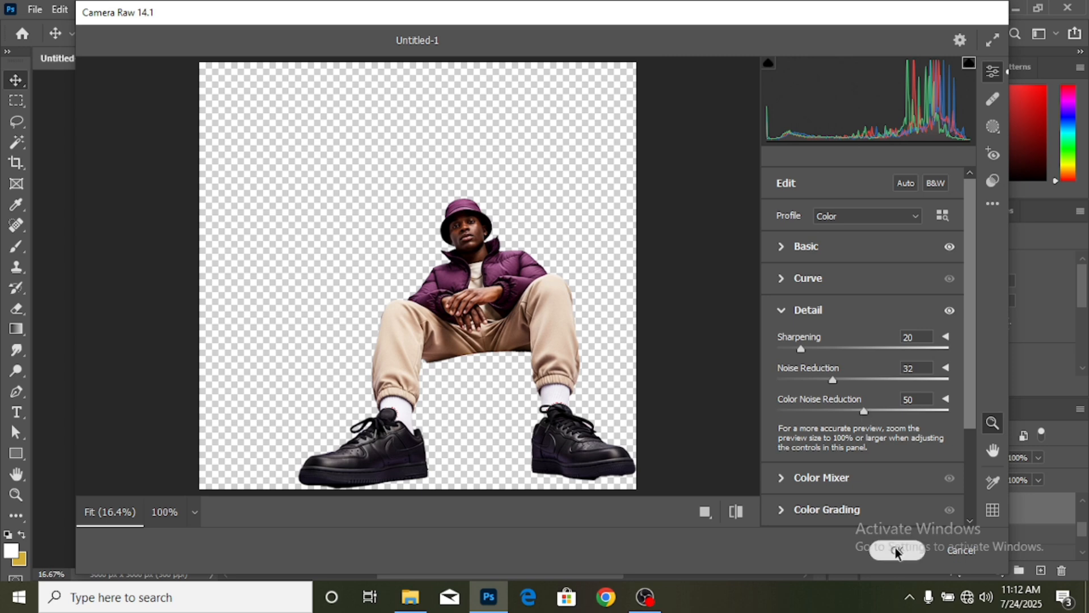
left_click(895, 550)
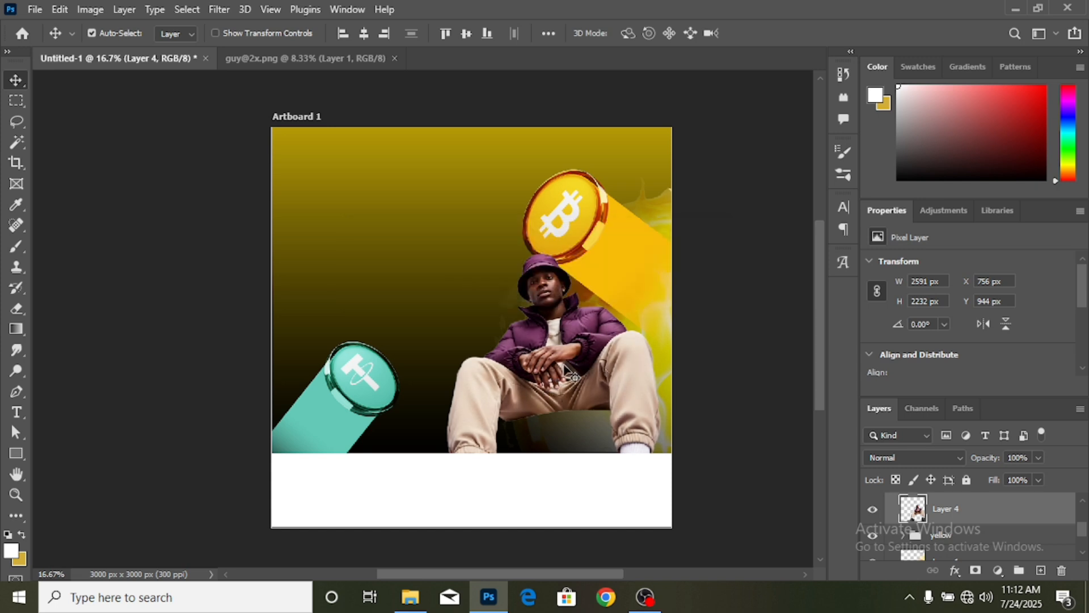
- Zoom to 25%, pan to the man and the lower flyer, and select the yellow group
key("ctrl+plus")
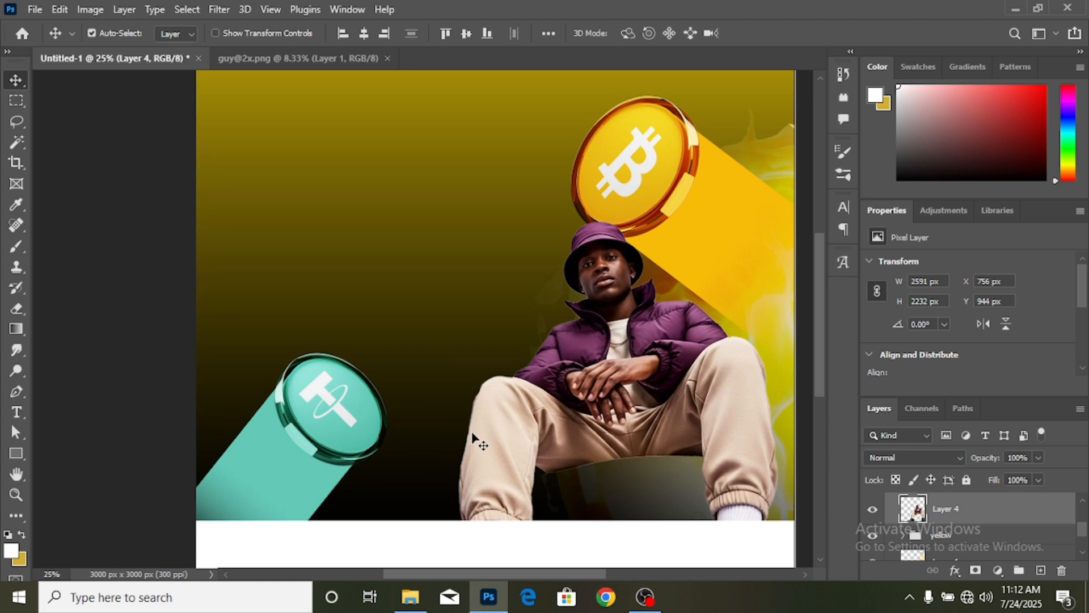
left_click_drag(542, 578, 578, 579)
scroll(696, 542, "down", 1)
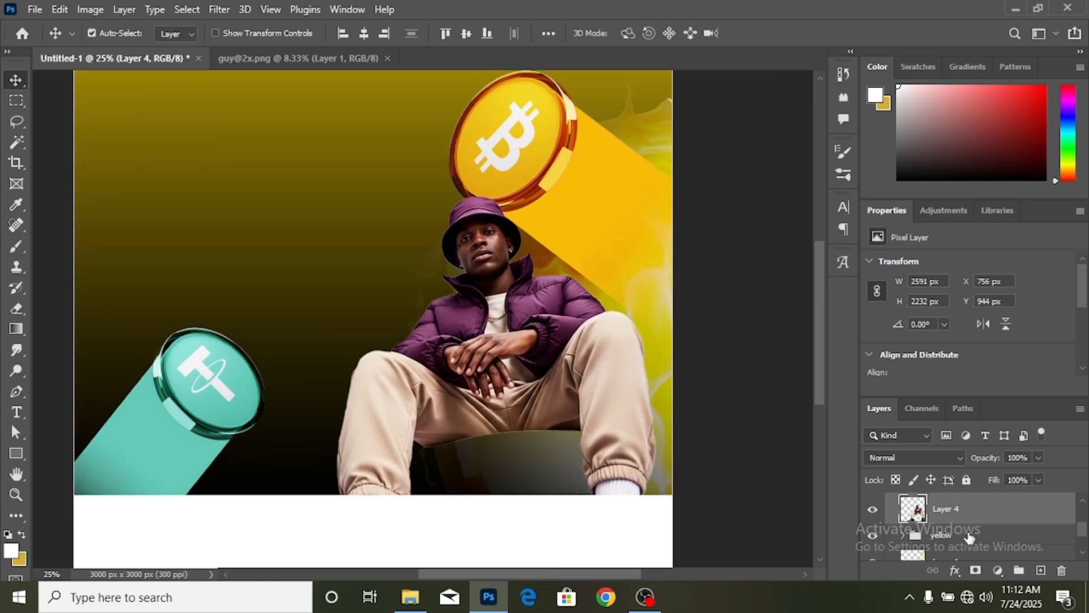
left_click(964, 535)
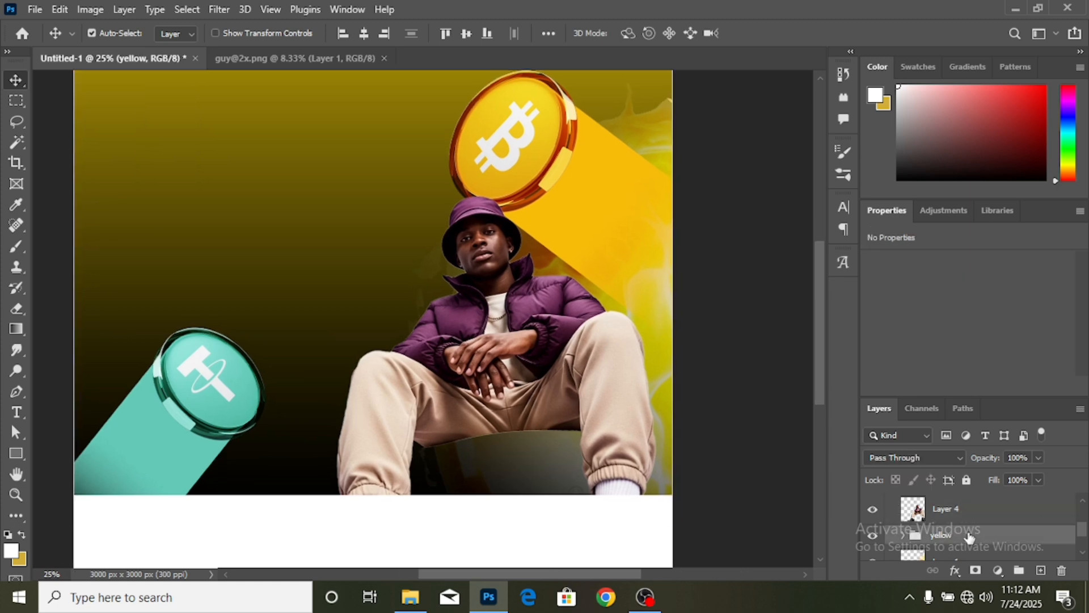
- Draw an 880 × 608 px rectangle beneath the man's legs and fill it with the recent yellow
left_click(16, 452)
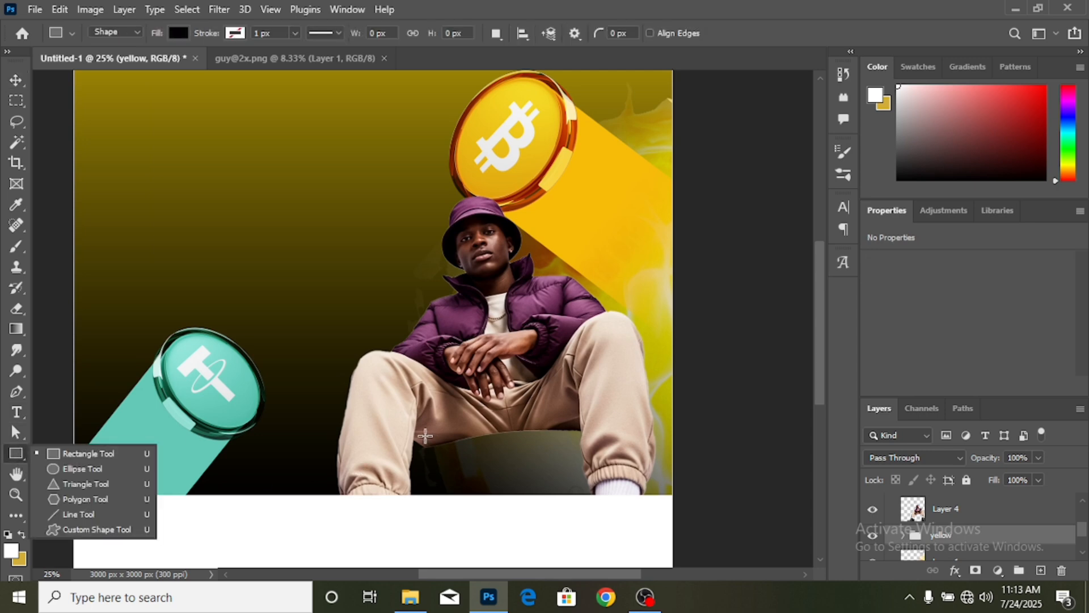
left_click_drag(425, 435, 600, 558)
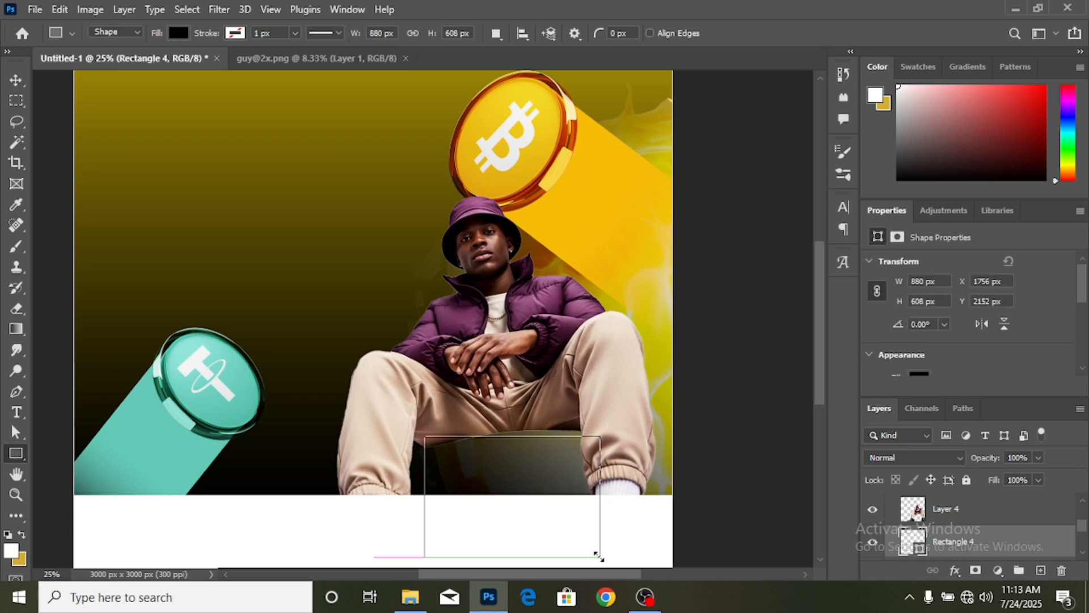
key("v")
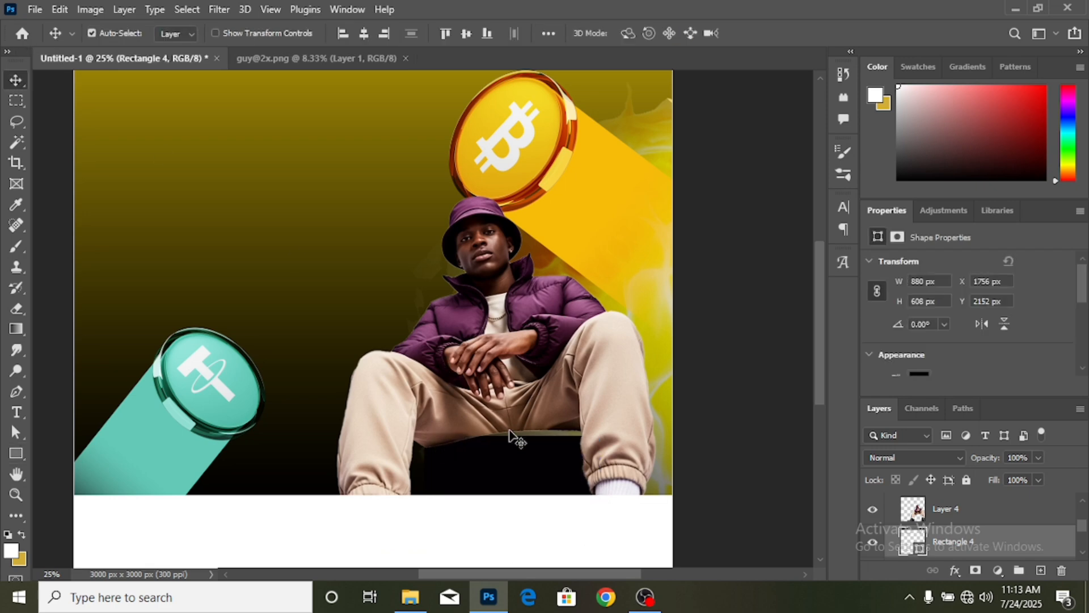
left_click_drag(518, 462, 523, 444)
left_click(919, 373)
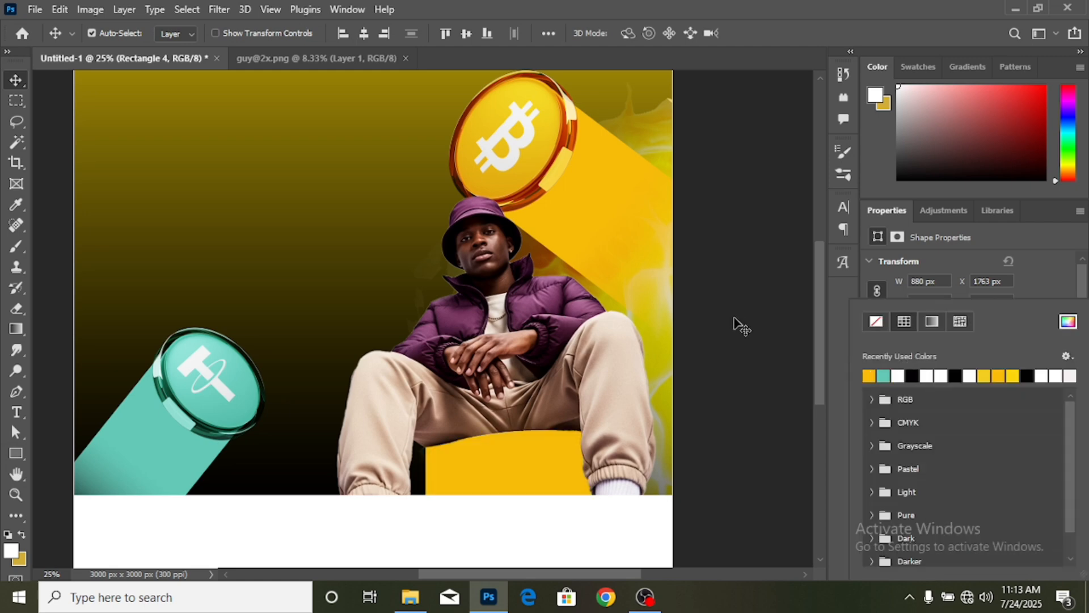
scroll(749, 316, "down", 3)
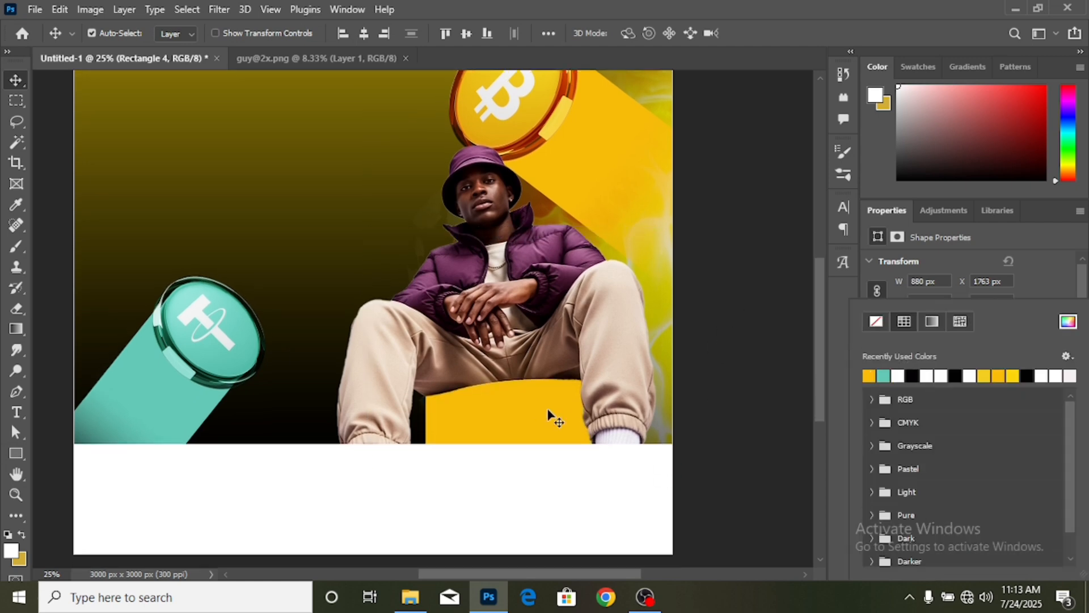
left_click(1031, 283)
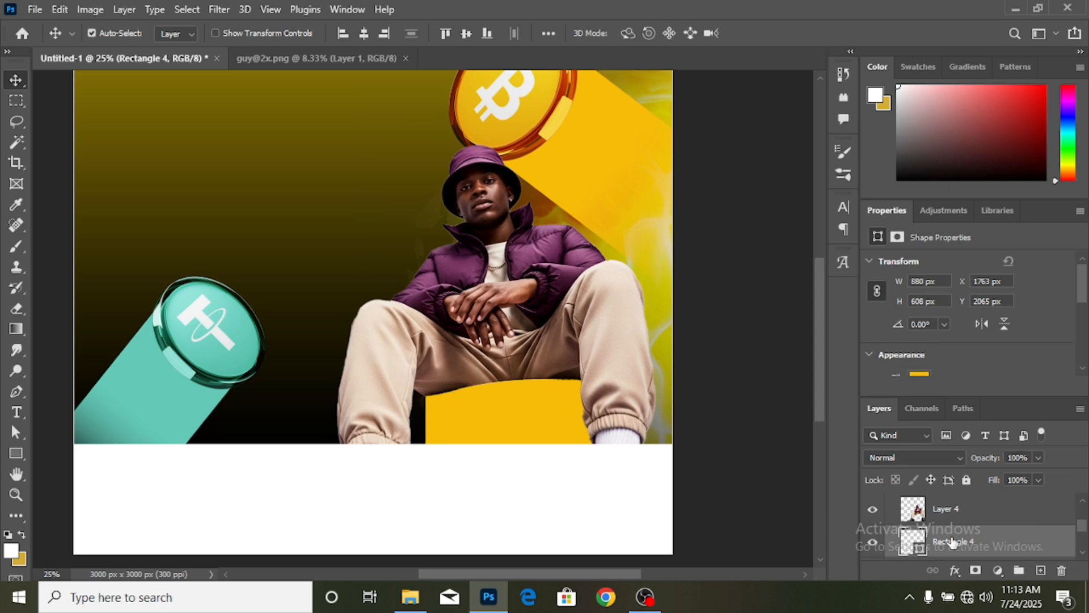
- Add a layer mask to the yellow rectangle, brush across it, then undo the stroke
left_click(976, 571)
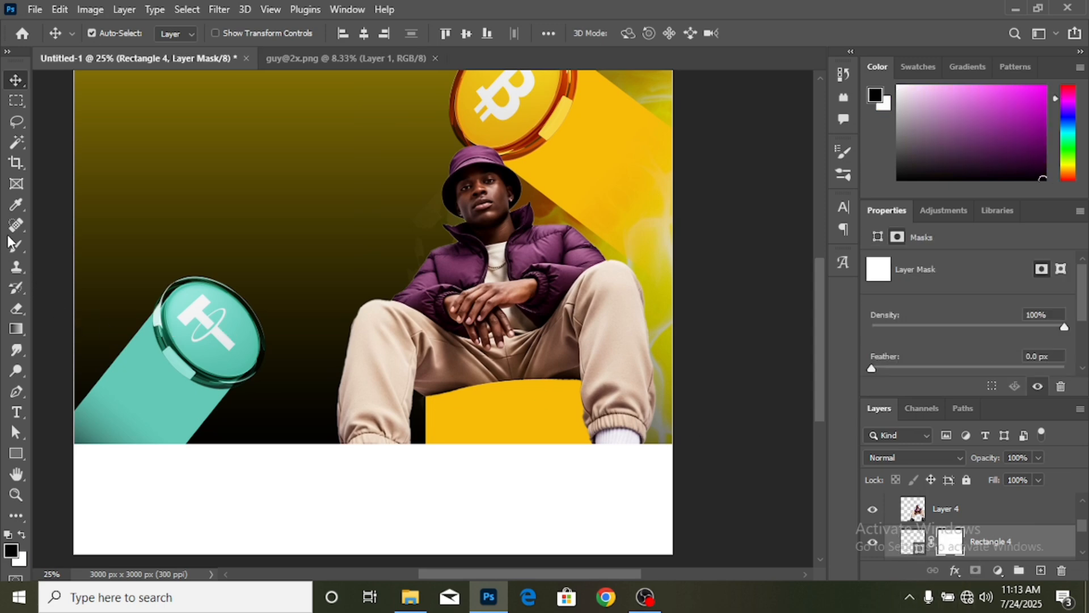
key("b")
mouse_move(431, 398)
left_mouse_down()
mouse_move(430, 471)
mouse_move(431, 376)
mouse_move(427, 395)
mouse_move(444, 395)
mouse_move(435, 399)
mouse_move(609, 385)
left_mouse_up()
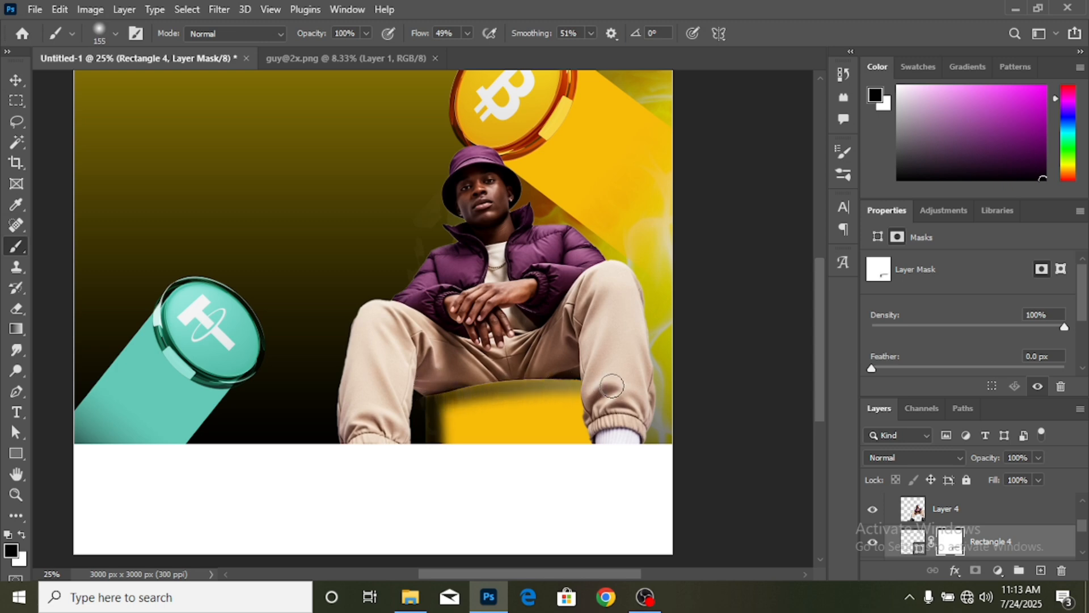
key("ctrl+z")
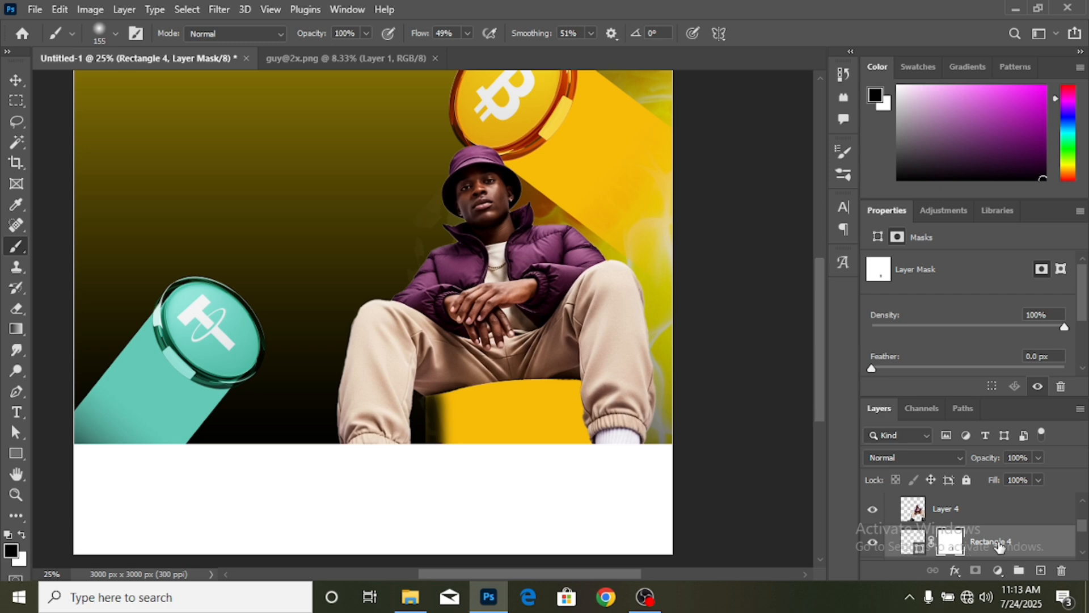
- Try clipping the rectangle to the layer below, undo it, and delete the Rectangle 4 layer
right_click(1005, 521)
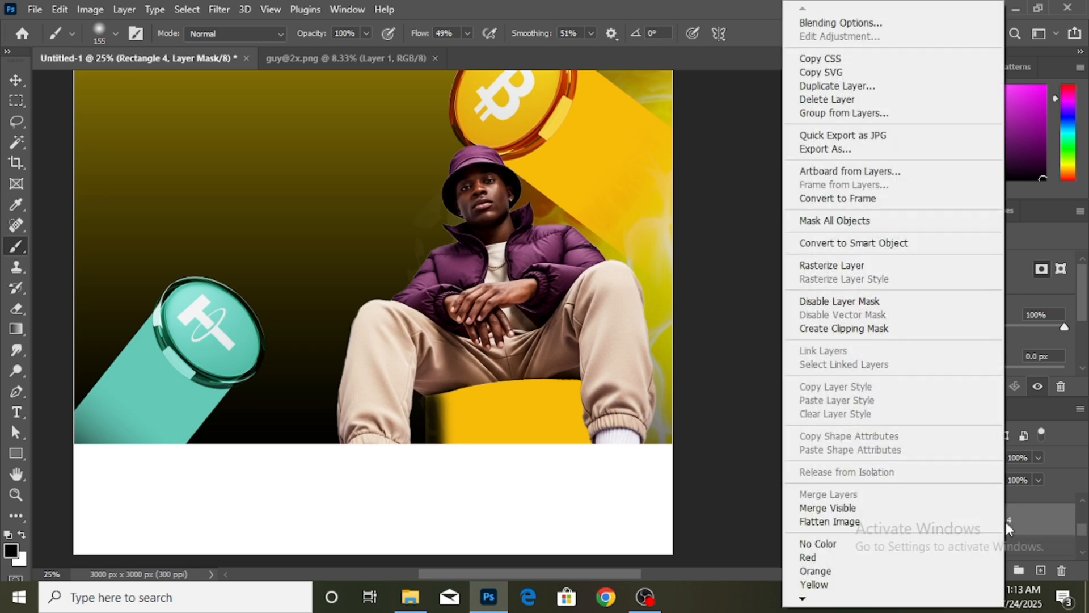
left_click(1020, 523)
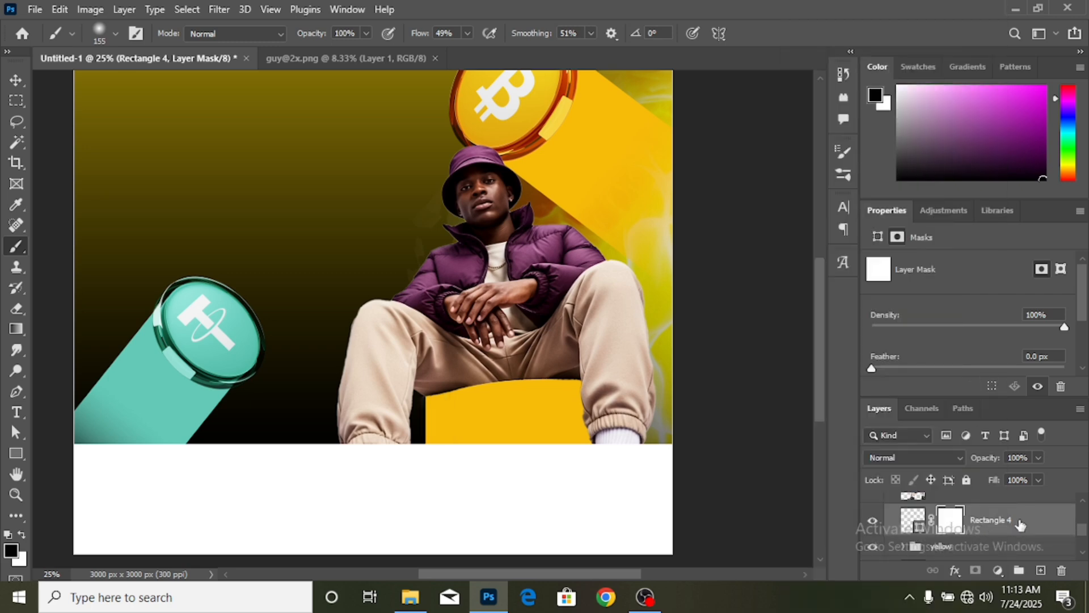
right_click(1020, 523)
left_click(895, 329)
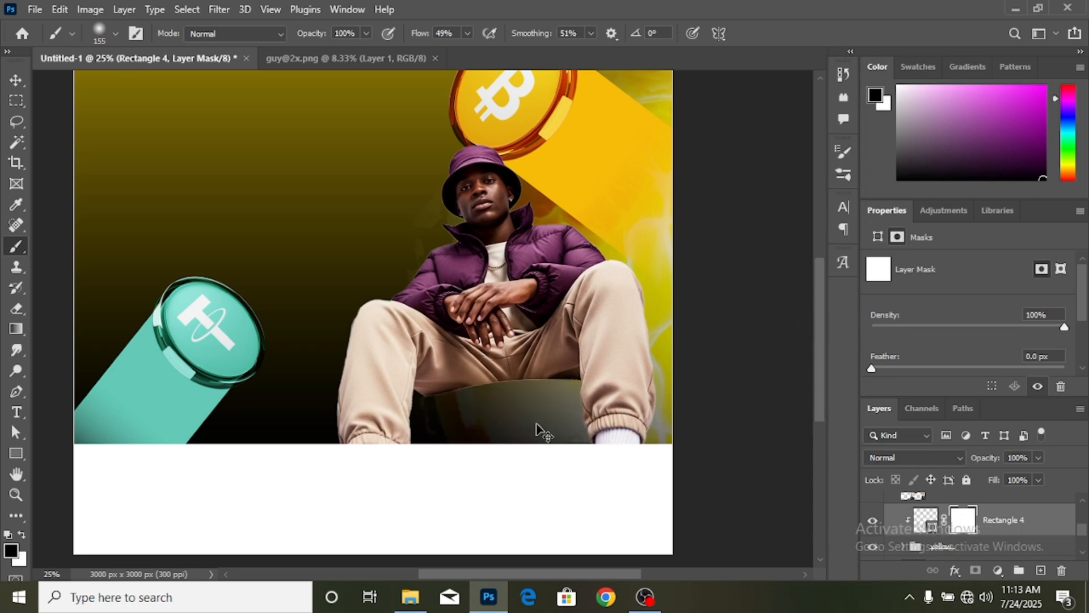
key("ctrl+z")
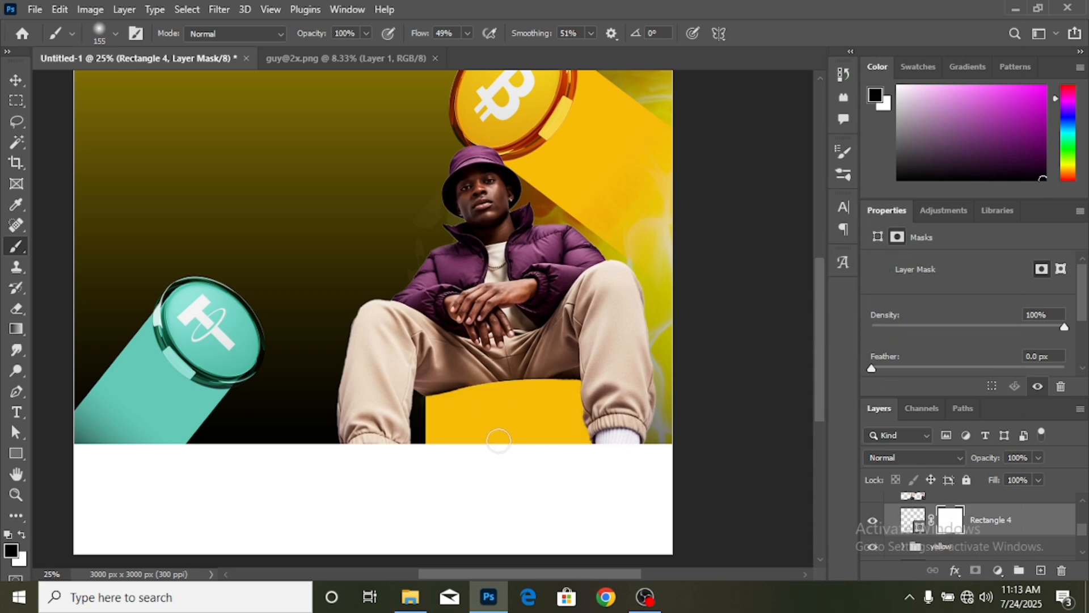
left_click(1006, 524)
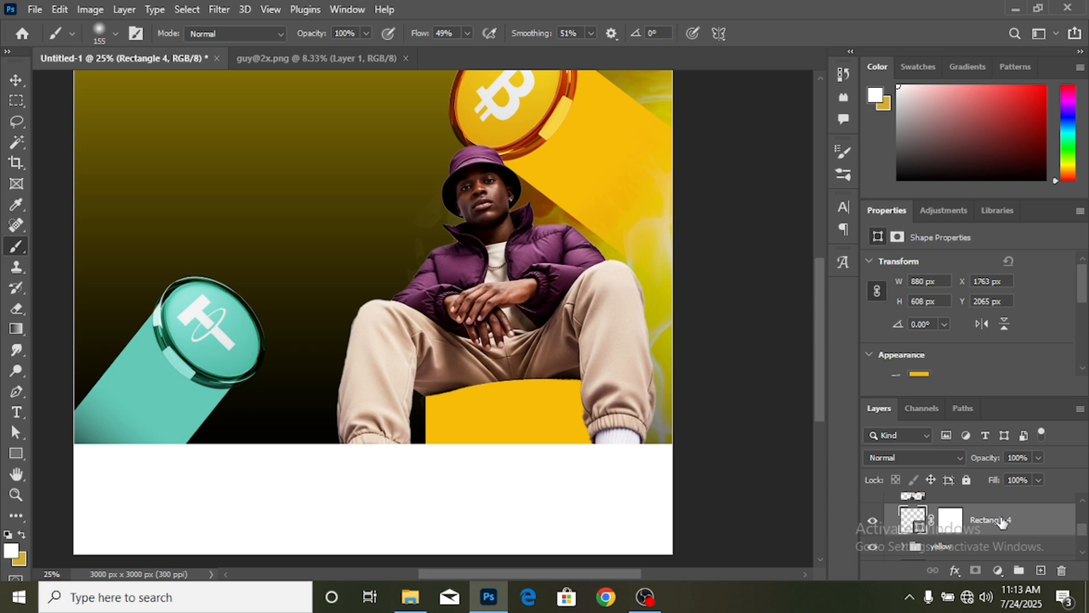
key("Delete")
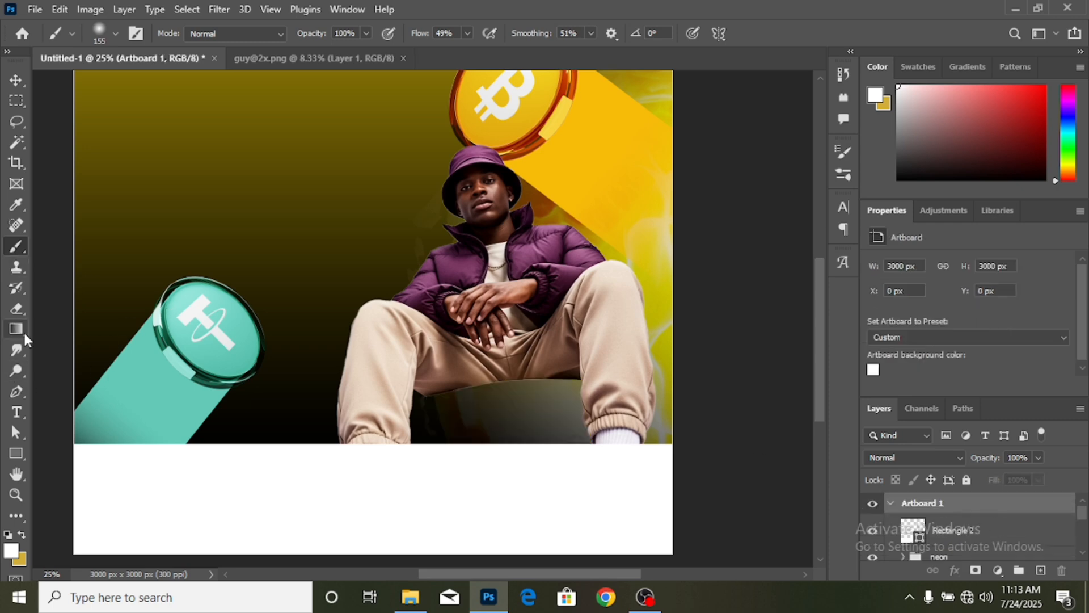
- Draw a 900 × 528 px rectangle behind the man's legs, place it below Layer 4, and fill it yellow
left_click(17, 453)
left_click_drag(428, 391, 608, 497)
left_click(16, 80)
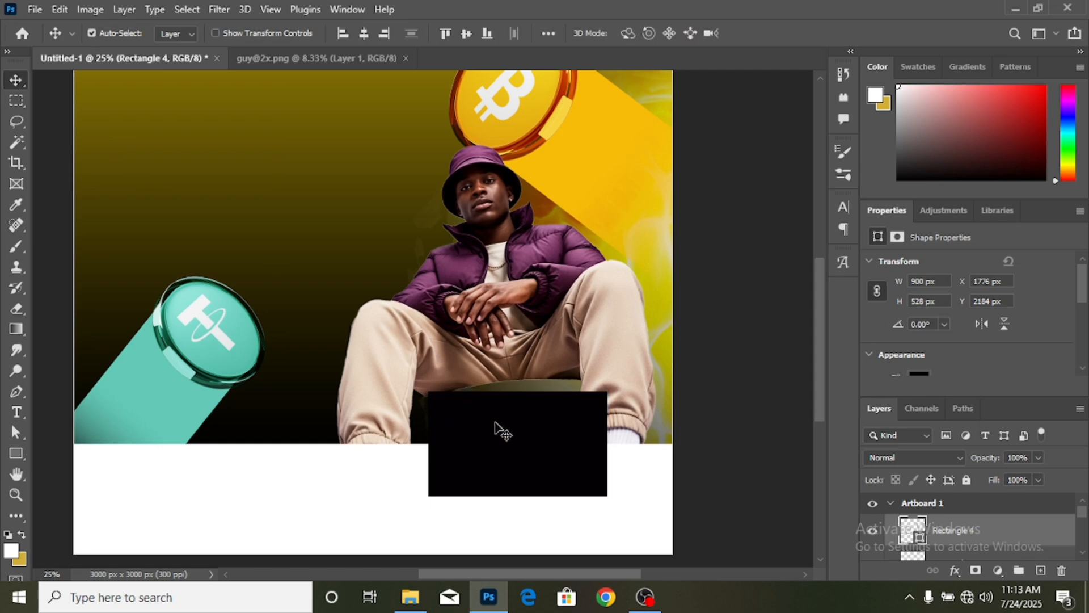
left_click_drag(496, 430, 495, 411)
left_click_drag(497, 410, 498, 410)
scroll(971, 530, "down", 1)
left_click_drag(976, 593, 965, 545)
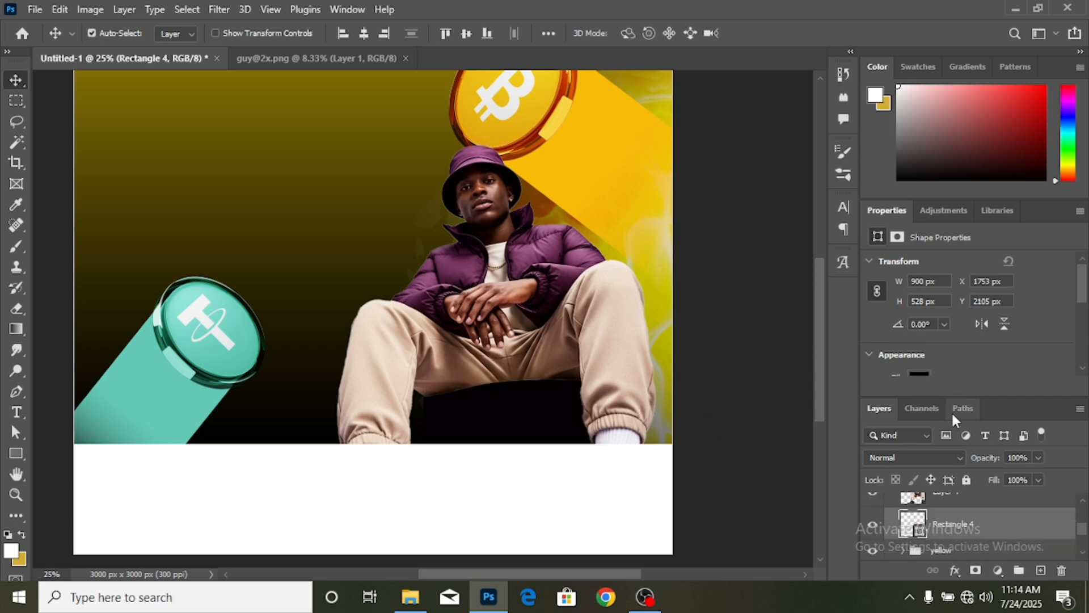
left_click(919, 375)
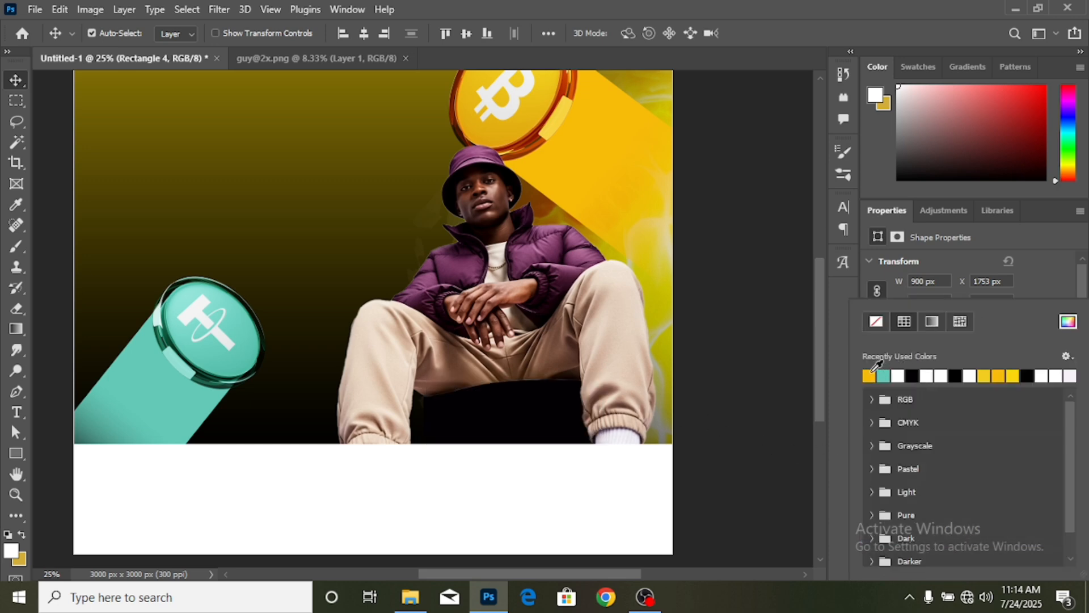
left_click(872, 370)
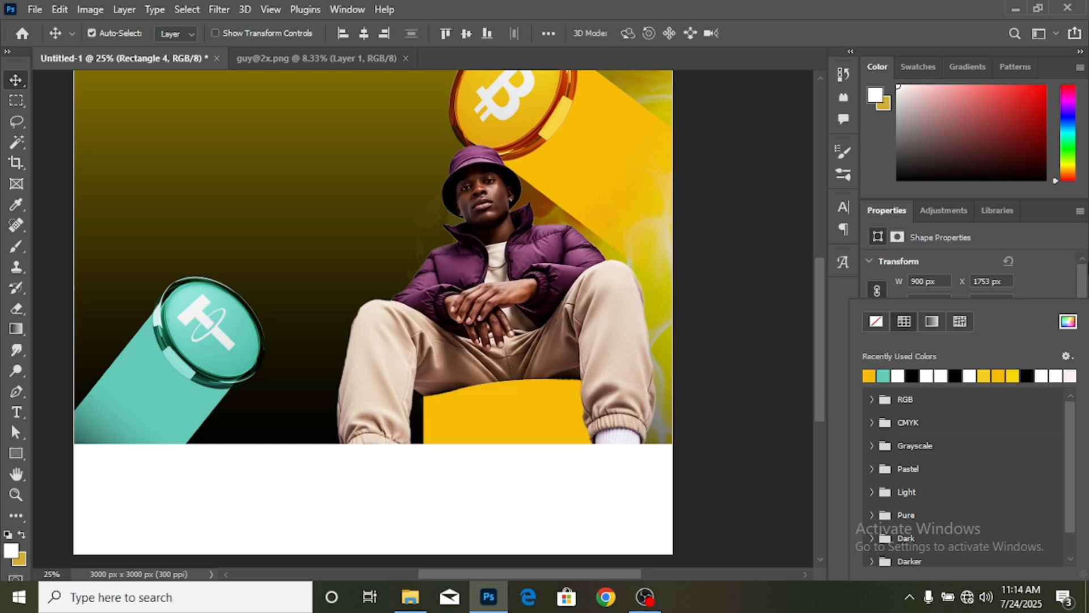
left_click(1046, 264)
- Add a new empty Layer 5 and clip it to the yellow block
left_click(1041, 571)
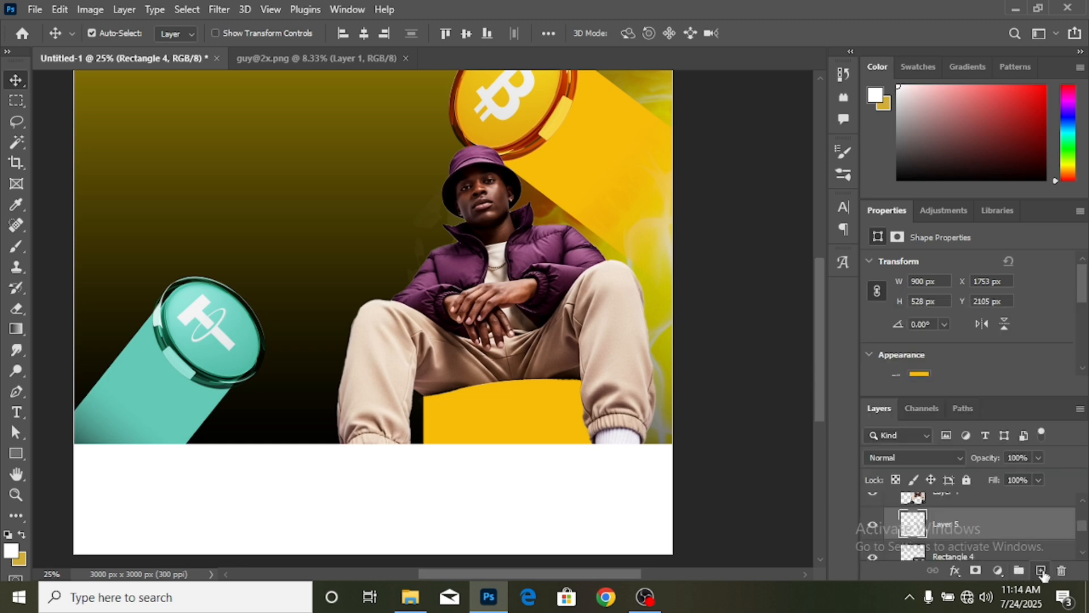
right_click(987, 526)
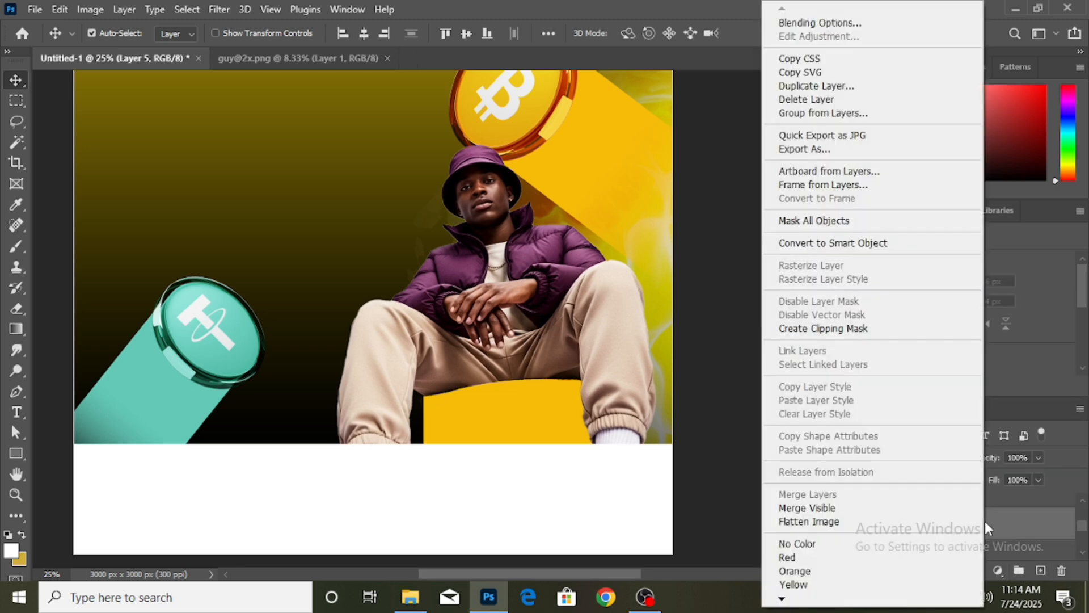
left_click(871, 330)
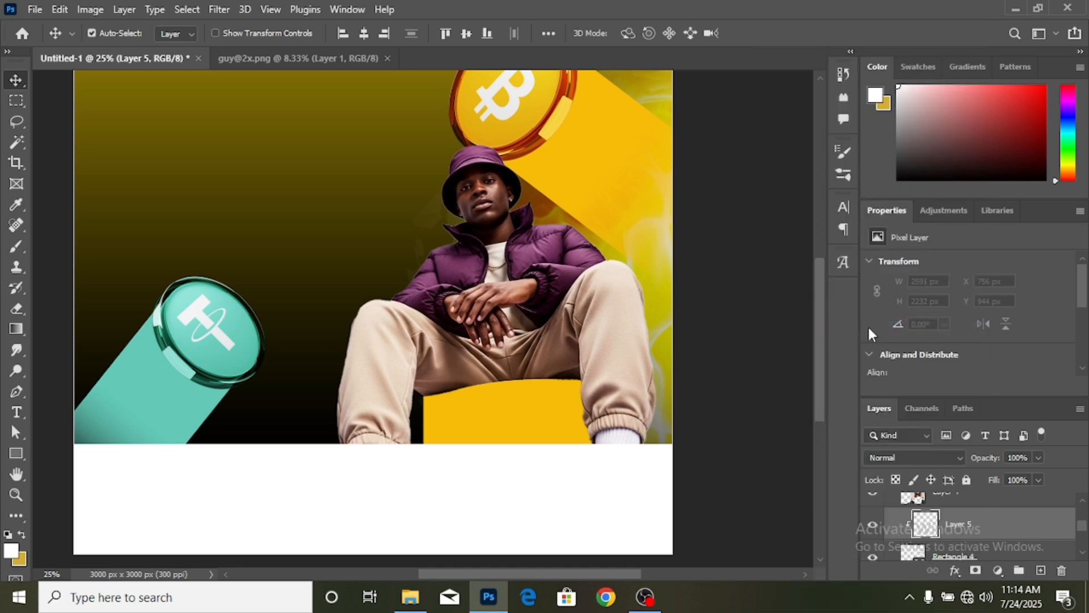
- Paint #000000 soft shadows along the yellow block's left and top edges
left_click(16, 246)
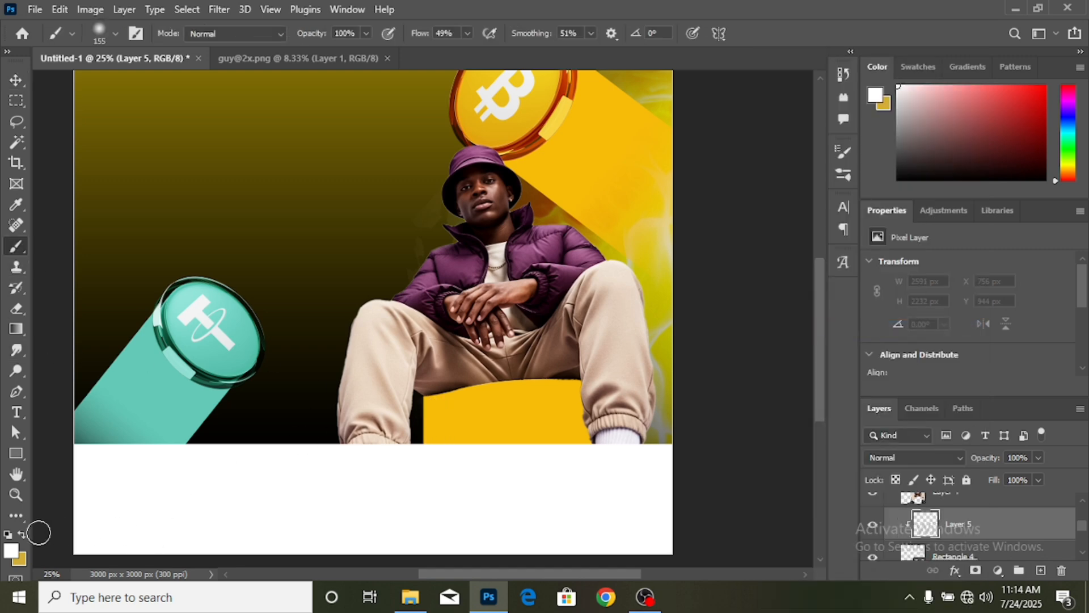
left_click(11, 552)
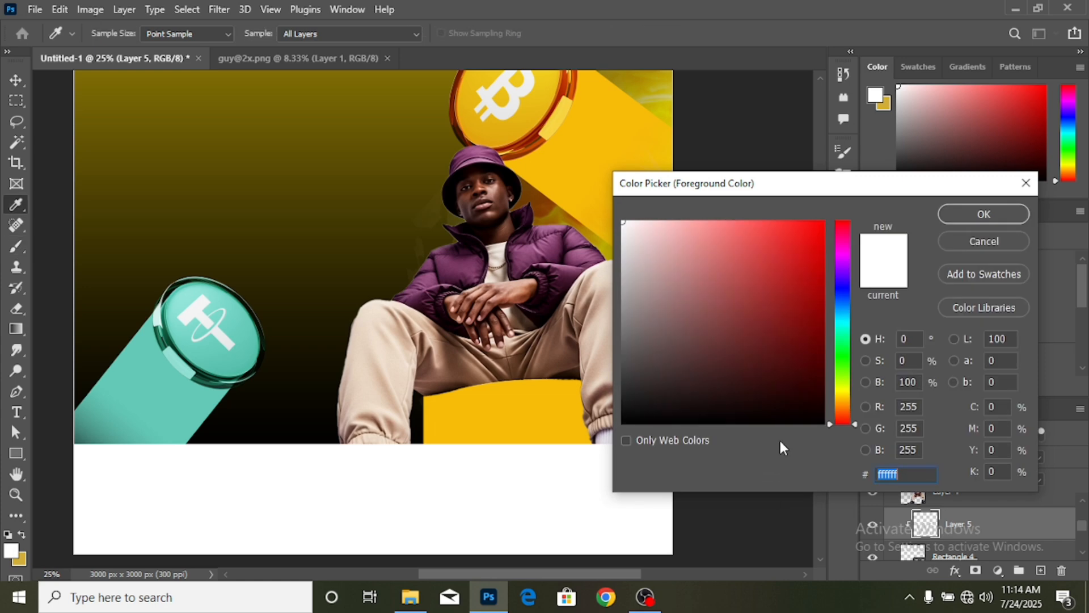
type("000000")
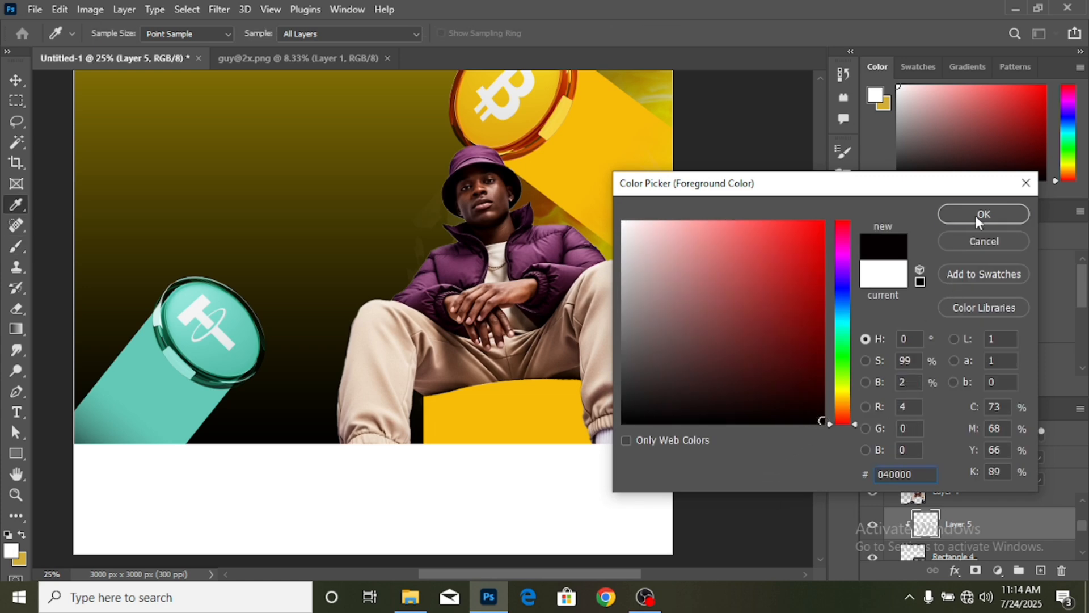
left_click(975, 216)
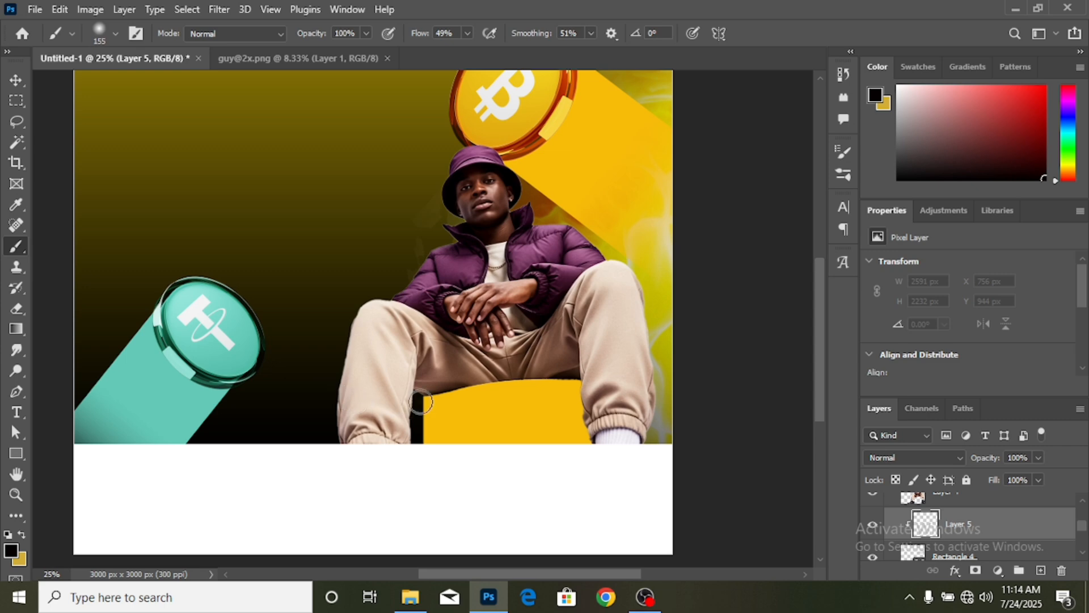
left_click_drag(426, 397, 421, 460)
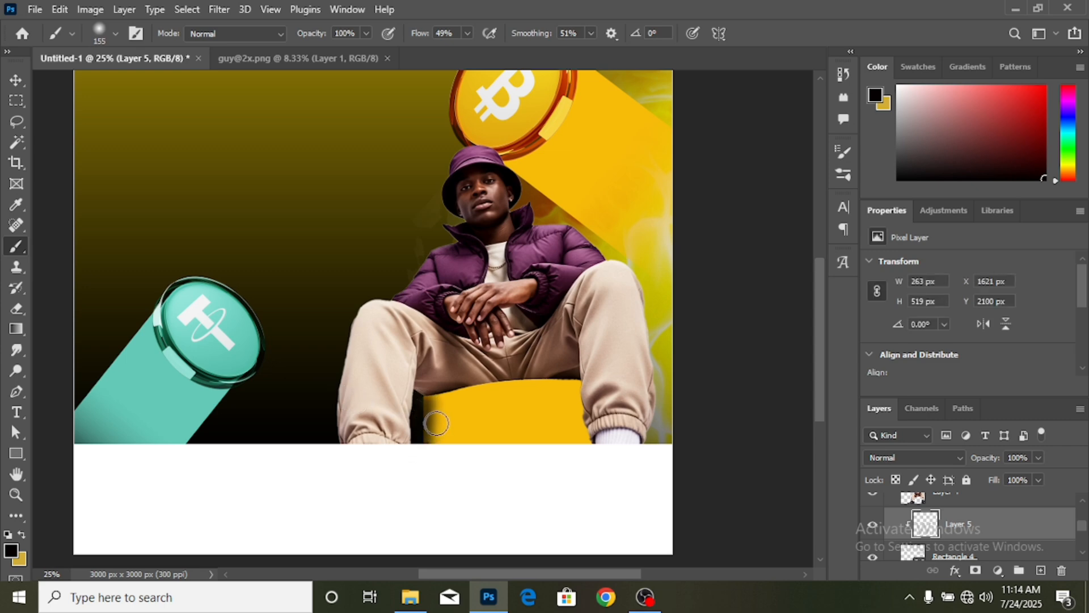
left_click_drag(469, 386, 632, 383)
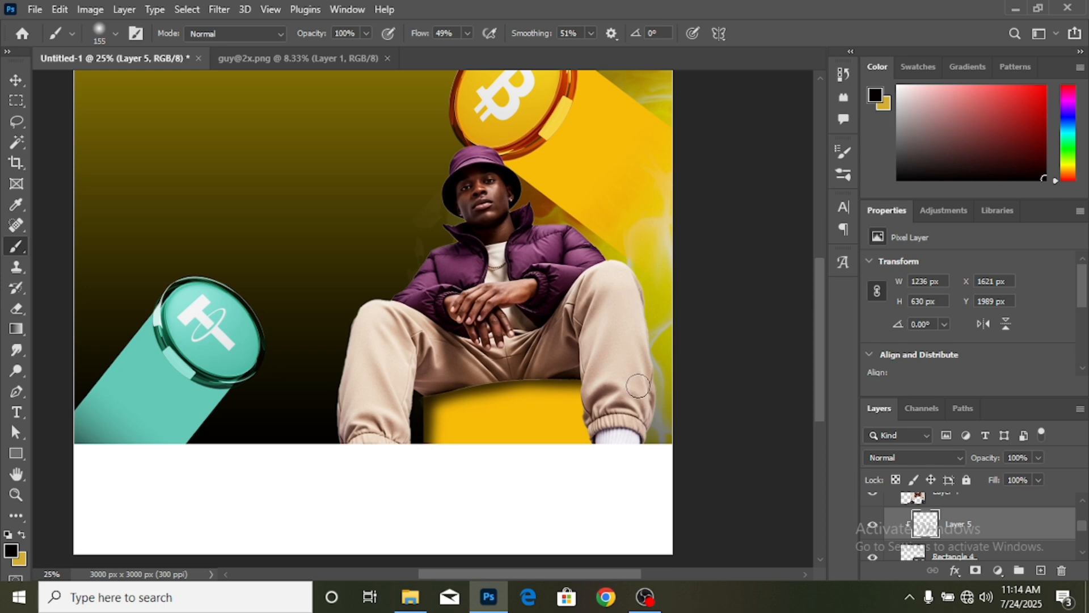
- Add a brightening Curves adjustment above the man's layer and invert its mask to hide it
left_click(16, 80)
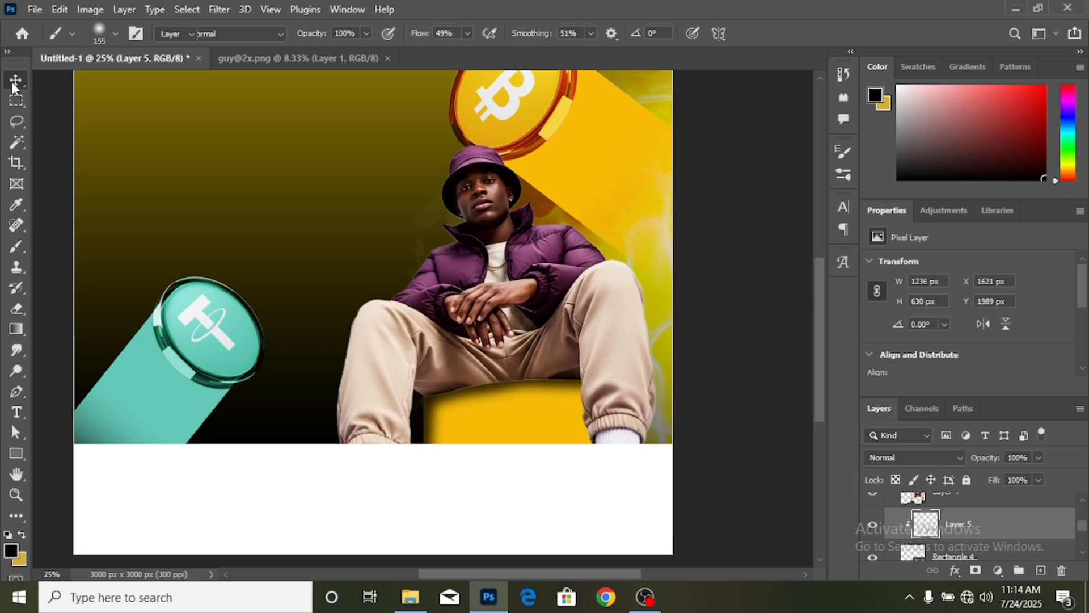
left_click(630, 359)
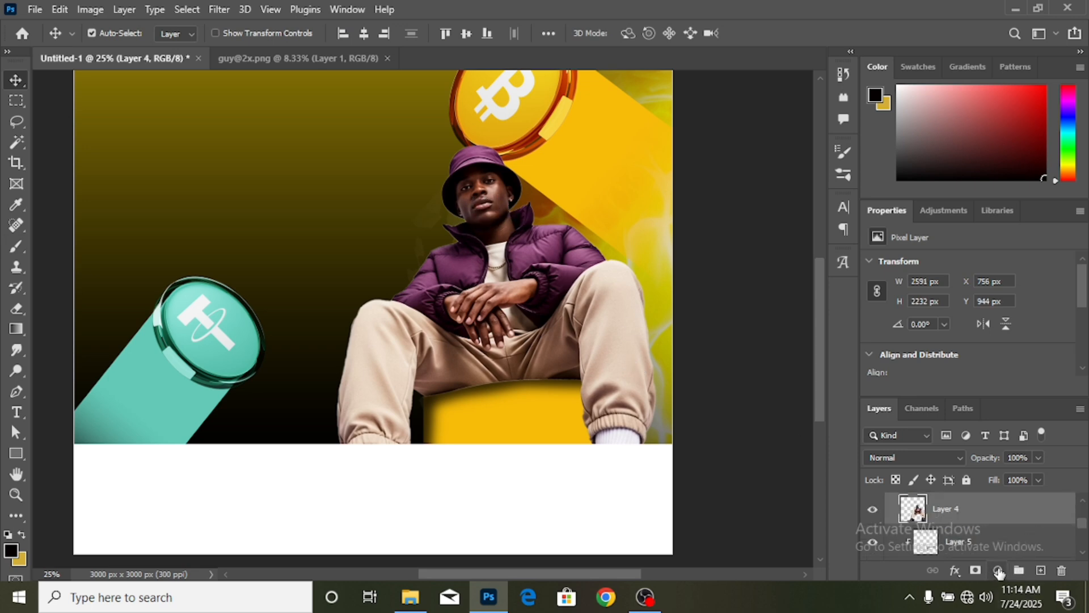
left_click(999, 570)
left_click(1010, 363)
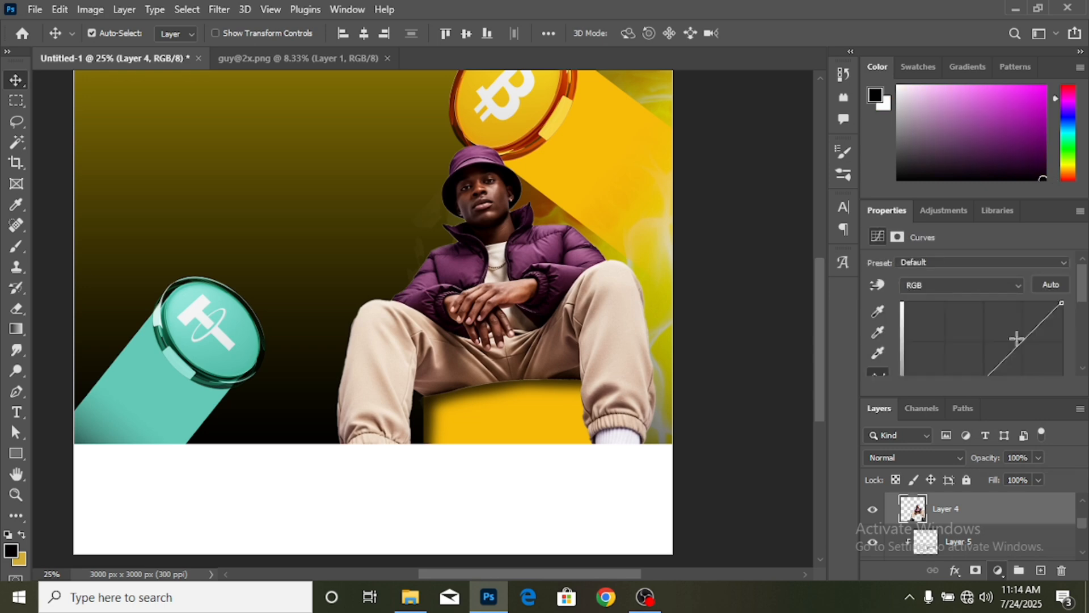
left_click_drag(1031, 330, 1028, 319)
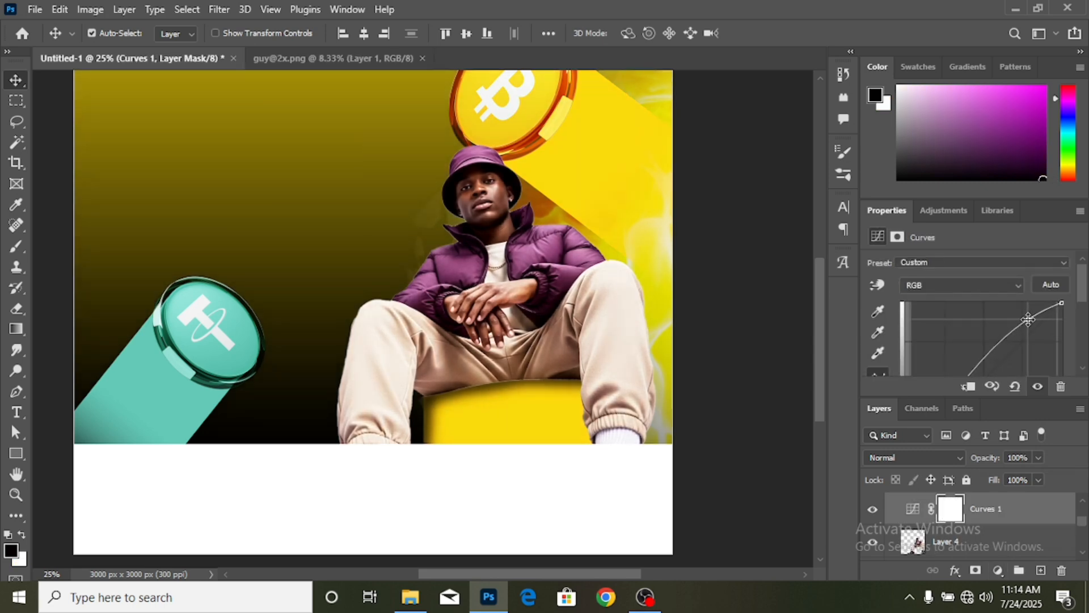
key("ctrl+i")
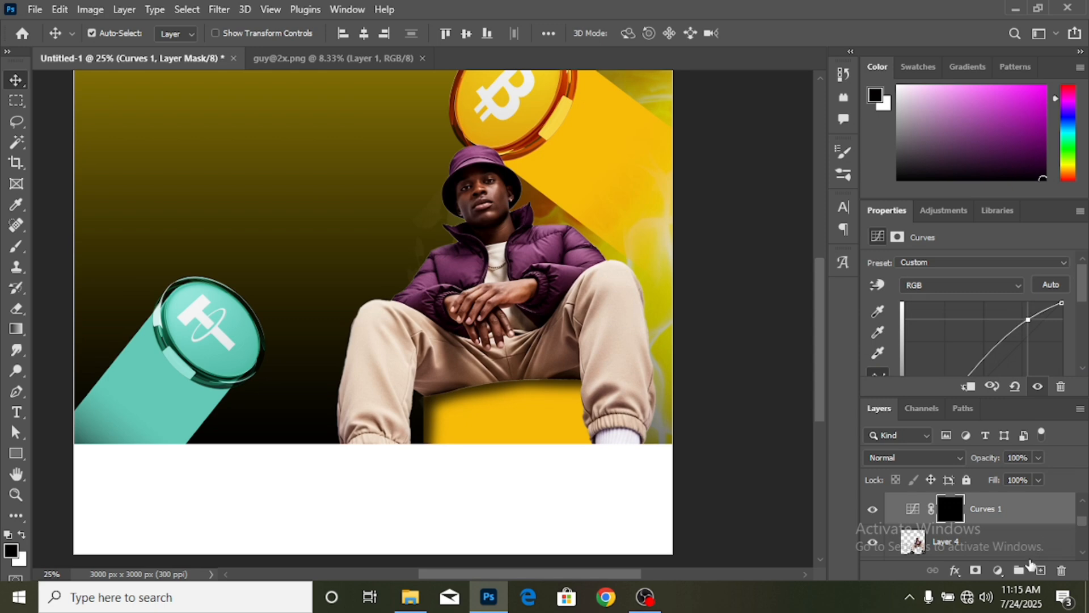
- Add a second Curves darkening (Input 58, Output 38) and invert its mask to hide it
left_click(1000, 570)
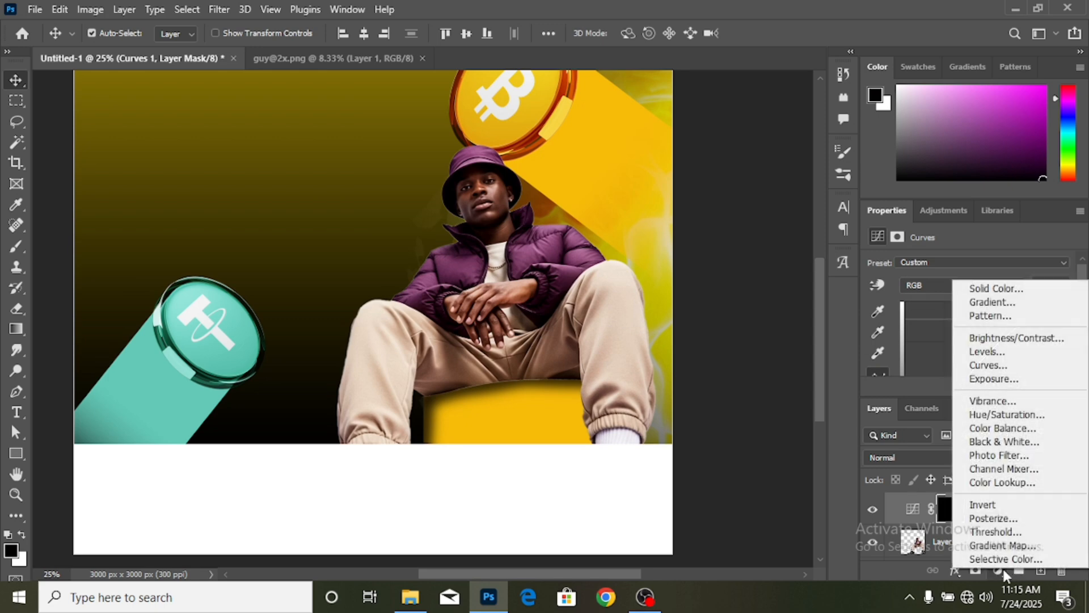
left_click(1004, 369)
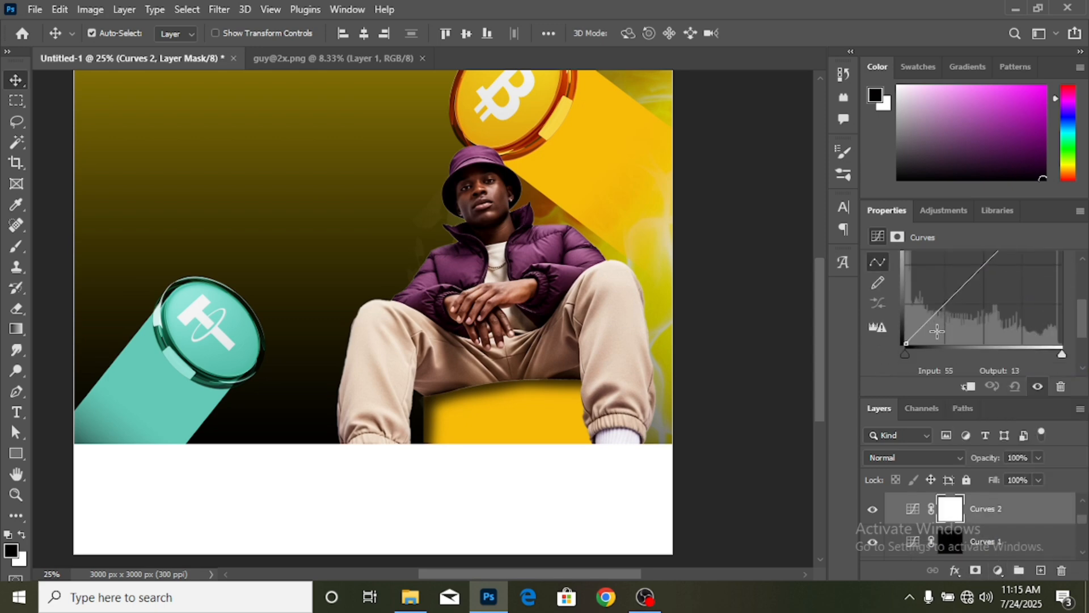
left_click_drag(937, 311, 941, 320)
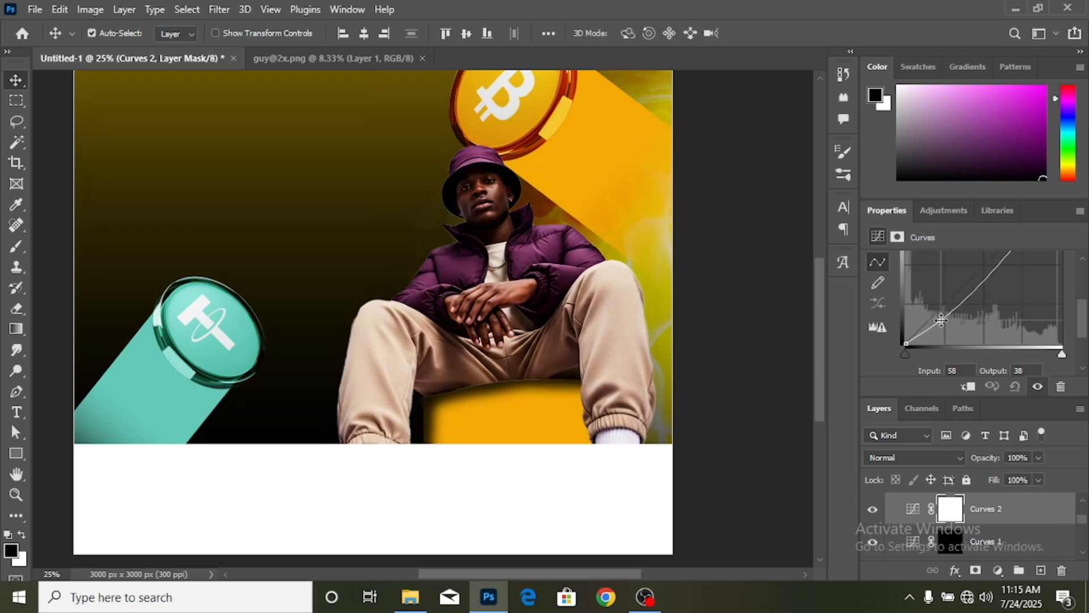
key("ctrl+i")
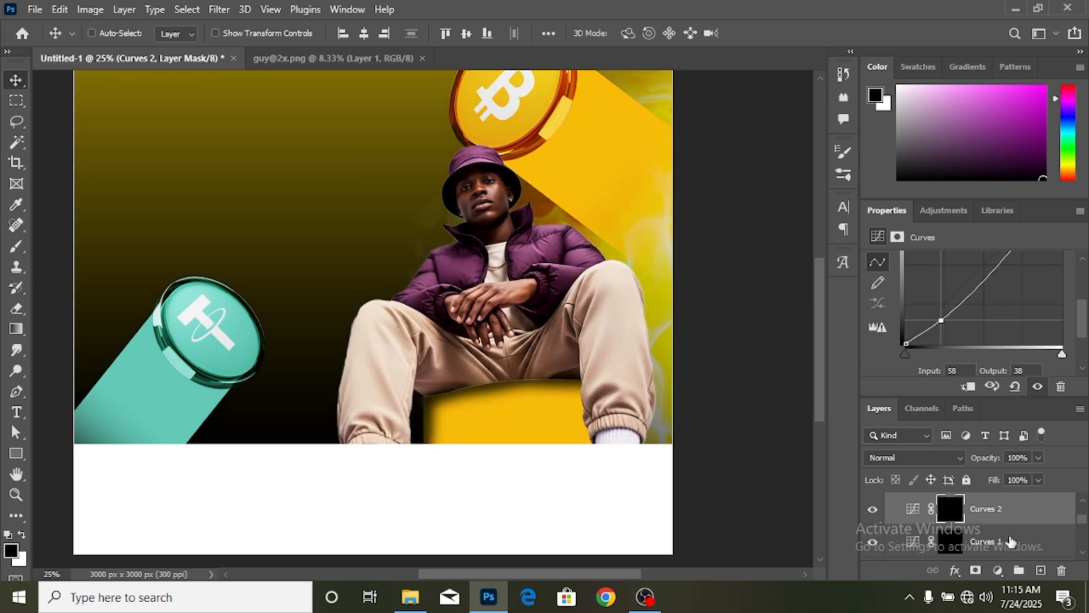
- Clip both Curves layers to the man and group them with Layer 4 as Group 1
left_click(1010, 540, "ctrl")
right_click(1011, 541)
left_click(885, 332)
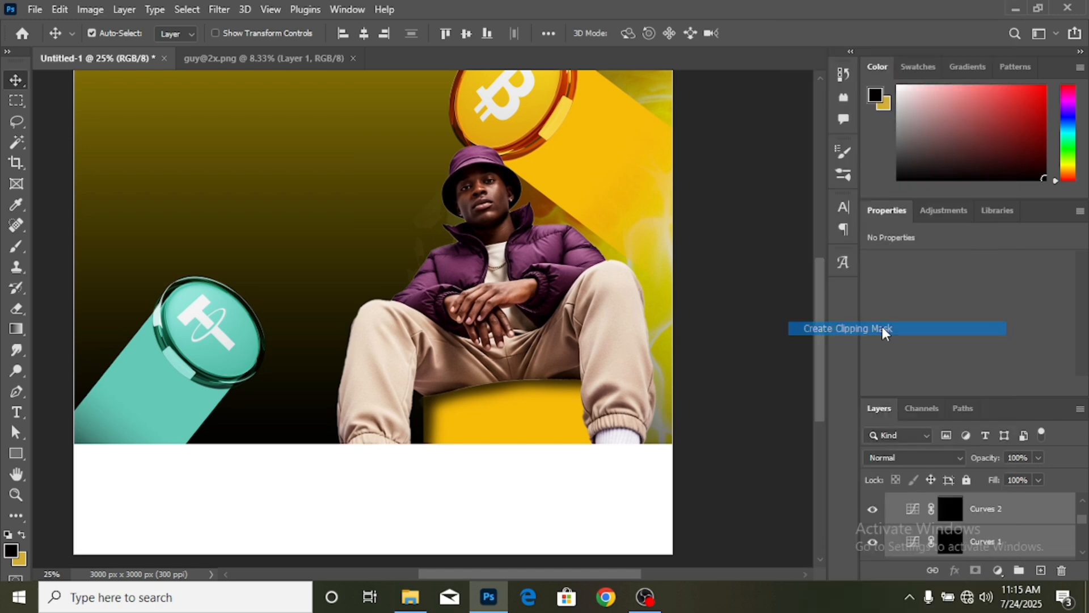
scroll(1007, 519, "down", 1)
left_click(1015, 552, "ctrl")
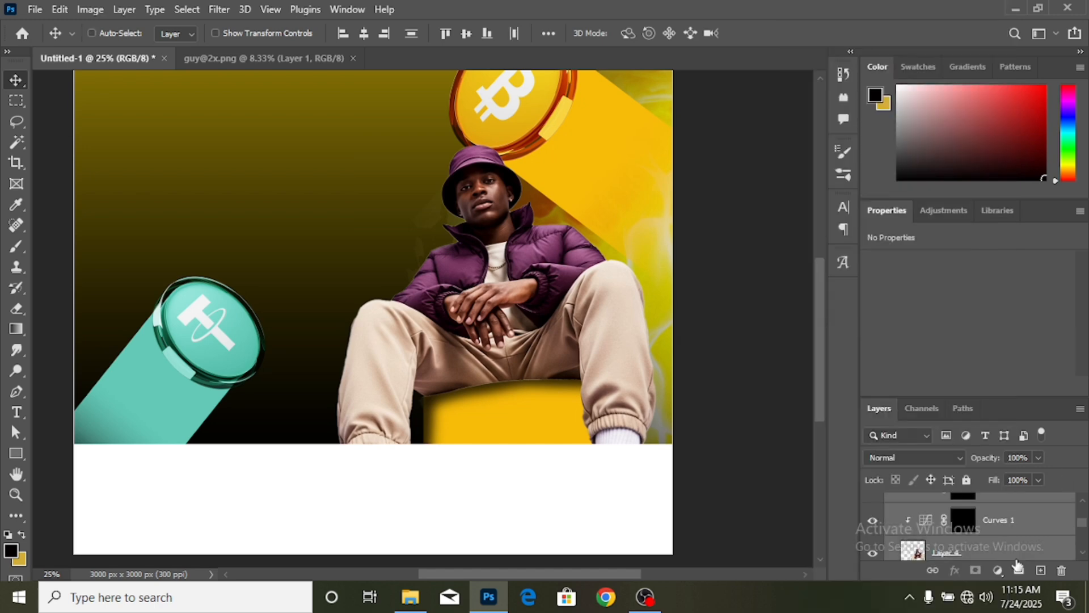
left_click(1019, 571)
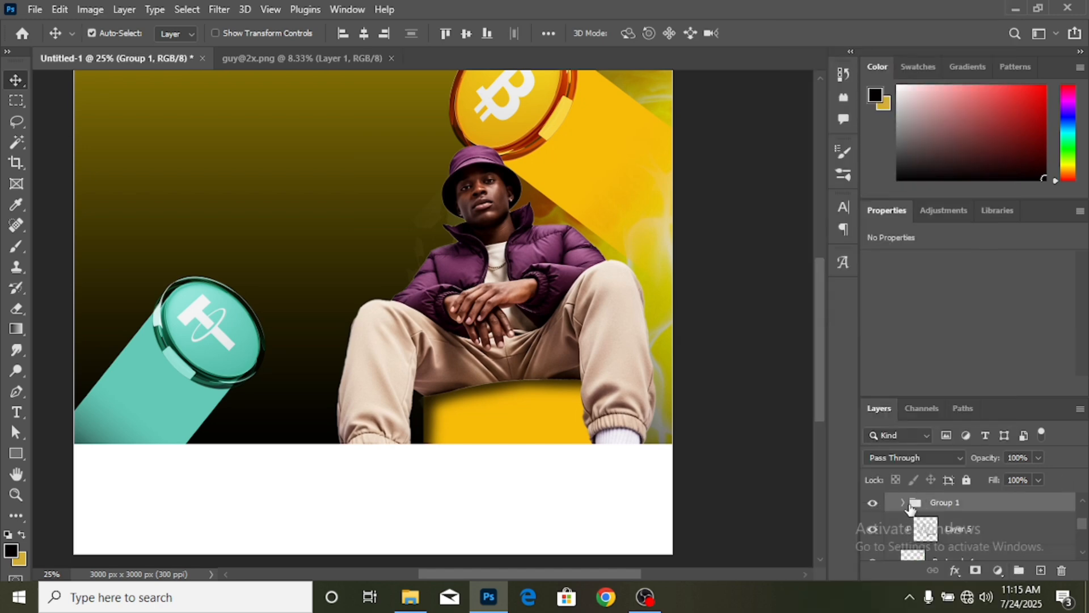
- Rename Group 1 to 'guy' and expand it
double_click(940, 504)
type("guy")
key("Return")
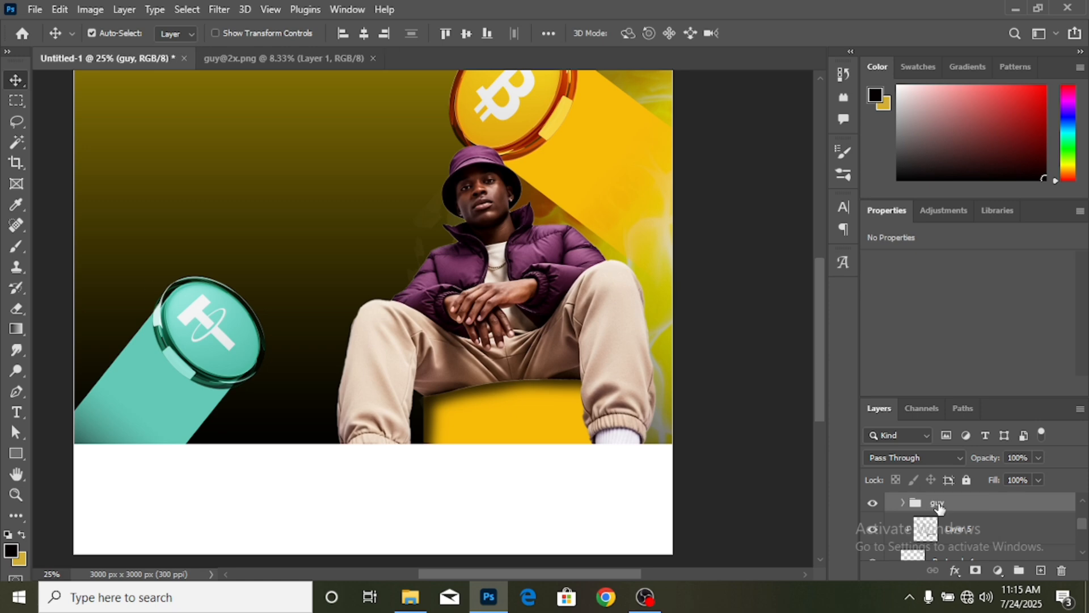
left_click(904, 504)
- Paint white on the Curves 1 mask to brighten the man's eye and hands
left_click(972, 560)
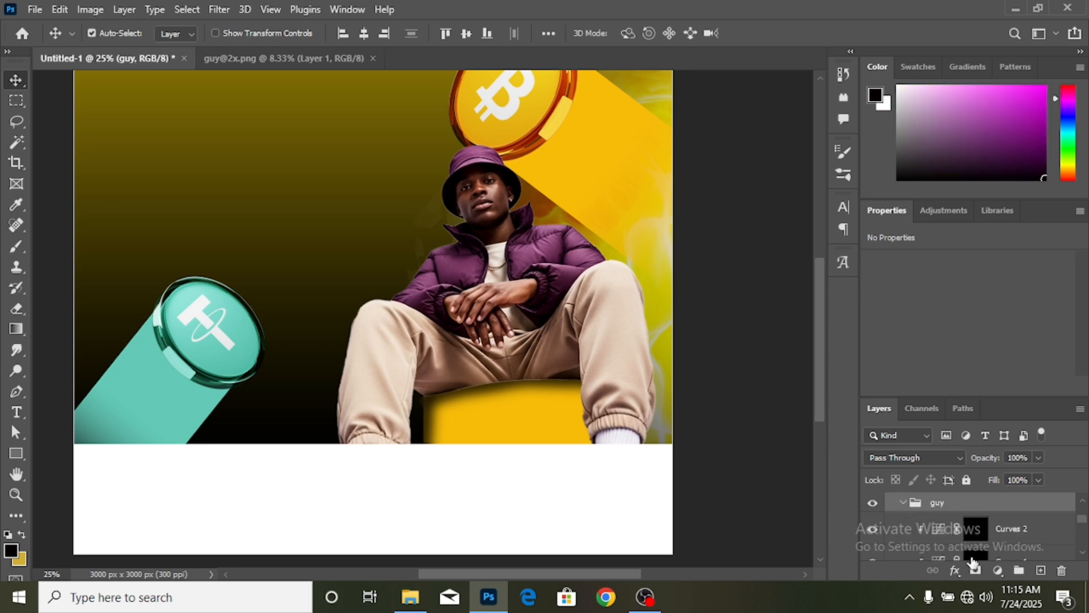
left_click(17, 252)
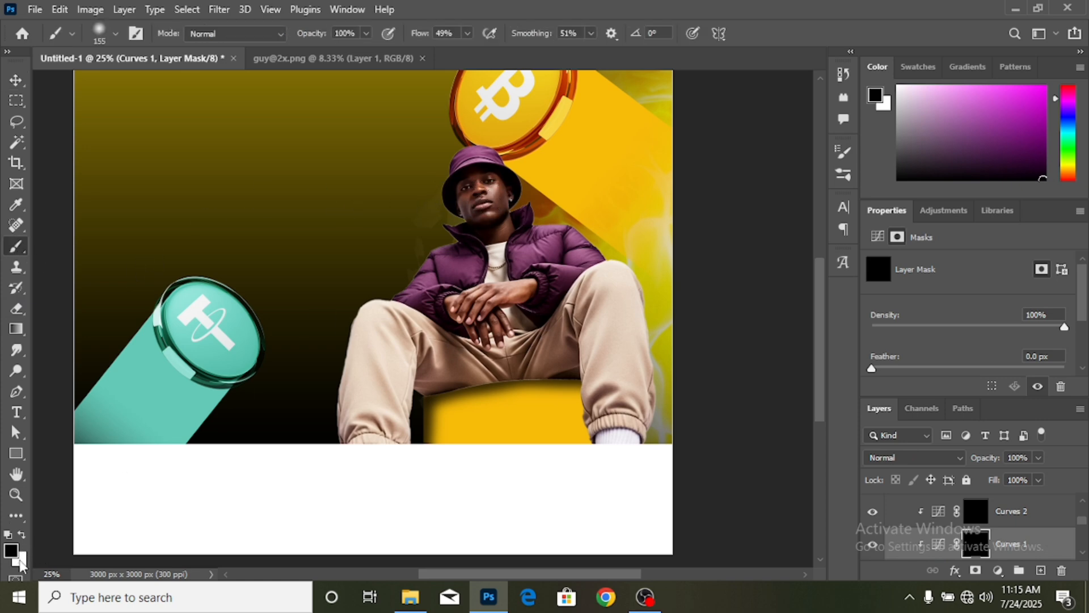
left_click(22, 535)
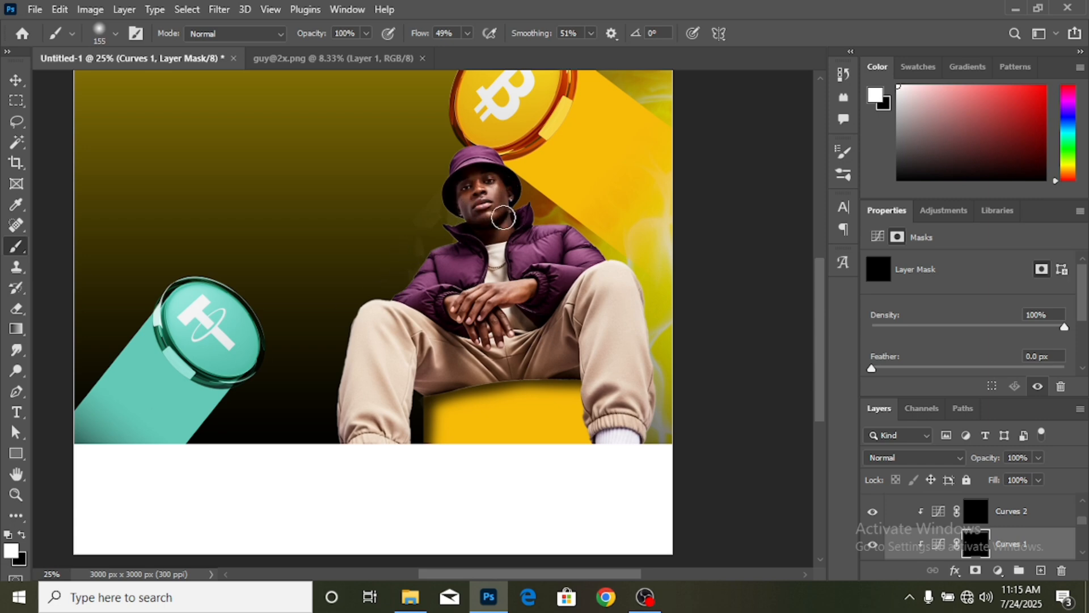
left_click(485, 177)
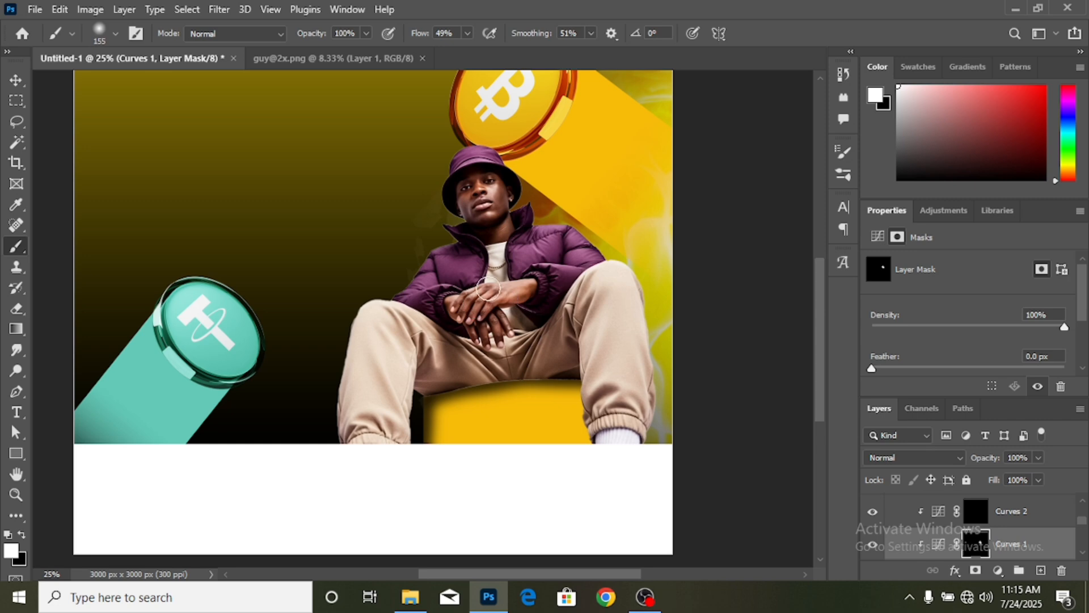
mouse_move(465, 317)
left_mouse_down()
mouse_move(460, 300)
mouse_move(482, 324)
mouse_move(473, 348)
left_mouse_up()
- Paint white on the Curves 2 mask to darken the man's face and hands
left_click(973, 512)
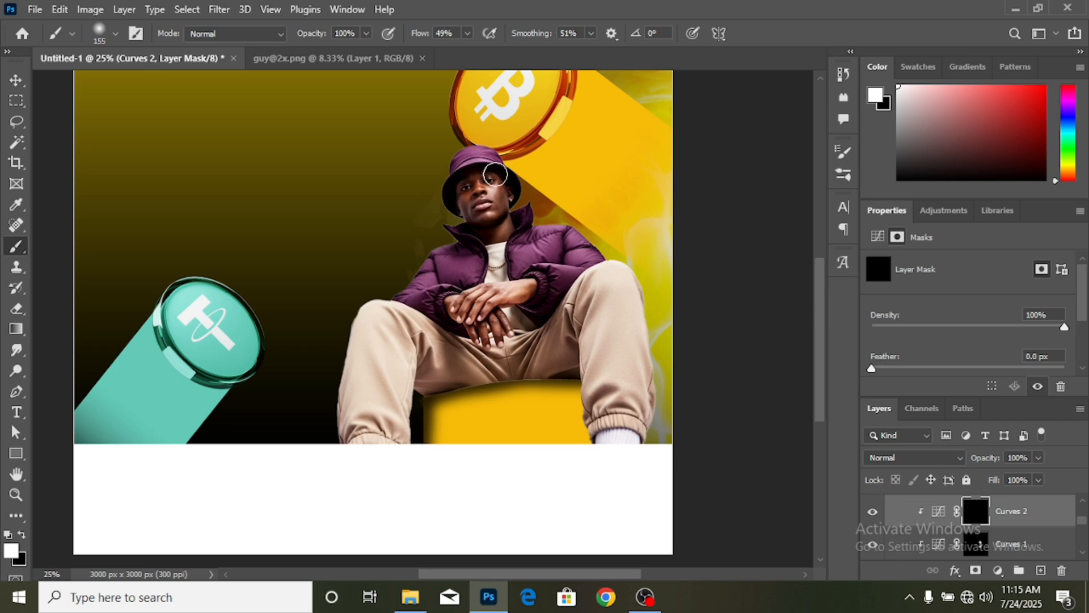
mouse_move(500, 233)
left_mouse_down()
mouse_move(506, 204)
mouse_move(471, 189)
mouse_move(474, 216)
left_mouse_up()
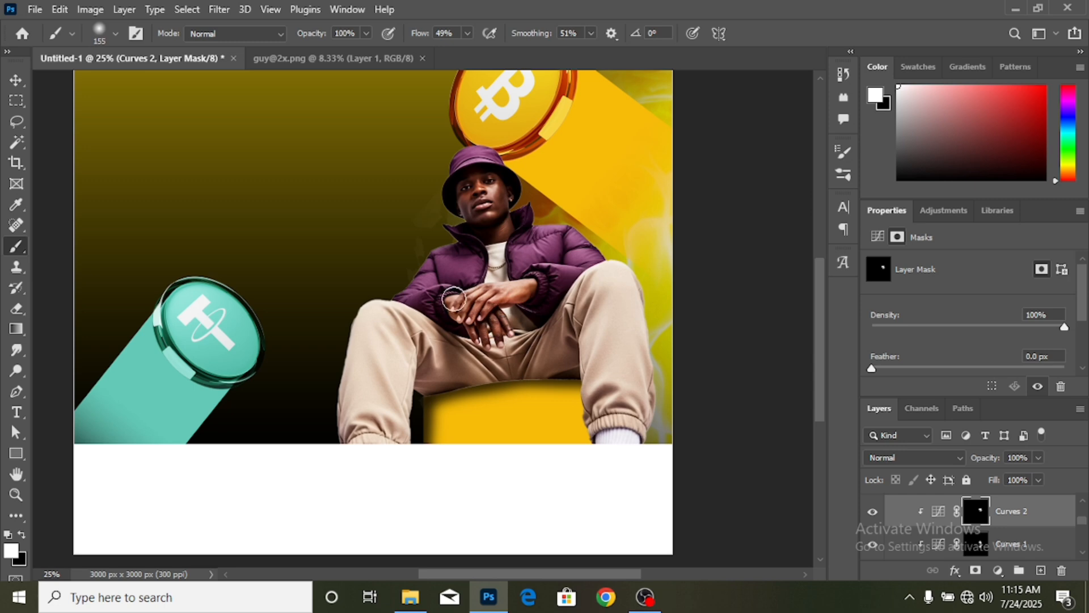
mouse_move(468, 323)
left_mouse_down()
mouse_move(463, 313)
mouse_move(494, 306)
left_mouse_up()
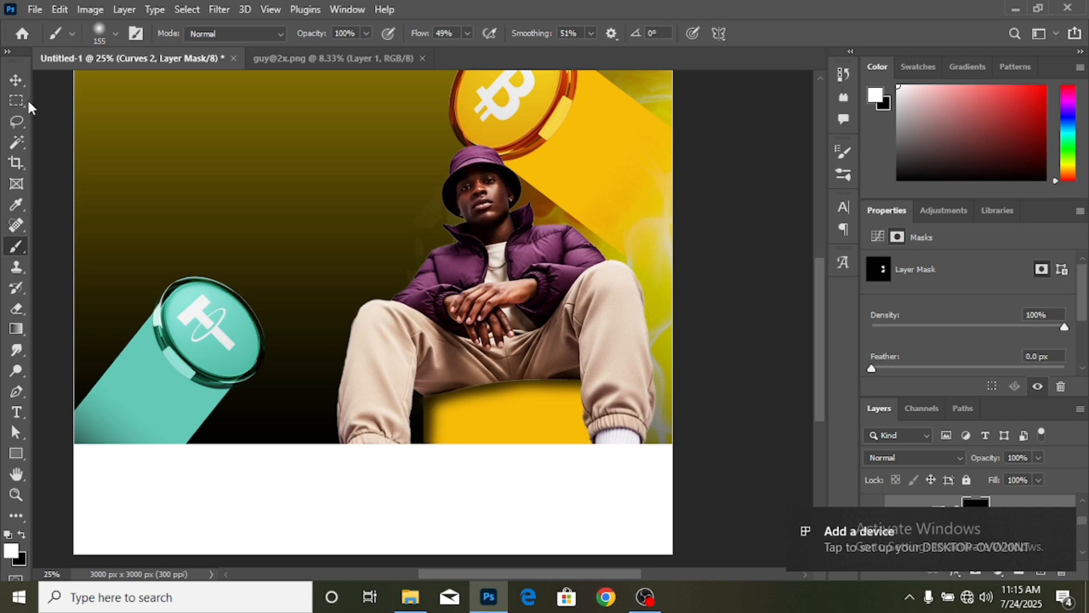
- Deselect all layers and zoom in to inspect the brightened man up close
left_click(10, 82)
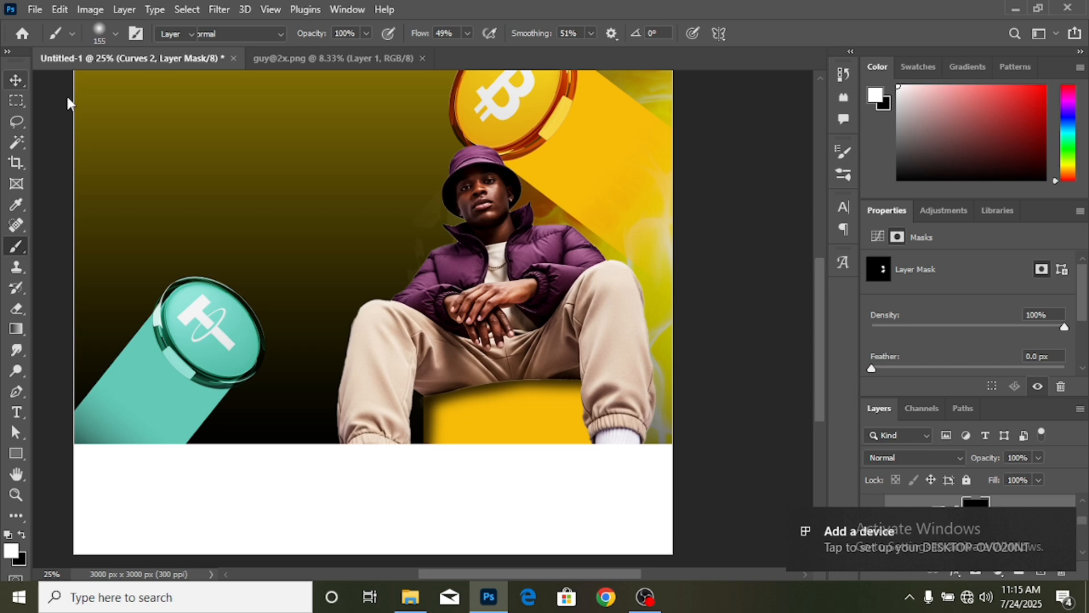
left_click(738, 288)
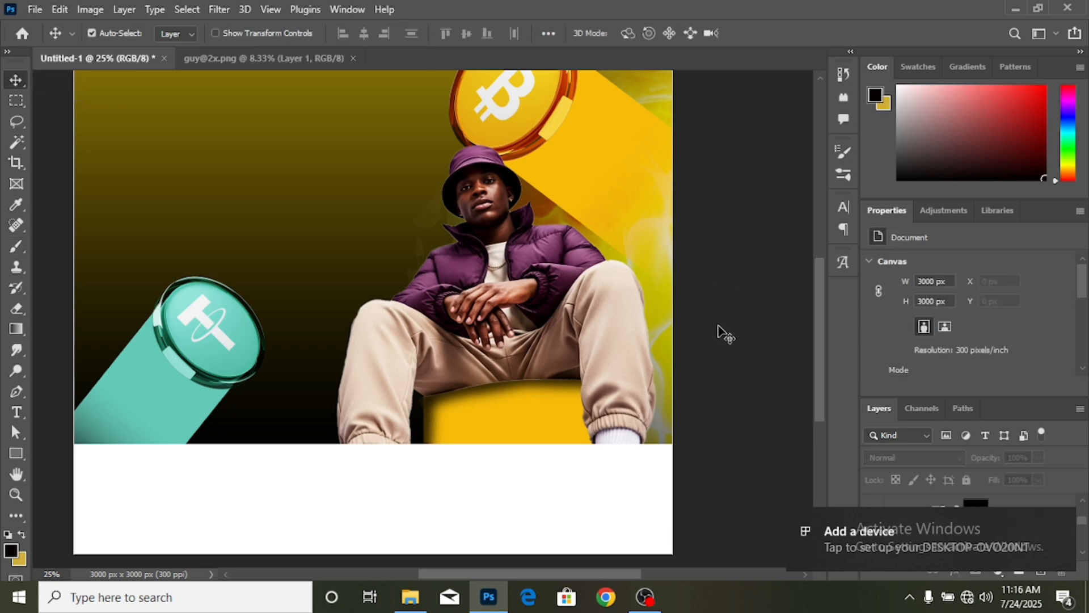
scroll(641, 291, "up", 2)
key("ctrl+plus")
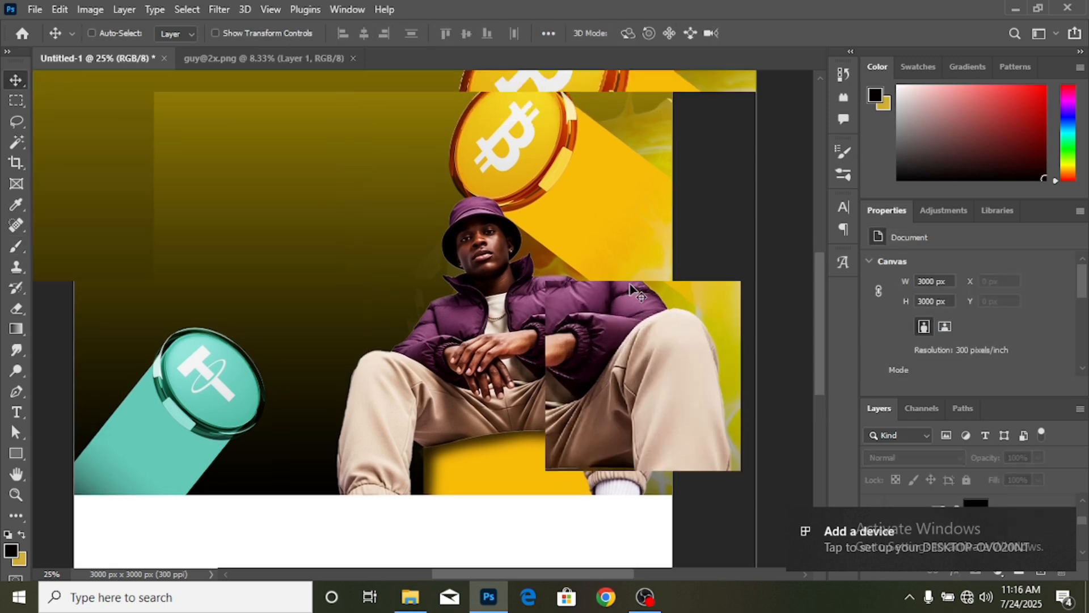
mouse_move(1035, 540)
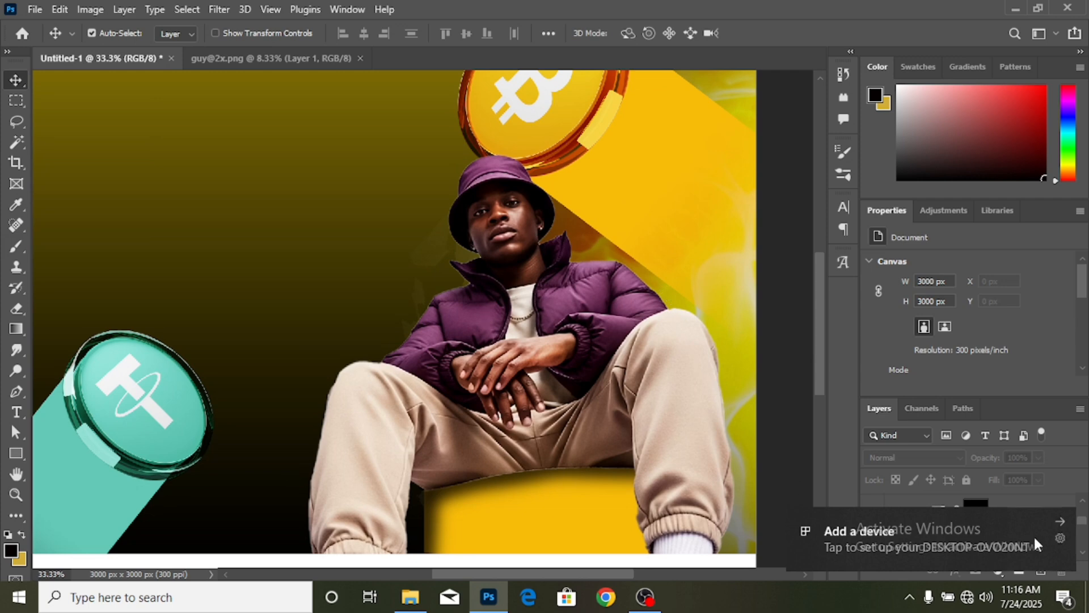
left_click(1060, 521)
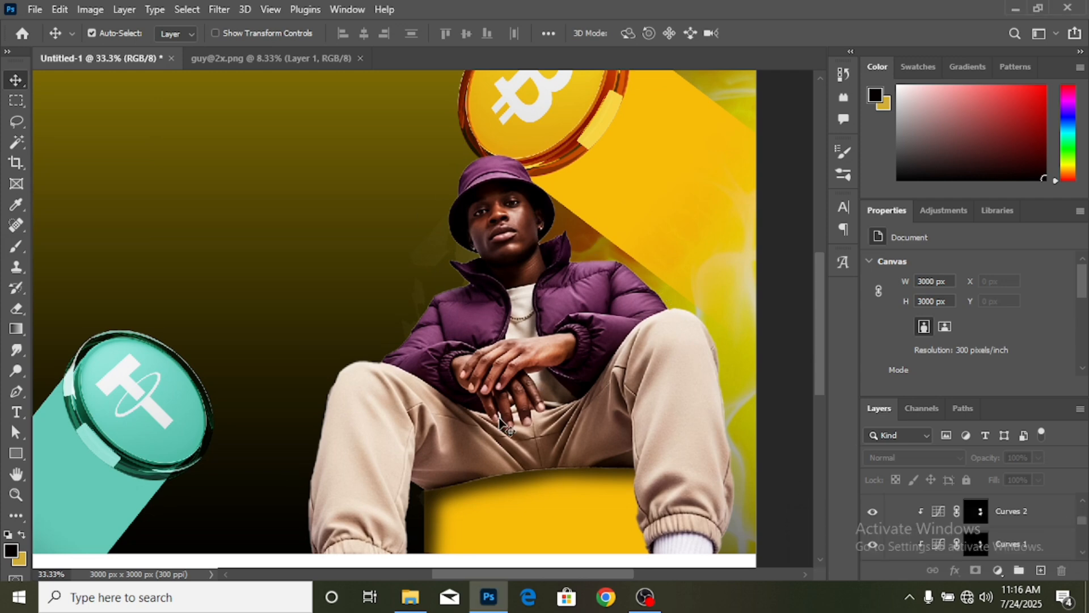
- Zoom back out to the whole flyer and collapse the guy group
key("ctrl+minus")
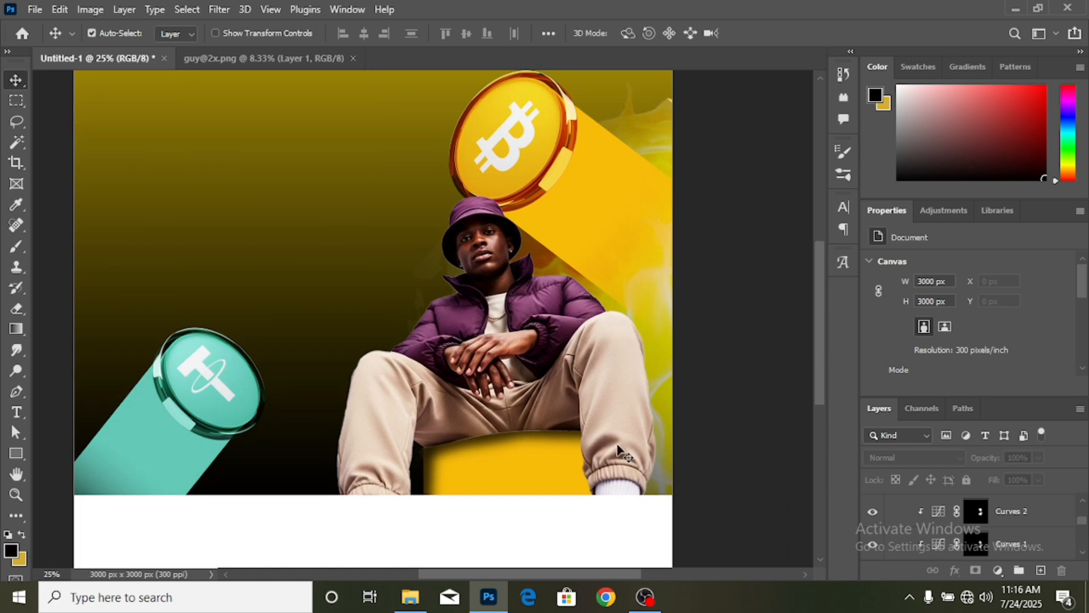
scroll(946, 534, "up", 1)
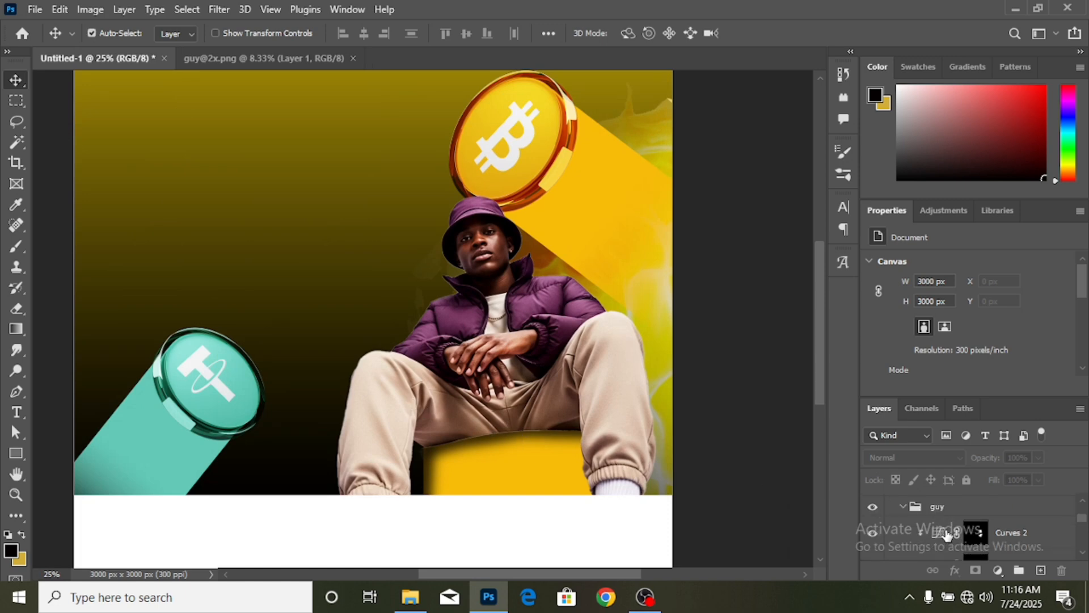
left_click(904, 506)
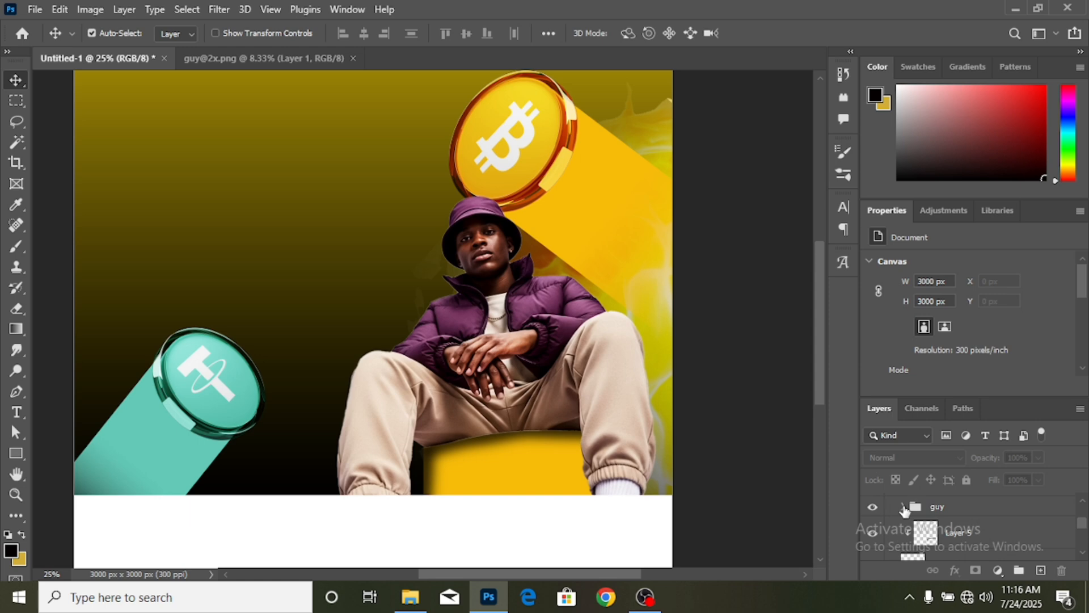
- Add a Solid Color fill layer above the guy group and clip it to the group
left_click(982, 511)
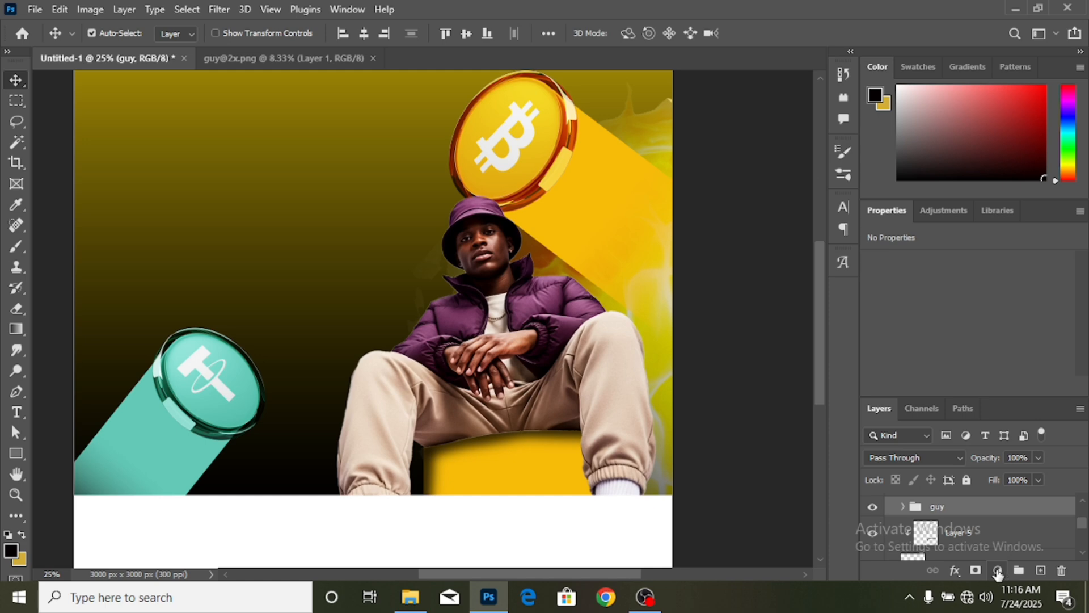
left_click(998, 571)
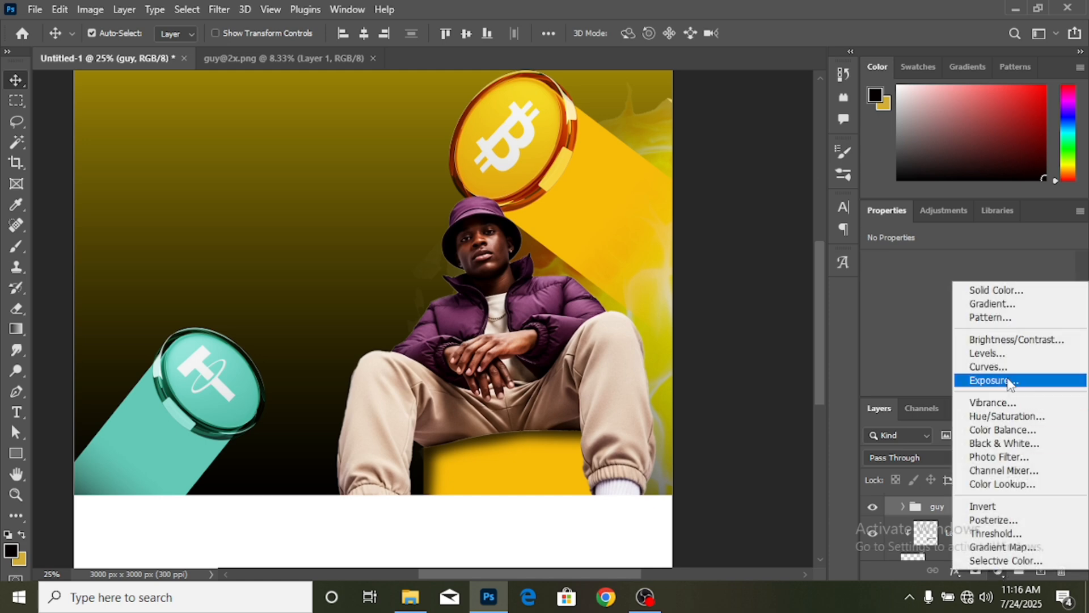
left_click(1002, 292)
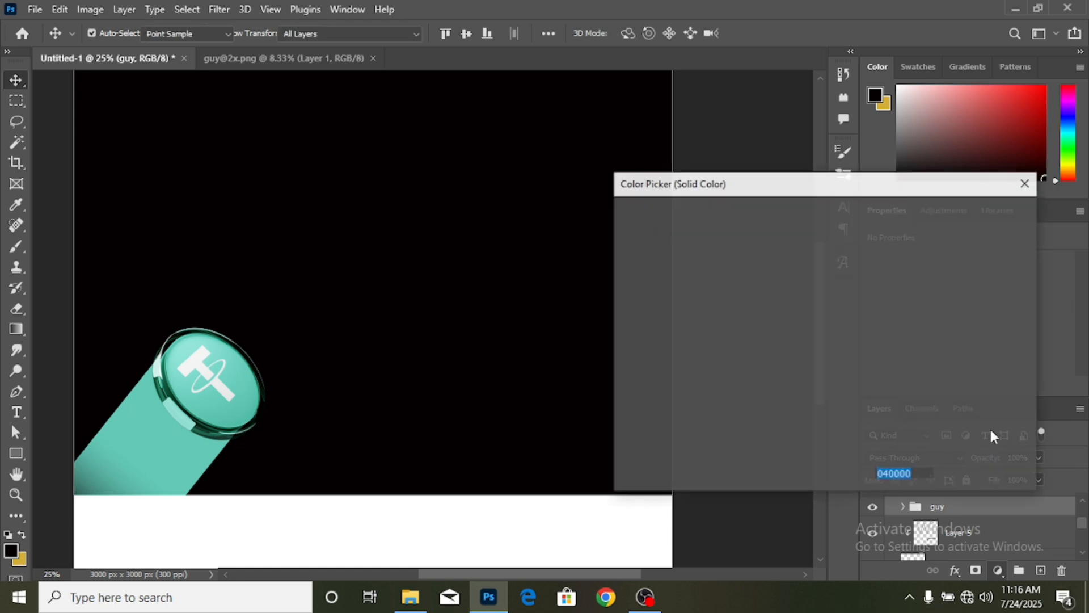
left_click(974, 213)
right_click(1024, 511)
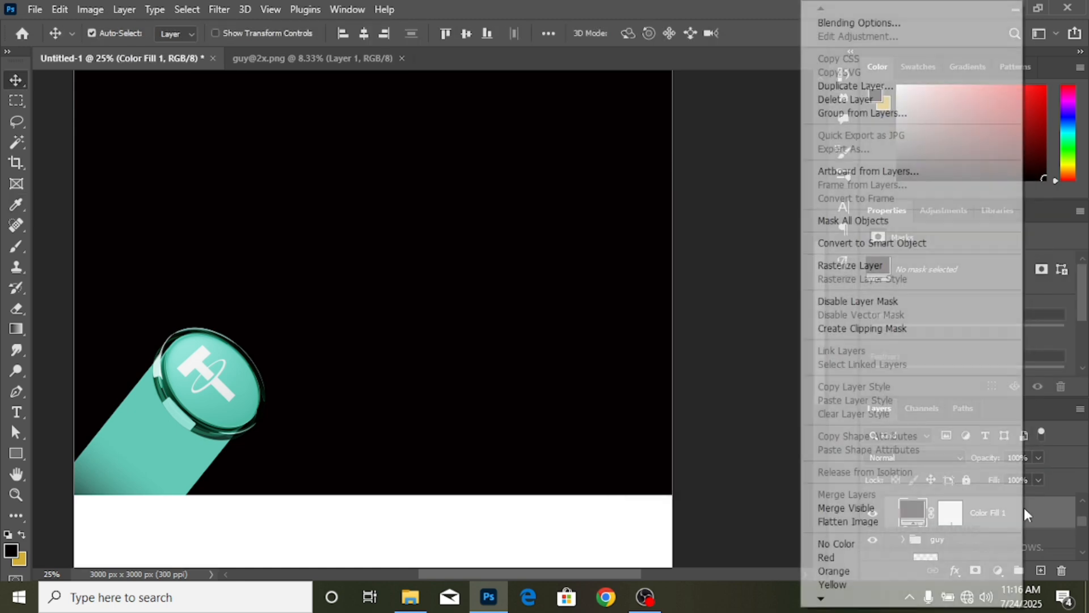
left_click(897, 329)
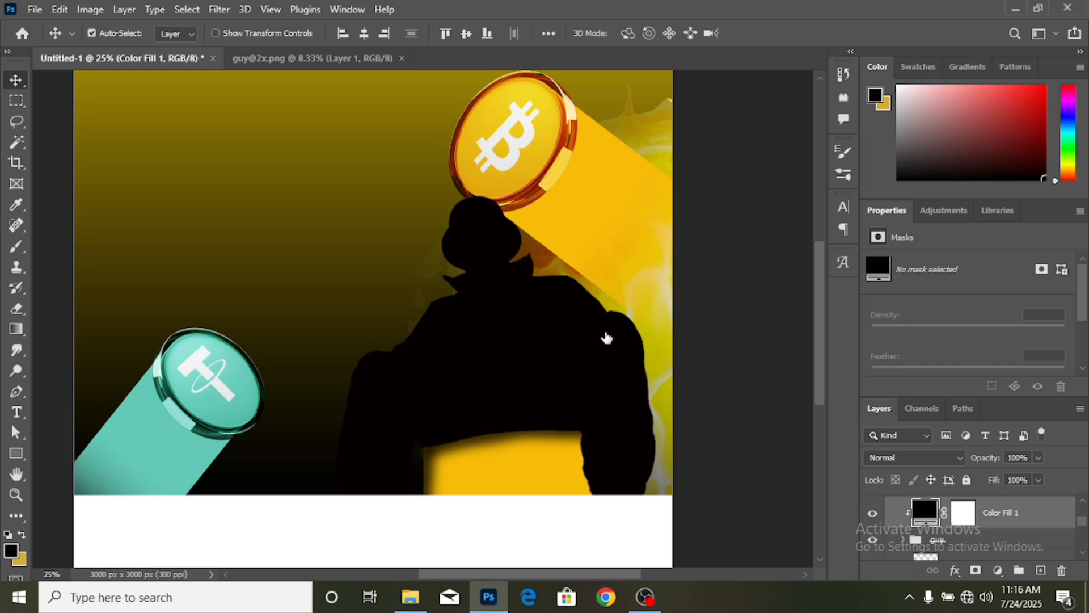
- Sample the yellow beam (f7bc09) as the fill colour and blend it as Overlay
left_click(594, 150)
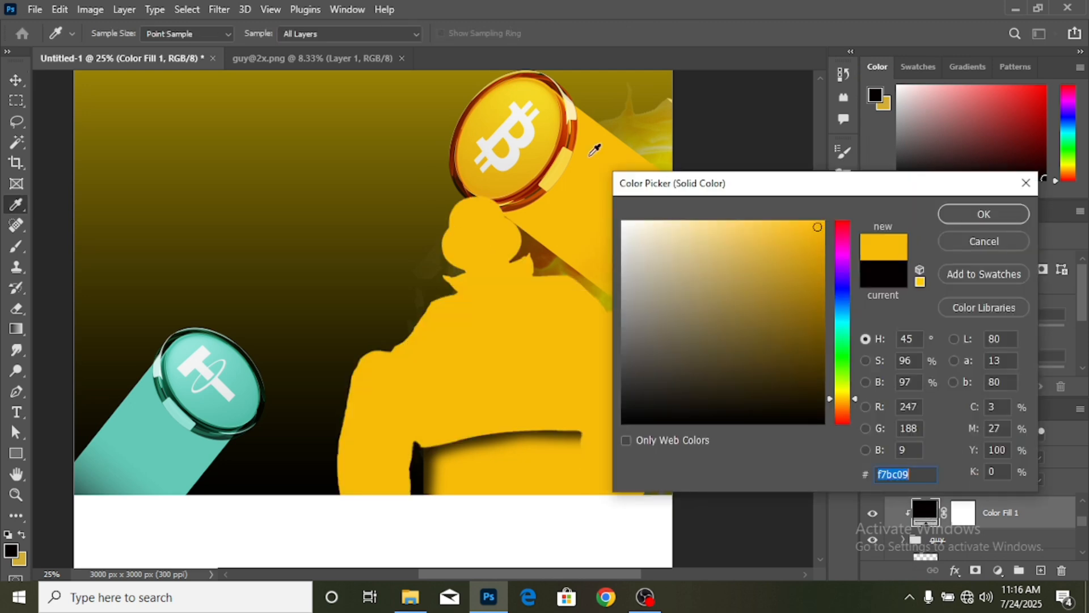
left_click(971, 215)
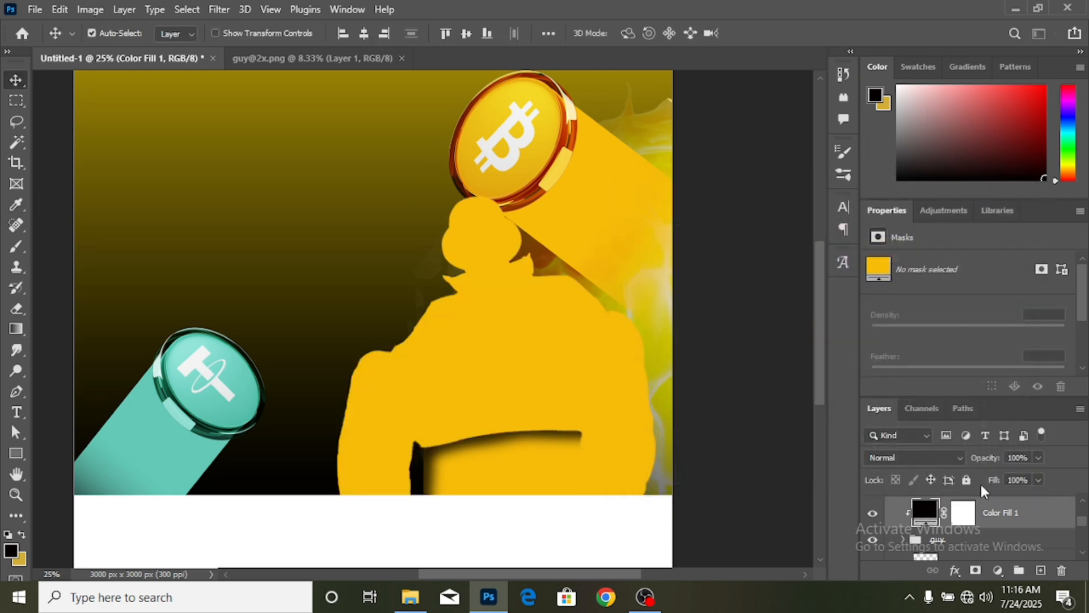
left_click(959, 458)
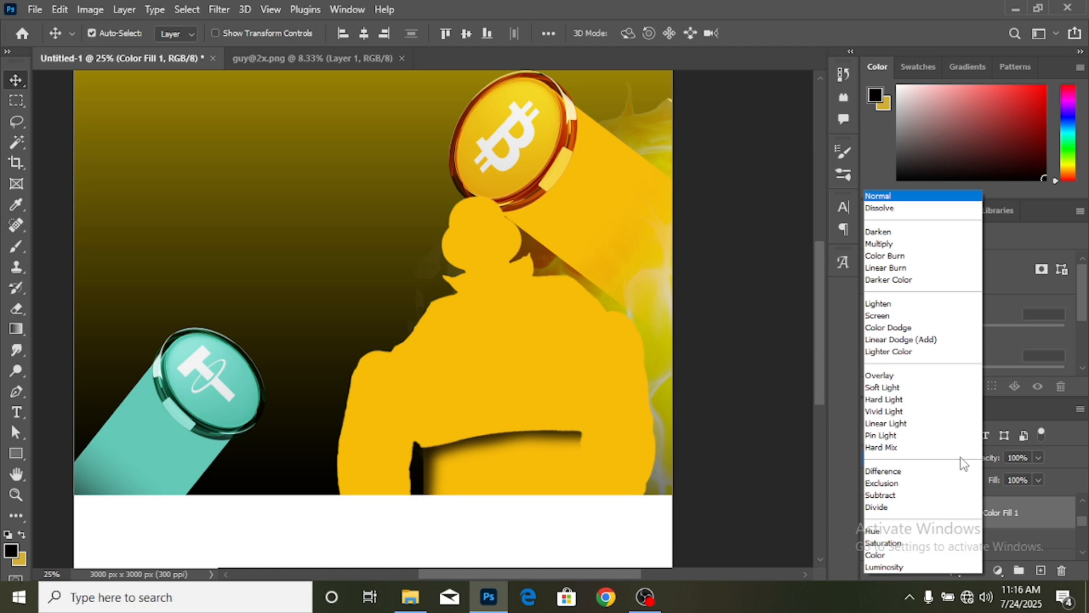
left_click(894, 376)
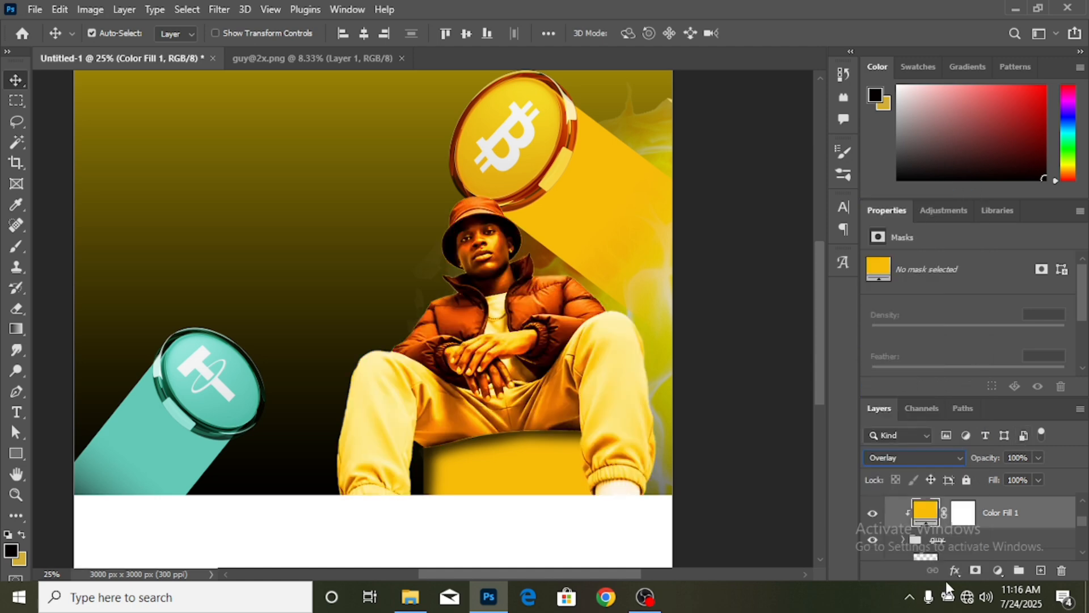
left_click(957, 571)
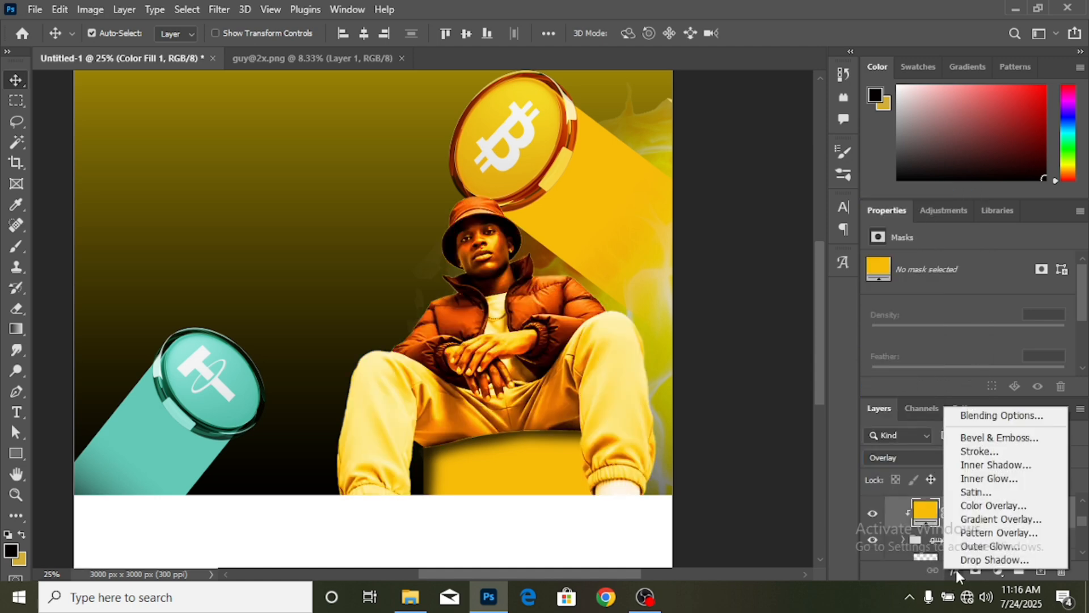
- Split Color Fill 1's Underlying Layer Blend If black slider to 0/145
left_click(1019, 417)
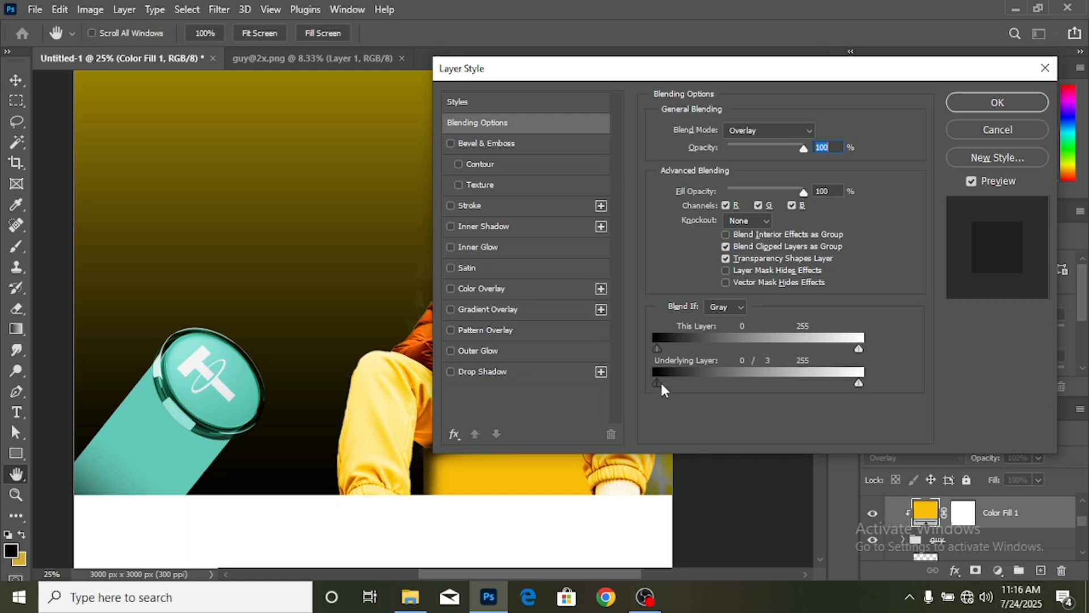
left_click_drag(659, 382, 752, 380)
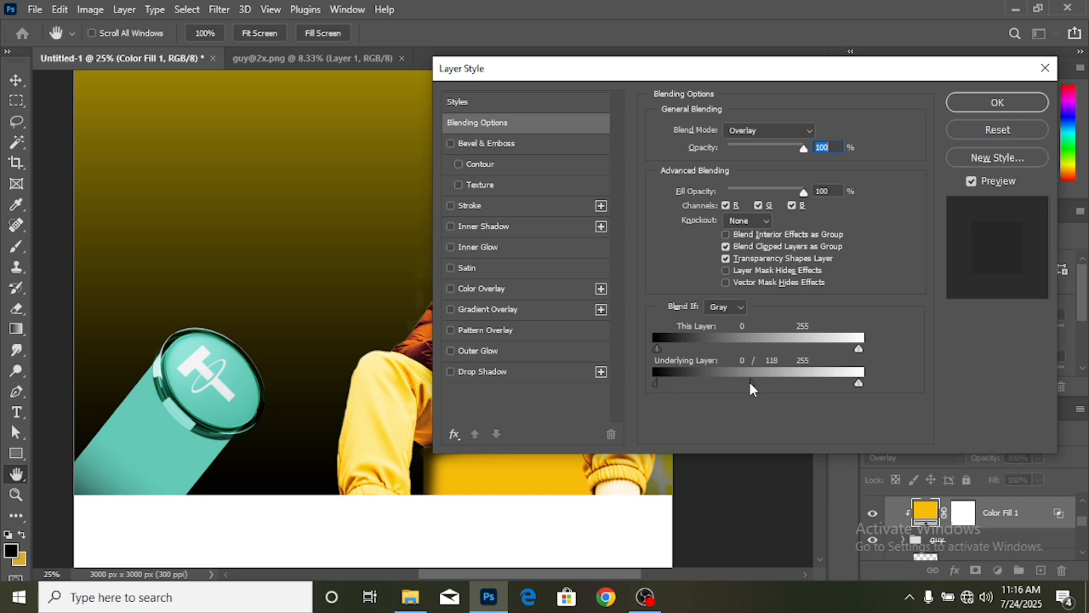
left_click_drag(547, 571, 606, 569)
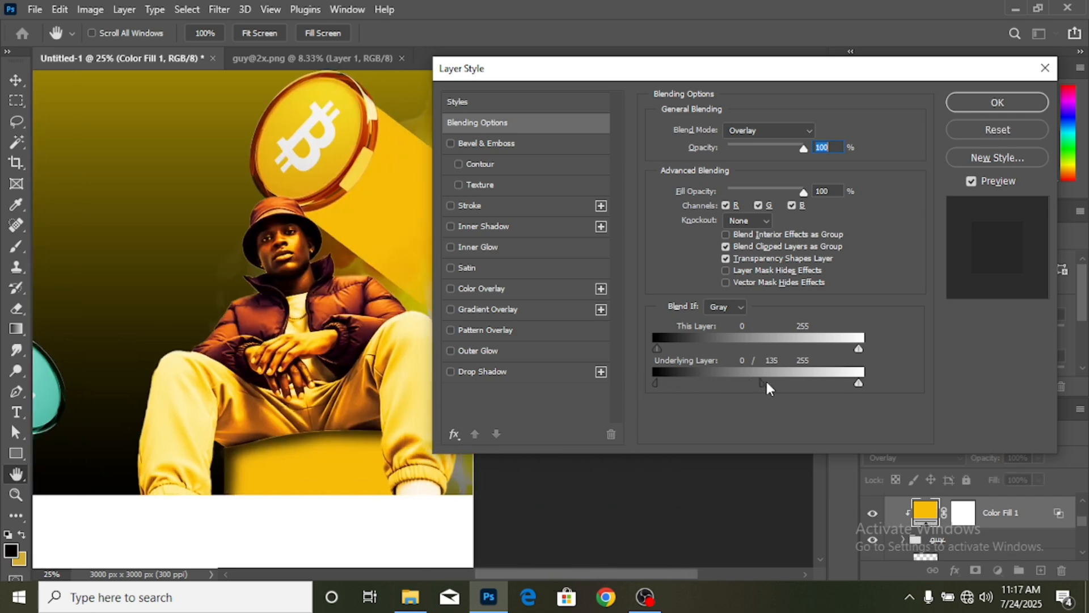
left_click_drag(794, 383, 795, 384)
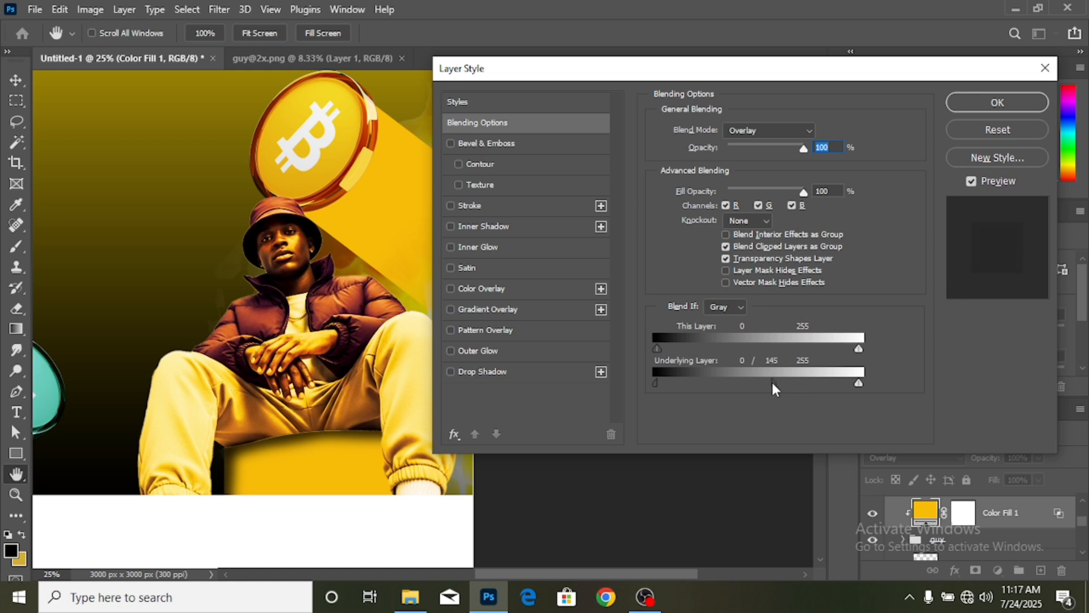
left_click(1029, 102)
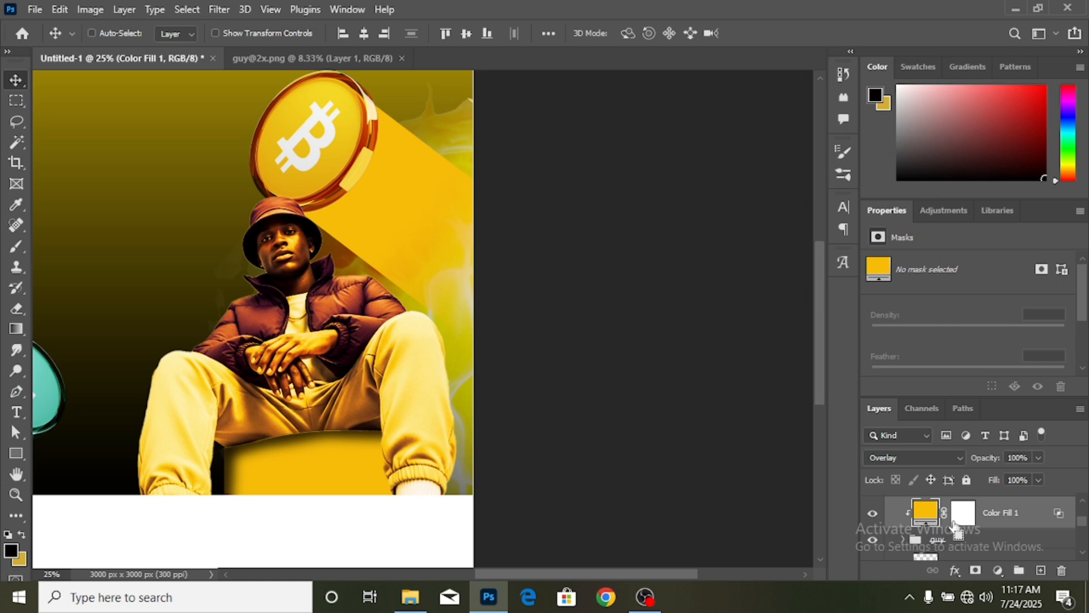
- Invert the Color Fill 1 mask to black, hiding the yellow overlay
left_click(972, 516)
key("ctrl+i")
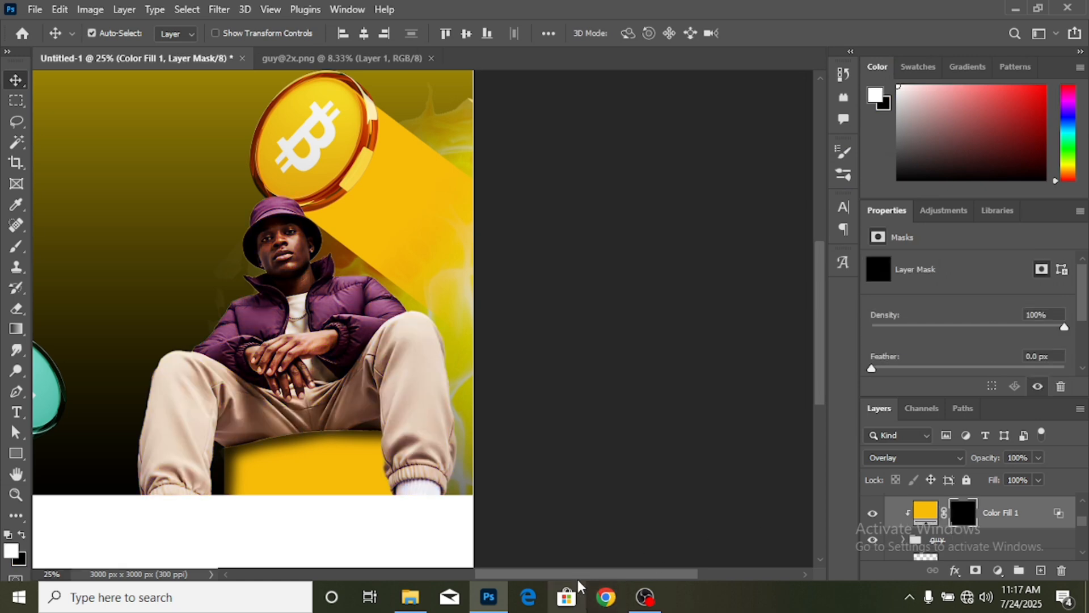
left_click_drag(582, 575, 538, 578)
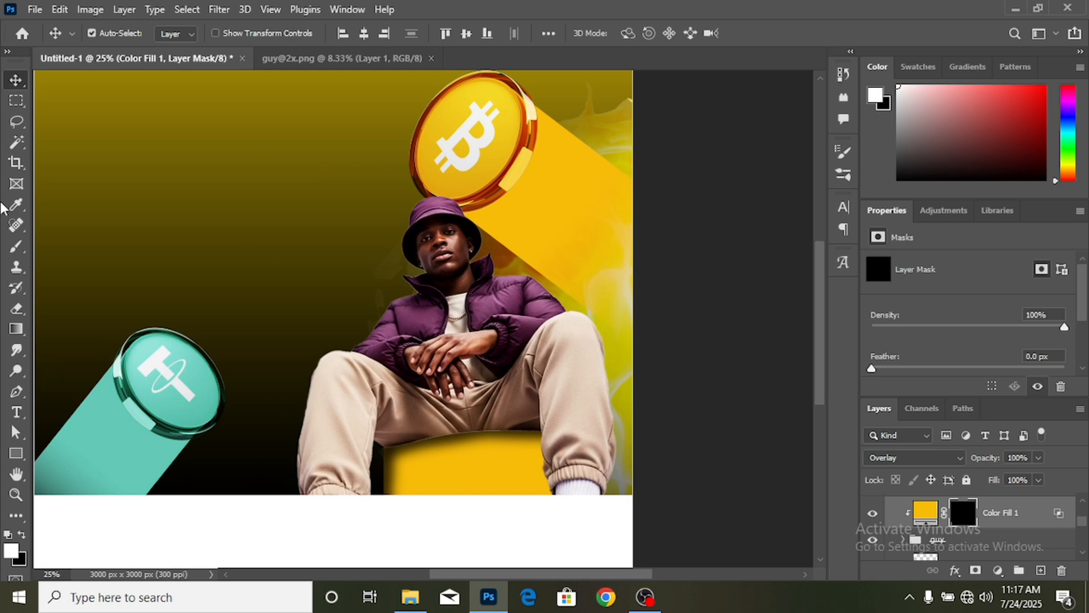
- Paint white on the mask along the man's hat, right shoulder, leg and knee edges
left_click(12, 248)
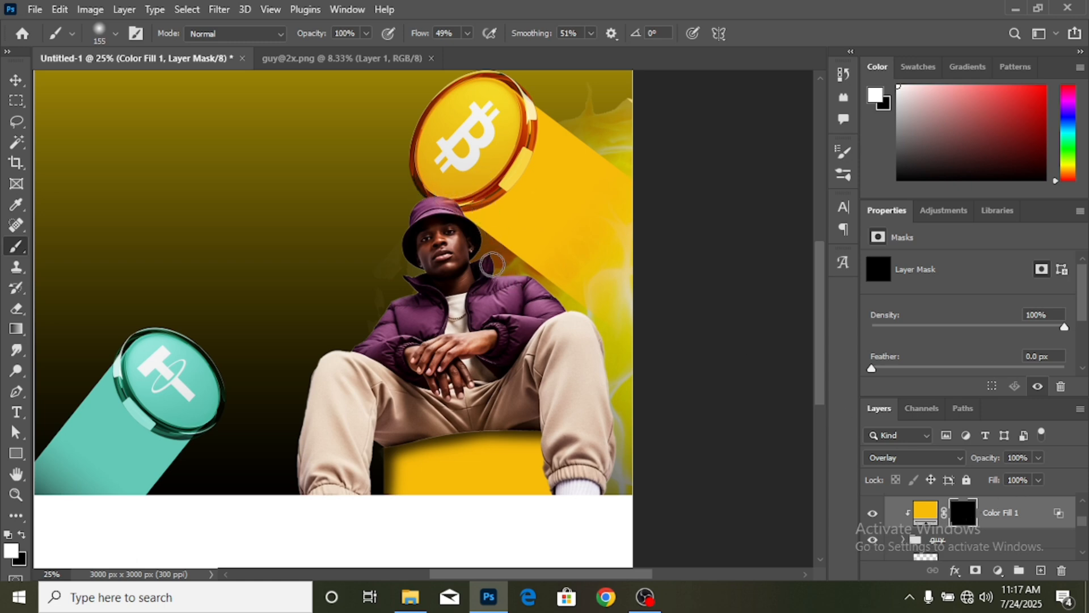
mouse_move(492, 265)
left_mouse_down()
mouse_move(532, 274)
mouse_move(512, 276)
mouse_move(534, 276)
mouse_move(550, 295)
mouse_move(537, 278)
mouse_move(582, 334)
mouse_move(554, 293)
mouse_move(607, 331)
mouse_move(597, 318)
mouse_move(612, 365)
left_mouse_up()
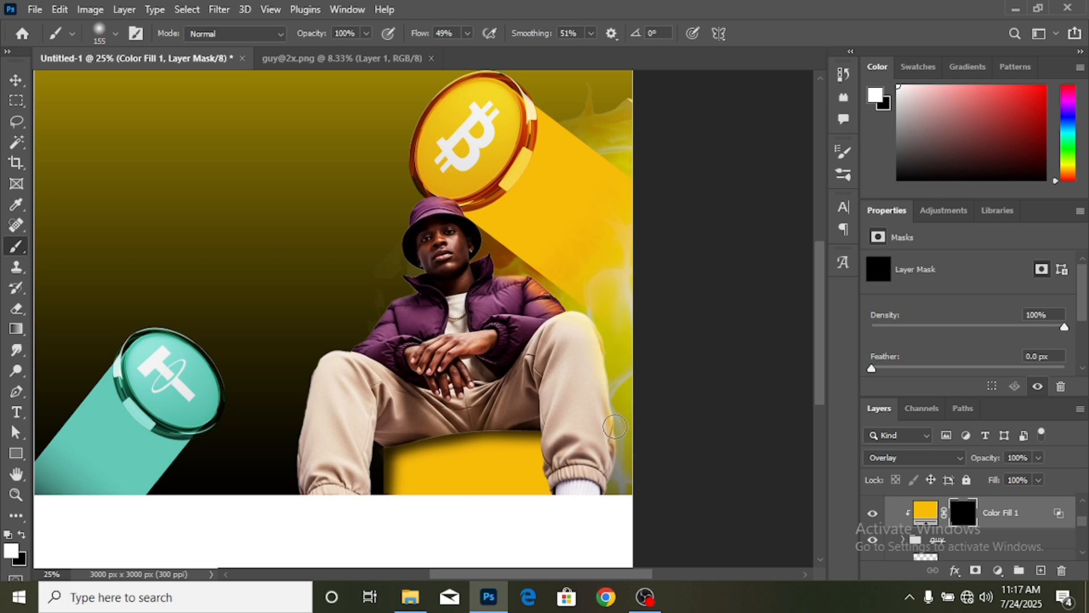
left_click_drag(615, 427, 615, 457)
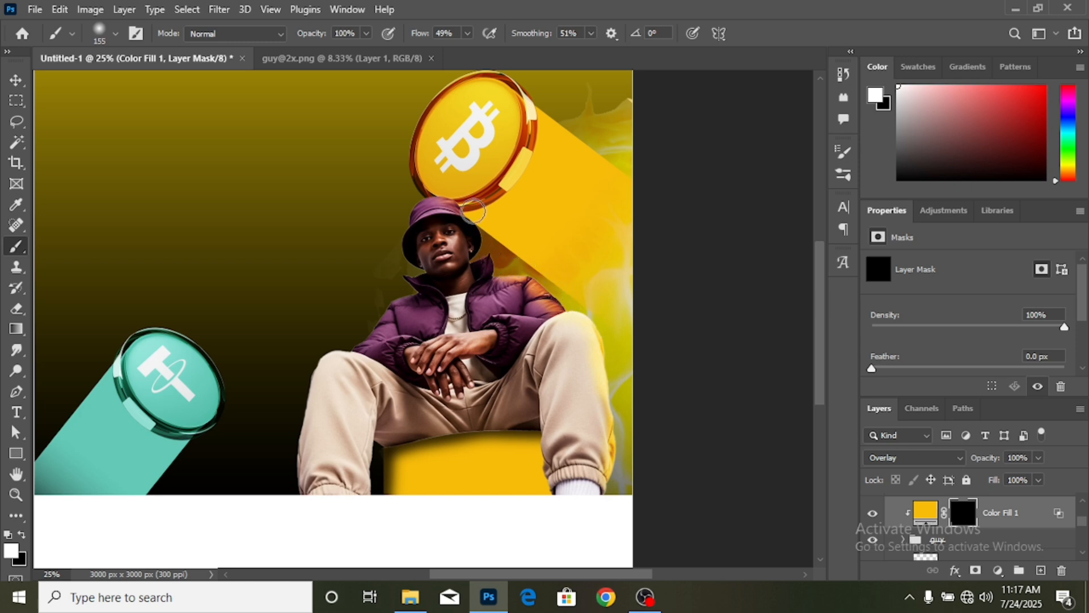
mouse_move(471, 211)
left_mouse_down()
mouse_move(423, 190)
mouse_move(463, 210)
left_mouse_up()
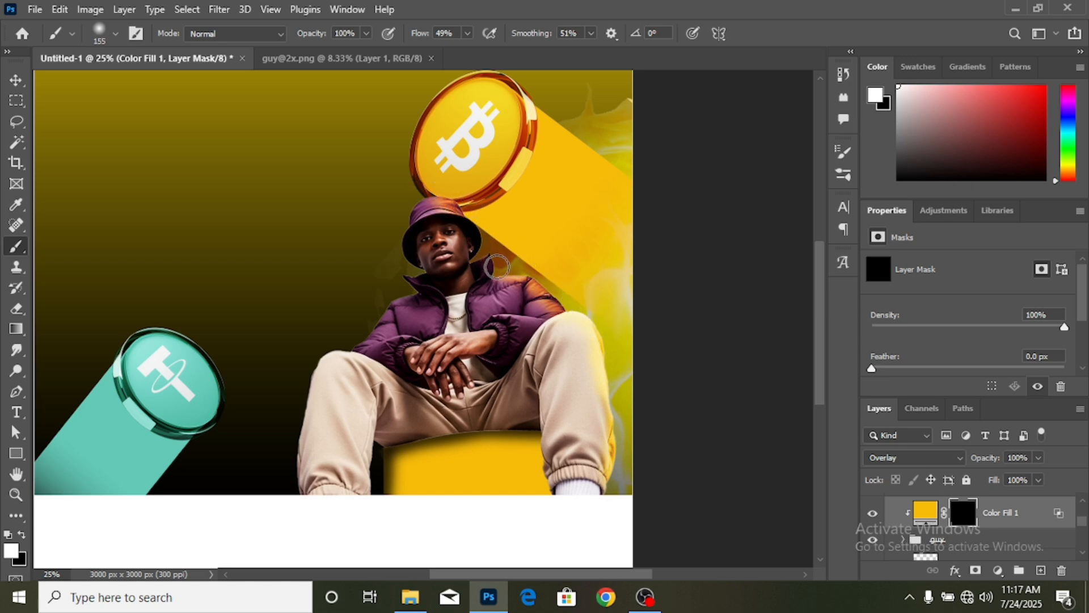
mouse_move(497, 267)
left_mouse_down()
mouse_move(519, 269)
mouse_move(477, 253)
mouse_move(475, 278)
left_mouse_up()
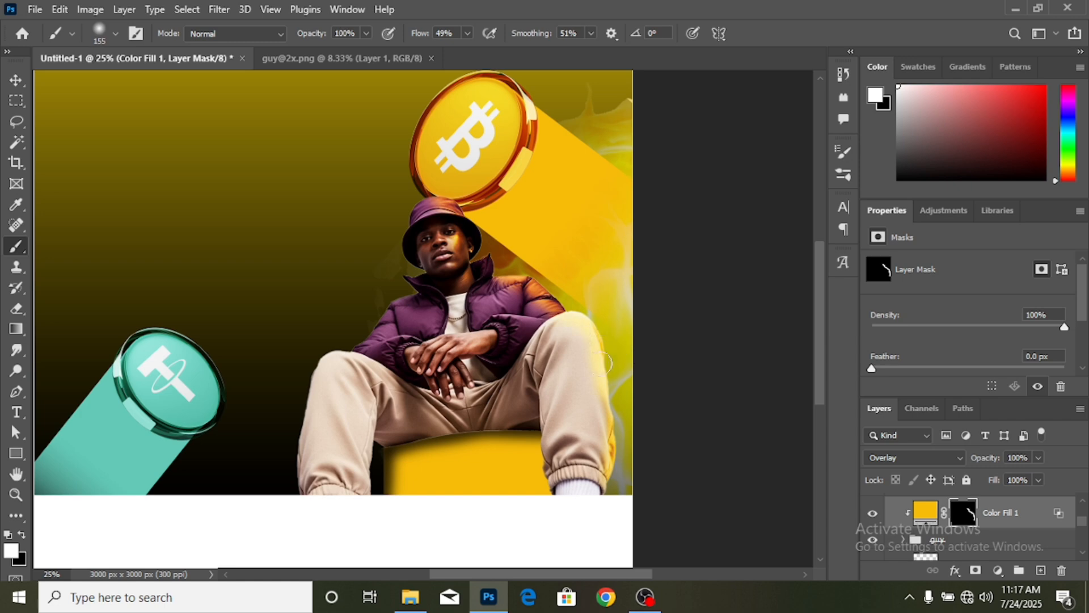
left_click_drag(611, 451, 618, 507)
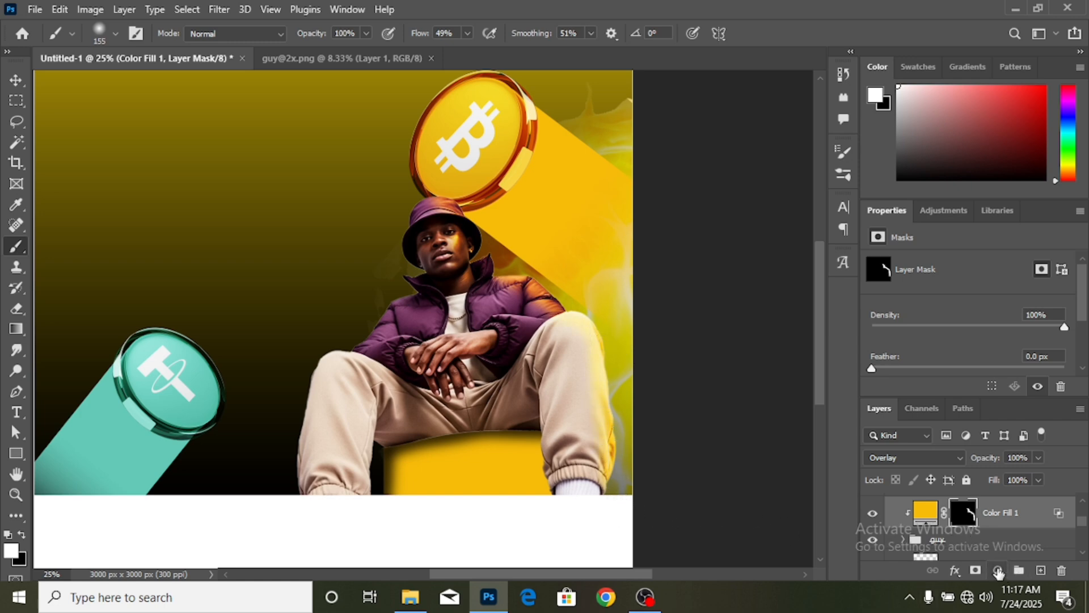
left_click(998, 570)
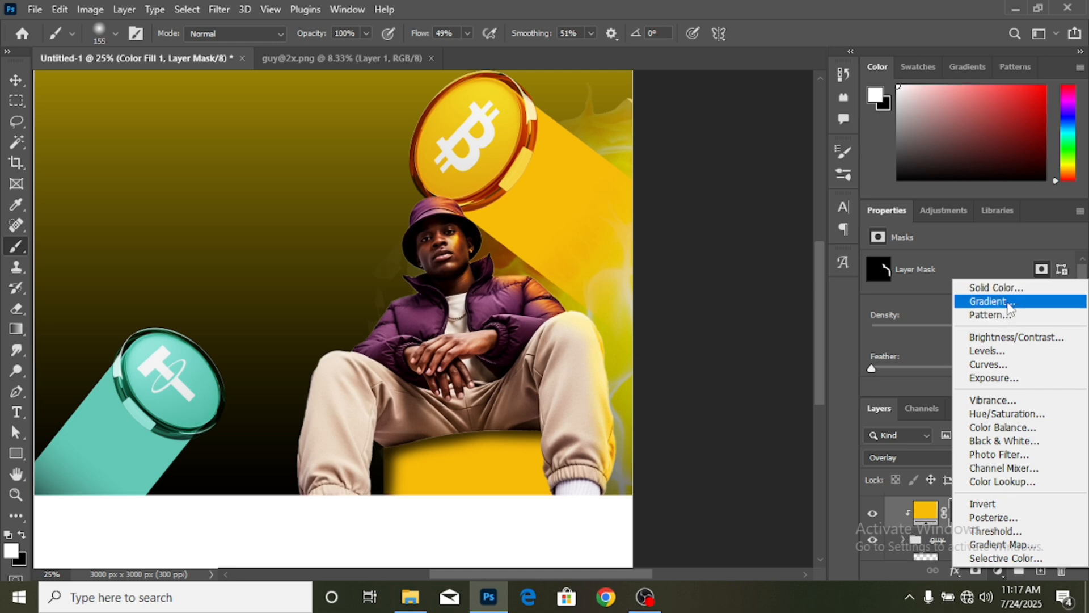
- Add a second Solid Color fill layer clipped to the guy group
left_click(1002, 285)
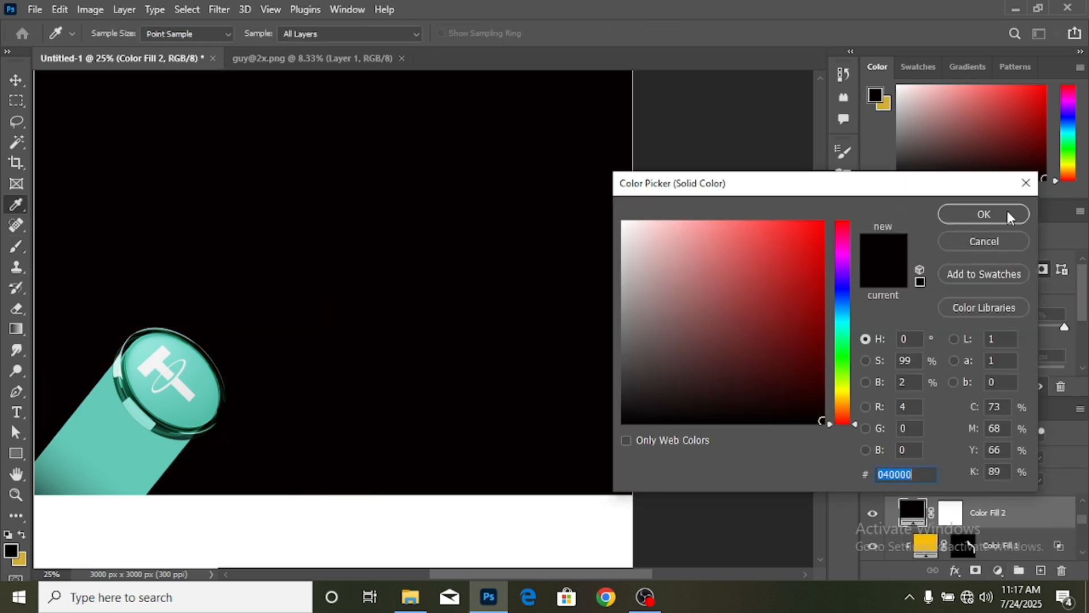
left_click(1008, 212)
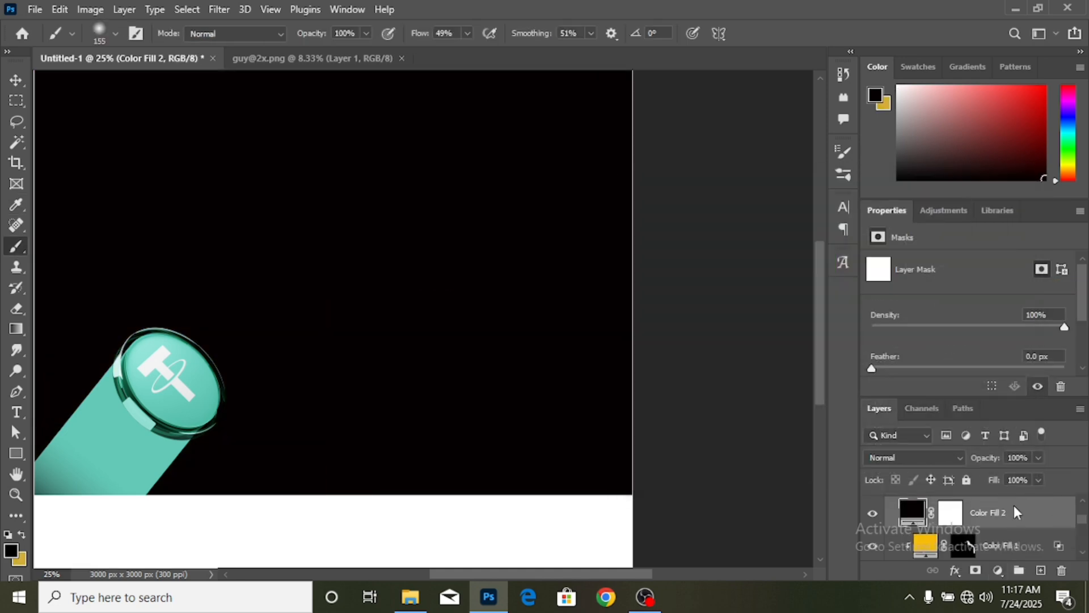
right_click(1013, 508)
left_click(889, 328)
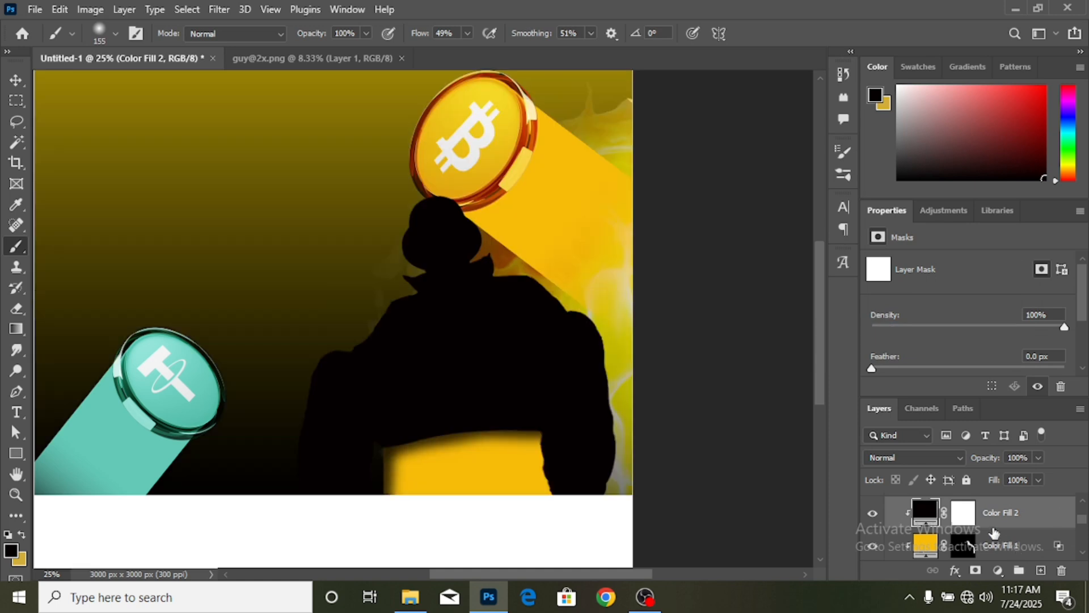
left_click(956, 457)
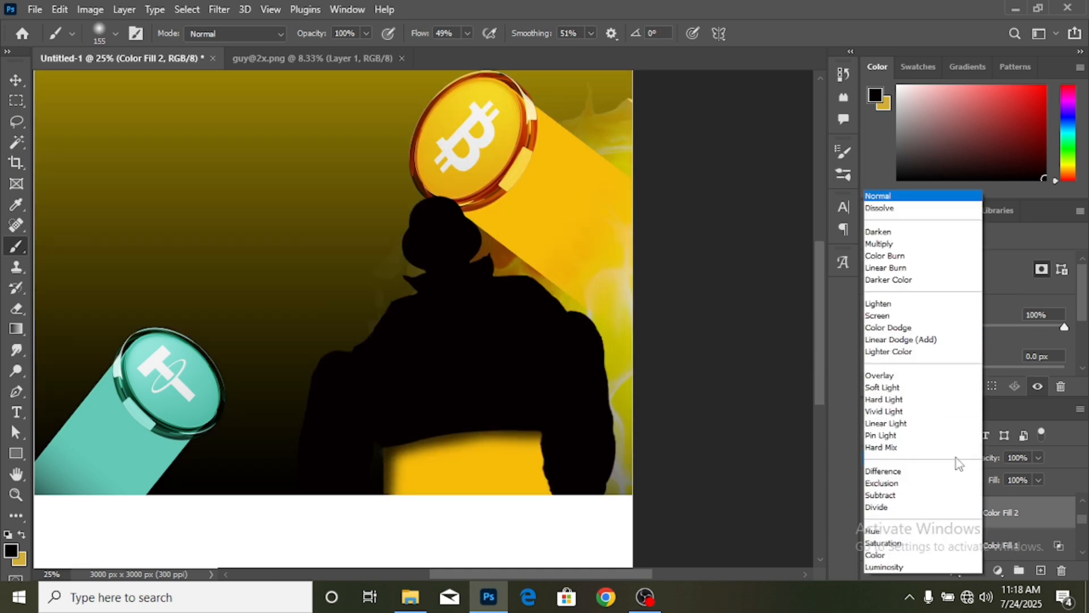
left_click(1023, 506)
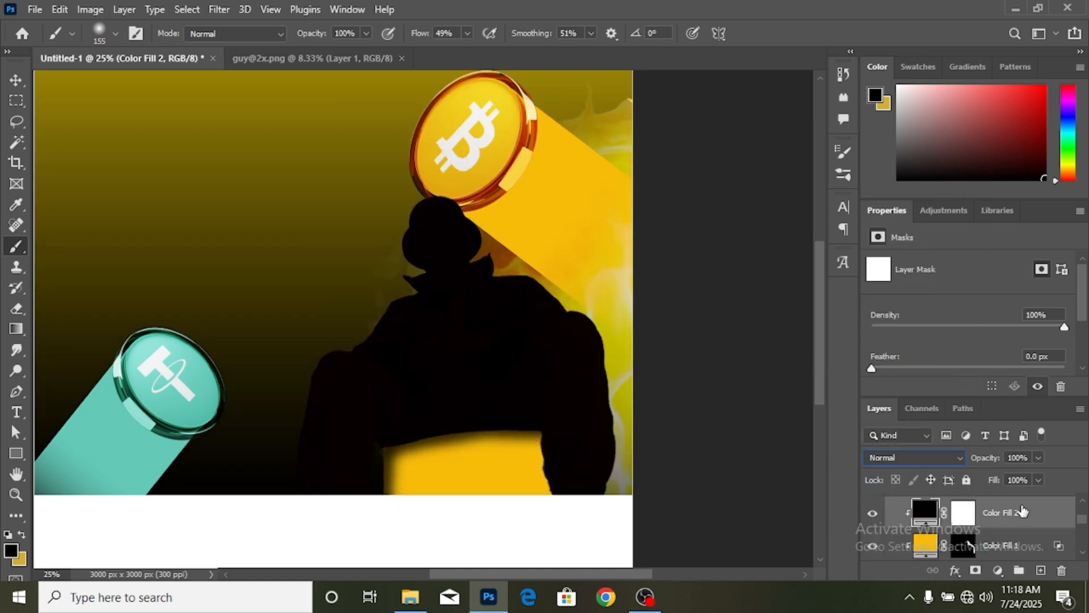
- Set Color Fill 2 to the sampled yellow f7bc09 in Linear Dodge (Add) mode
double_click(930, 513)
left_click(567, 172)
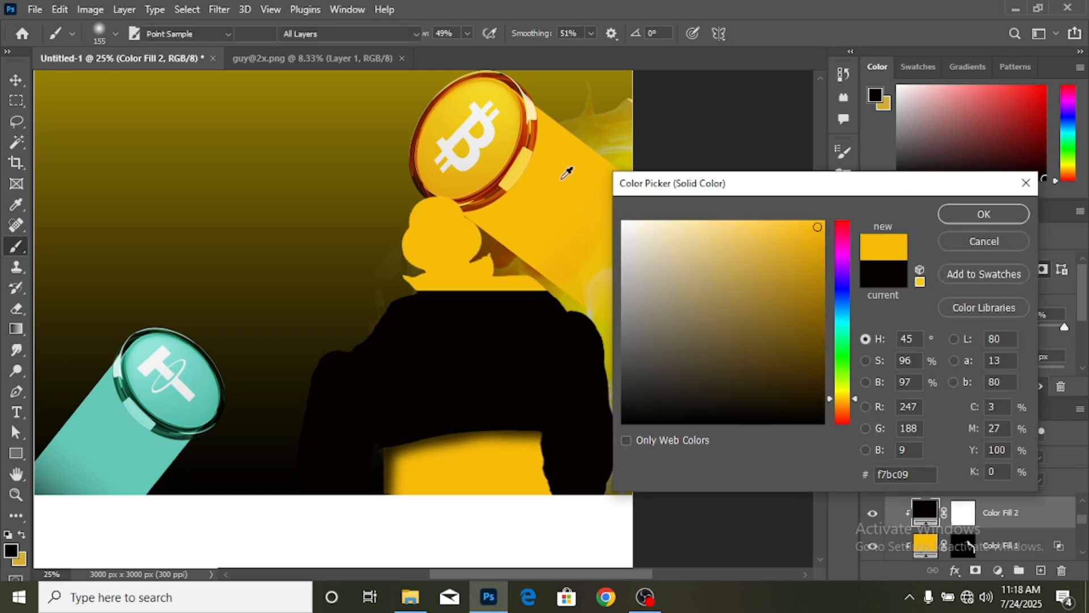
left_click(984, 214)
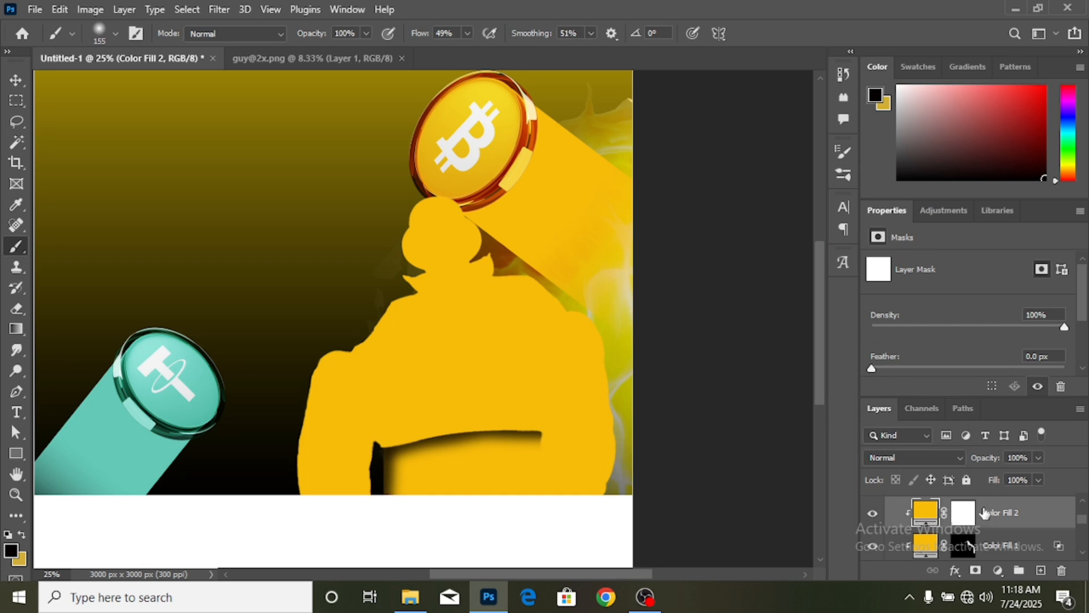
left_click(949, 458)
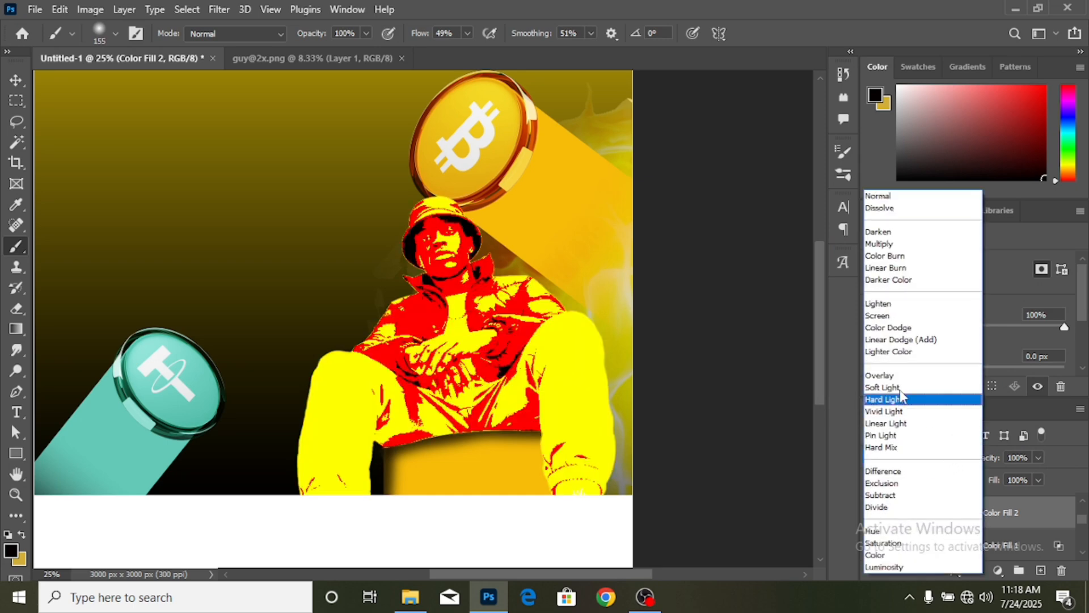
left_click(905, 341)
left_click(957, 571)
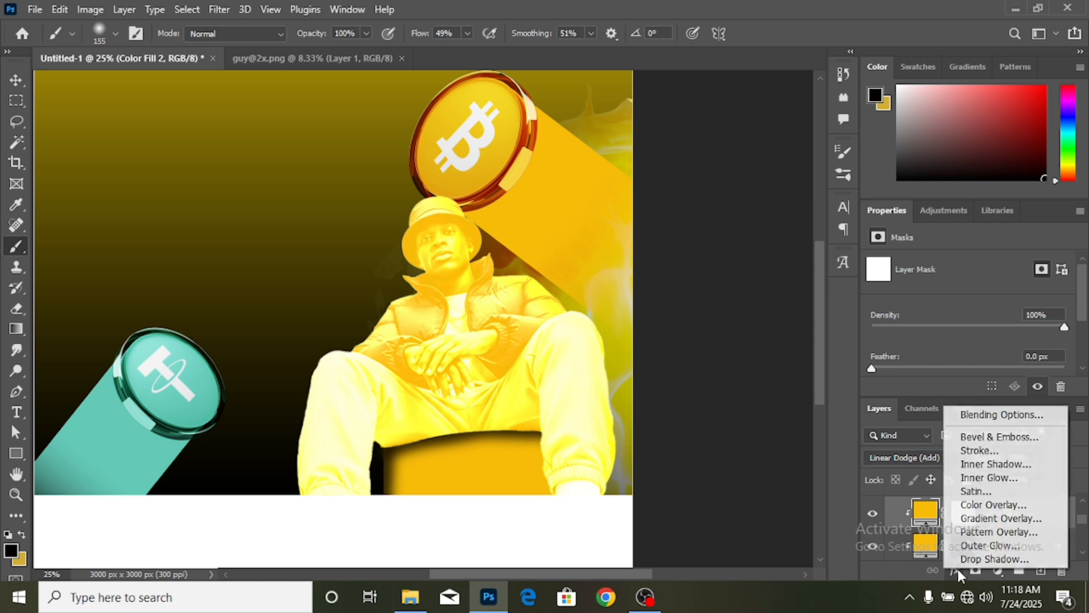
- Split Color Fill 2's Underlying Layer Blend If black slider to 0/130
left_click(1003, 415)
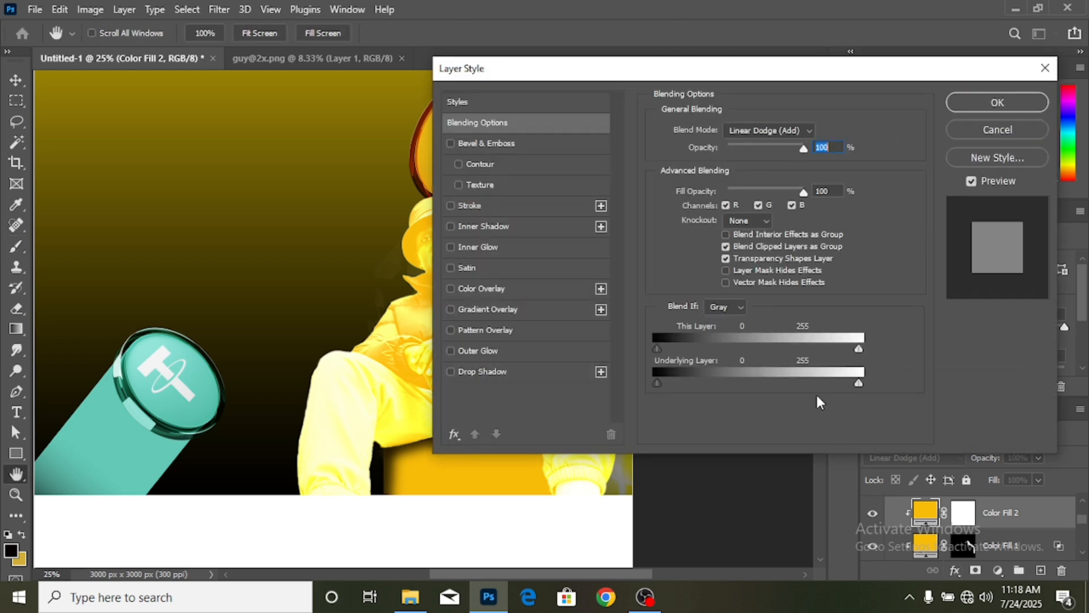
left_click_drag(587, 574, 635, 573)
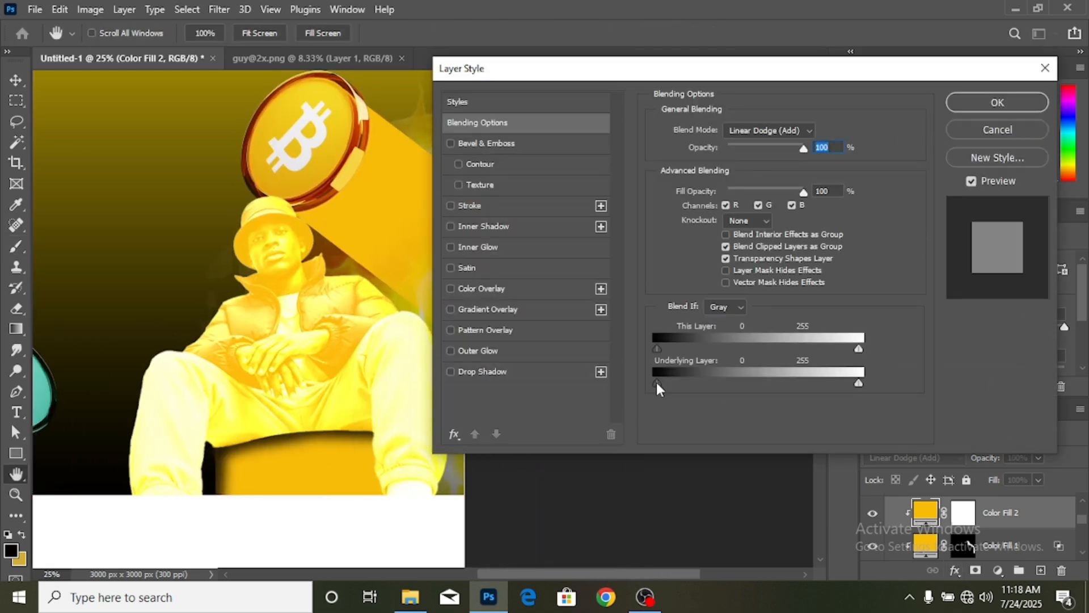
left_click_drag(658, 384, 759, 397)
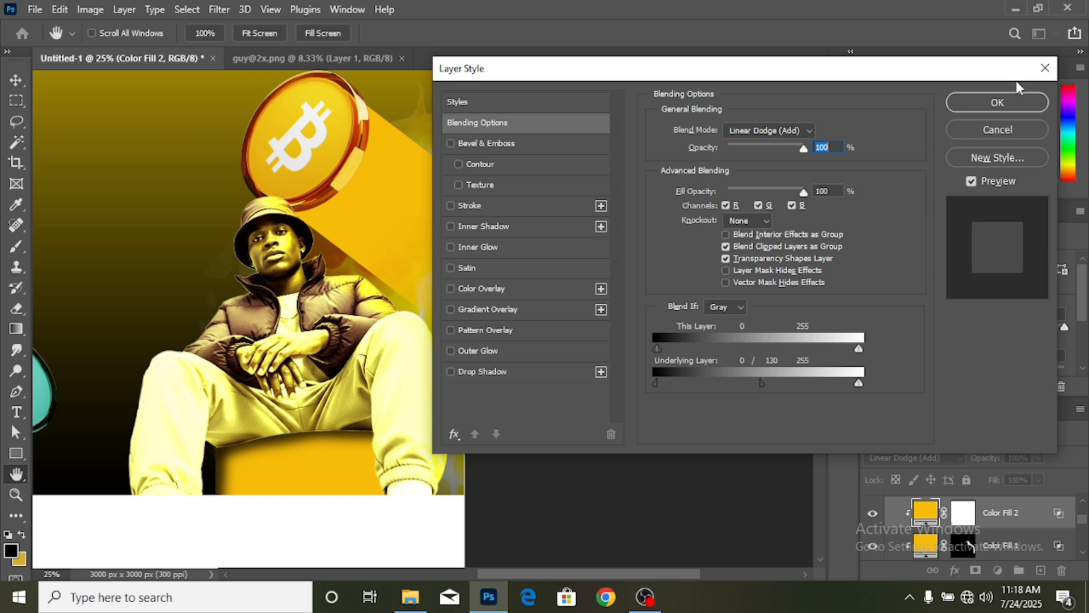
left_click(1015, 104)
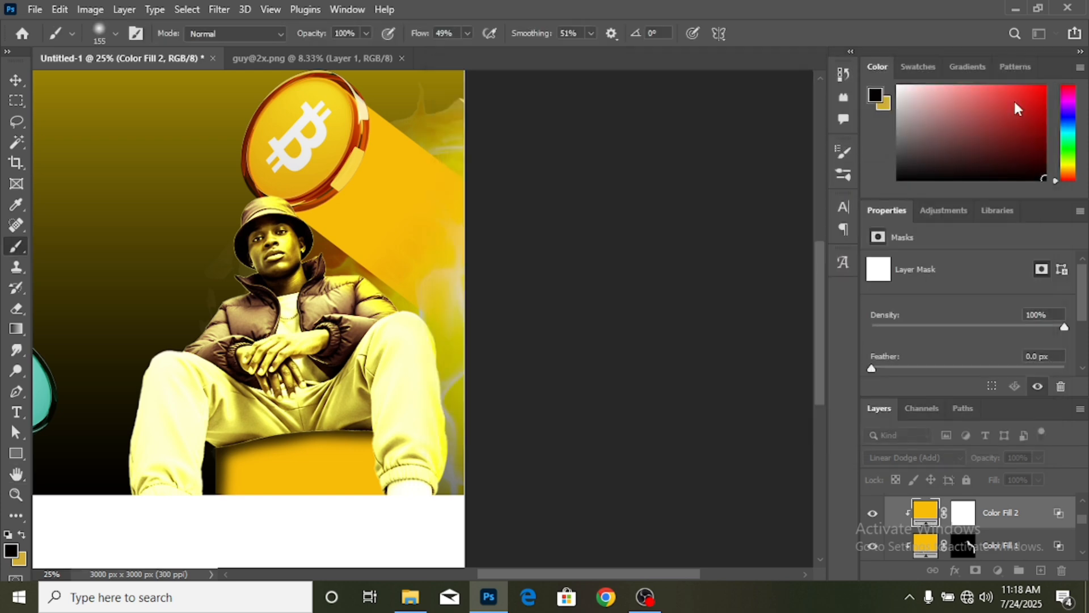
- Invert Color Fill 2's mask to black and paint white glow on the hat, ear and knee
left_click(965, 517)
key("d")
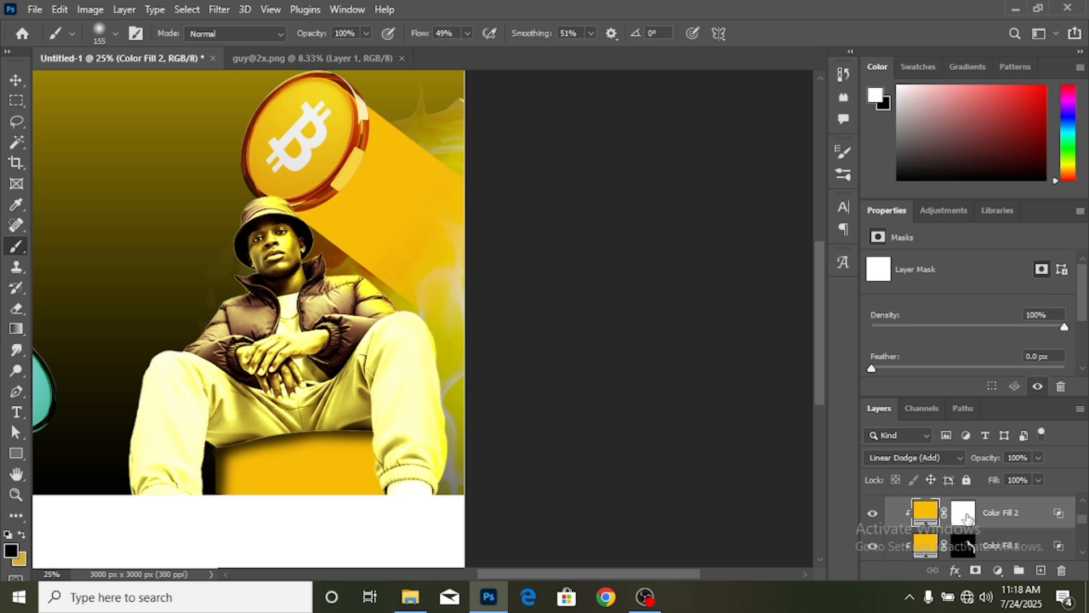
key("ctrl+i")
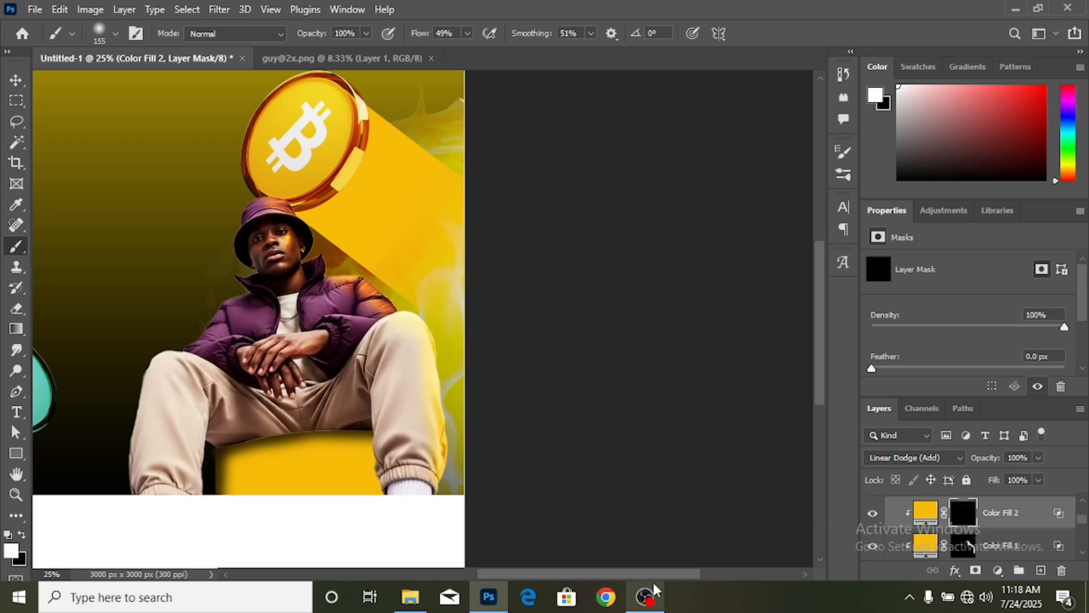
left_click_drag(662, 575, 619, 575)
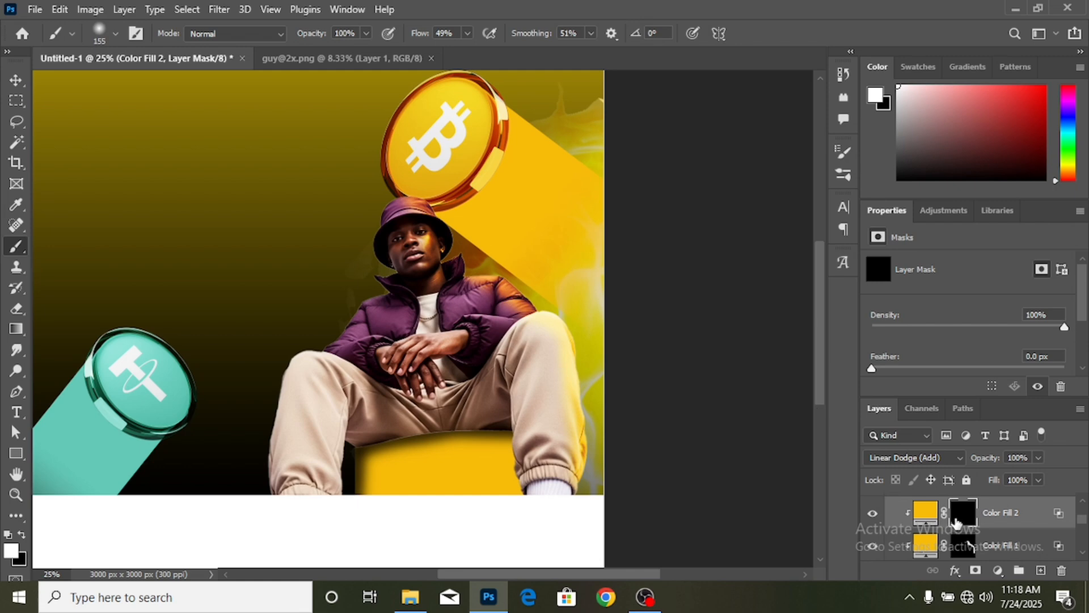
mouse_move(418, 193)
left_mouse_down()
mouse_move(453, 227)
mouse_move(440, 222)
mouse_move(458, 281)
mouse_move(428, 228)
mouse_move(454, 284)
mouse_move(466, 271)
mouse_move(514, 282)
mouse_move(504, 273)
mouse_move(559, 332)
mouse_move(530, 298)
mouse_move(556, 321)
left_mouse_up()
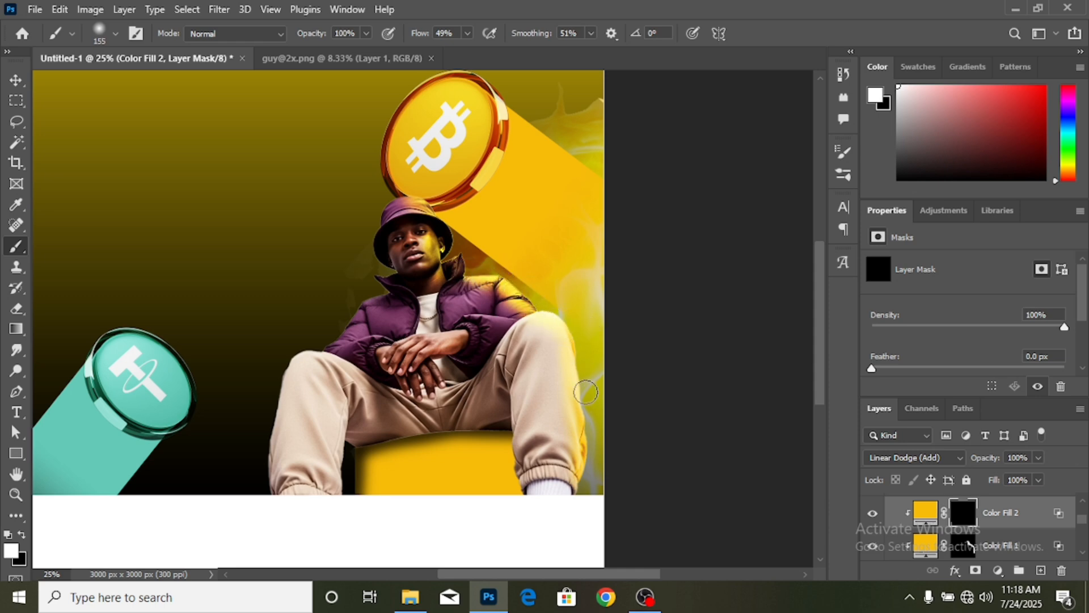
left_click_drag(586, 392, 595, 471)
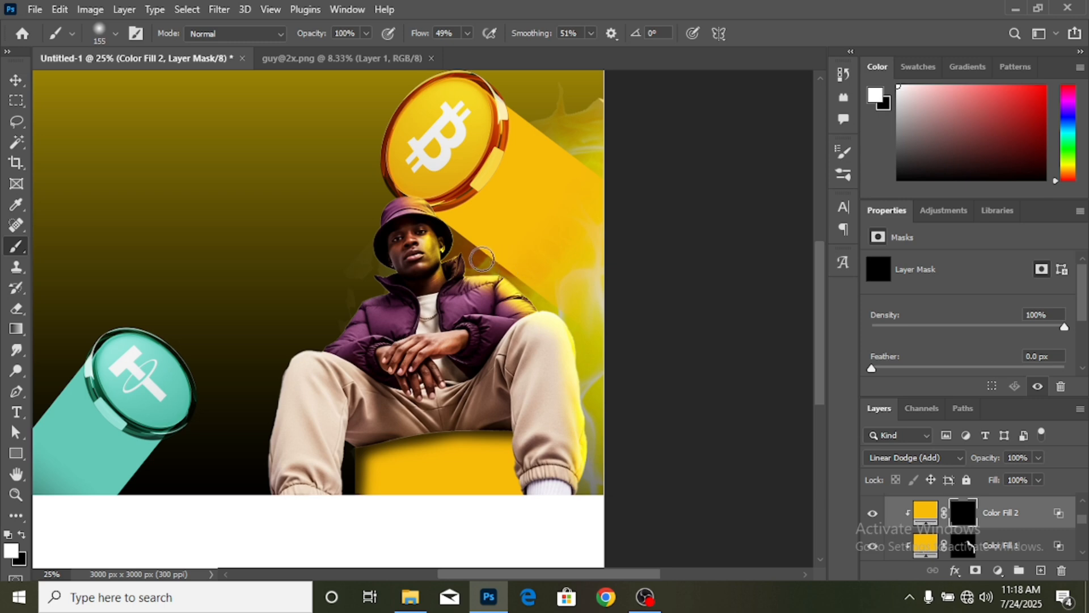
mouse_move(444, 233)
left_mouse_down()
mouse_move(426, 198)
mouse_move(452, 223)
mouse_move(409, 195)
mouse_move(455, 238)
mouse_move(450, 267)
mouse_move(502, 279)
mouse_move(560, 342)
mouse_move(526, 310)
left_mouse_up()
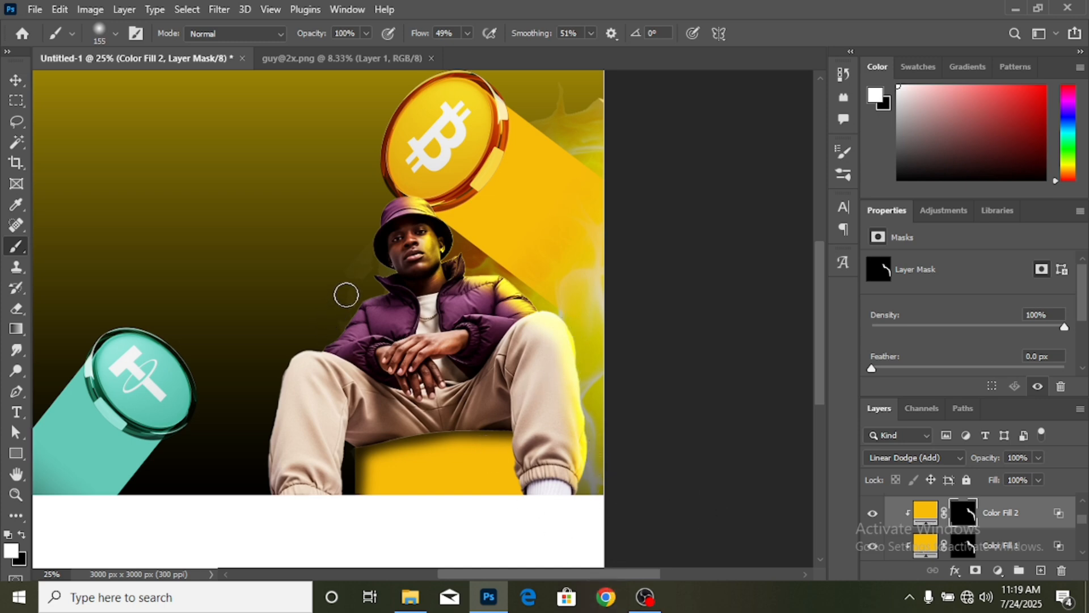
- Try rim glow strokes on the left sleeve and trouser leg, then undo them
mouse_move(316, 341)
left_mouse_down()
mouse_move(394, 287)
mouse_move(337, 322)
left_mouse_up()
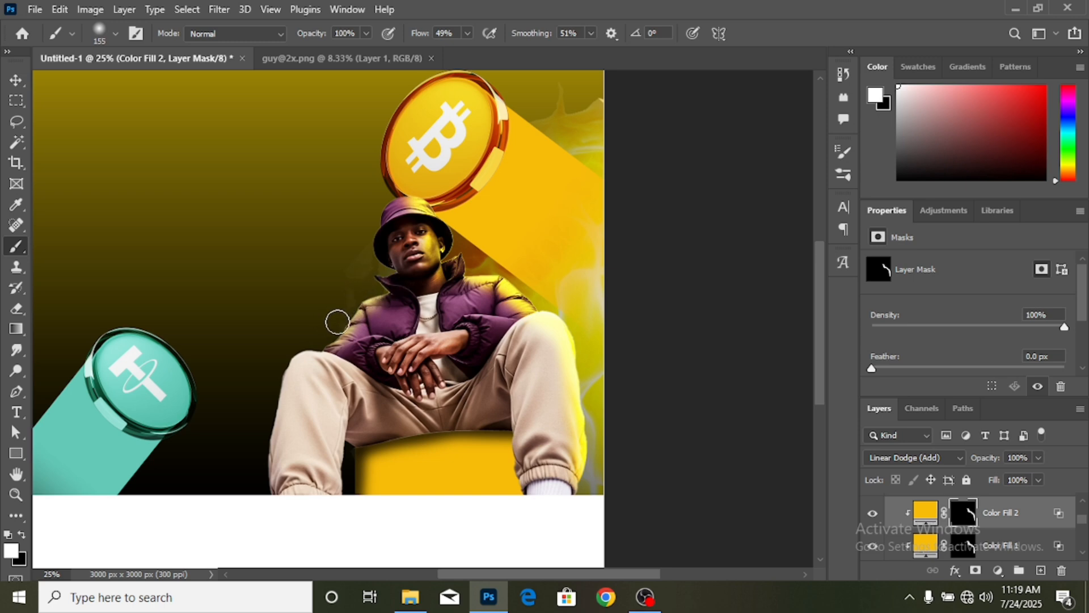
mouse_move(282, 353)
left_mouse_down()
mouse_move(262, 455)
mouse_move(270, 426)
mouse_move(270, 499)
mouse_move(291, 383)
mouse_move(309, 341)
left_mouse_up()
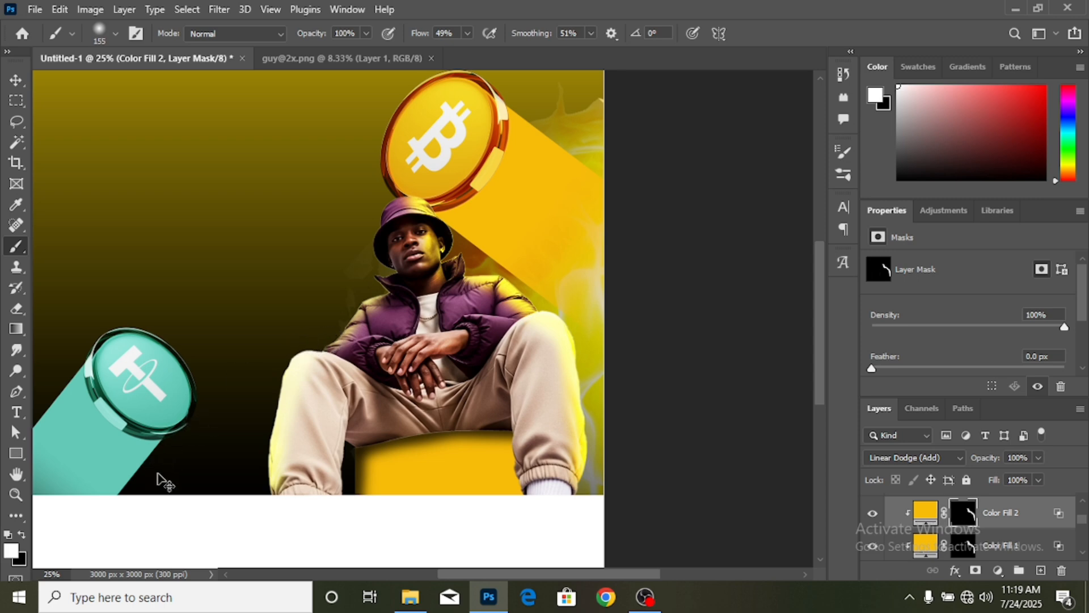
key("ctrl+z")
key("ctrl+z")
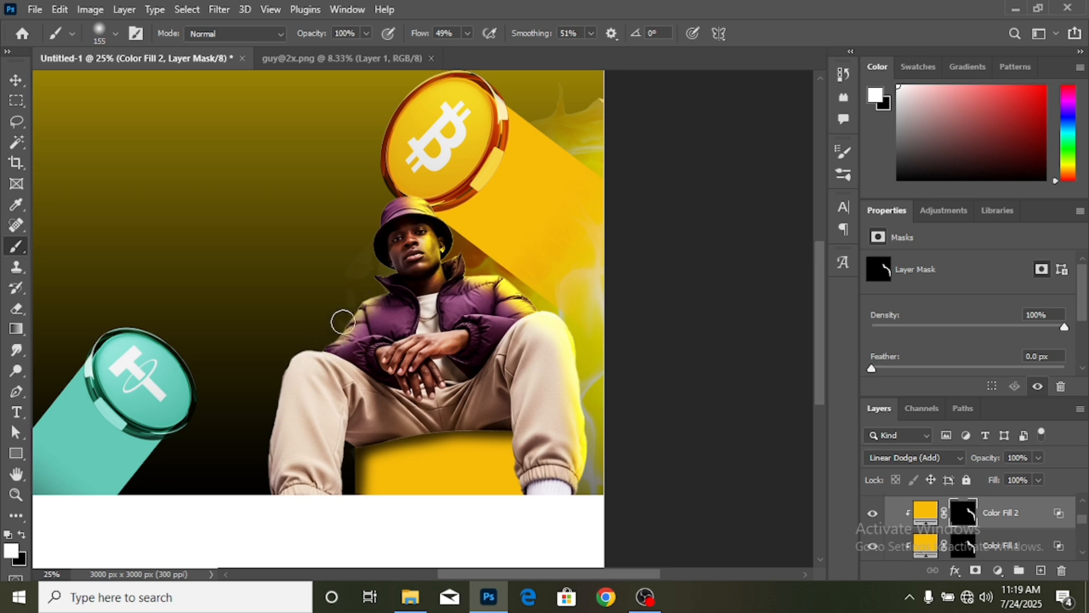
mouse_move(343, 322)
left_mouse_down()
mouse_move(381, 284)
mouse_move(323, 341)
left_mouse_up()
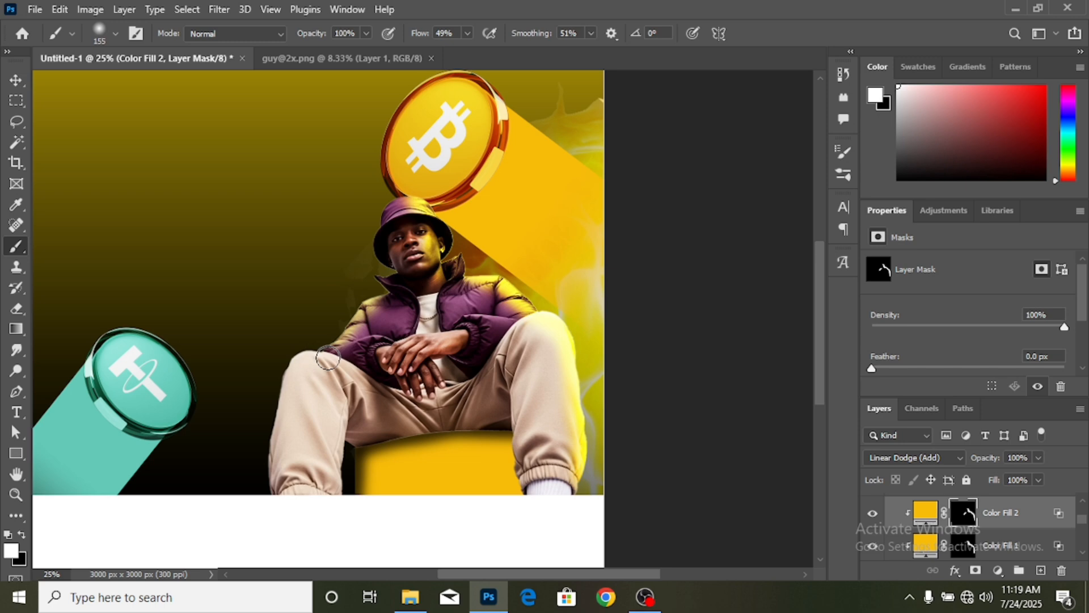
key("ctrl+z")
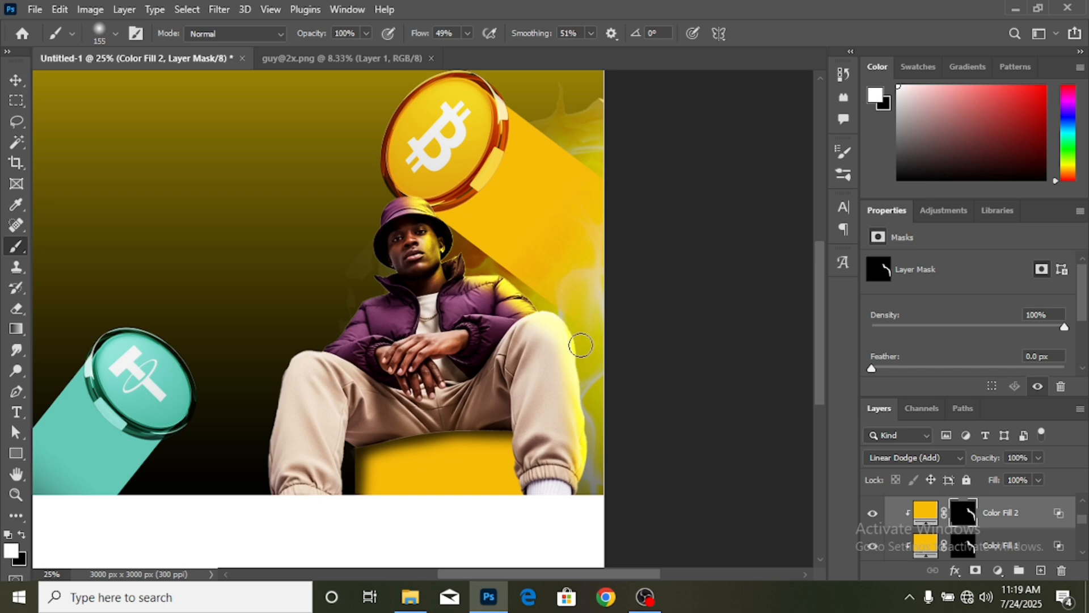
left_click(16, 80)
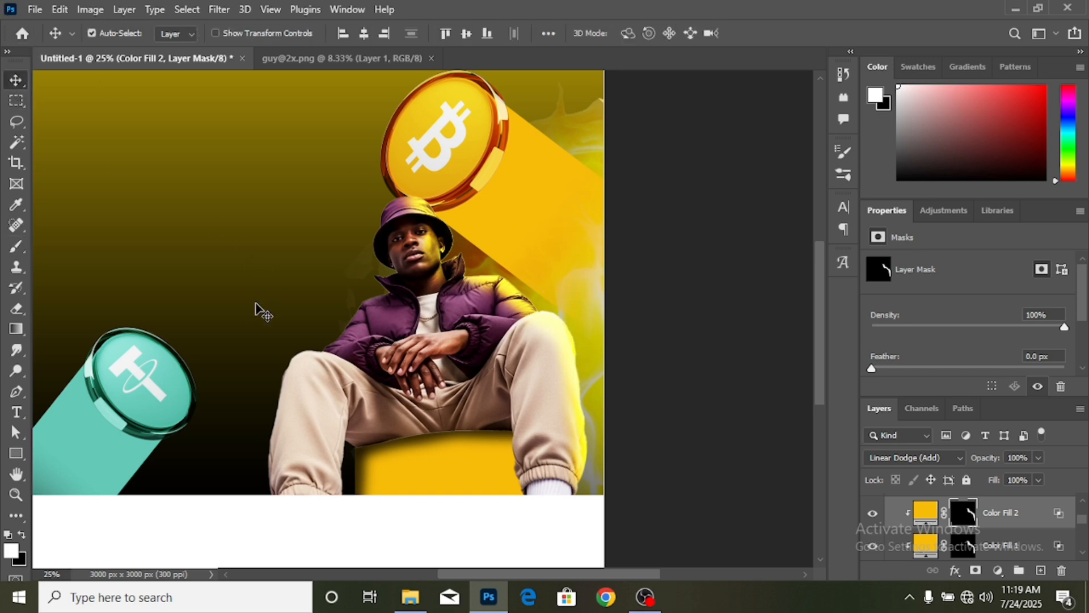
scroll(1010, 537, "down", 1)
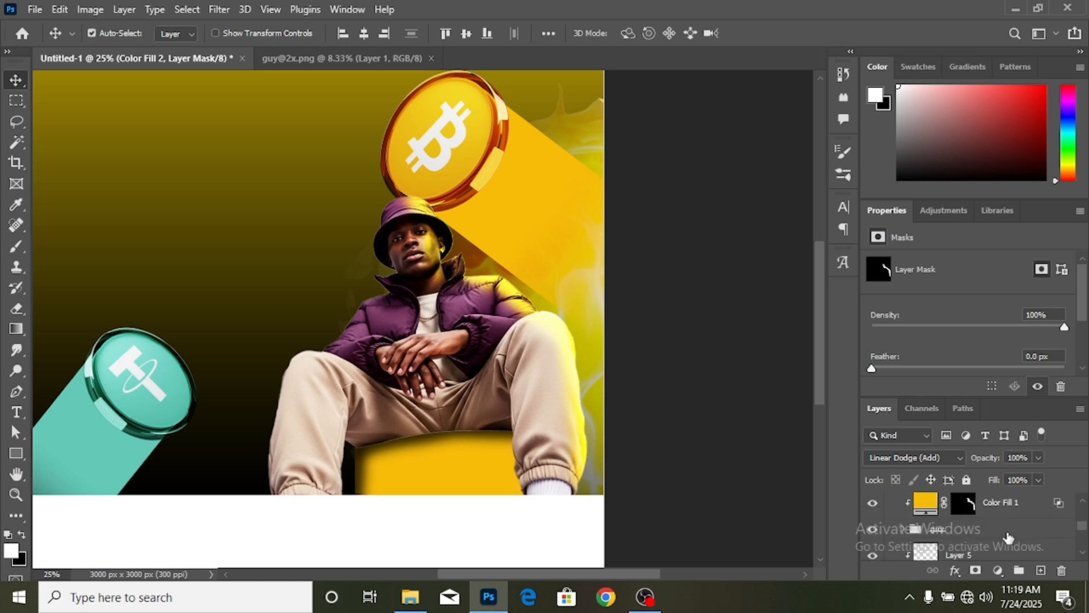
- Add an Exposure adjustment with Gamma Correction 0.33 and invert its mask to black
left_click(977, 530)
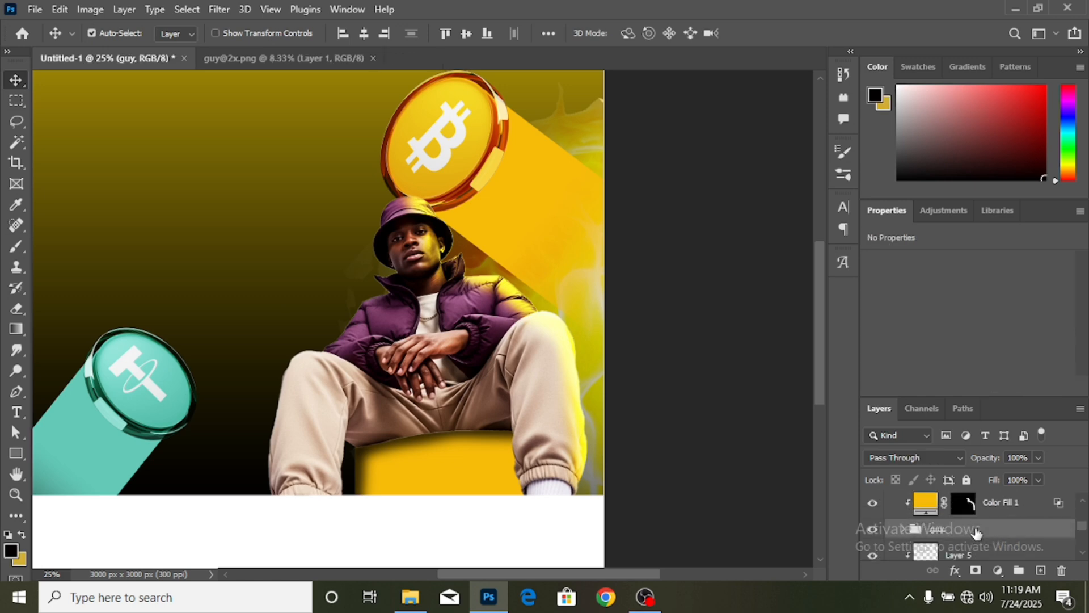
left_click(999, 569)
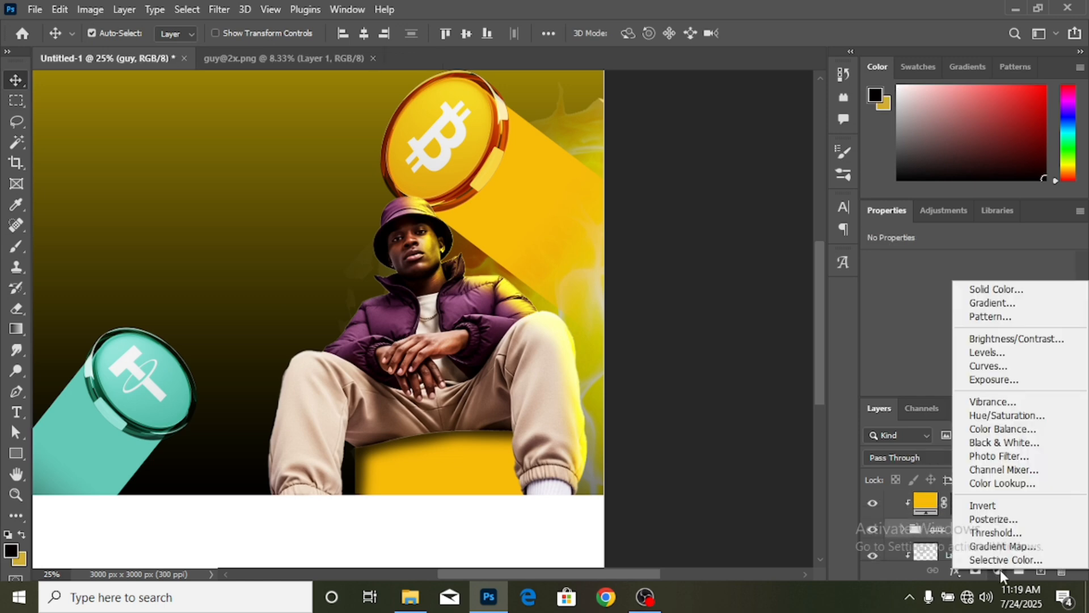
left_click(1013, 381)
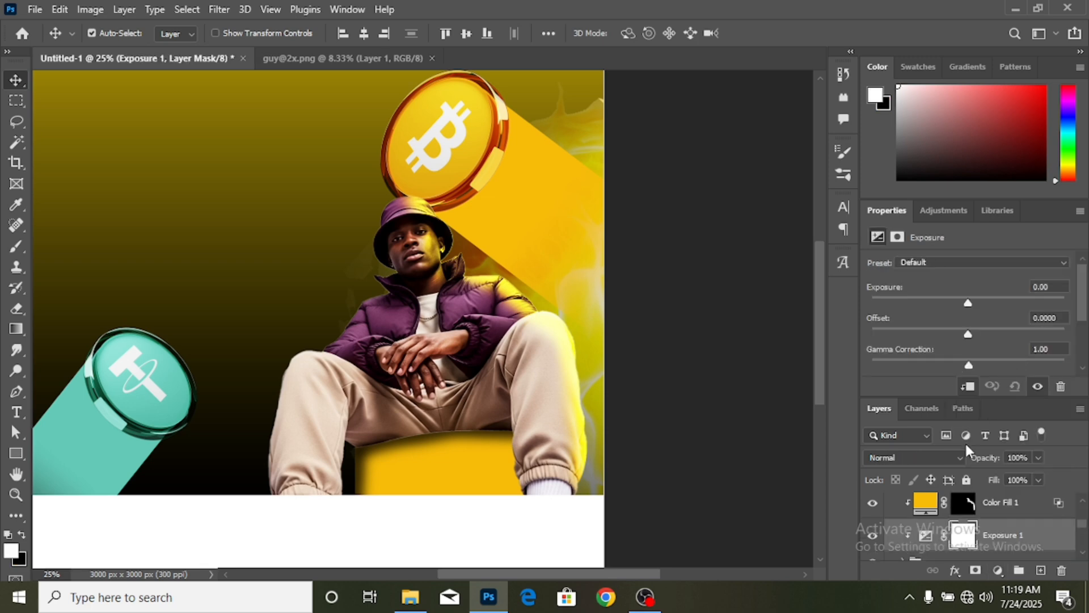
left_click(1018, 361)
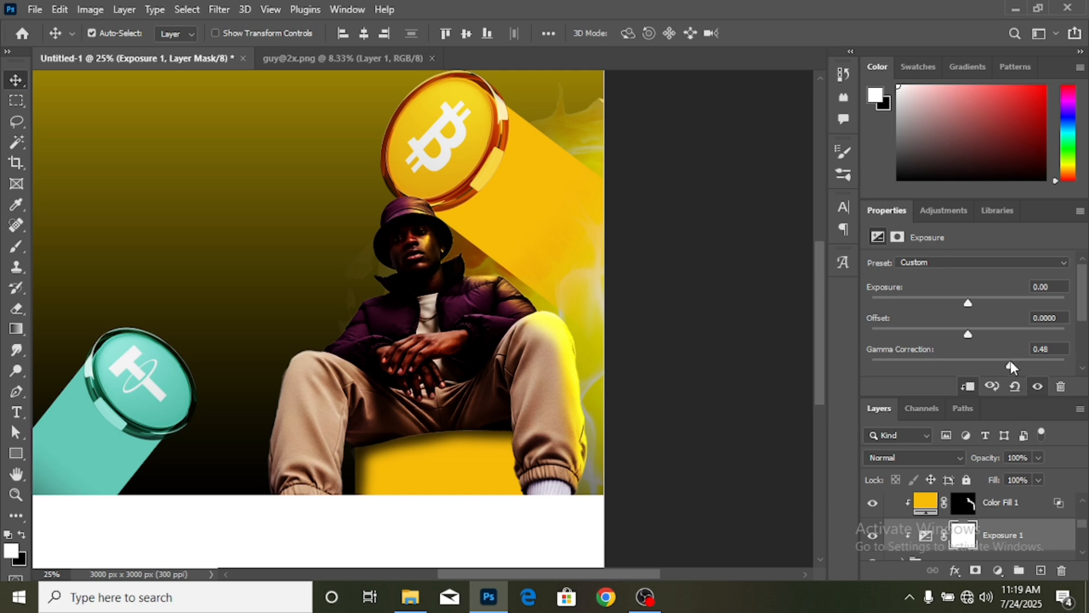
left_click_drag(1012, 361, 1010, 364)
left_click(1025, 363)
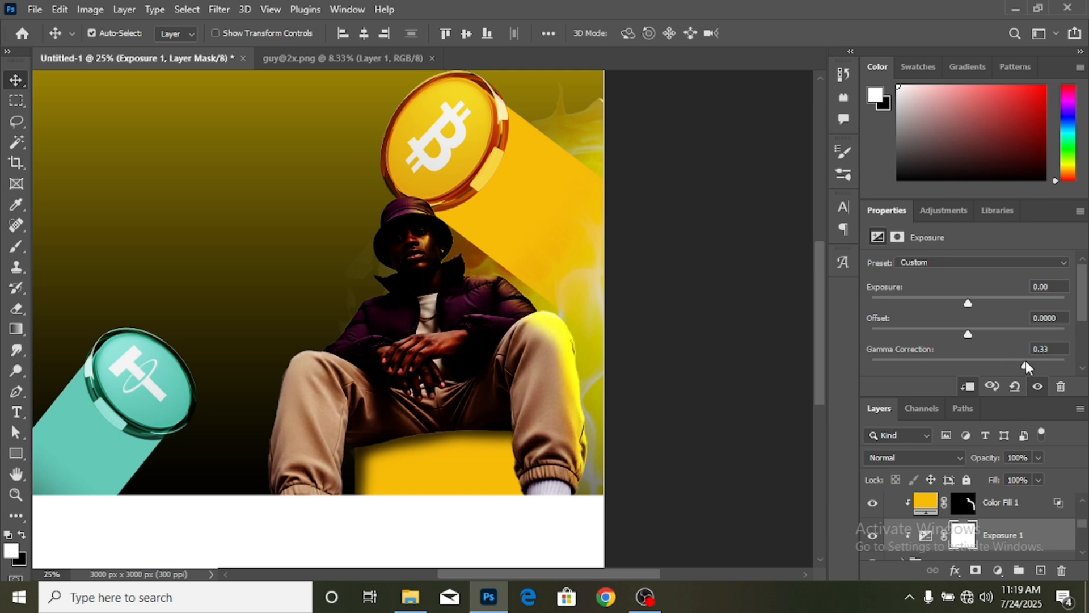
left_click(959, 542)
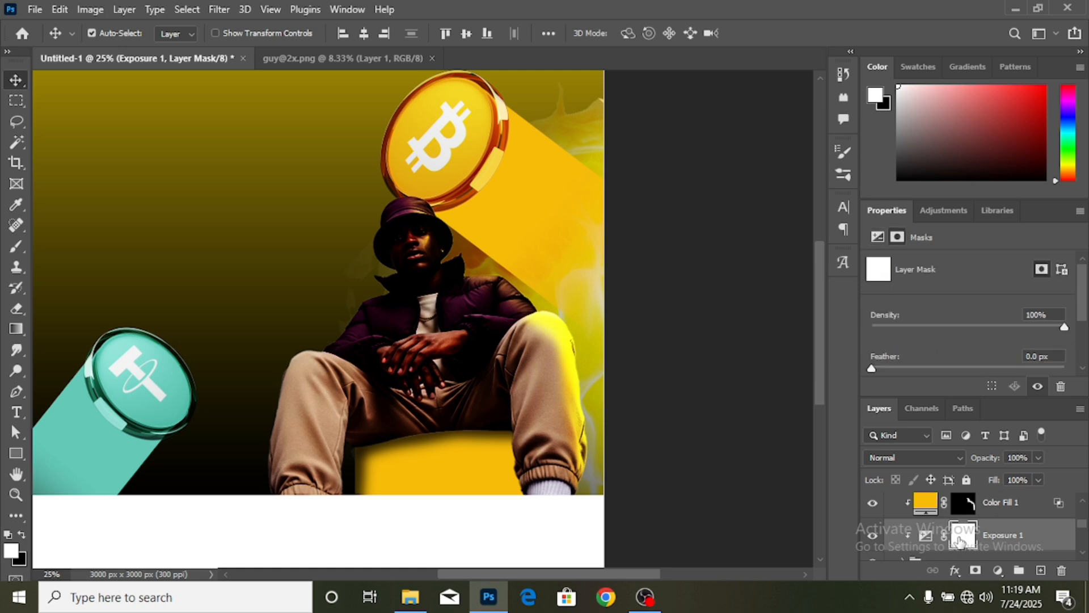
key("ctrl+i")
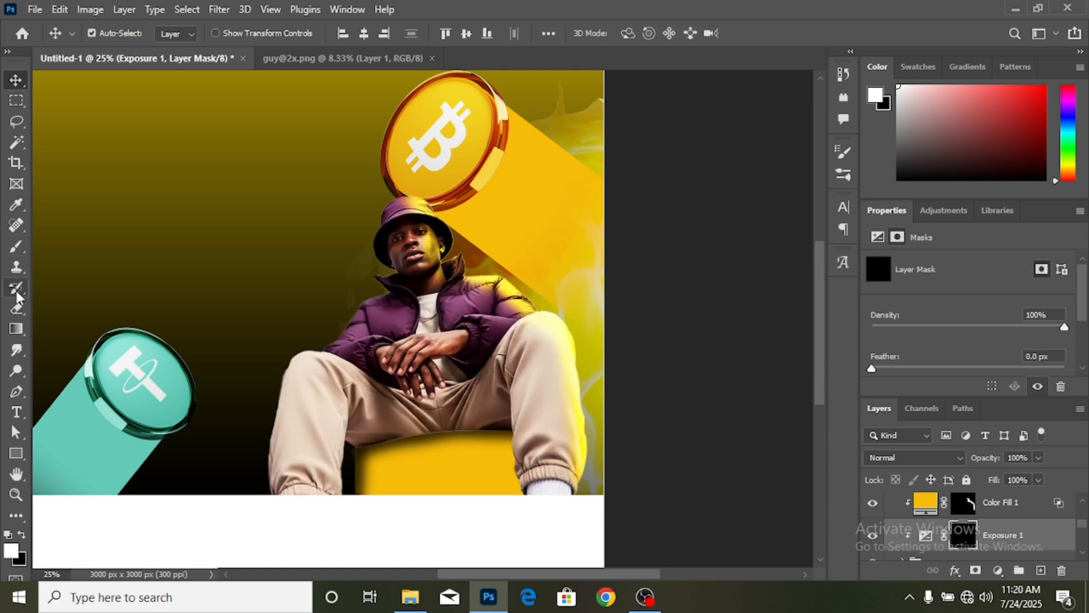
- Paint white on the Exposure 1 mask over the trousers and cuffs to shade them
left_click(13, 252)
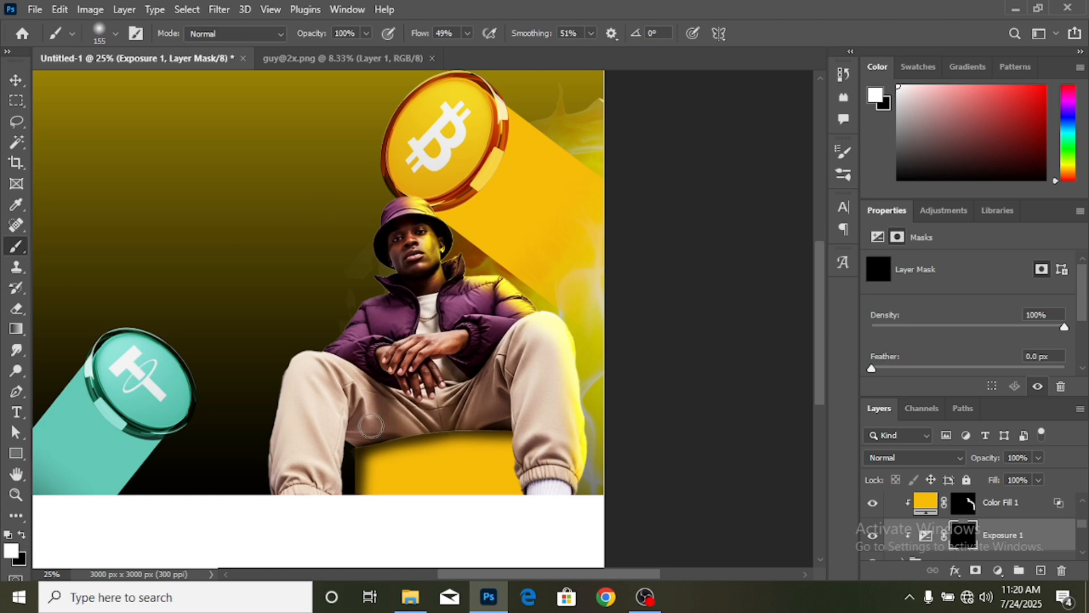
mouse_move(482, 430)
left_mouse_down()
mouse_move(501, 428)
mouse_move(514, 408)
mouse_move(487, 375)
mouse_move(448, 422)
mouse_move(376, 418)
mouse_move(354, 404)
mouse_move(362, 430)
mouse_move(405, 448)
mouse_move(520, 426)
mouse_move(500, 402)
mouse_move(519, 417)
mouse_move(530, 465)
mouse_move(569, 474)
mouse_move(544, 459)
left_mouse_up()
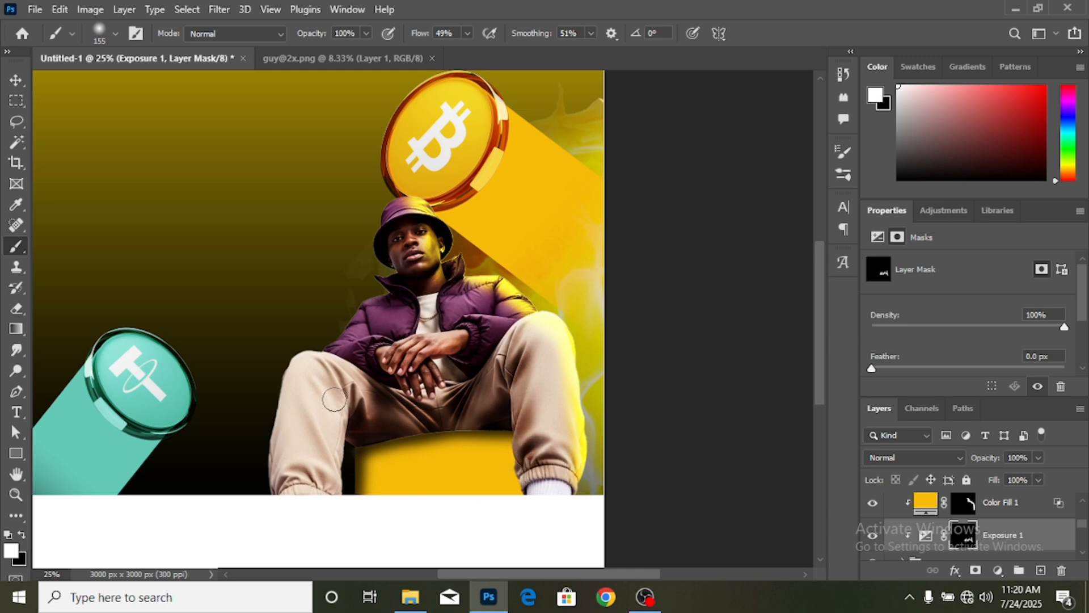
mouse_move(334, 400)
left_mouse_down()
mouse_move(346, 468)
mouse_move(327, 475)
mouse_move(334, 396)
mouse_move(345, 494)
mouse_move(307, 474)
mouse_move(338, 513)
mouse_move(342, 395)
mouse_move(330, 348)
mouse_move(356, 393)
mouse_move(332, 374)
mouse_move(371, 406)
left_mouse_up()
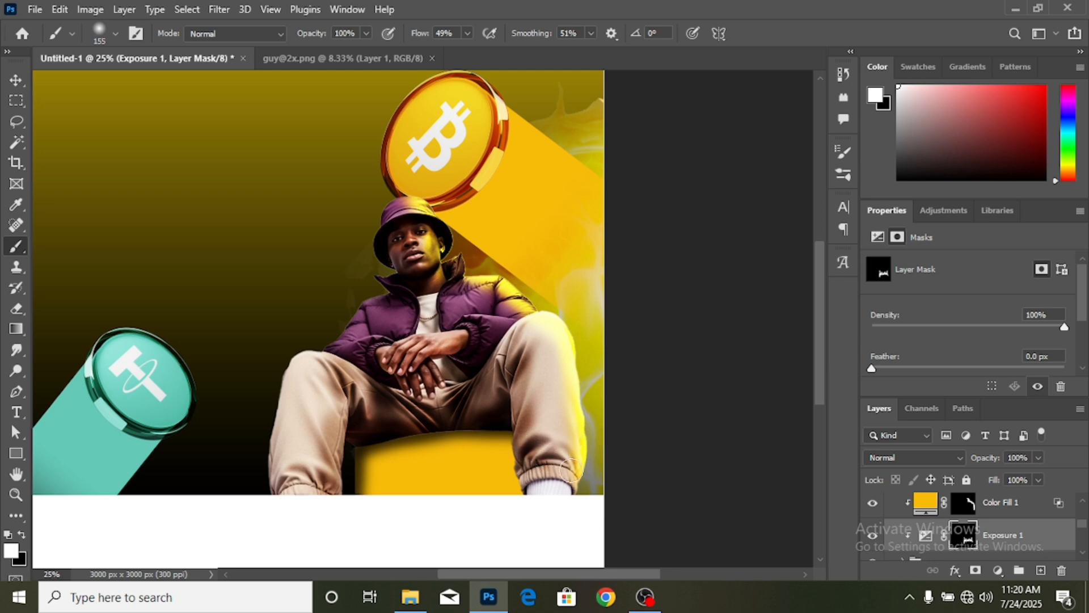
left_click_drag(571, 470, 516, 481)
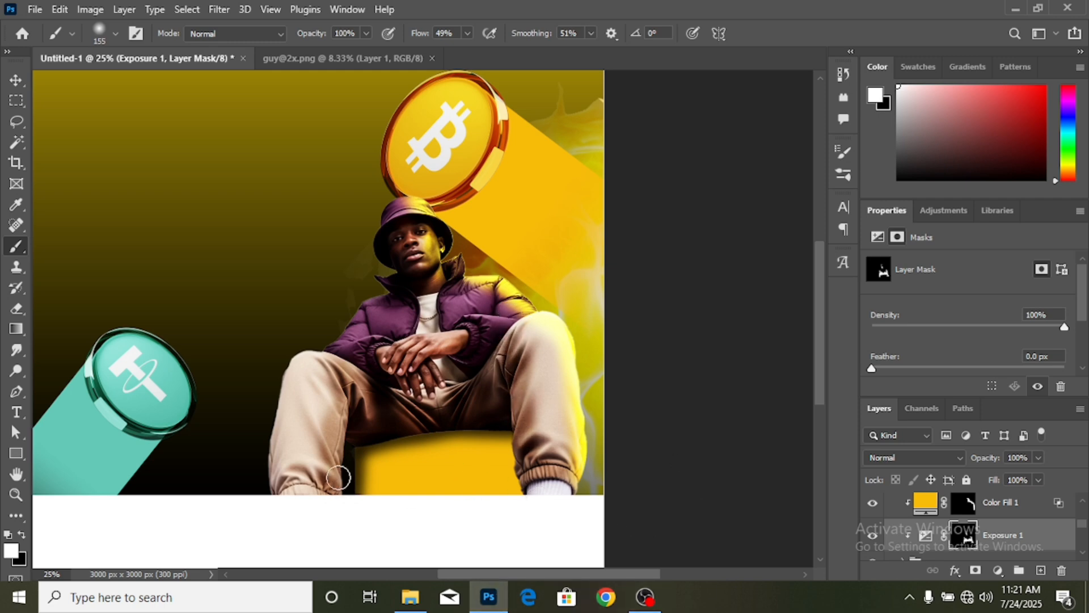
left_click(16, 82)
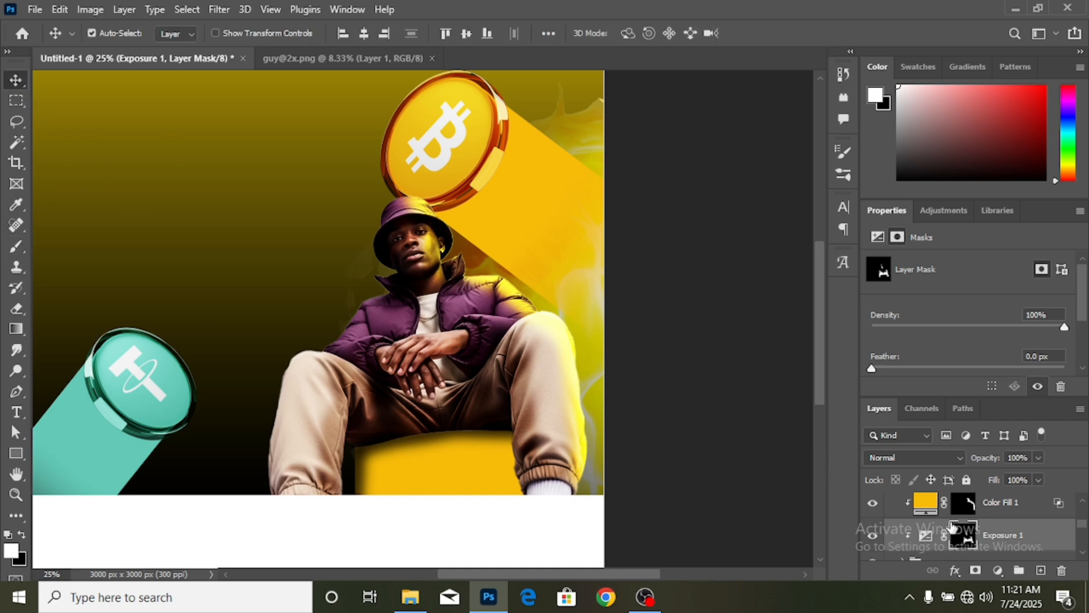
left_click(1035, 512, "ctrl")
- Group Color Fill 1, Color Fill 2 and Exposure 1 into Group 1
scroll(1033, 516, "up", 1)
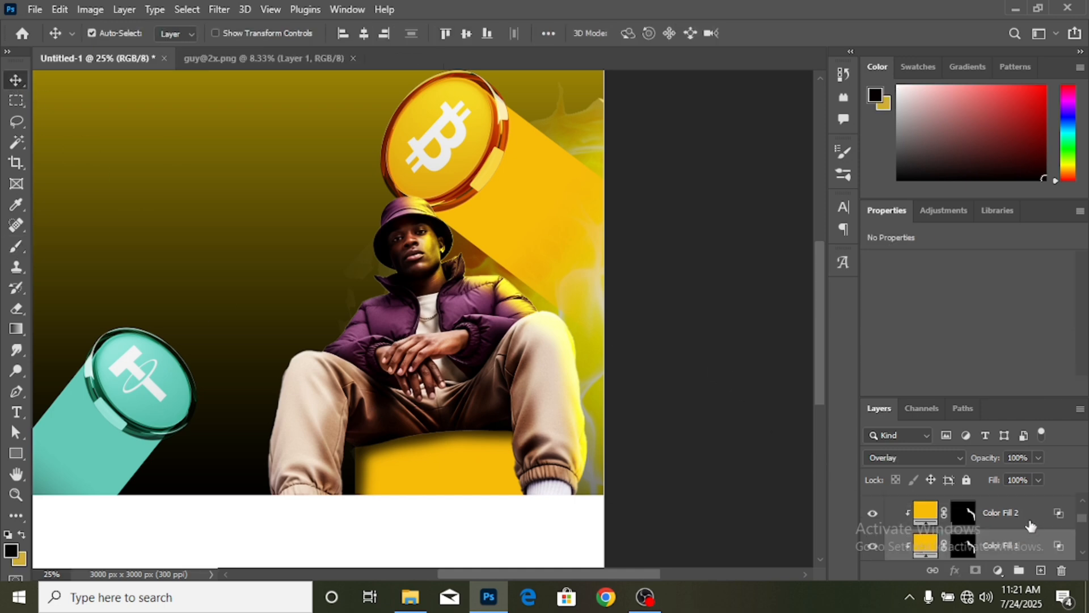
left_click(1028, 523, "ctrl")
scroll(1028, 525, "down", 2)
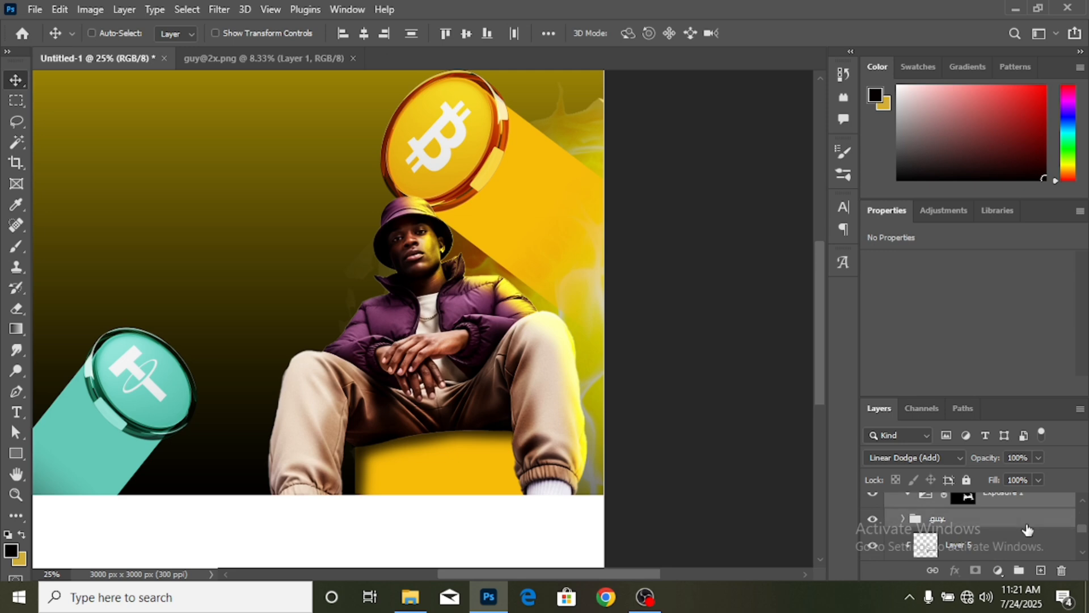
left_click(1019, 571)
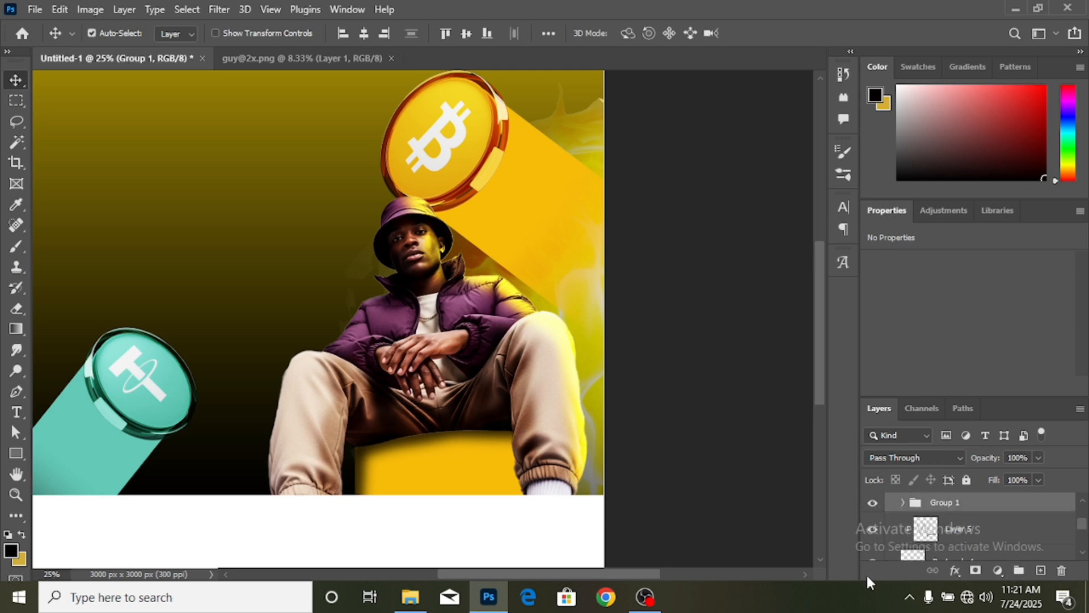
- Move the white bottom band Rectangle 2 down about 104 px
key("ctrl+minus")
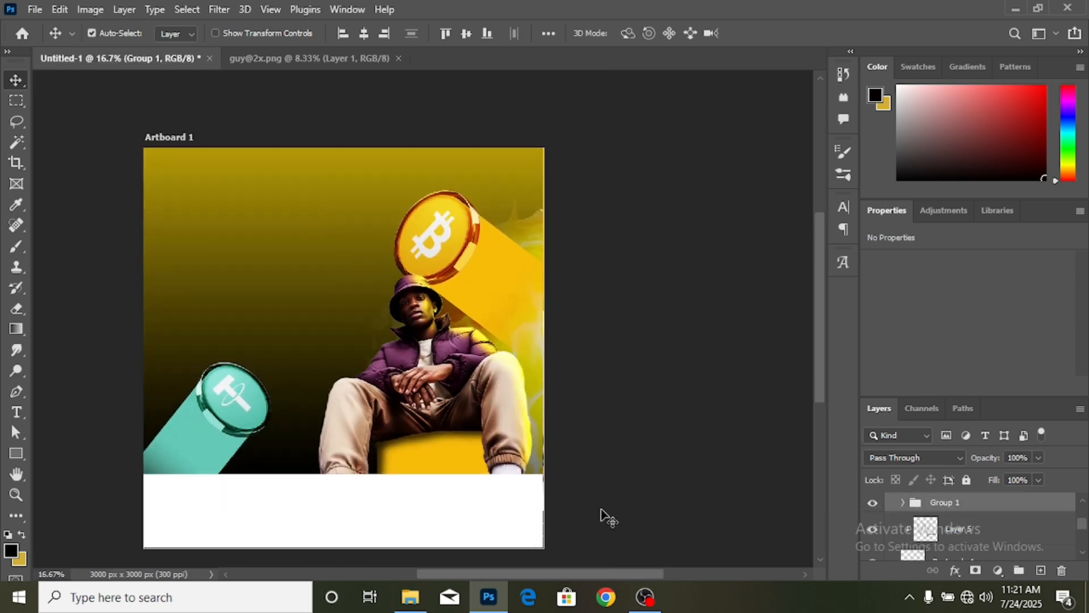
scroll(595, 576, "left", 5)
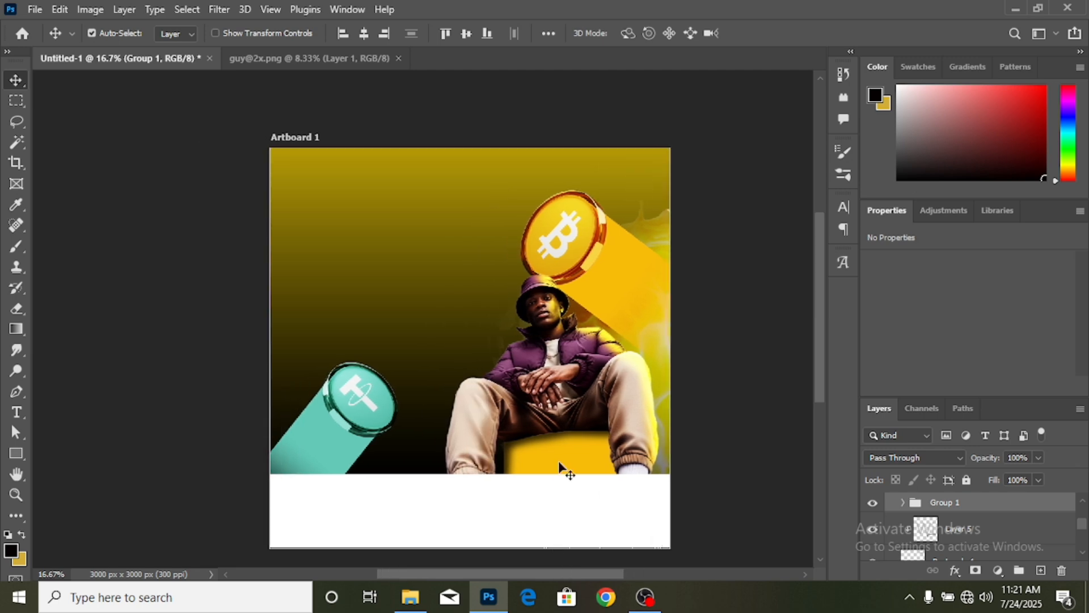
scroll(562, 470, "down", 3)
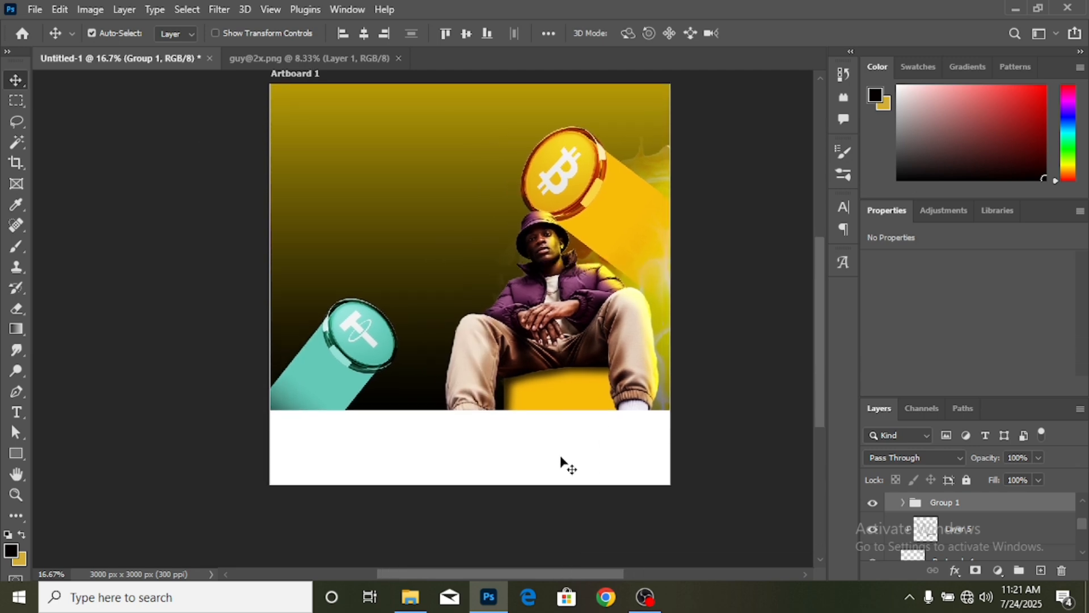
left_click_drag(560, 447, 562, 457)
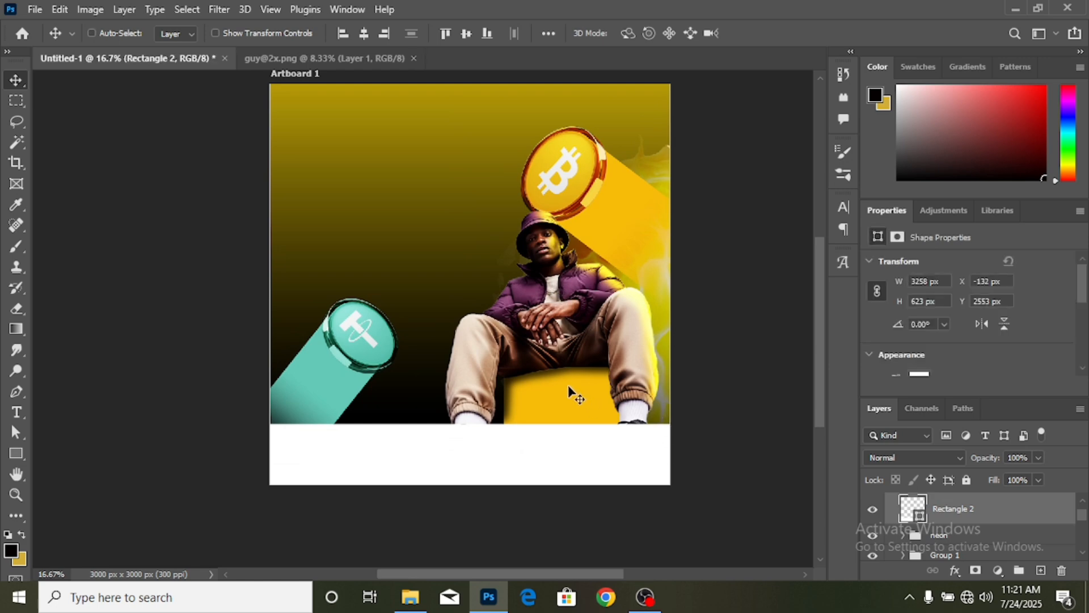
key("ctrl+plus")
key("ctrl+plus")
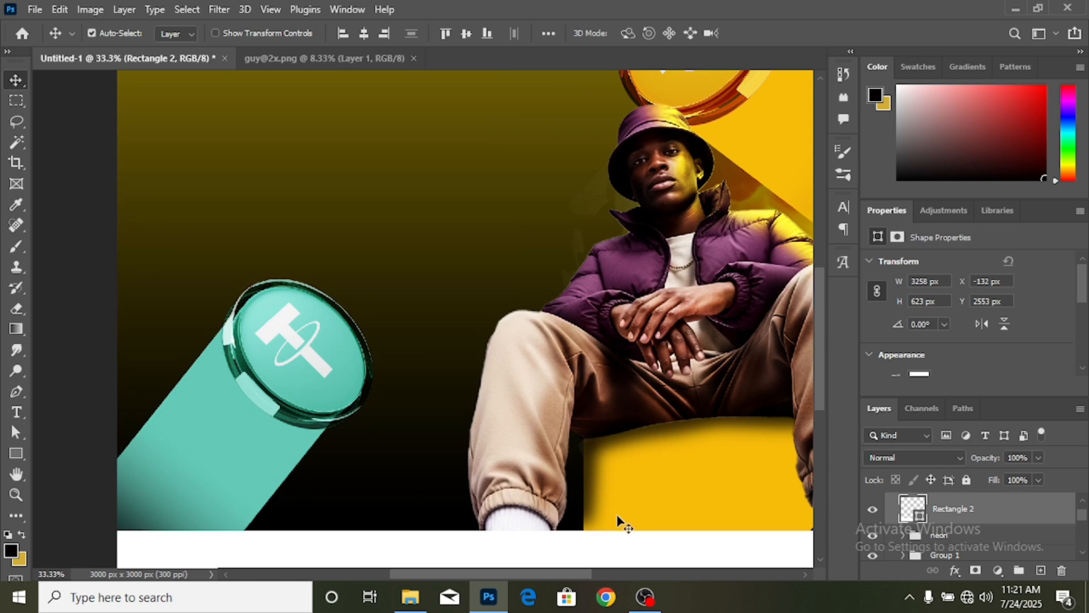
left_click_drag(542, 573, 596, 570)
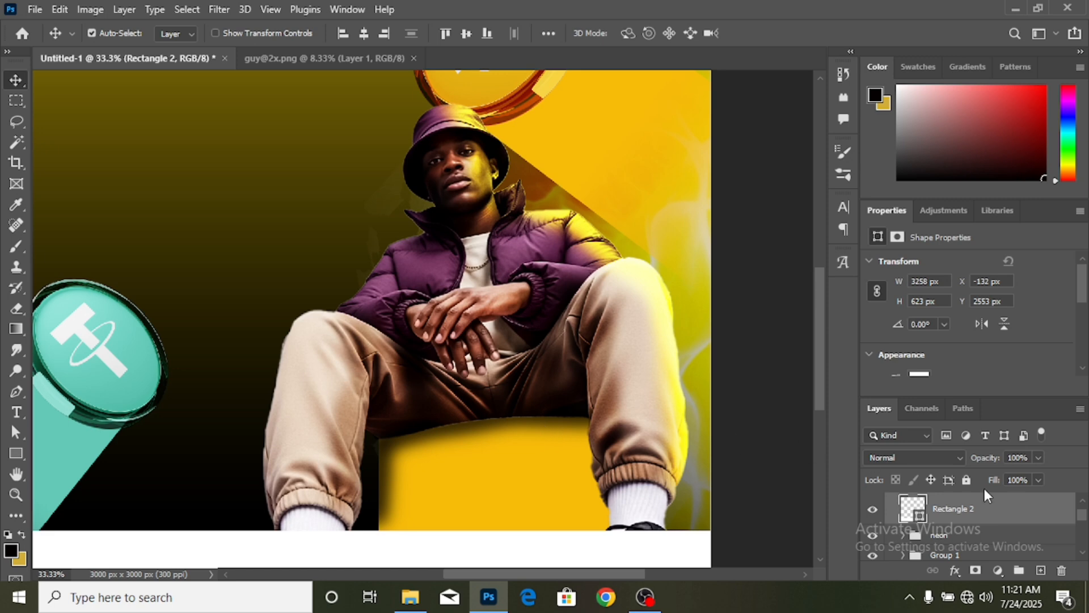
- Select Layer 4 and check the Brush tool's size and hardness settings
left_click(643, 401)
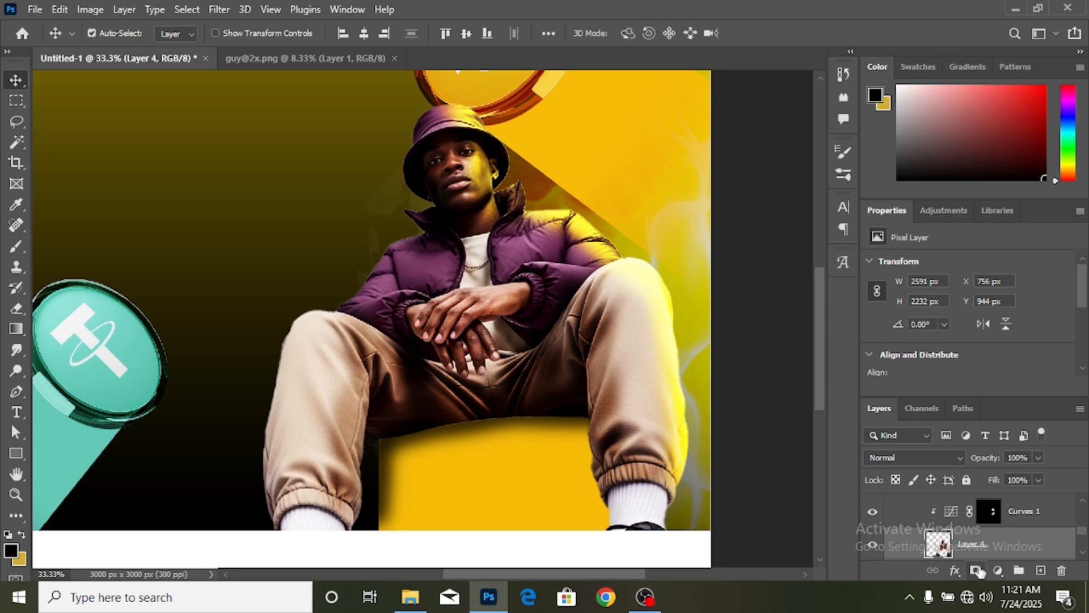
left_click(15, 248)
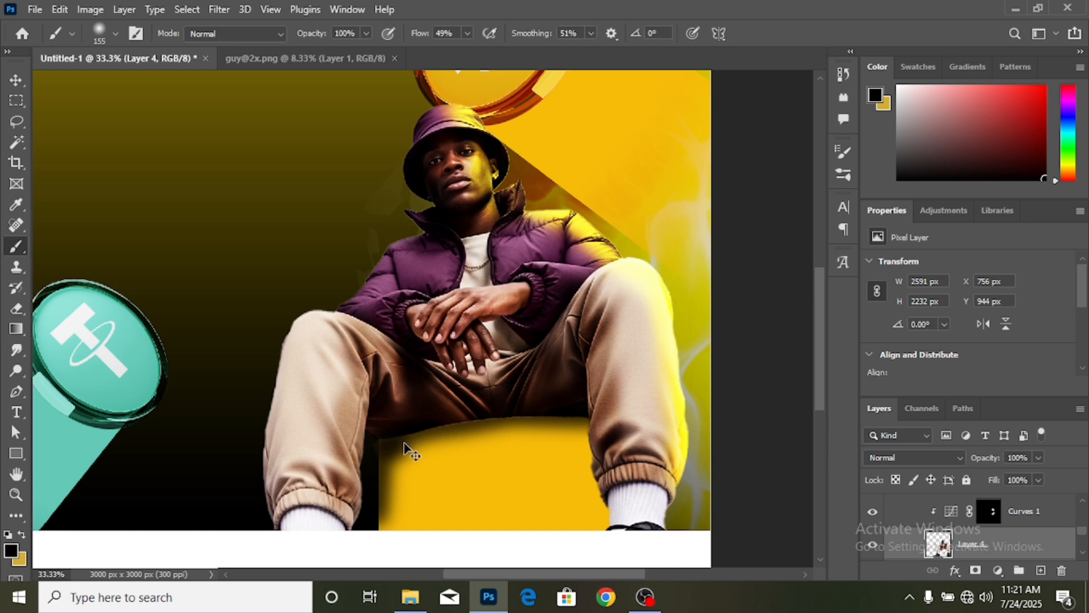
left_click(115, 33)
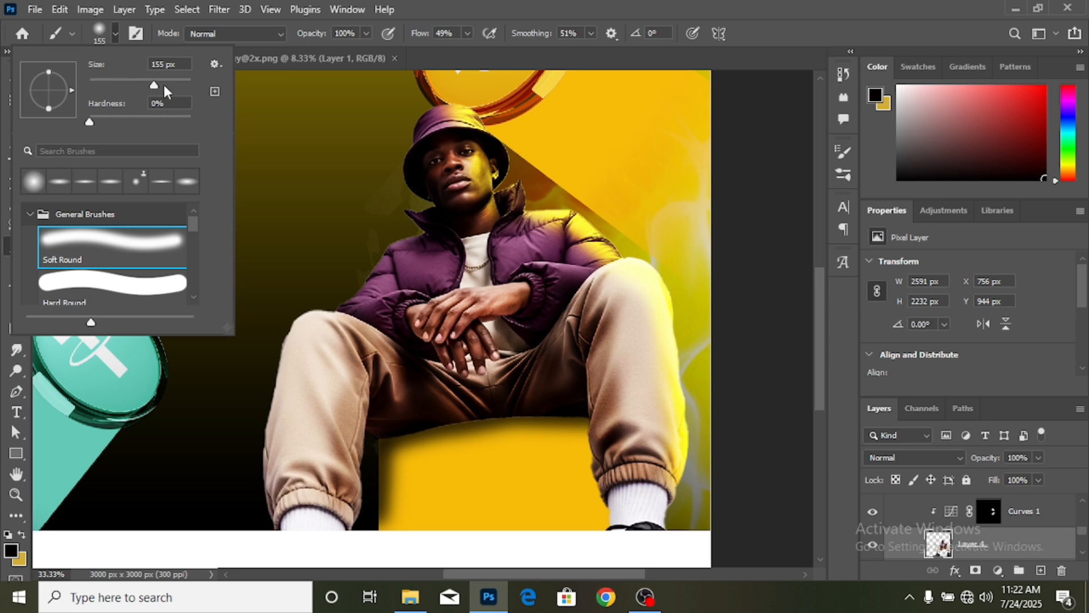
left_click(438, 56)
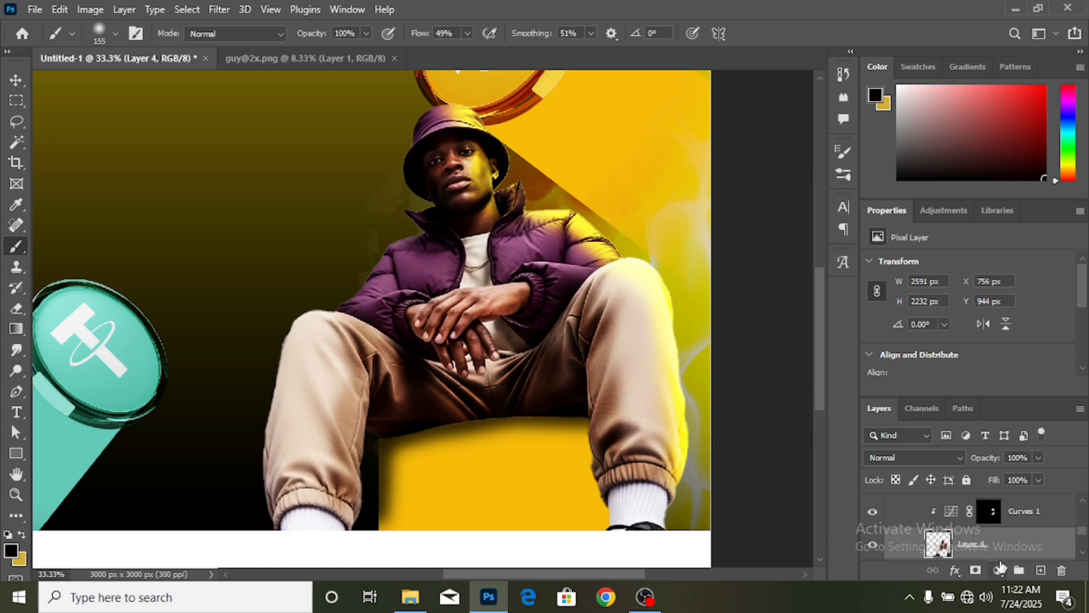
- Add a new Layer 6 above Layer 5 and move it above Layer 4
scroll(993, 551, "down", 2)
left_click(993, 541)
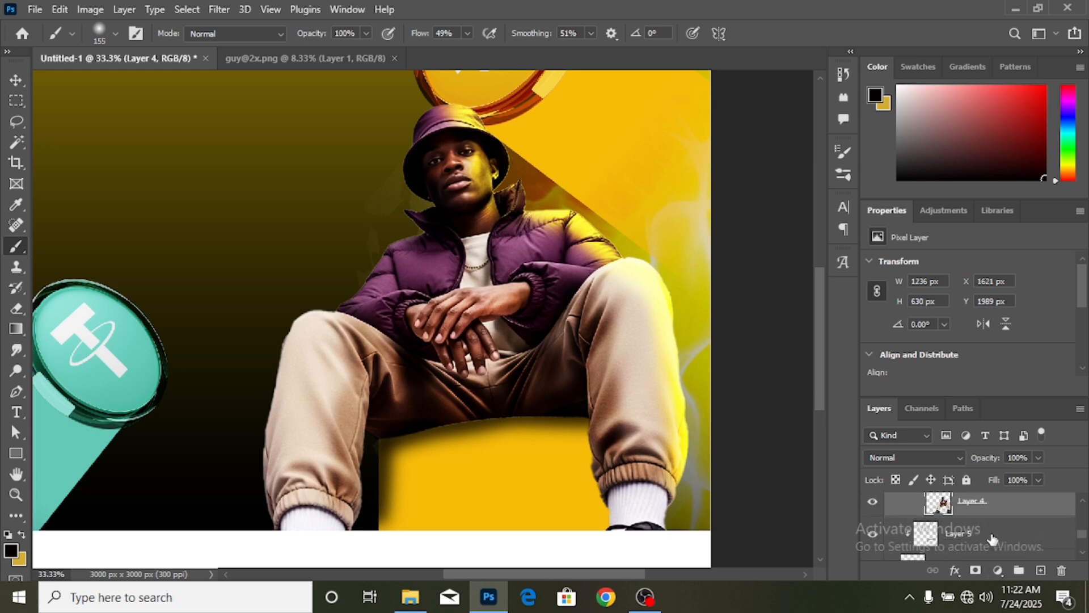
left_click(1041, 573)
scroll(995, 542, "up", 1)
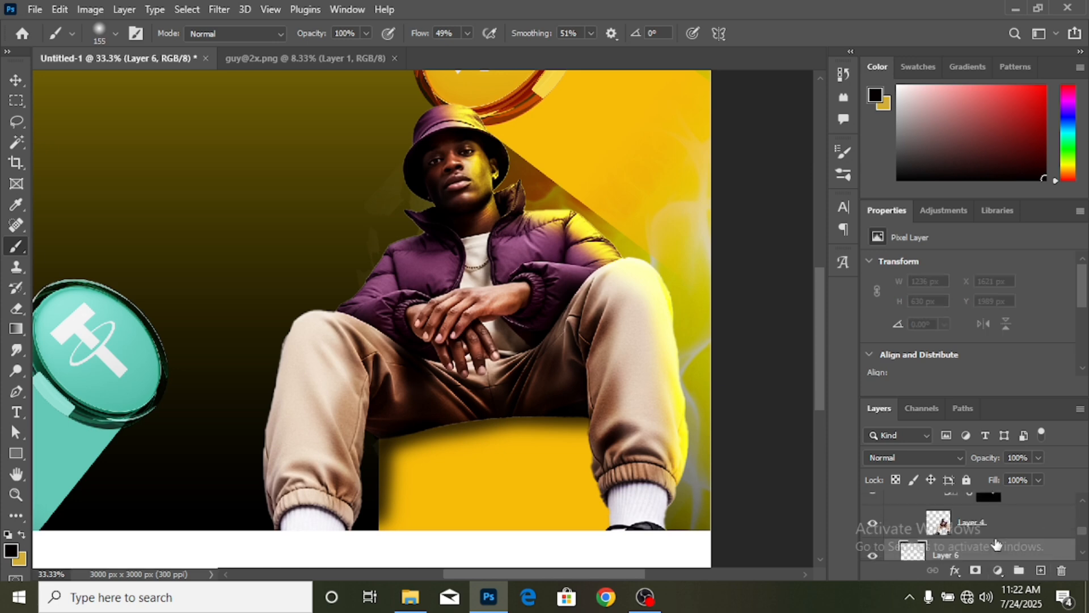
left_click_drag(1000, 551, 995, 519)
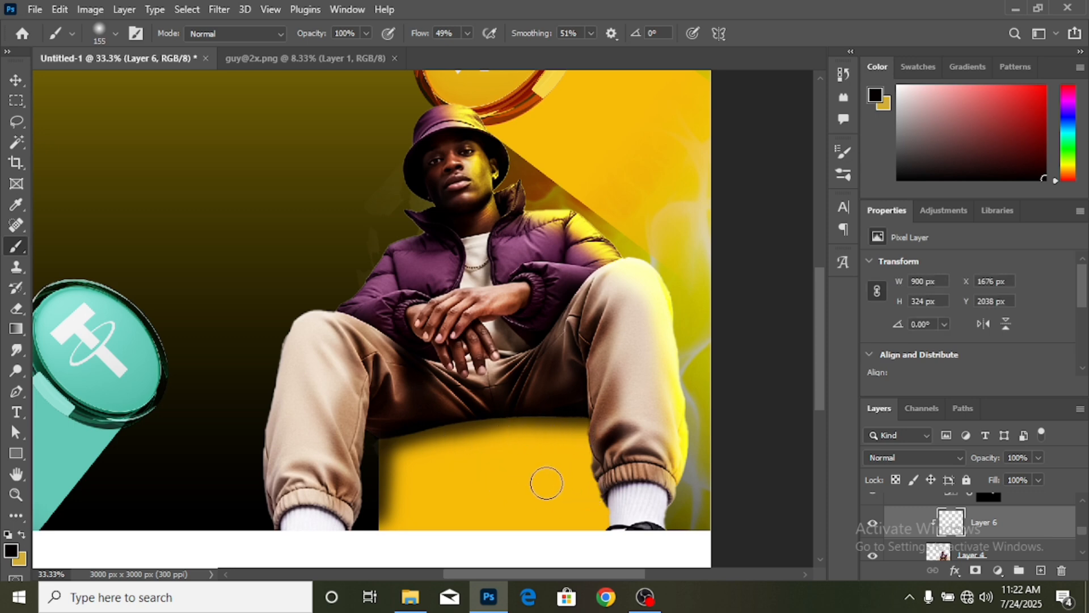
left_click(18, 81)
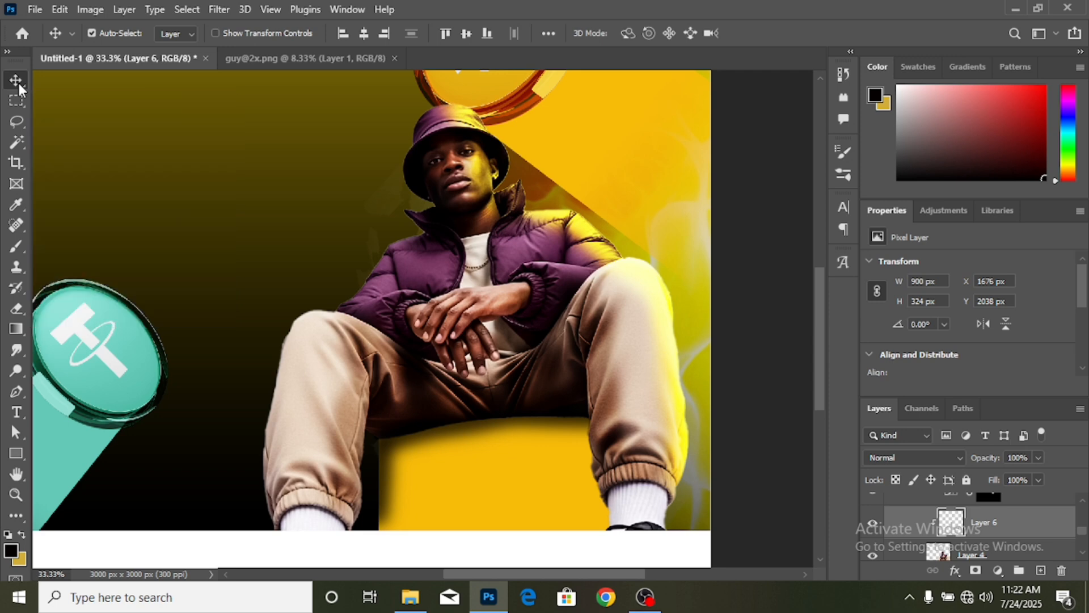
- Zoom out to the whole artboard and target clipped Layer 5 for brushing
key("ctrl+minus")
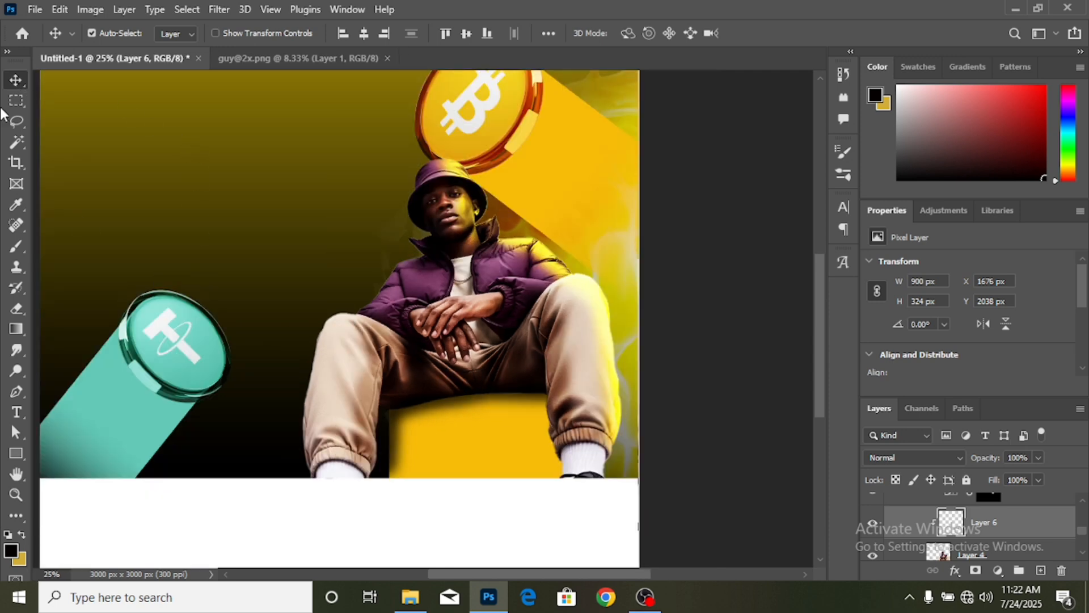
key("ctrl+minus")
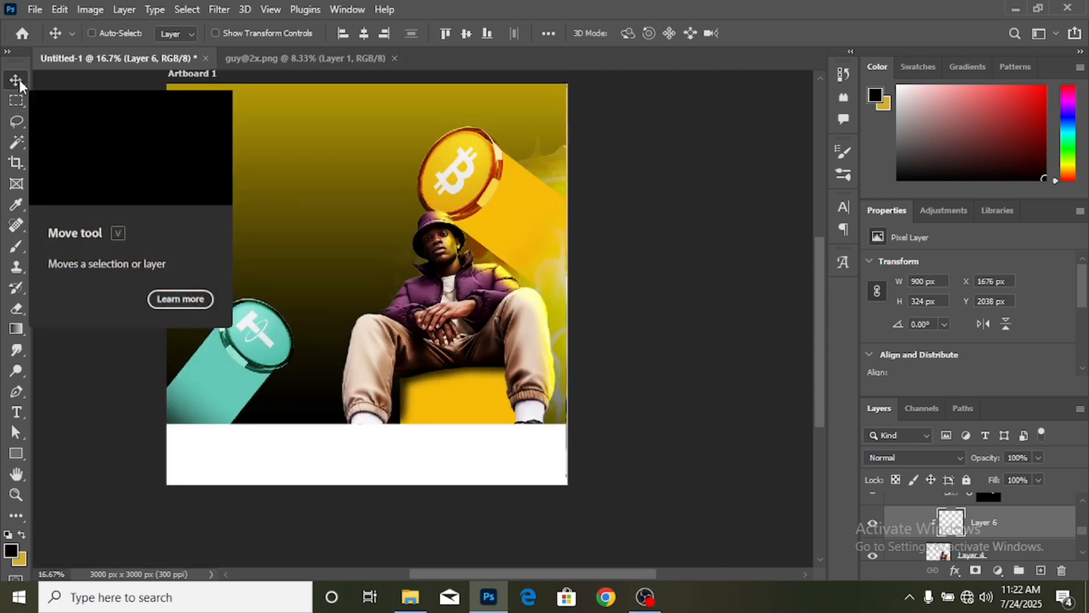
scroll(255, 269, "up", 1)
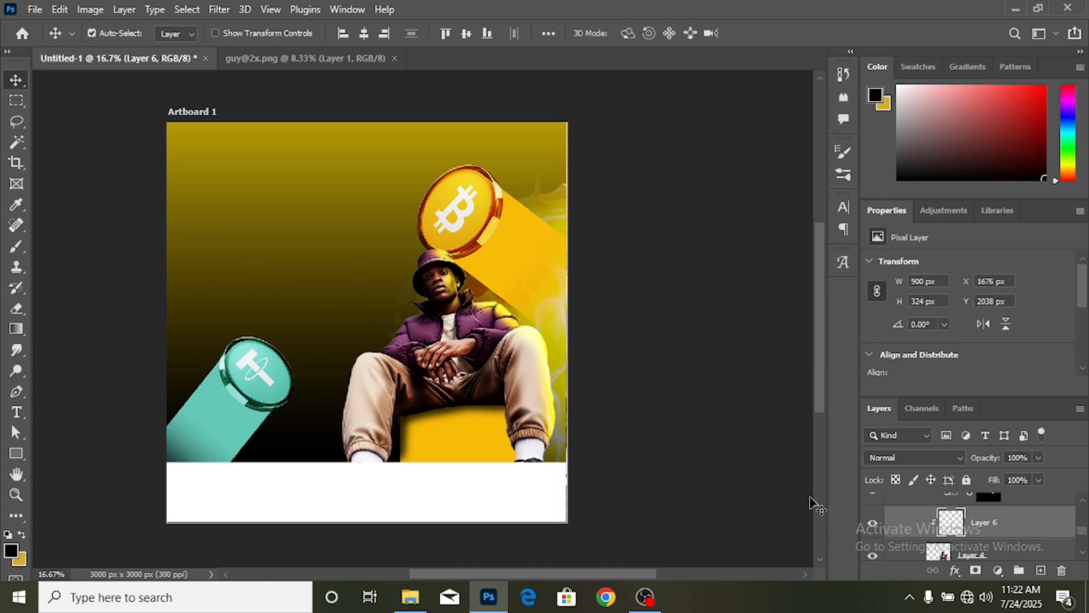
left_click(502, 454)
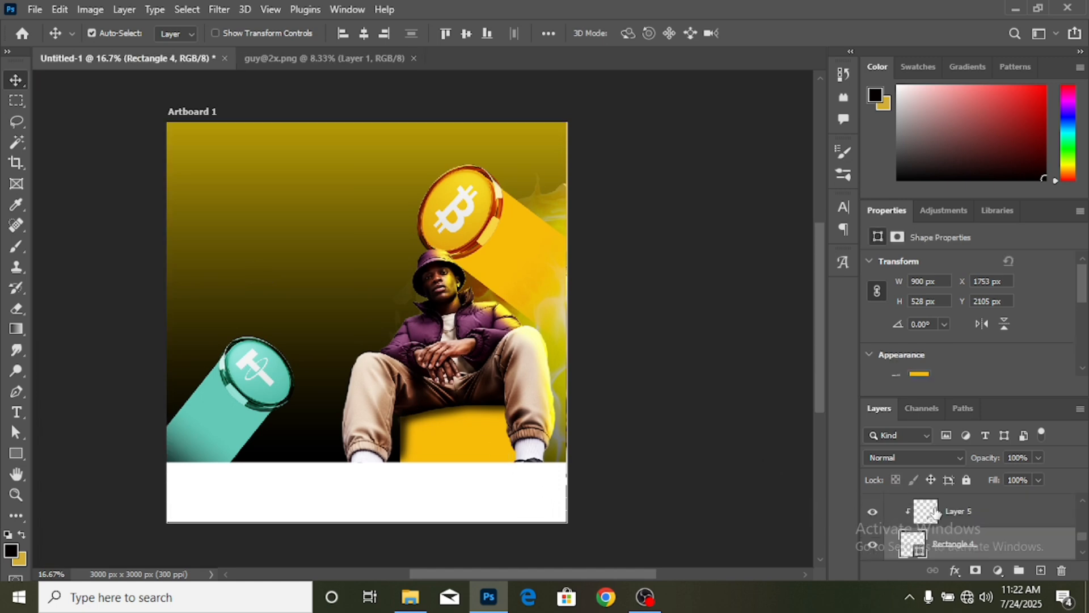
key("alt+bracketright")
left_click(14, 246)
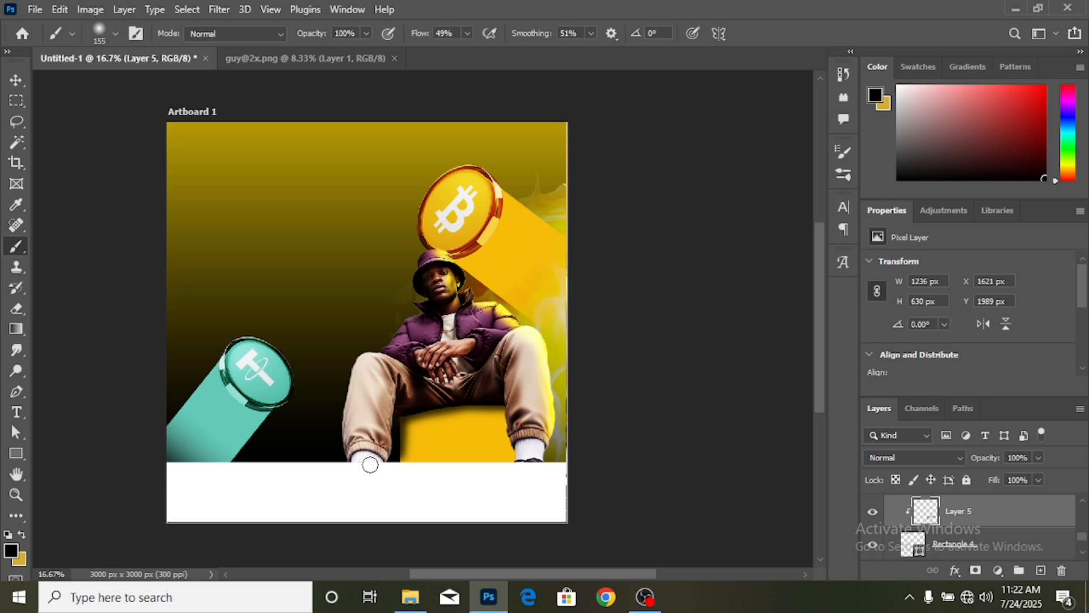
- Paint a faint dark shadow down the yellow block's left edge at 8% flow
left_click(401, 449)
left_click_drag(408, 485, 409, 490)
mouse_move(401, 448)
left_mouse_down()
mouse_move(403, 407)
mouse_move(399, 484)
left_mouse_up()
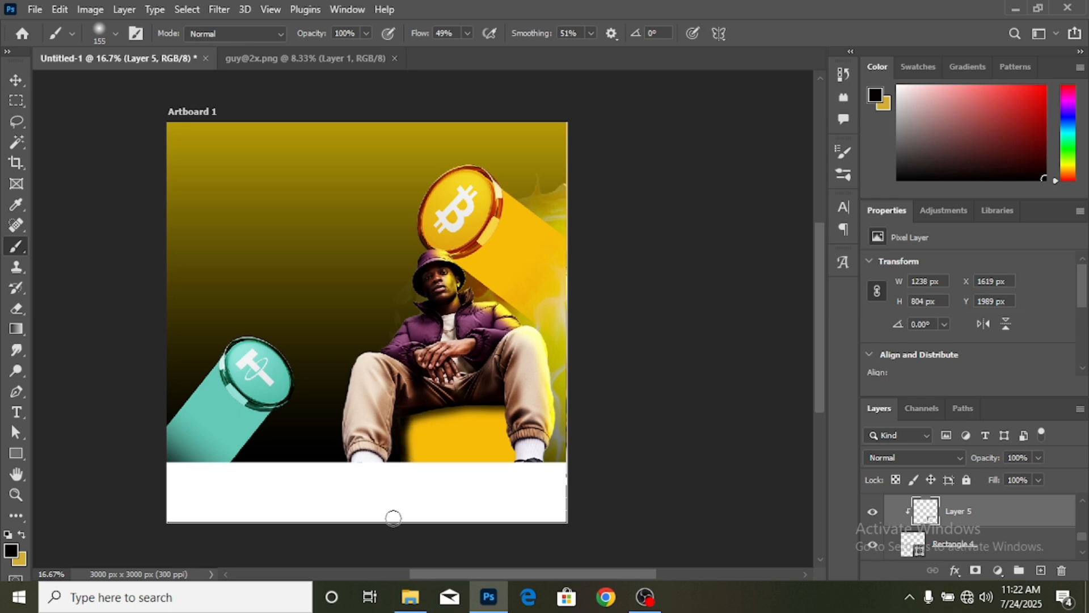
key("ctrl+z")
left_click(468, 33)
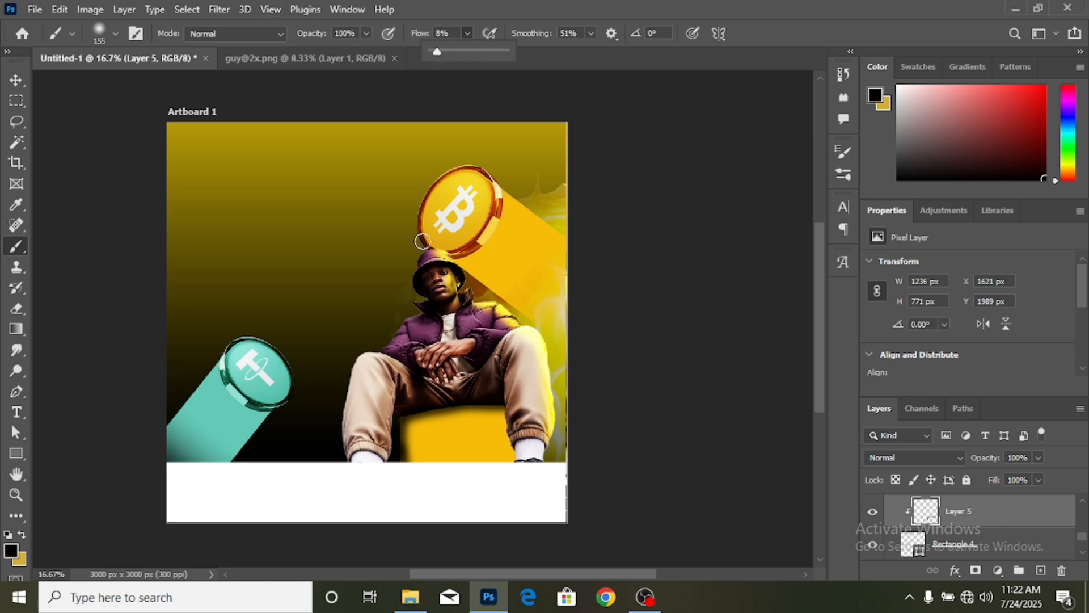
mouse_move(399, 418)
left_mouse_down()
mouse_move(402, 486)
mouse_move(402, 475)
left_mouse_up()
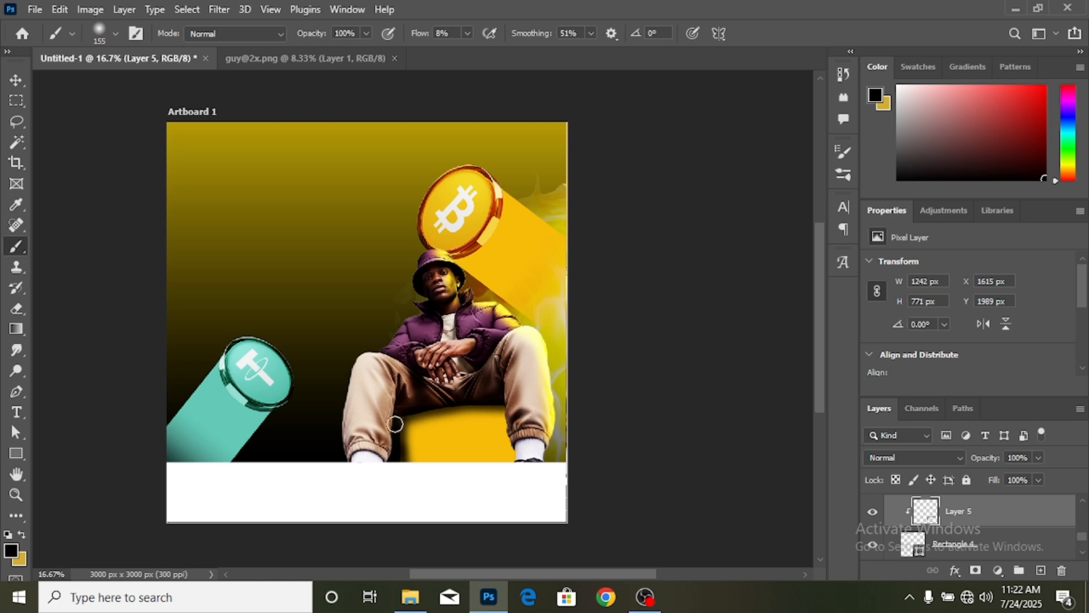
left_click_drag(403, 414, 399, 493)
left_click(13, 81)
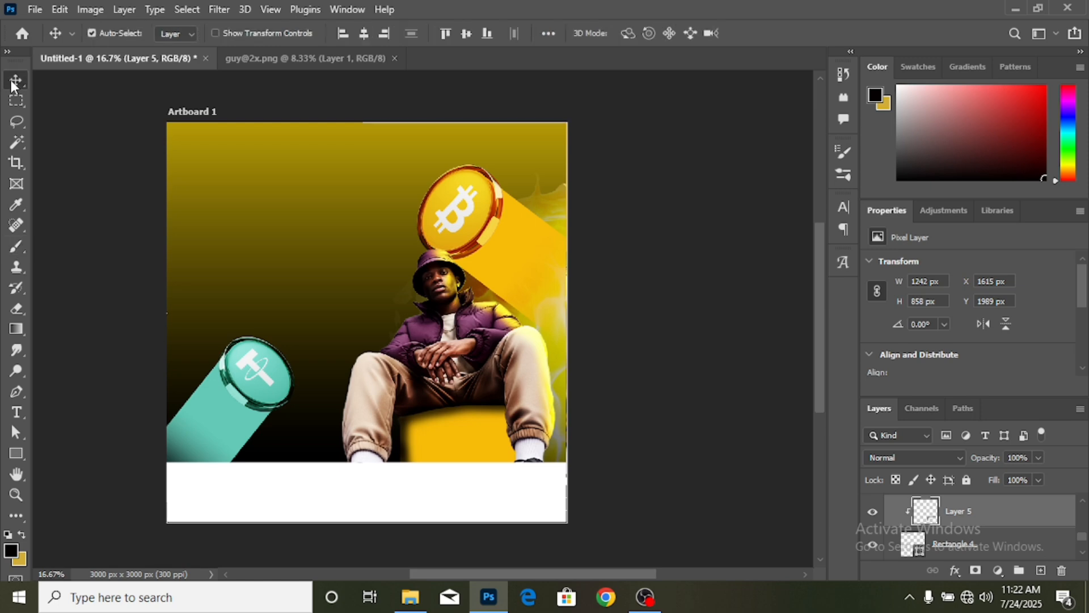
key("ctrl+plus")
scroll(453, 399, "down", 3)
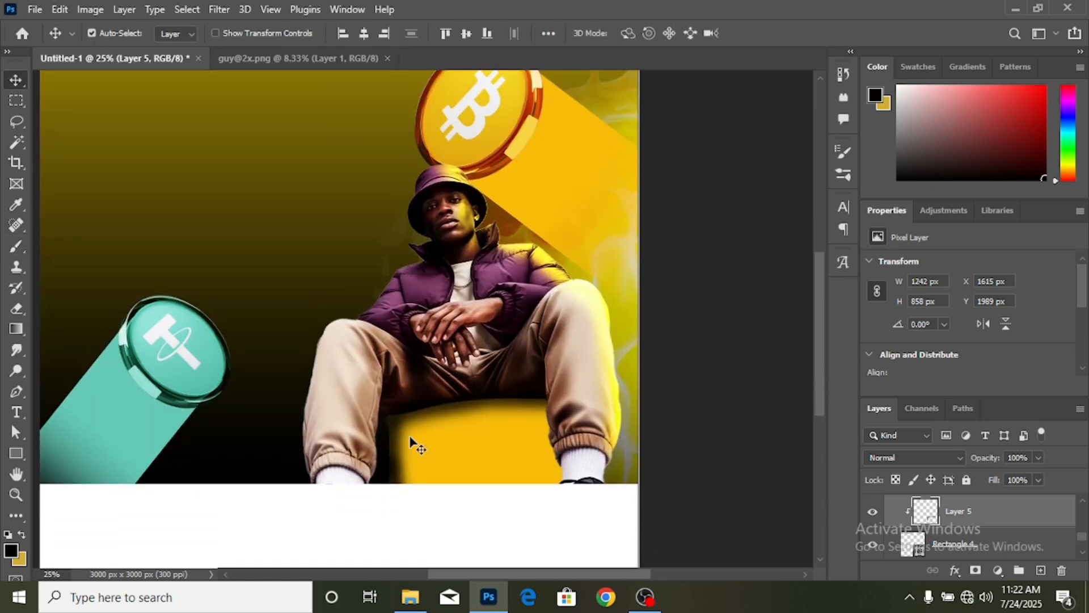
key("ctrl+minus")
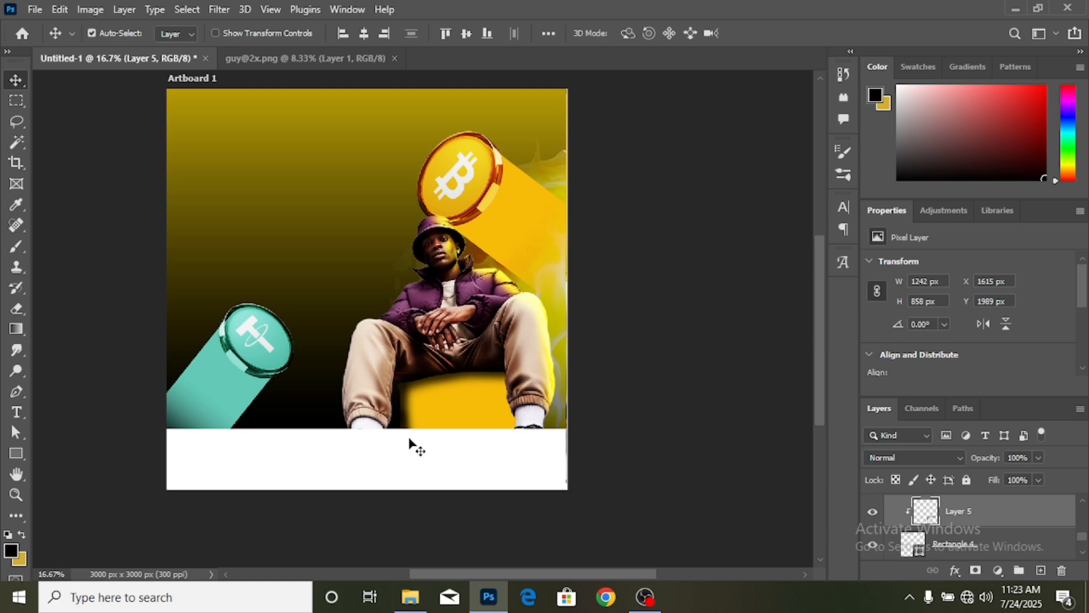
key("ctrl+plus")
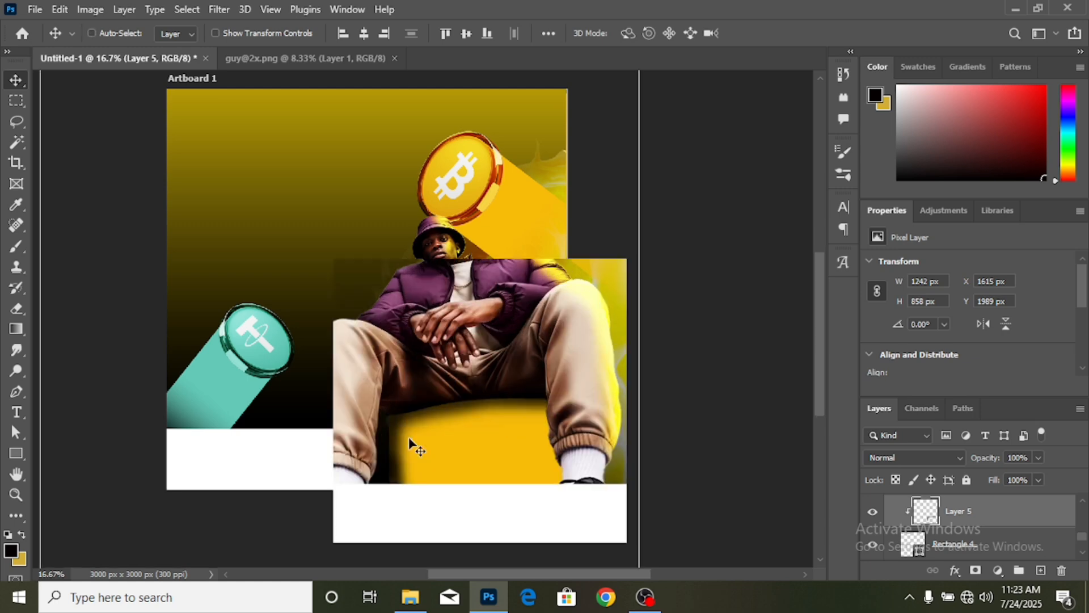
scroll(260, 342, "up", 3)
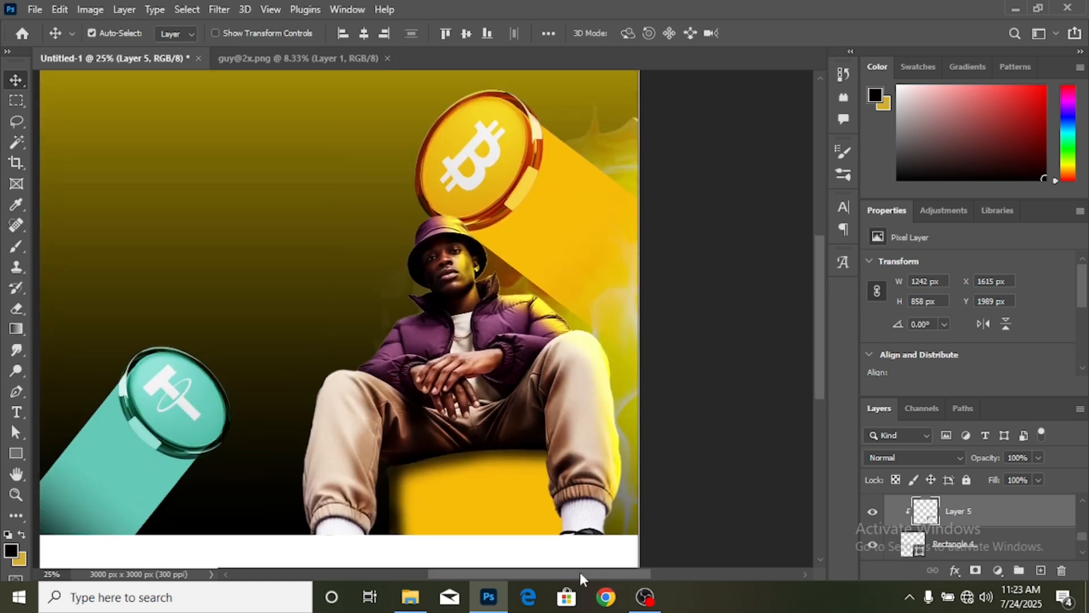
left_click_drag(580, 574, 534, 566)
scroll(570, 511, "down", 1)
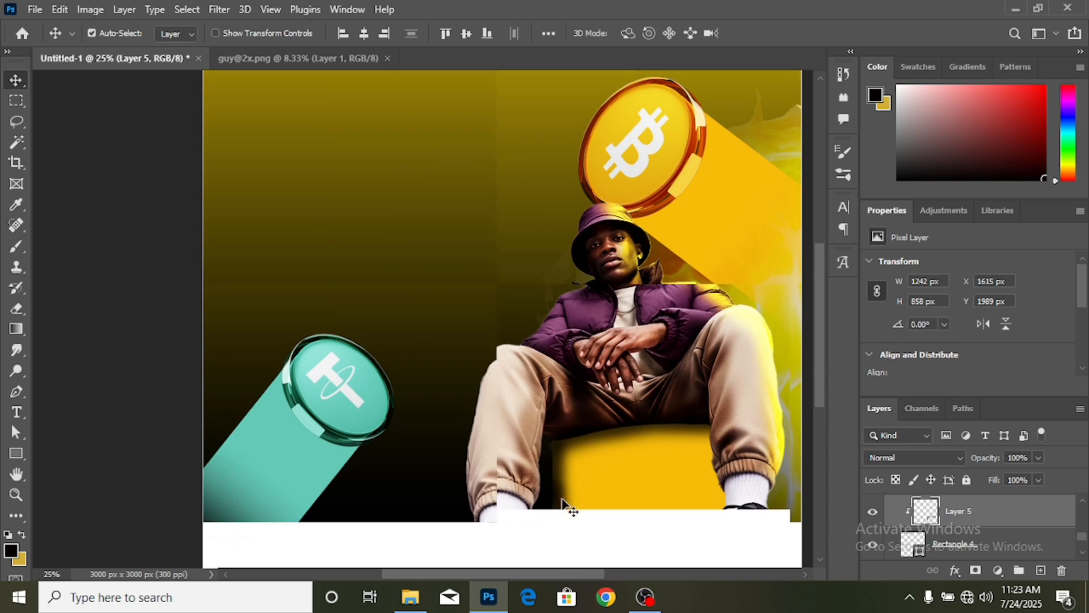
scroll(544, 429, "up", 5)
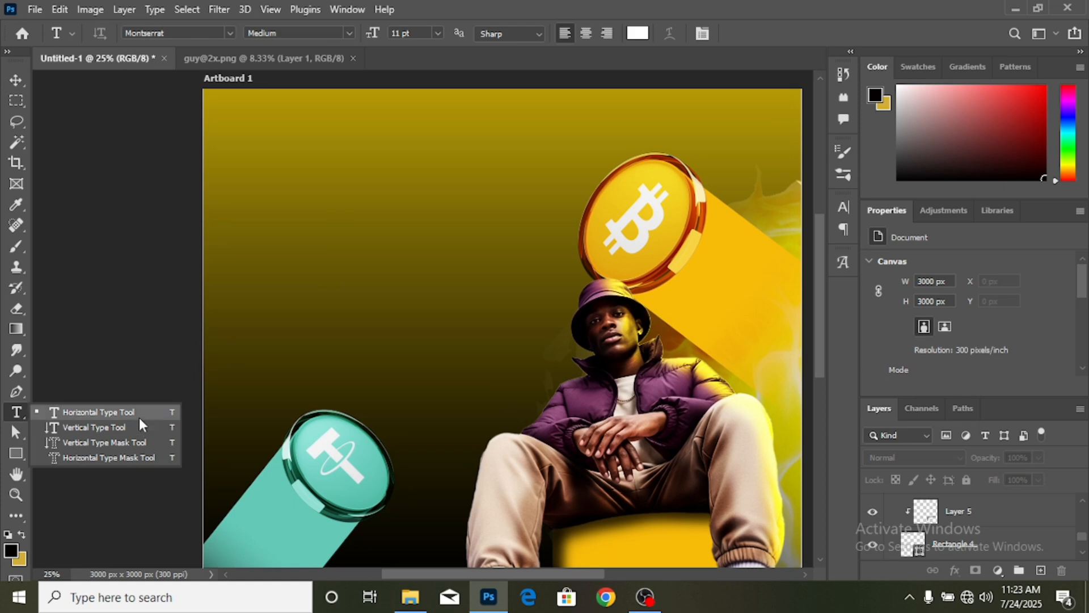
- Type the 'NEW WEEK,' headline as a new text layer at the upper left
left_click(137, 413)
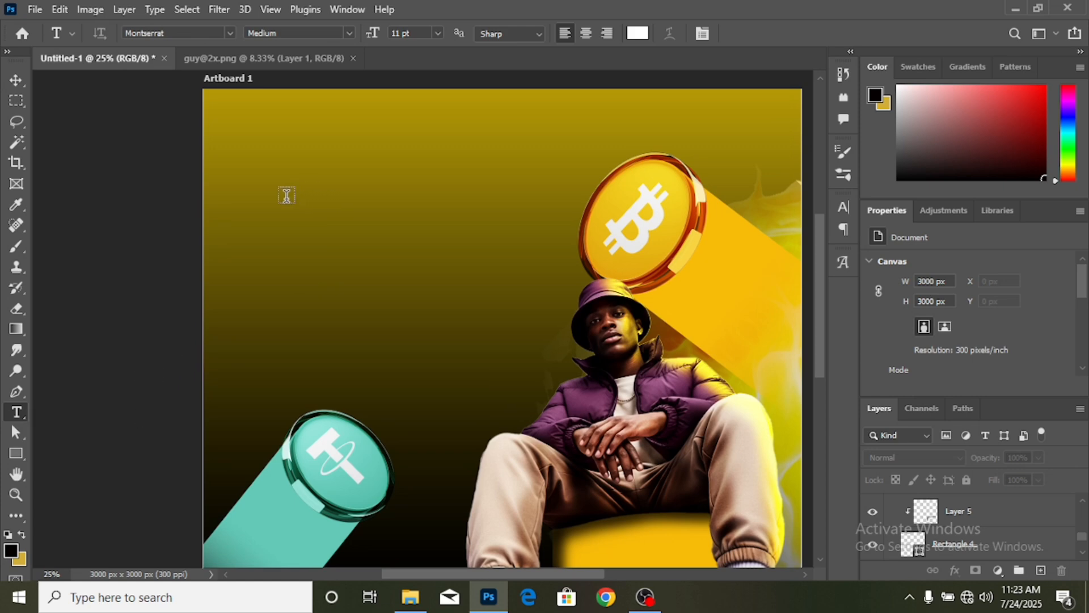
left_click(286, 195)
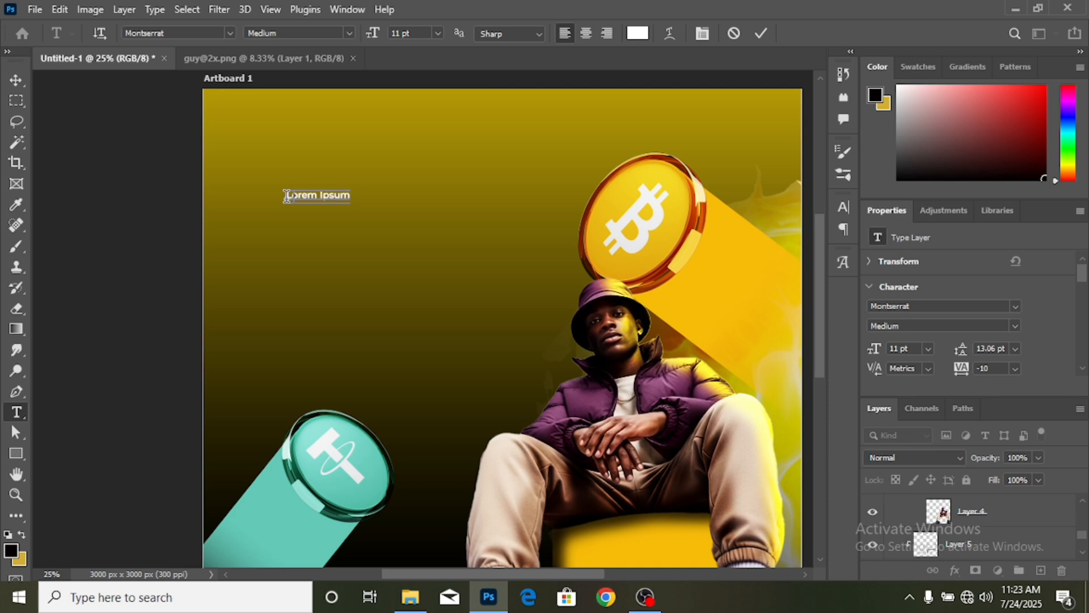
type("New")
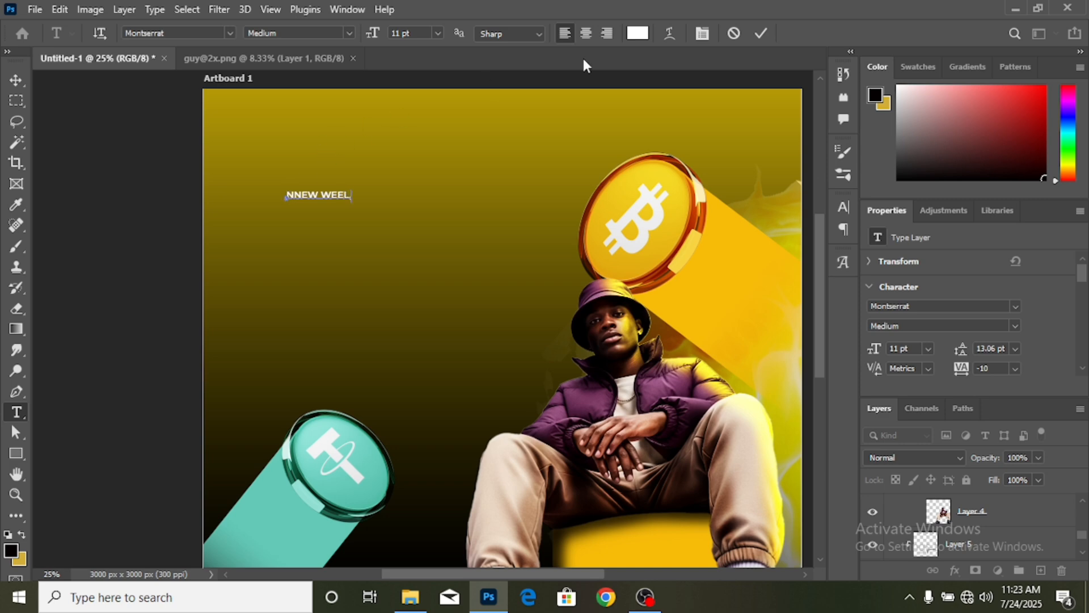
- Scale the headline text up to about 366%
left_click(18, 81)
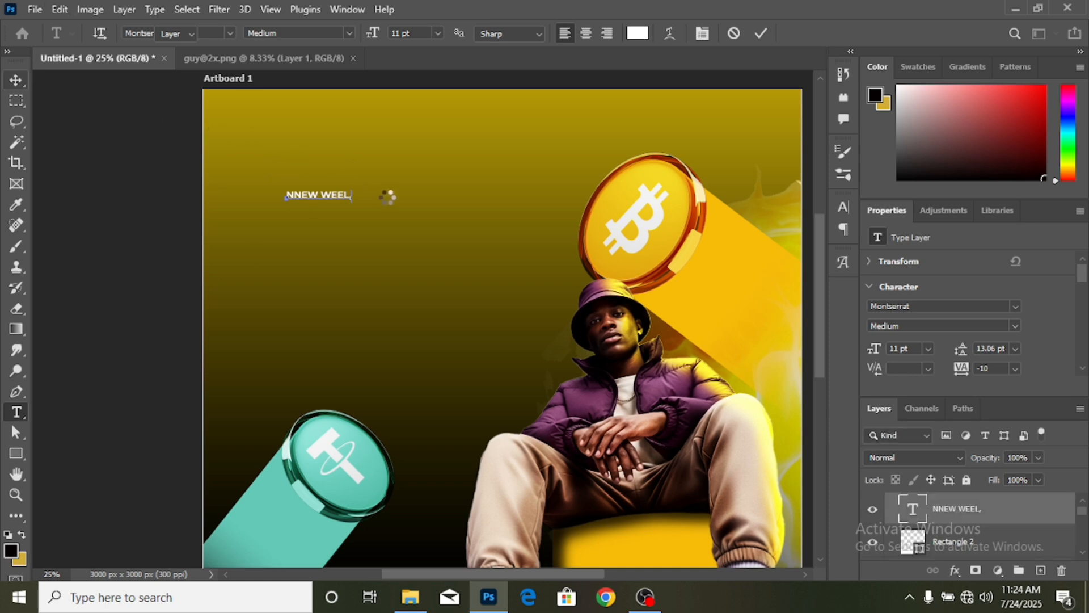
key("ctrl+t")
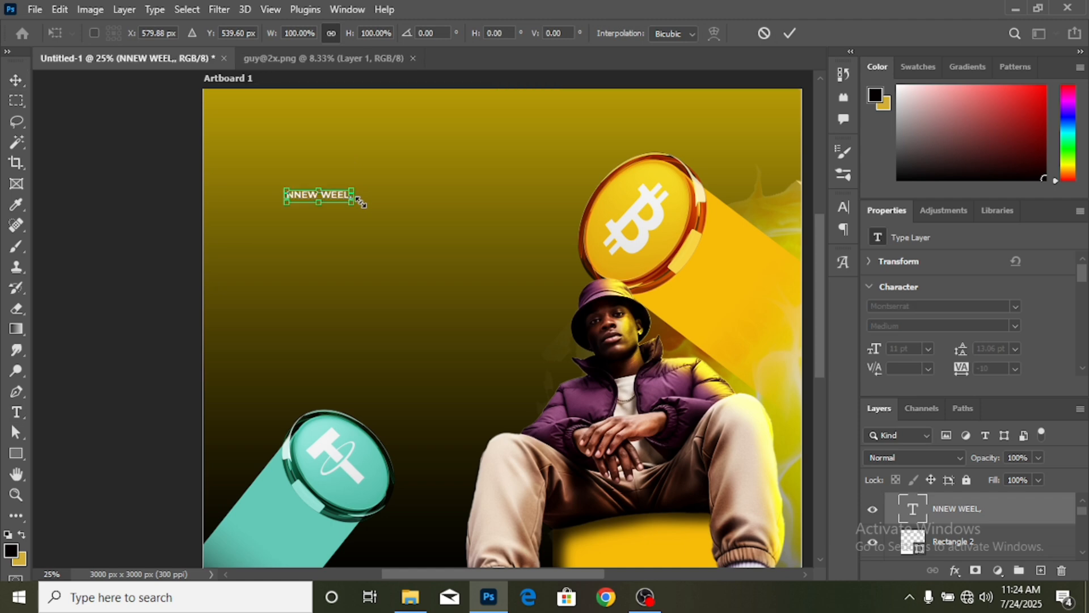
left_click_drag(357, 194, 527, 185)
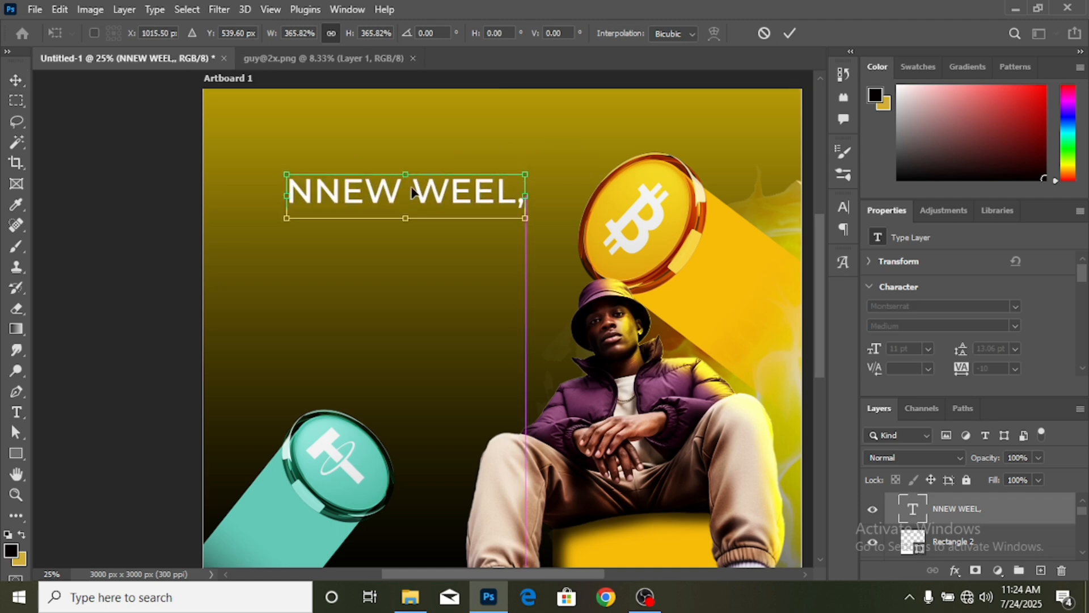
key("Return")
- Fix the typos so it reads 'NEW WEEK,' and shift it slightly down-left
left_click(16, 417)
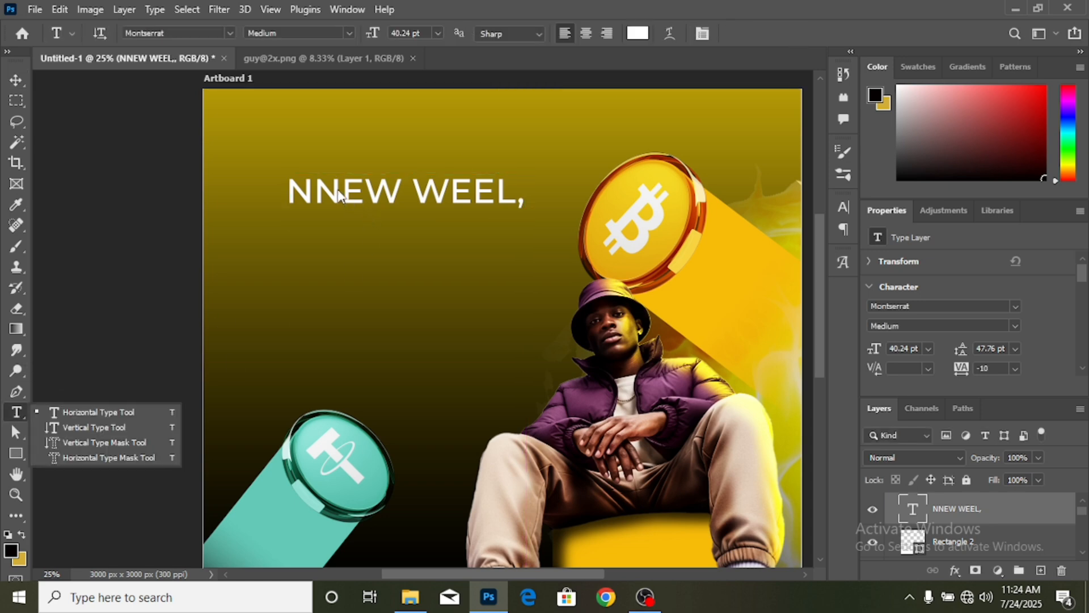
left_click(336, 188)
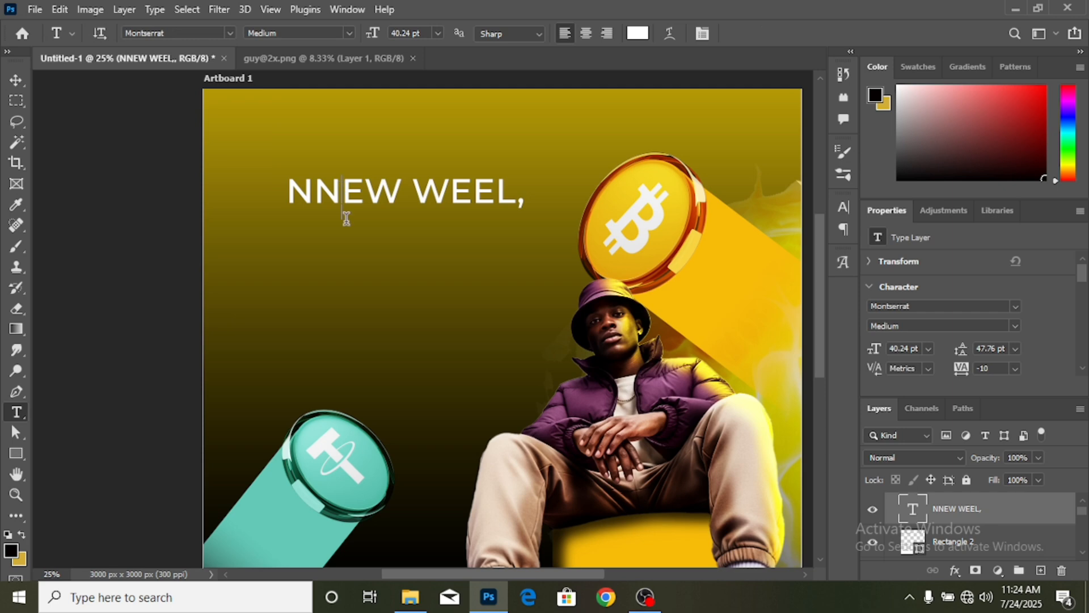
key("Left")
key("BackSpace")
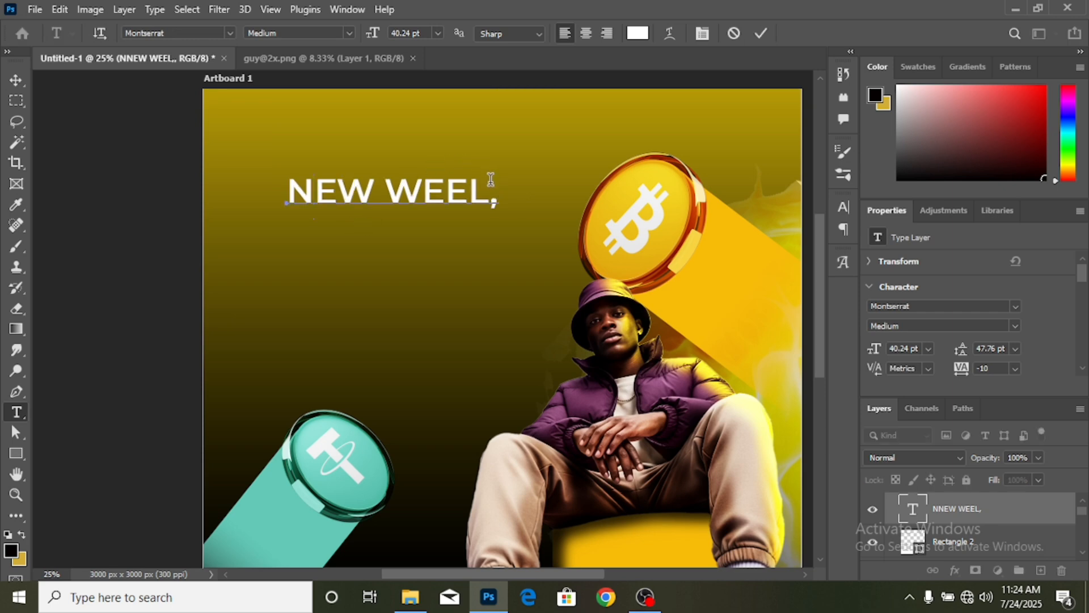
left_click(490, 193)
key("BackSpace")
type("K")
left_click(16, 80)
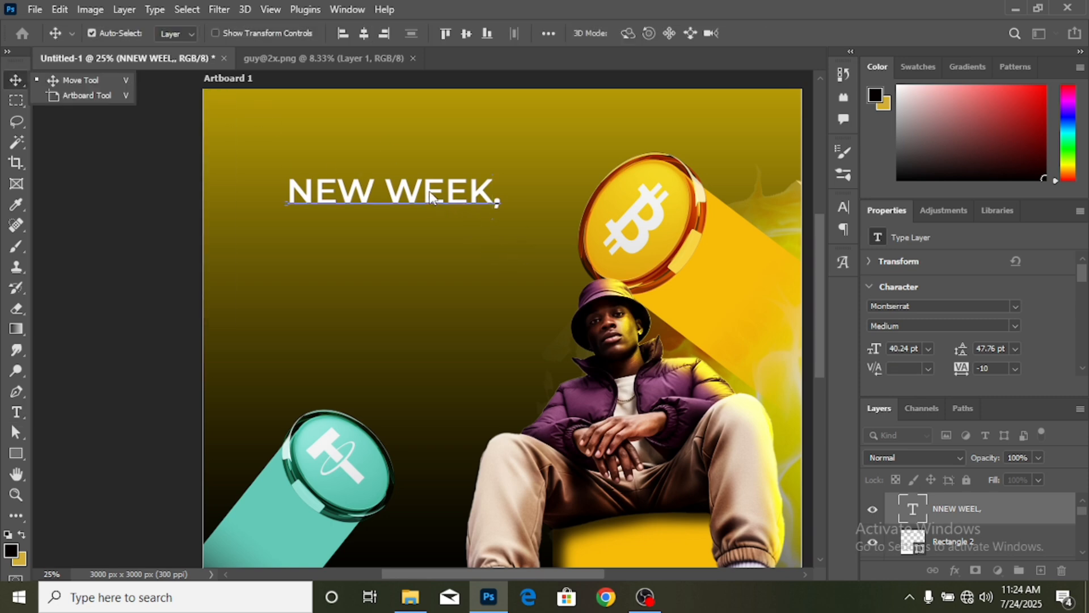
left_click_drag(431, 197, 403, 217)
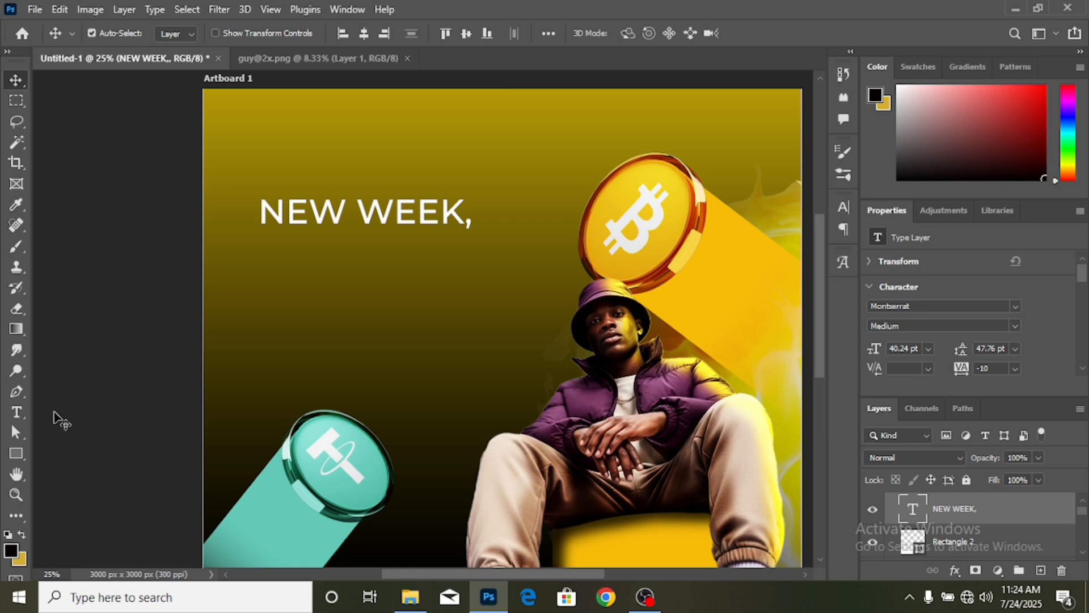
- Type 'NEW WINS!' below the headline and enlarge it to match the headline width
left_click(17, 413)
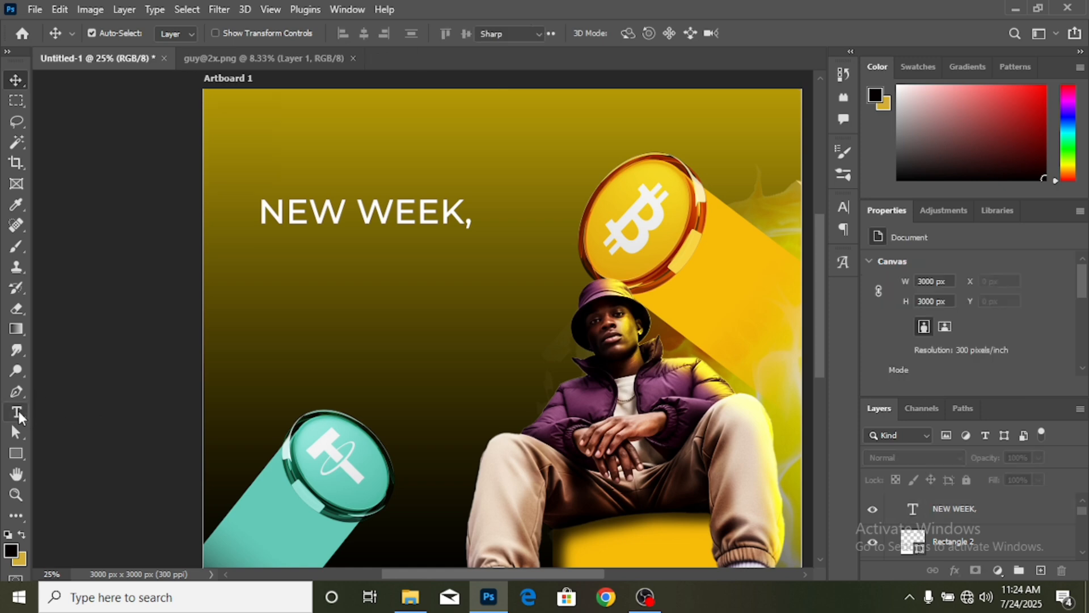
left_click(292, 294)
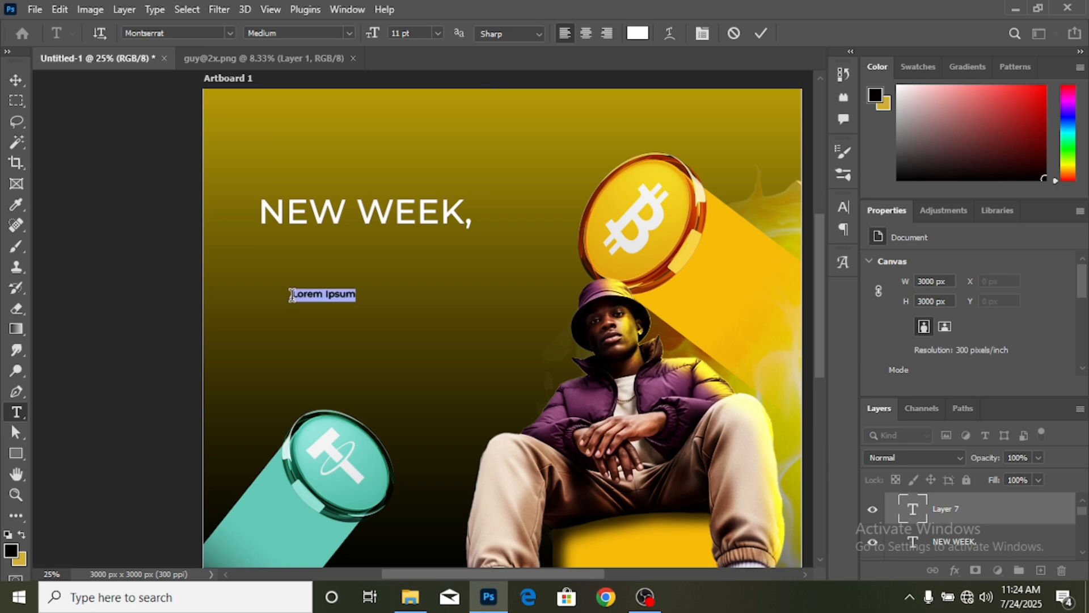
type("NEW")
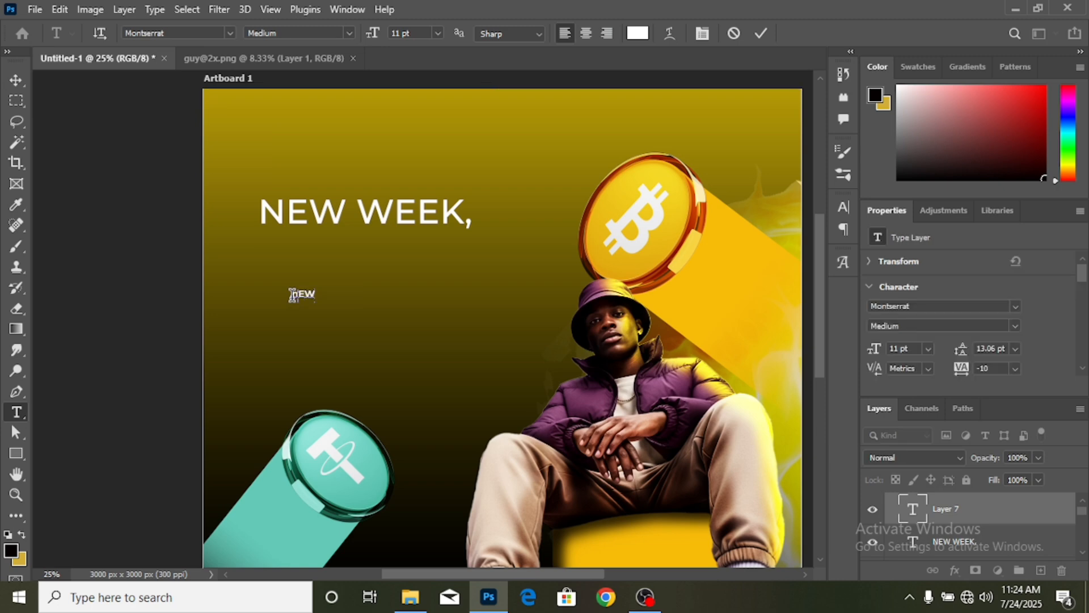
key("BackSpace")
key("BackSpace")
key("BackSpace")
type("NEW WIN")
left_click(18, 79)
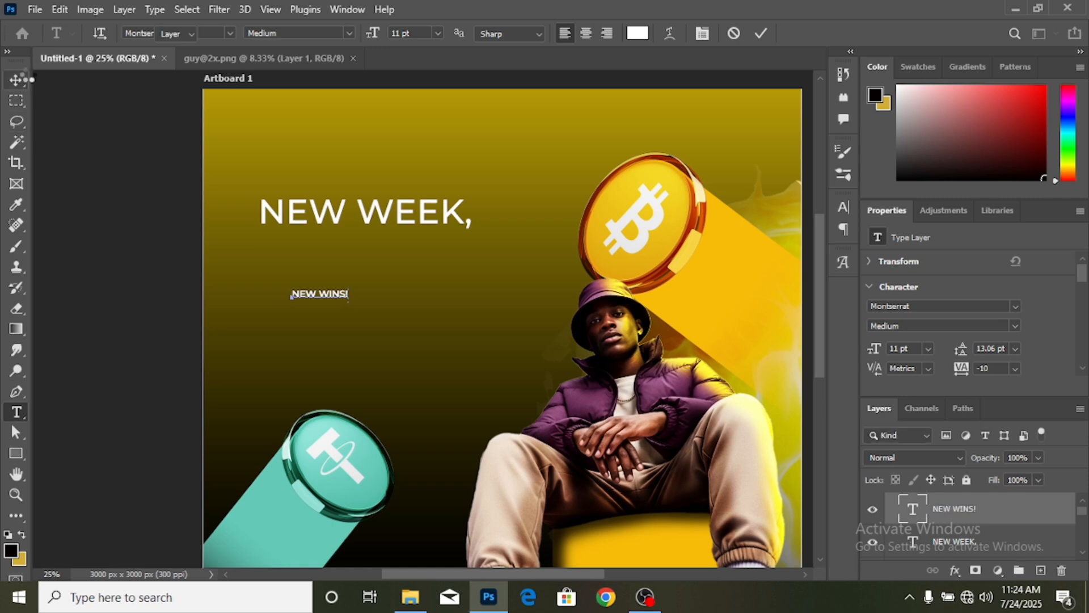
key("ctrl+t")
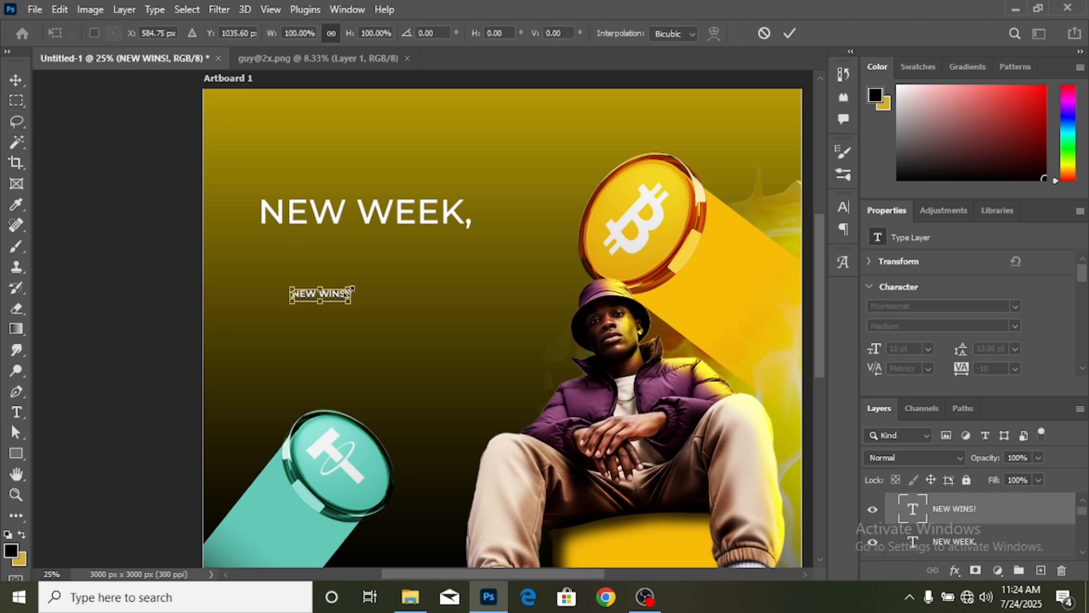
left_click_drag(351, 294, 453, 294)
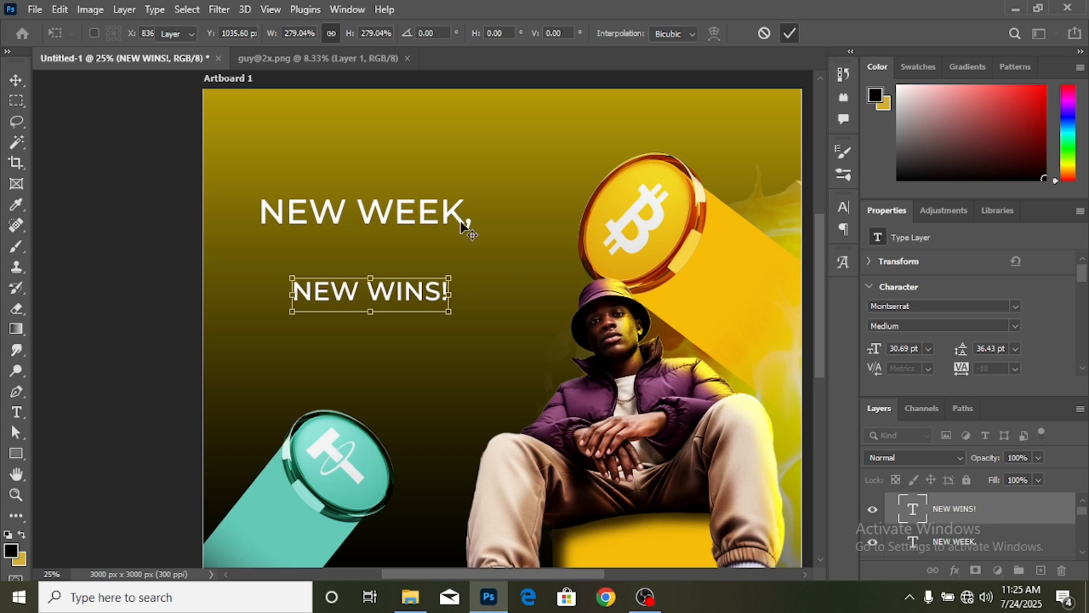
key("Return")
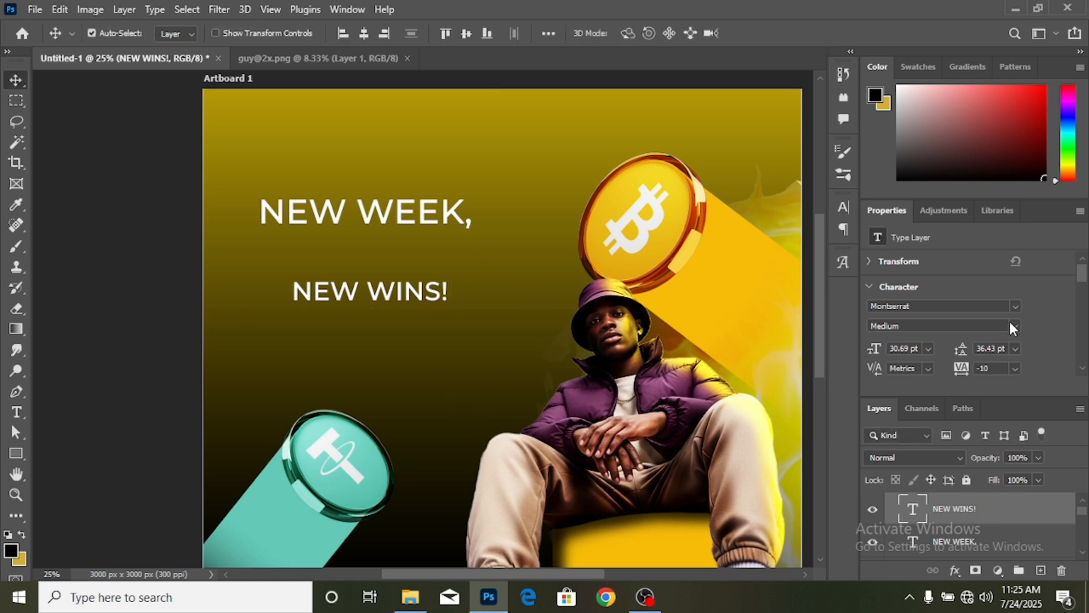
- Set the NEW WINS! text colour to near-black #010000
scroll(1012, 329, "down", 1)
left_click(1014, 363)
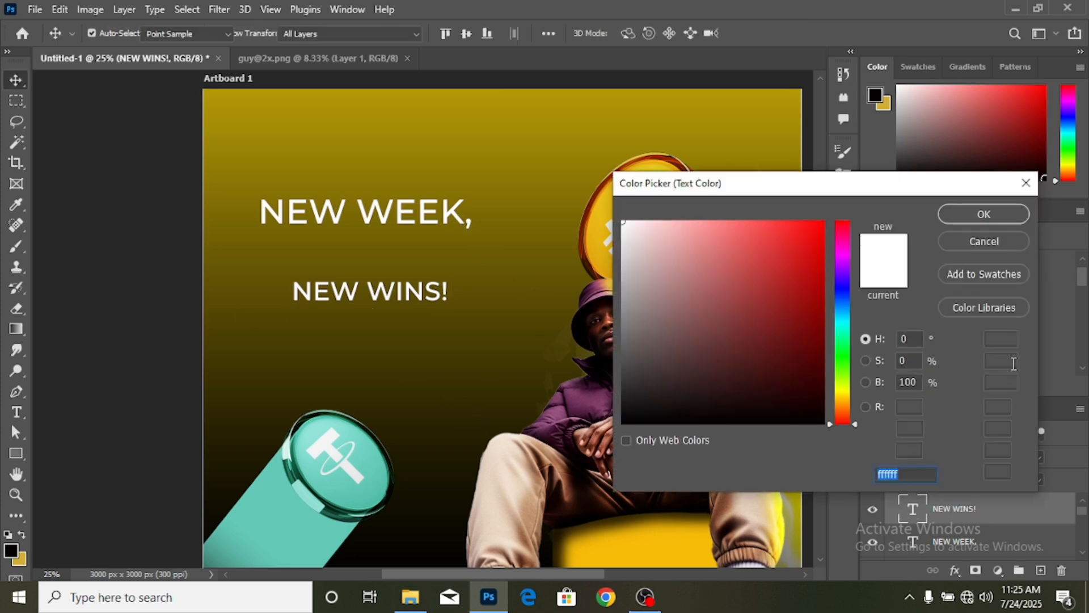
left_click(822, 424)
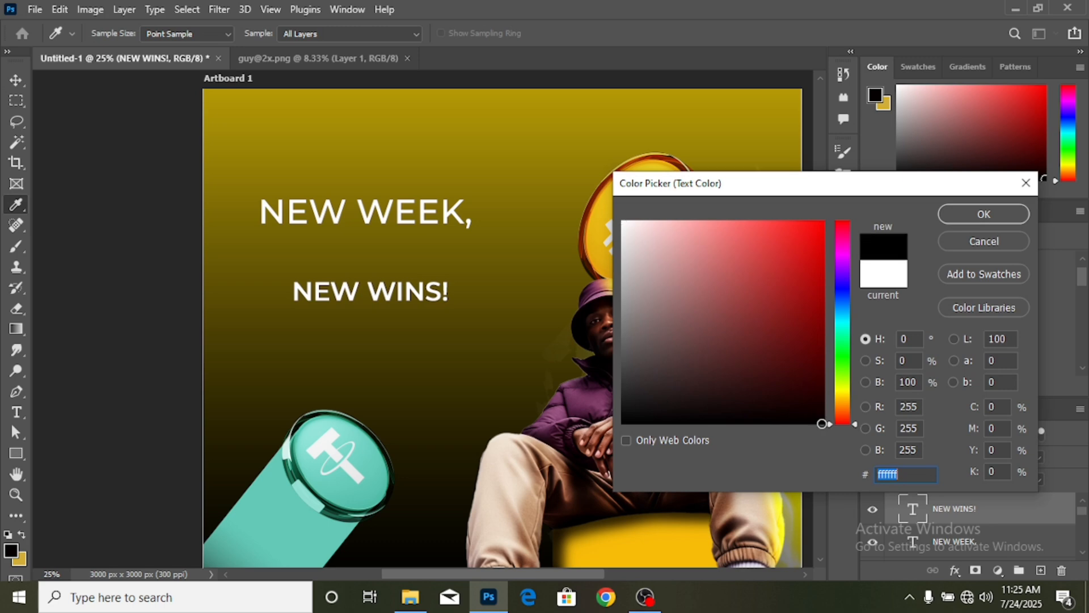
left_click(976, 214)
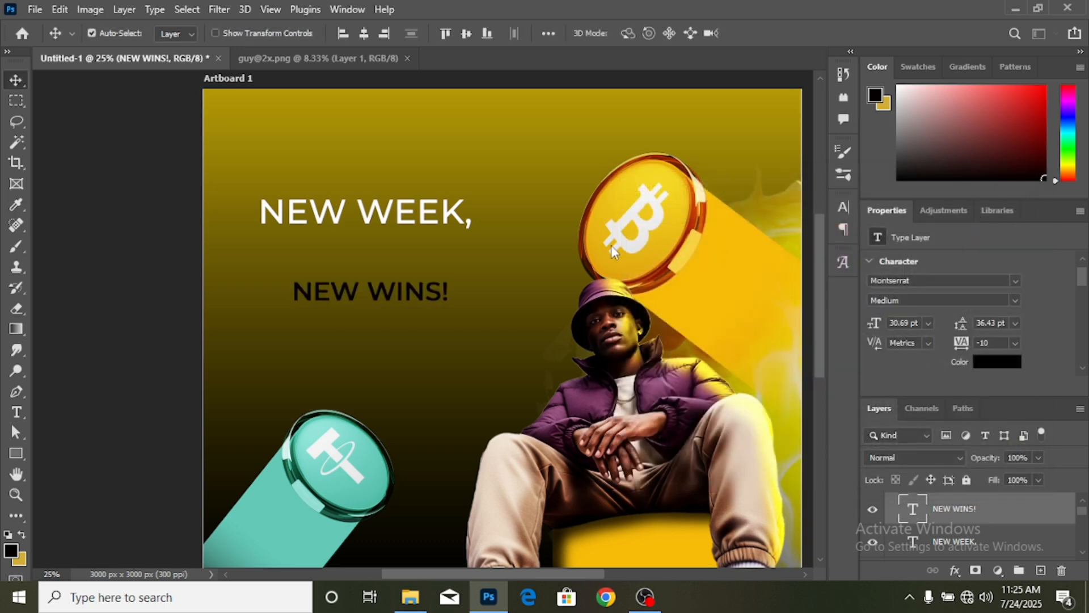
- Draw a white rectangle behind NEW WINS!, keeping the text layer above it
left_click(16, 453)
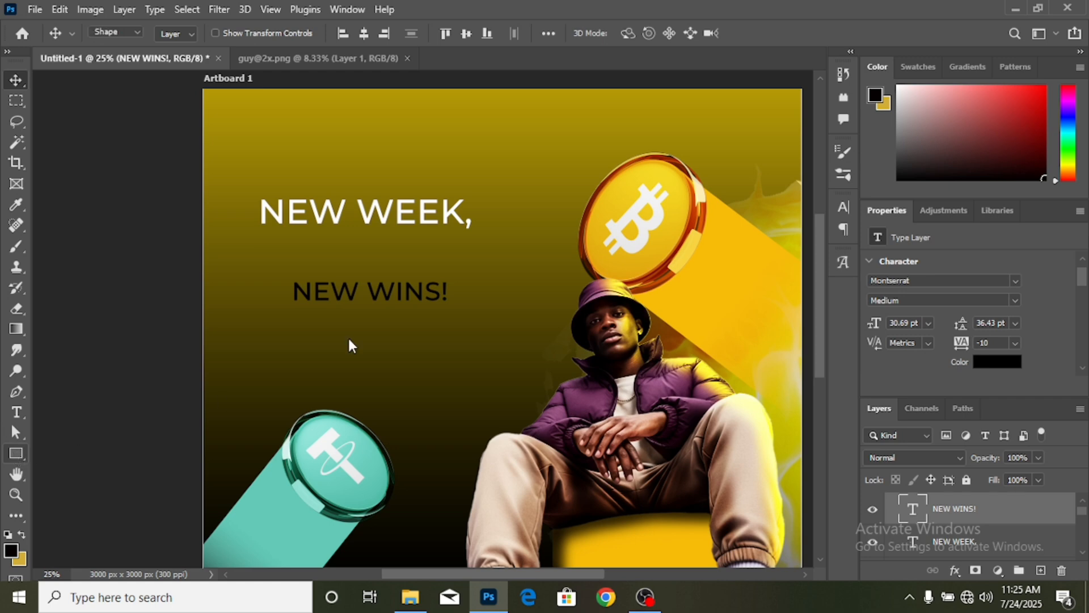
left_click_drag(287, 273, 458, 316)
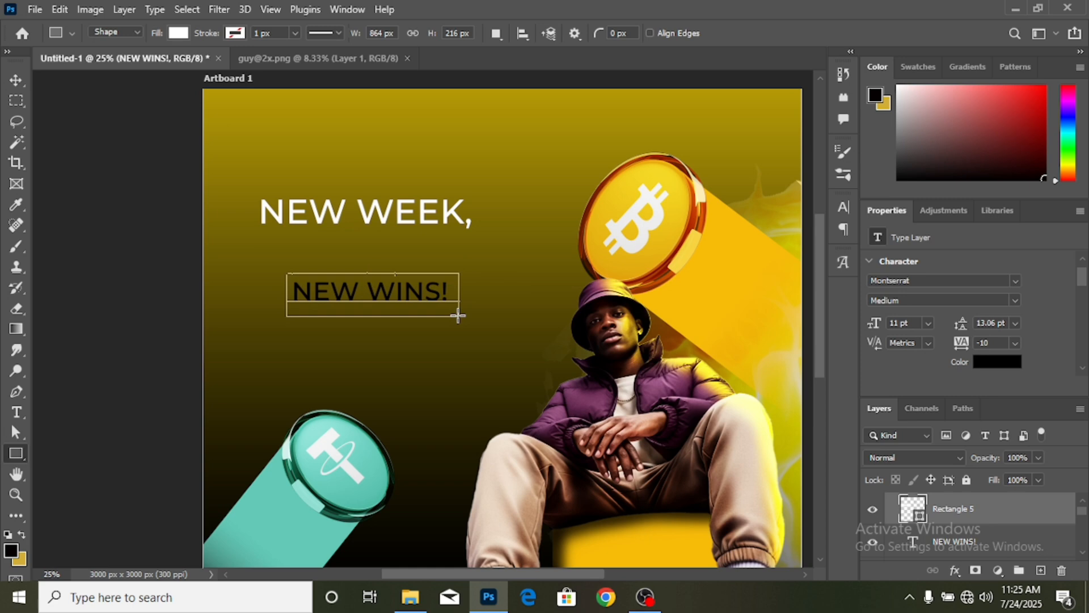
left_click(16, 80)
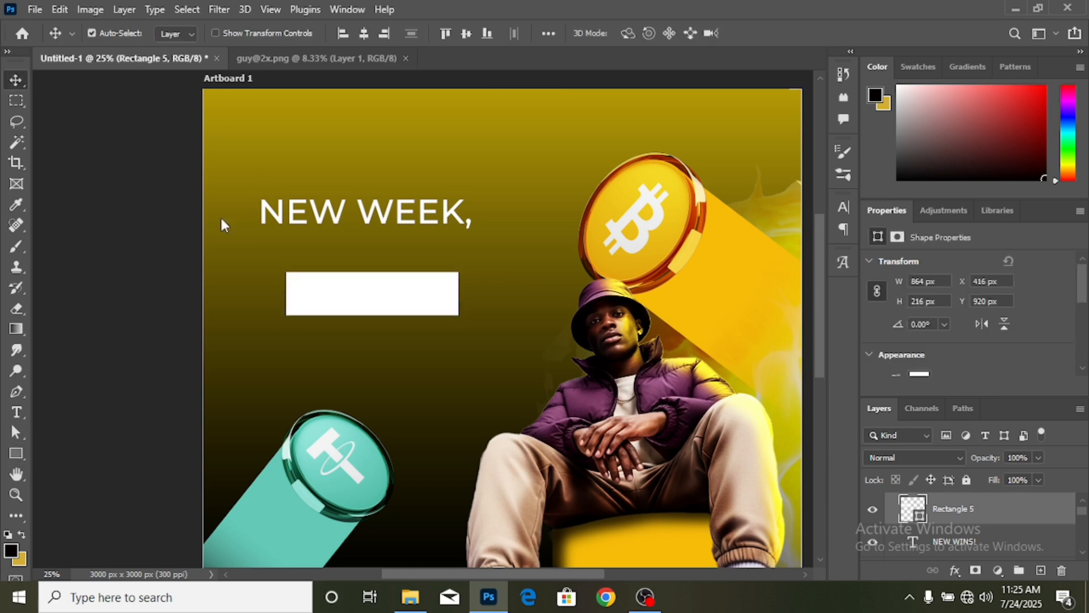
left_click_drag(978, 546, 988, 506)
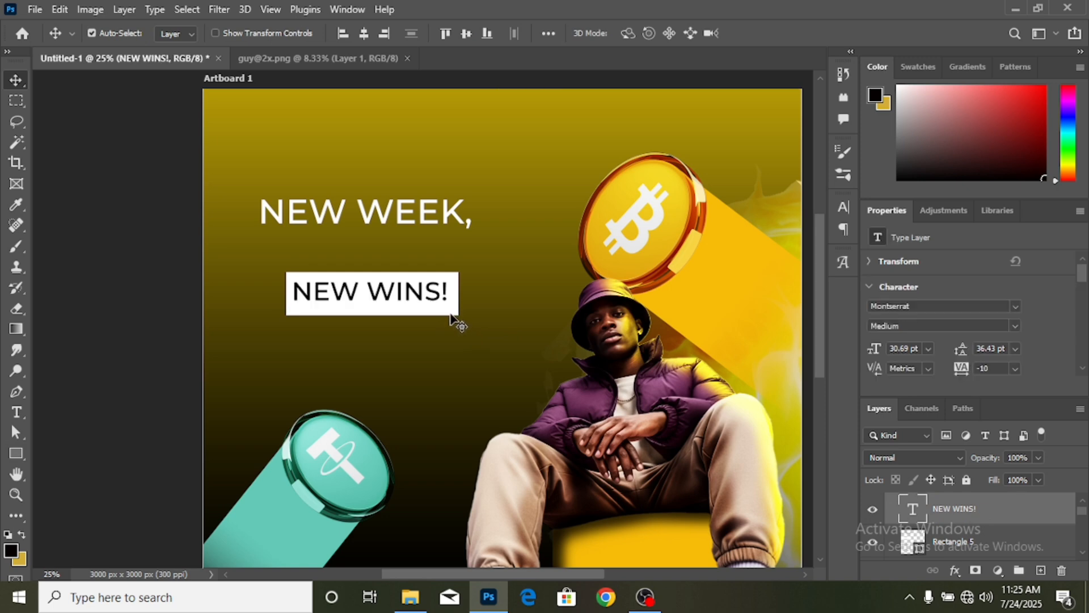
left_click_drag(452, 318, 446, 314)
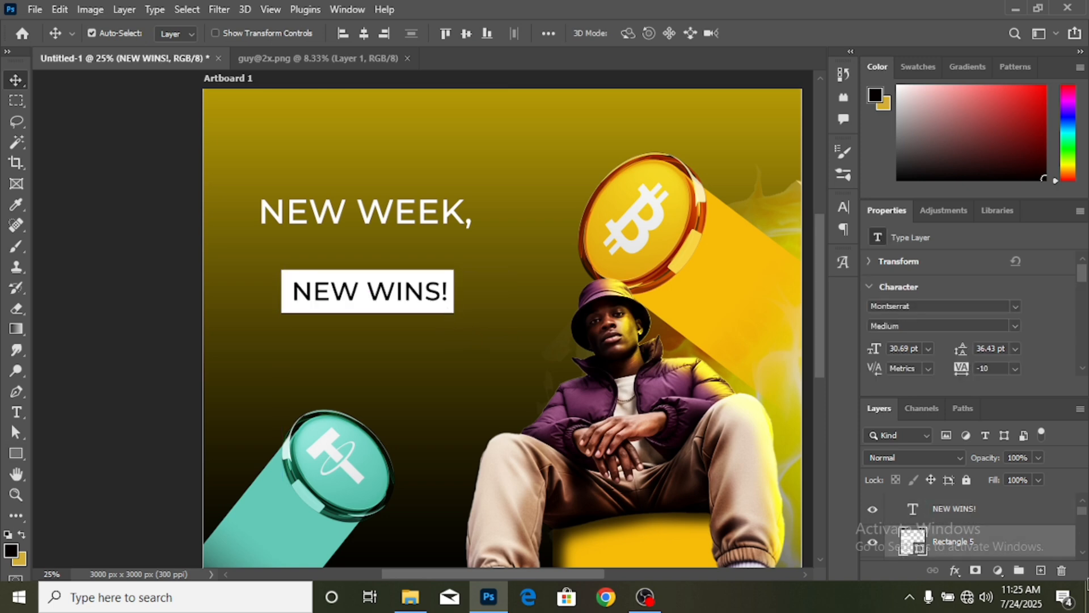
- Scale the text and white box together and tilt them to -7.76°
left_click(1016, 519, "ctrl")
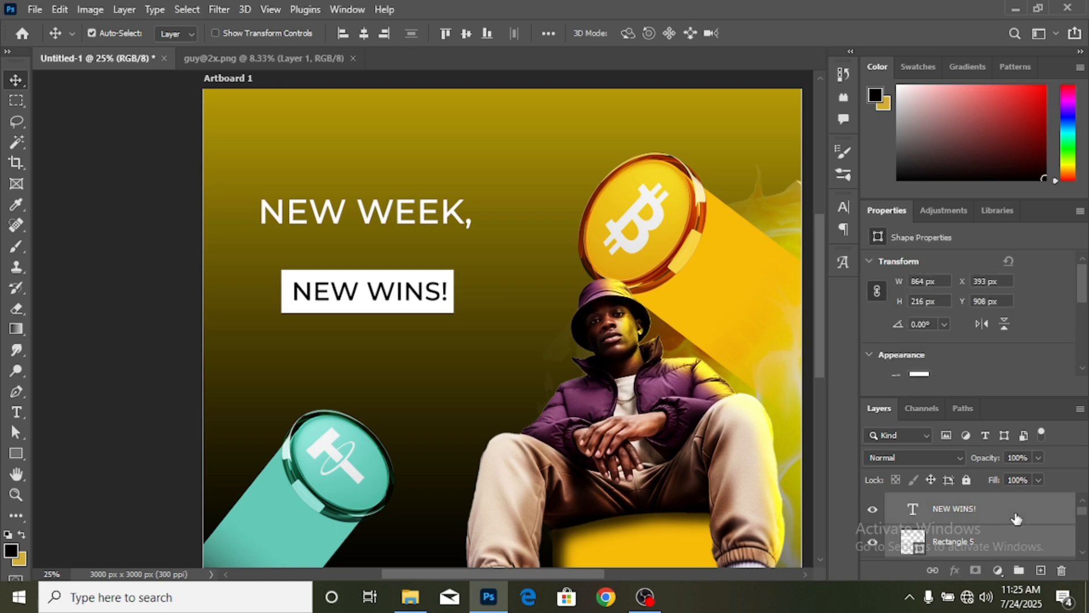
key("ctrl+t")
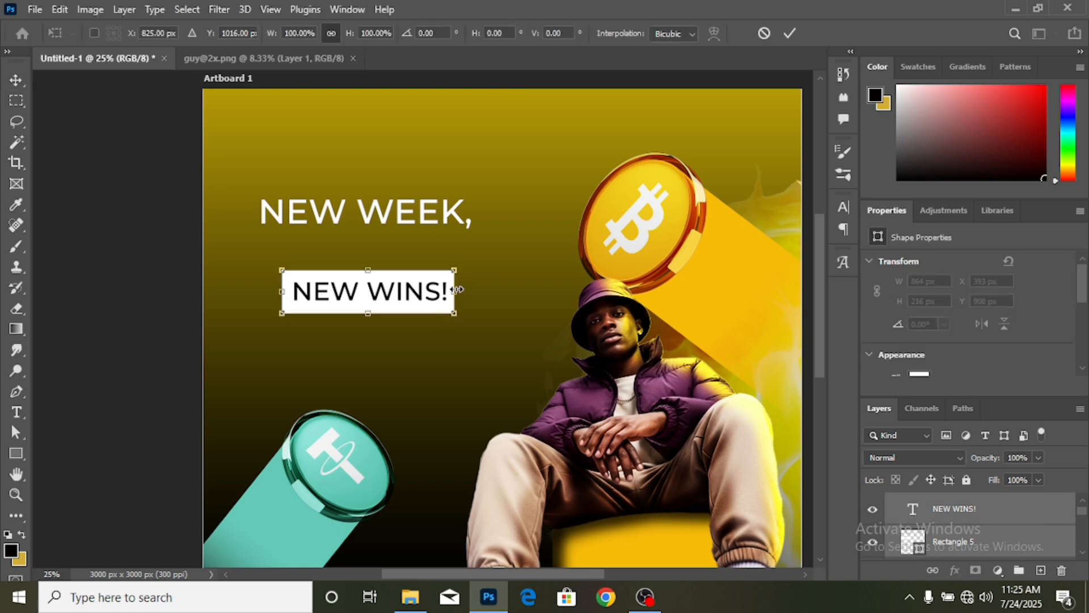
left_click_drag(454, 286, 370, 267)
left_click_drag(419, 230, 412, 231)
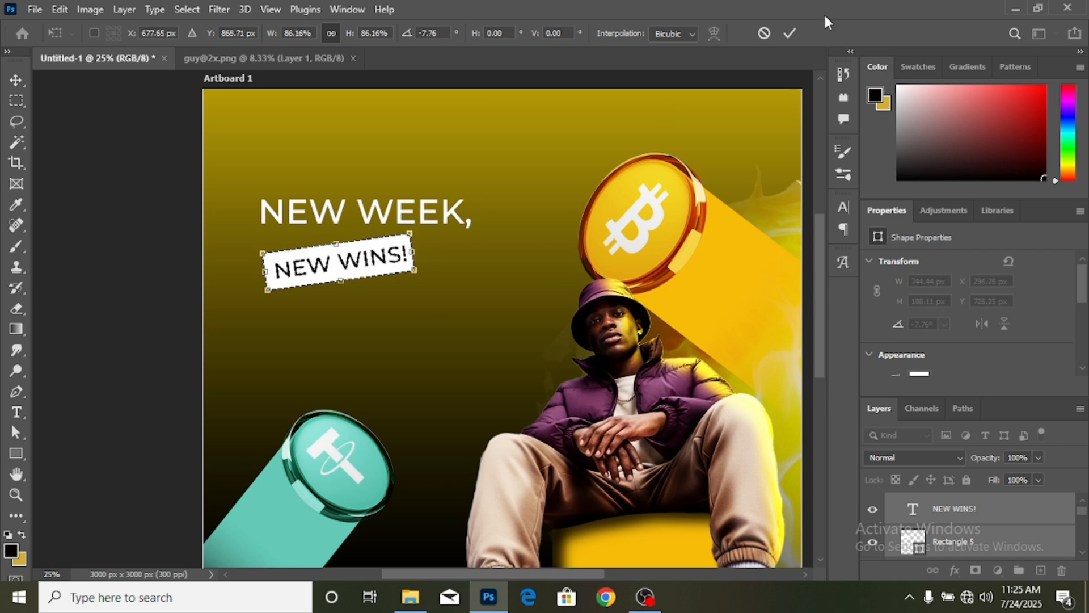
left_click(796, 32)
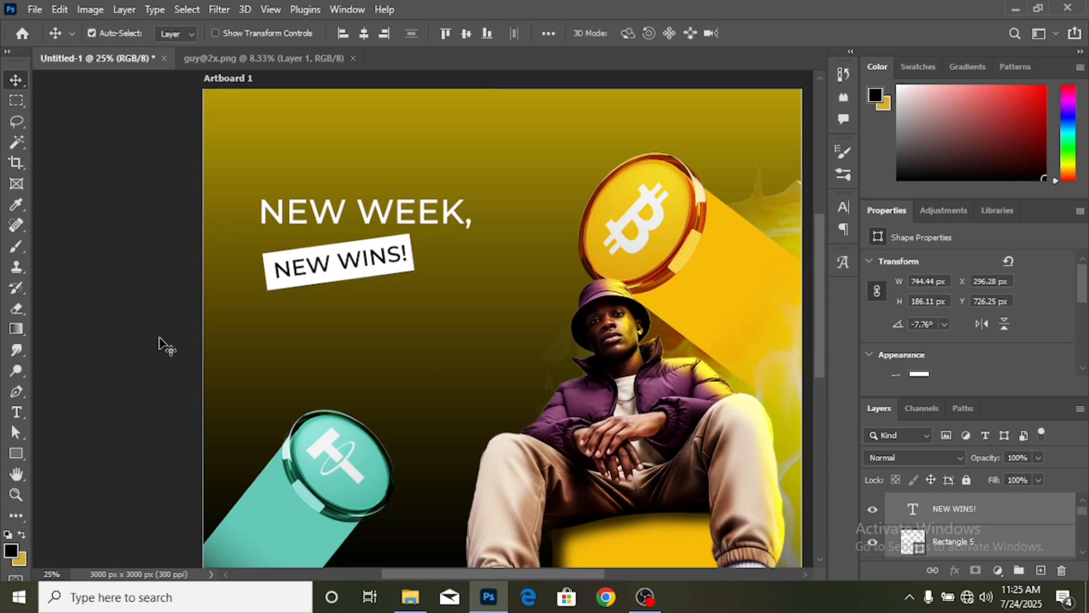
left_click(193, 332)
left_click(18, 414)
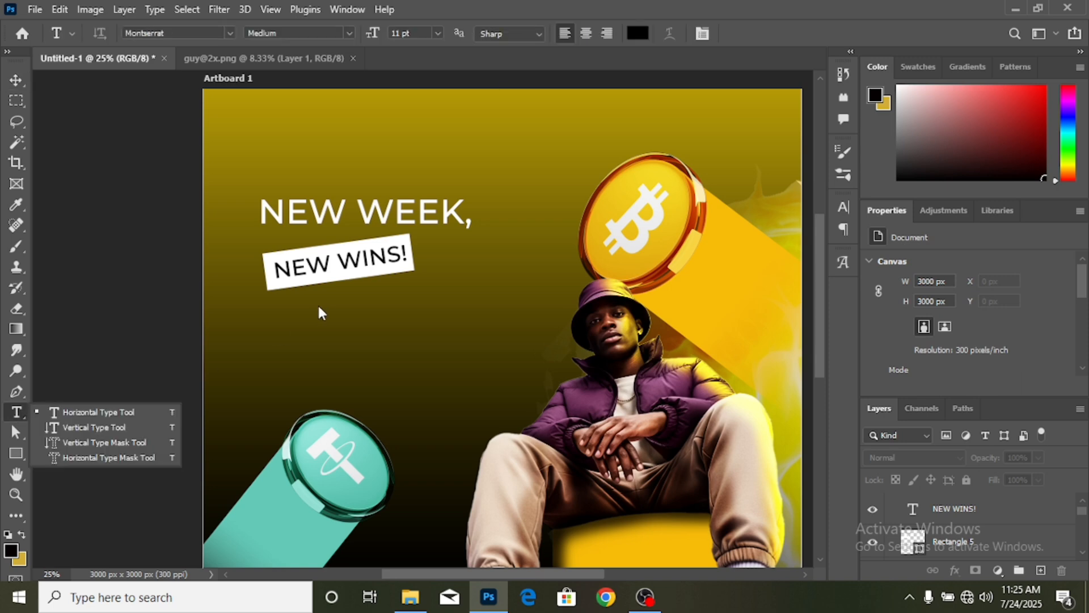
left_click(161, 405)
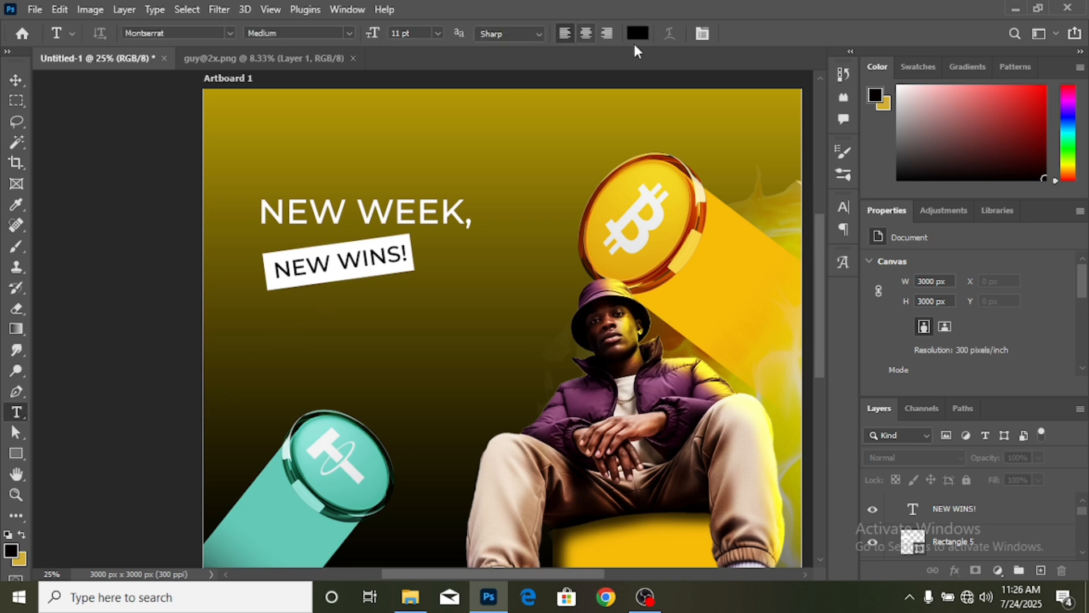
- Set the type colour to white #FFFFFF
left_click(639, 35)
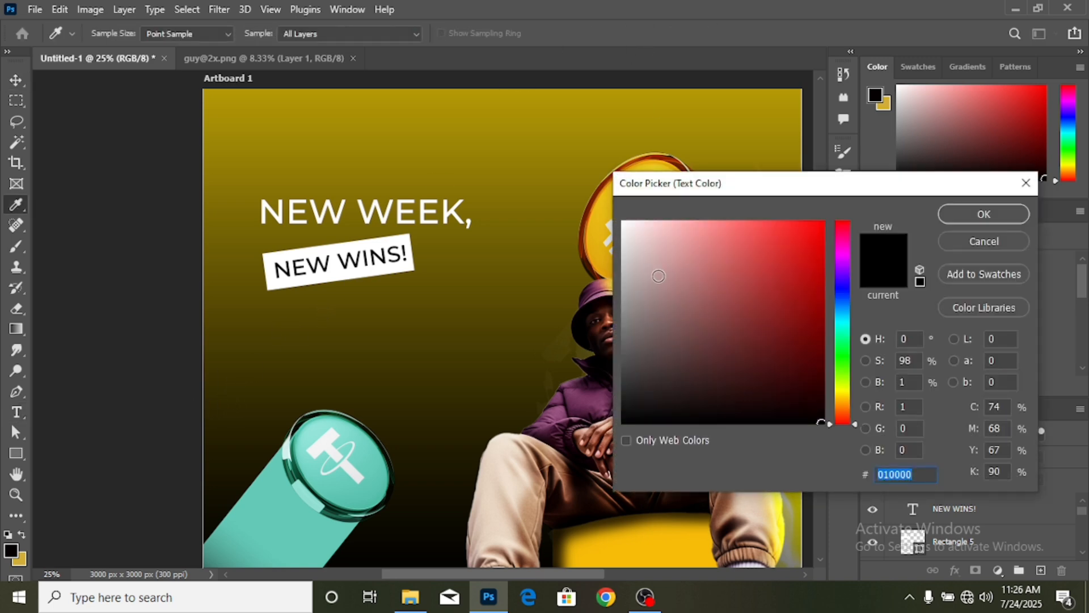
type("FFF")
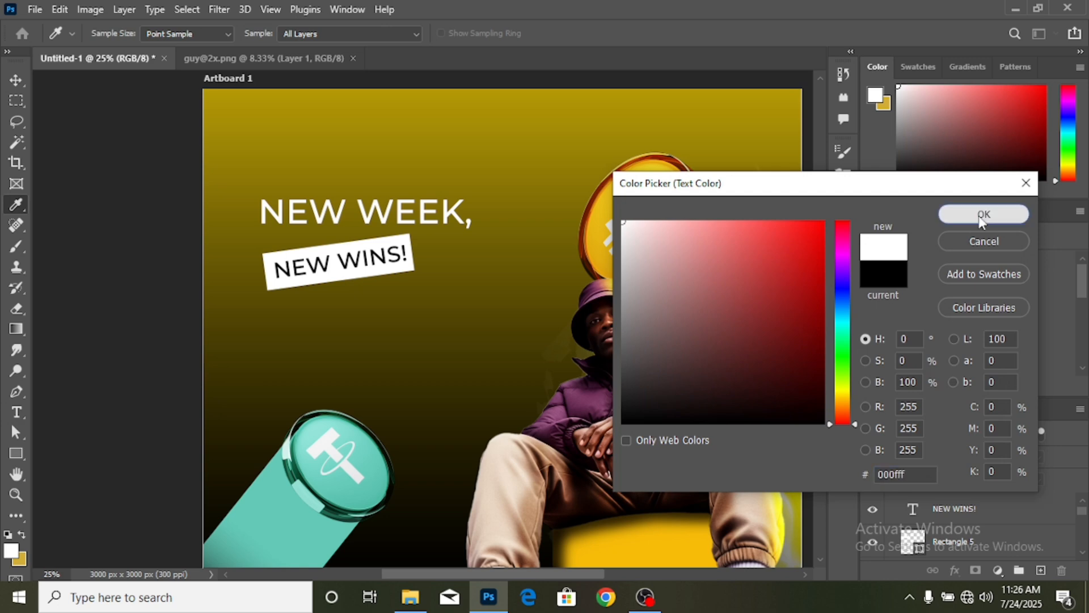
left_click(984, 215)
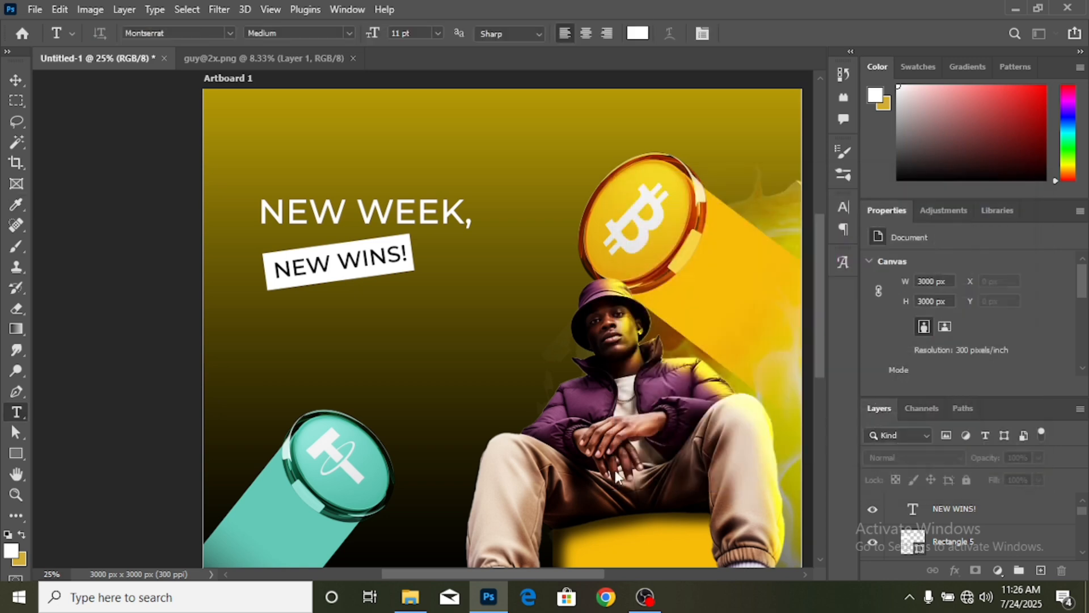
- Type the tagline 'Start your week with clearity; confidence and a market strategy...' below the label
left_click(294, 321)
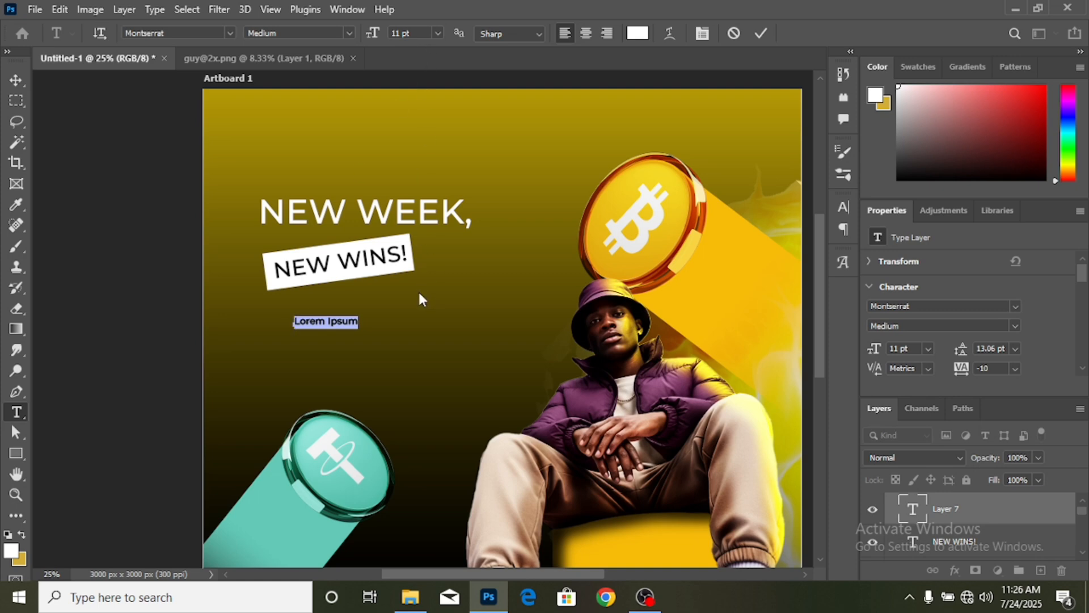
type("START")
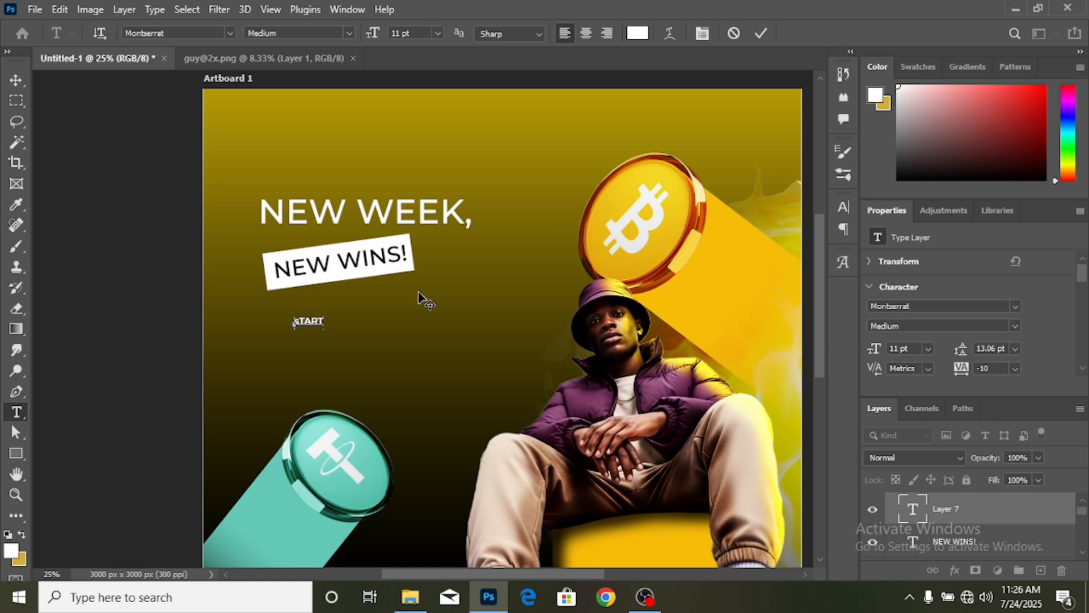
key("BackSpace")
type("Start your week with")
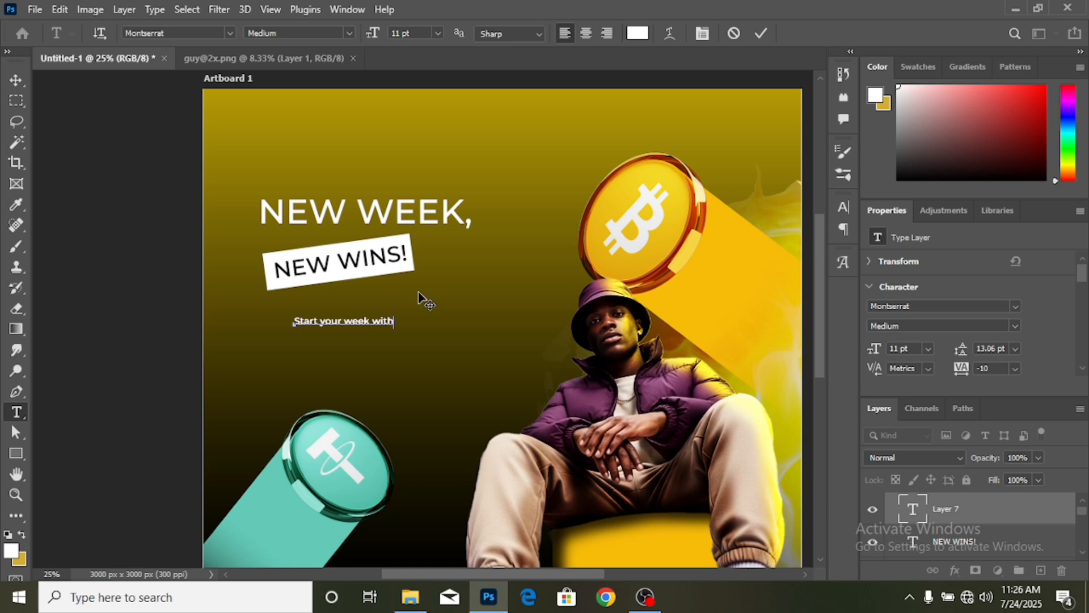
type(" clea")
type("onfidenc")
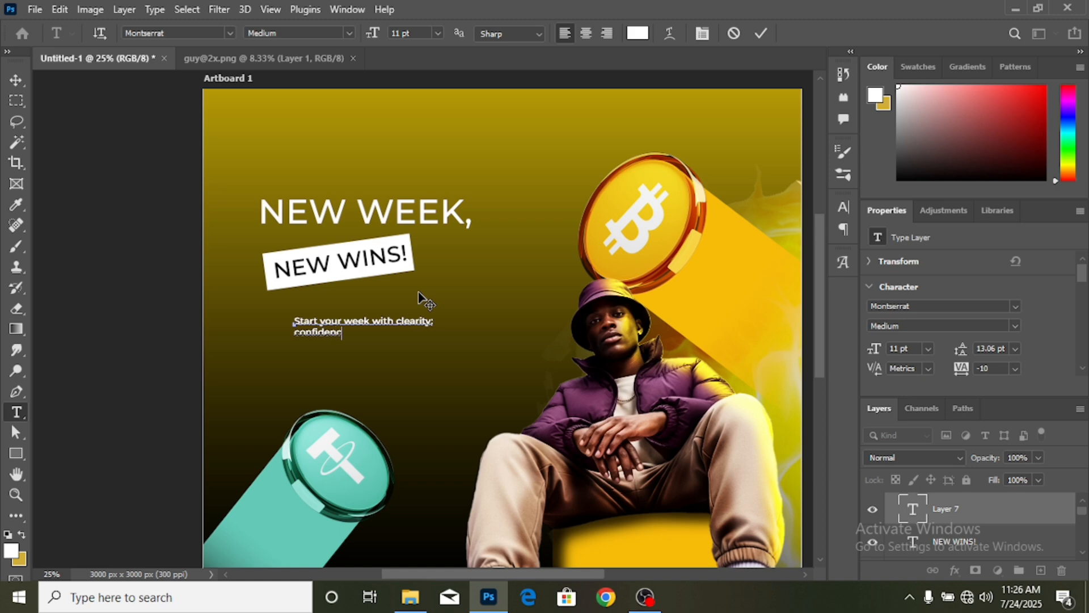
type("e and ")
type("a")
type(" market ")
type("stra")
type("te")
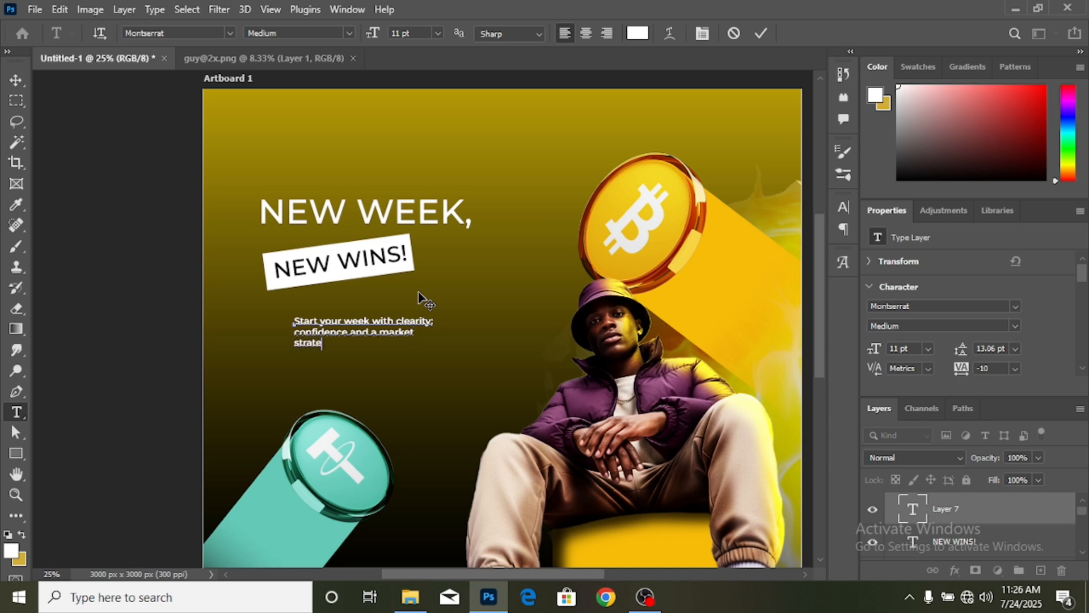
type("gy that works.")
- Enlarge the tagline and move it left under the NEW WINS! label
left_click(16, 79)
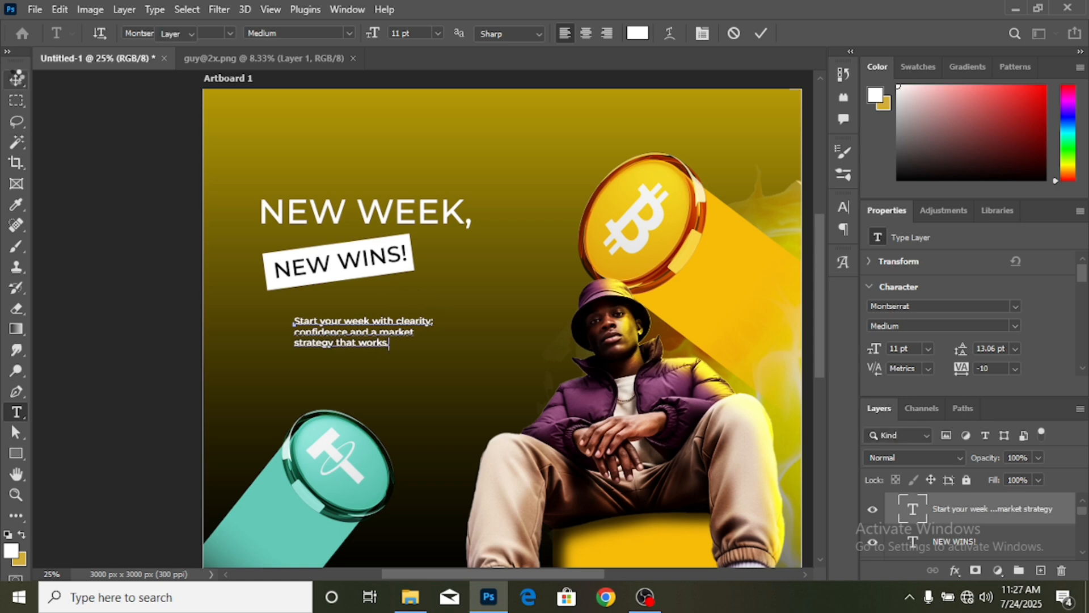
key("ctrl+t")
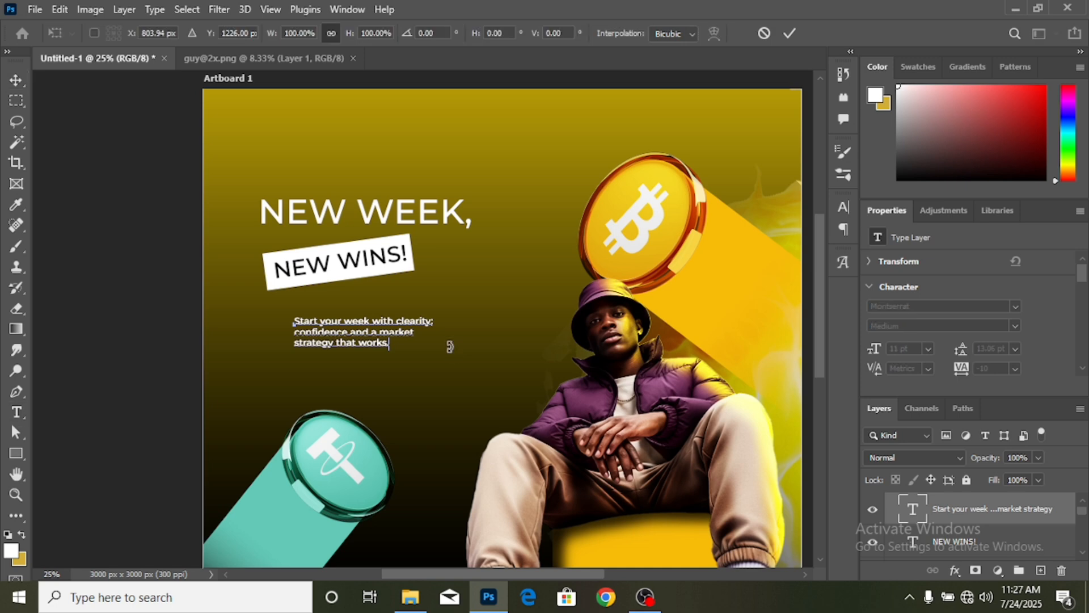
left_click_drag(433, 333, 498, 335)
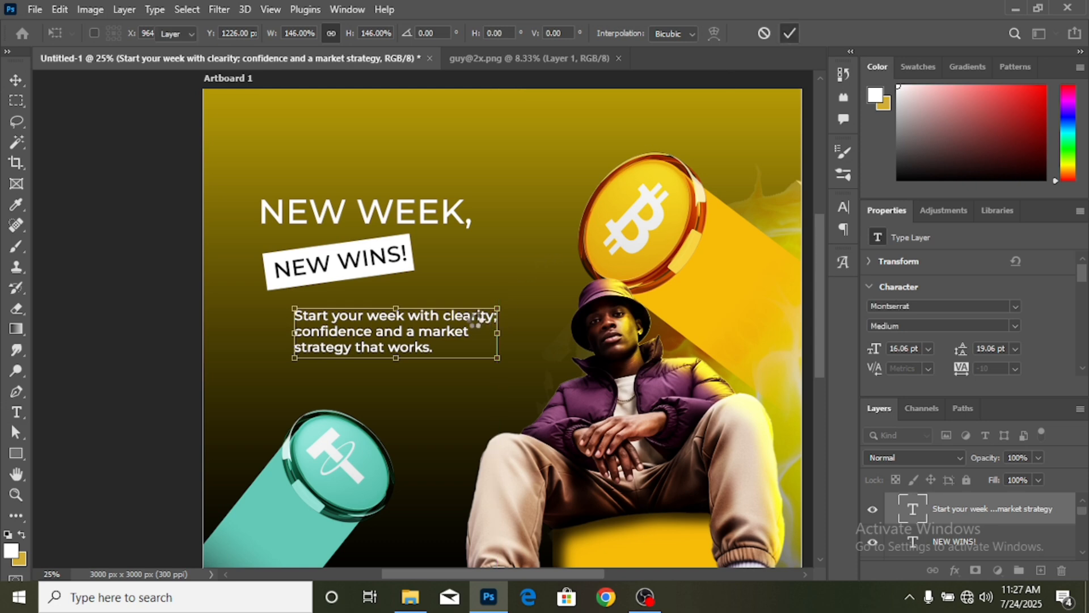
key("Return")
left_click_drag(479, 319, 447, 332)
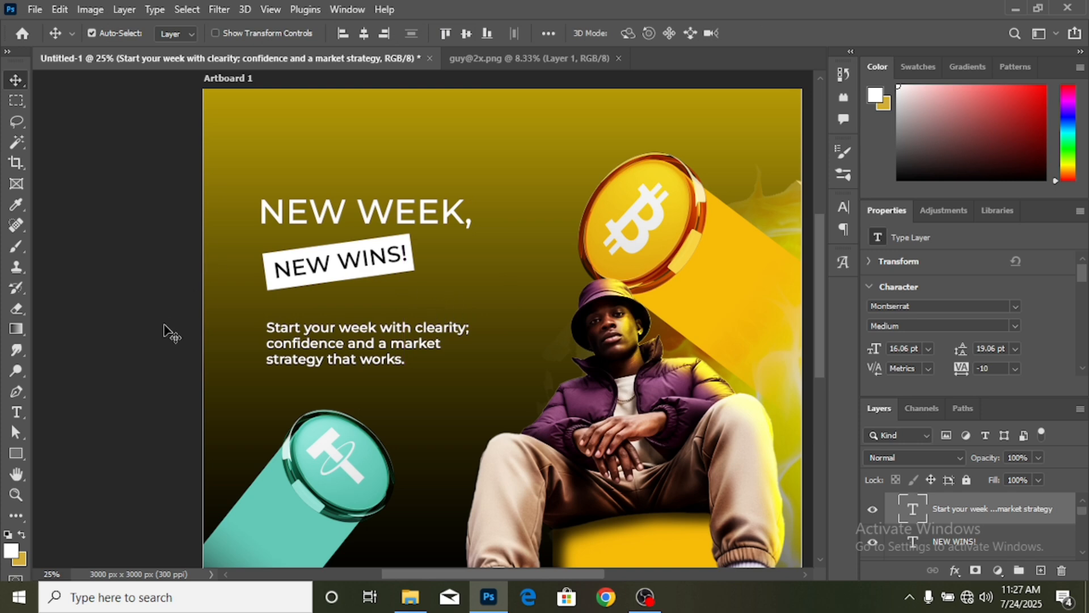
- Replace the semicolon after 'clearity' with a comma
left_click(15, 413)
left_click(473, 329)
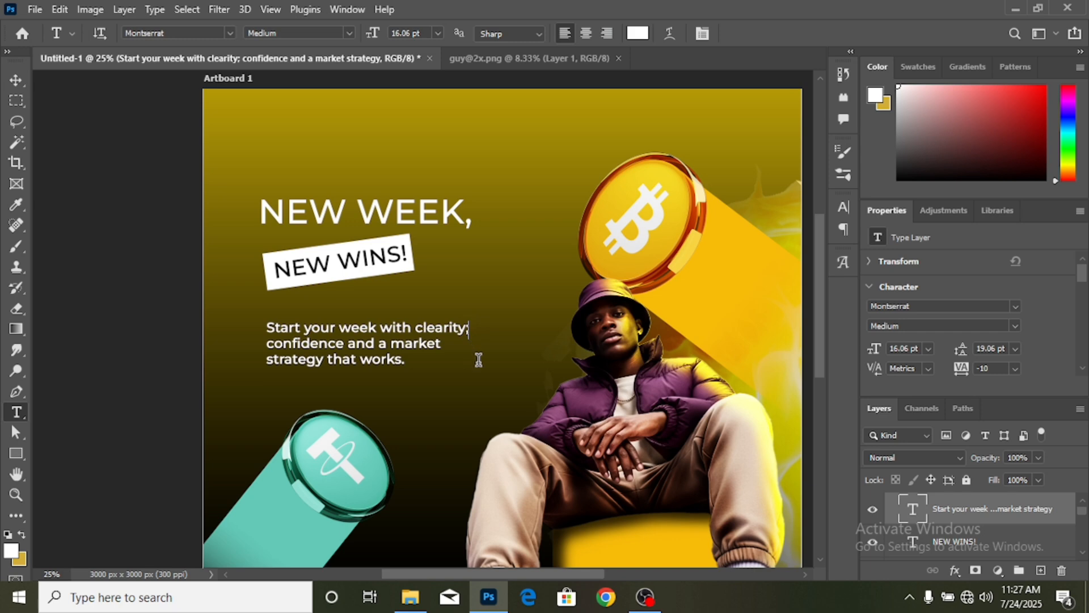
key("BackSpace")
type(",")
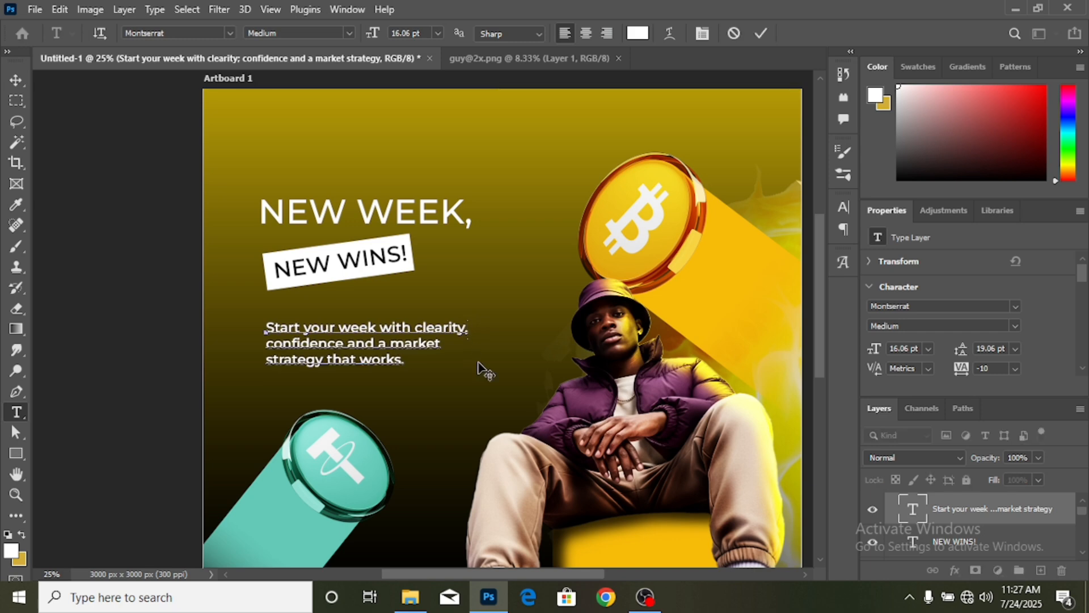
left_click(16, 81)
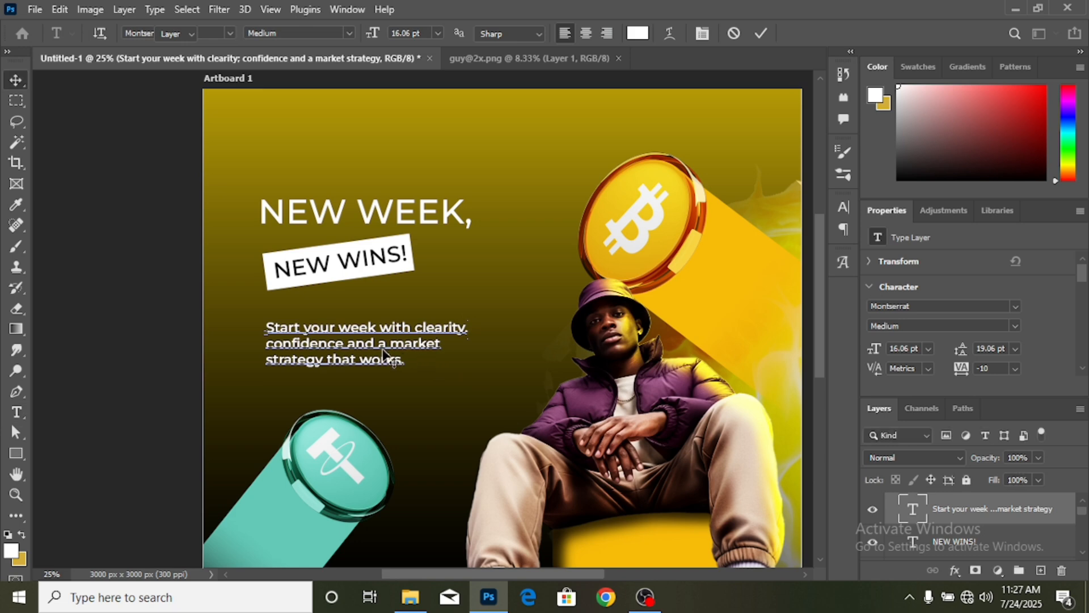
- Set the tagline to Montserrat Regular and nudge it slightly down-right
left_click(1014, 326)
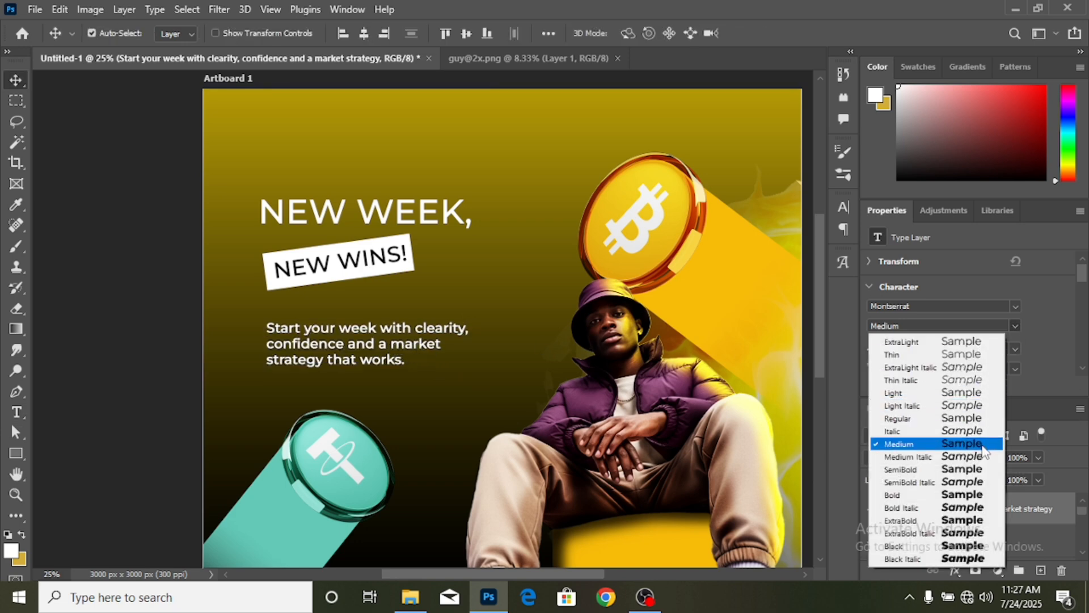
left_click(976, 419)
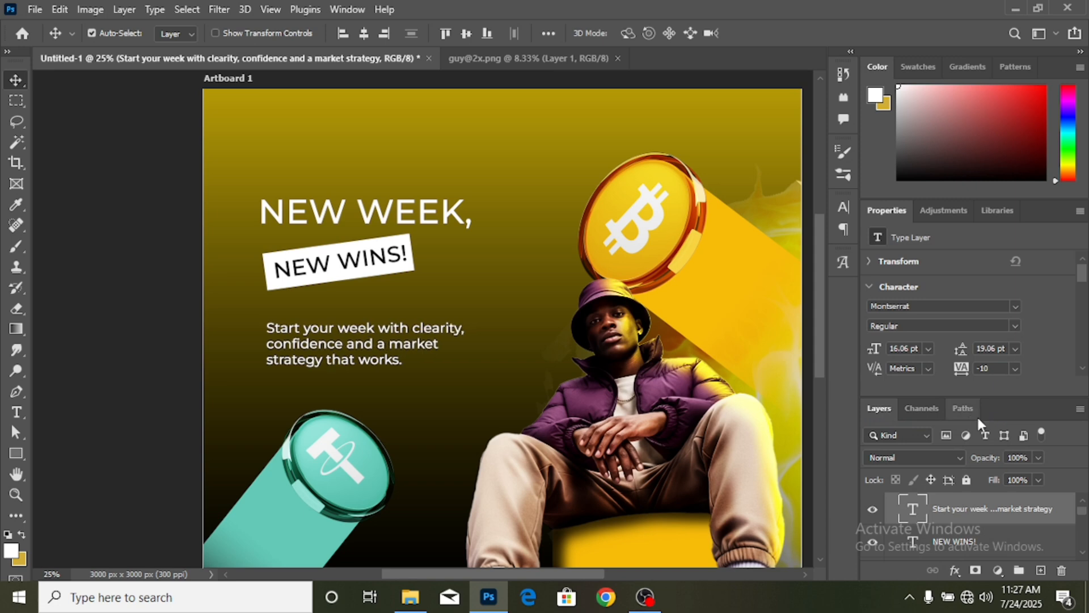
key("ctrl+minus")
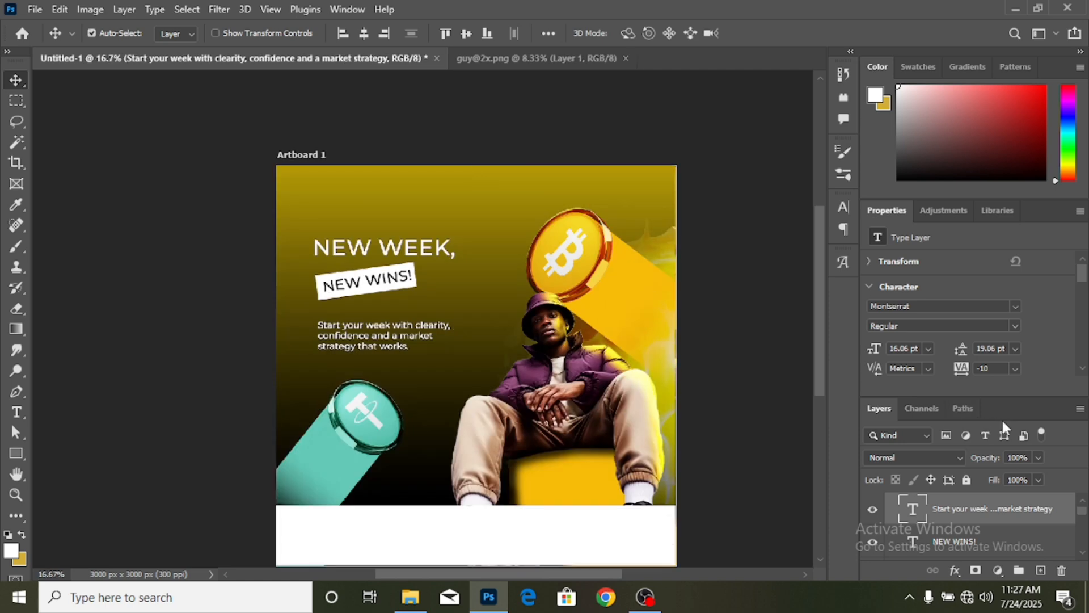
scroll(330, 268, "down", 3)
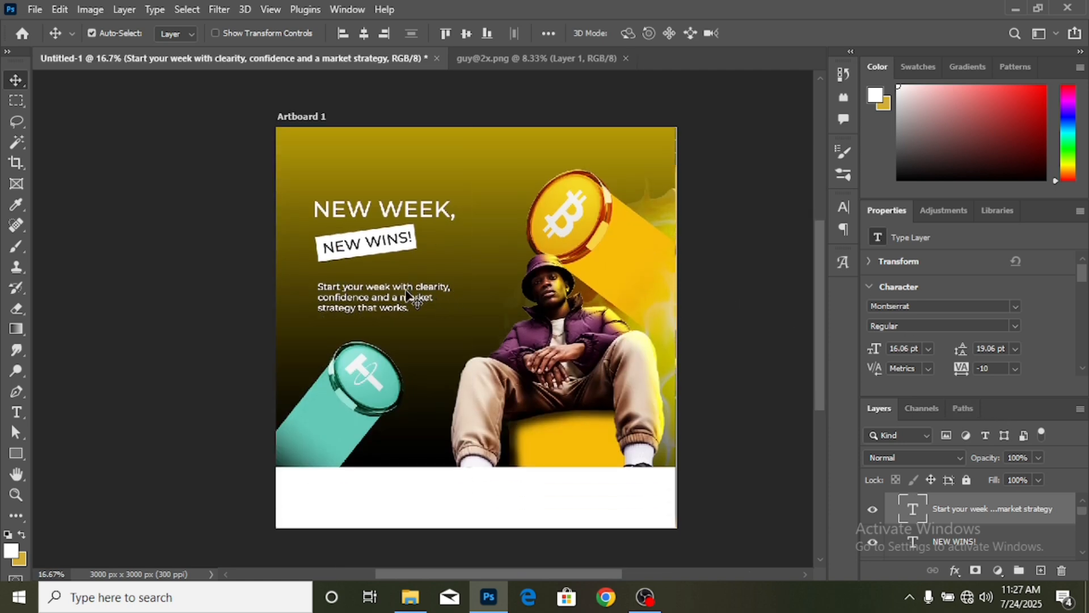
left_click_drag(401, 296, 400, 299)
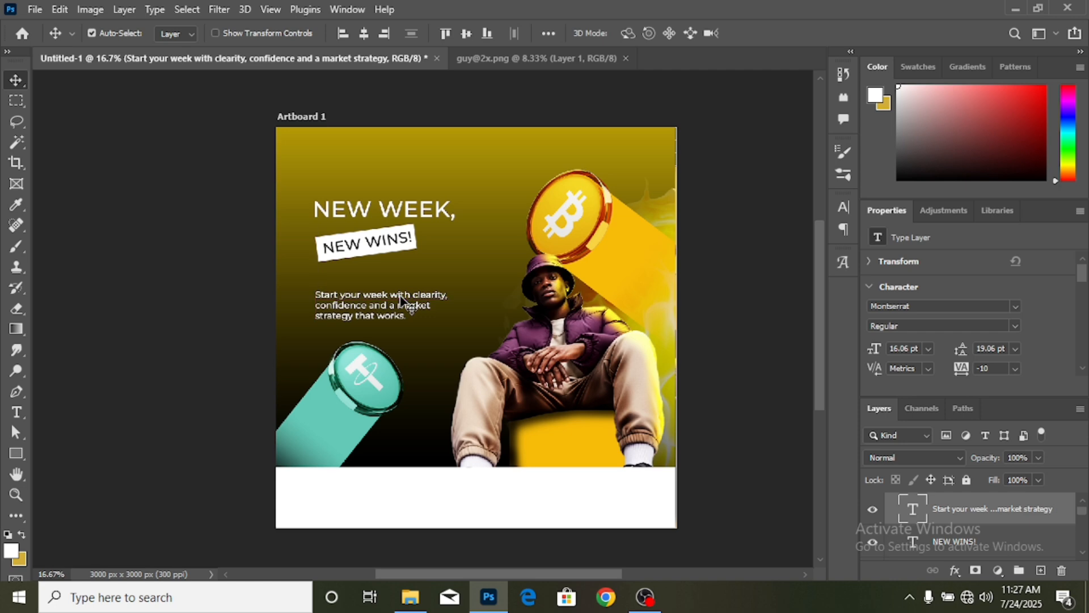
key("ctrl+plus")
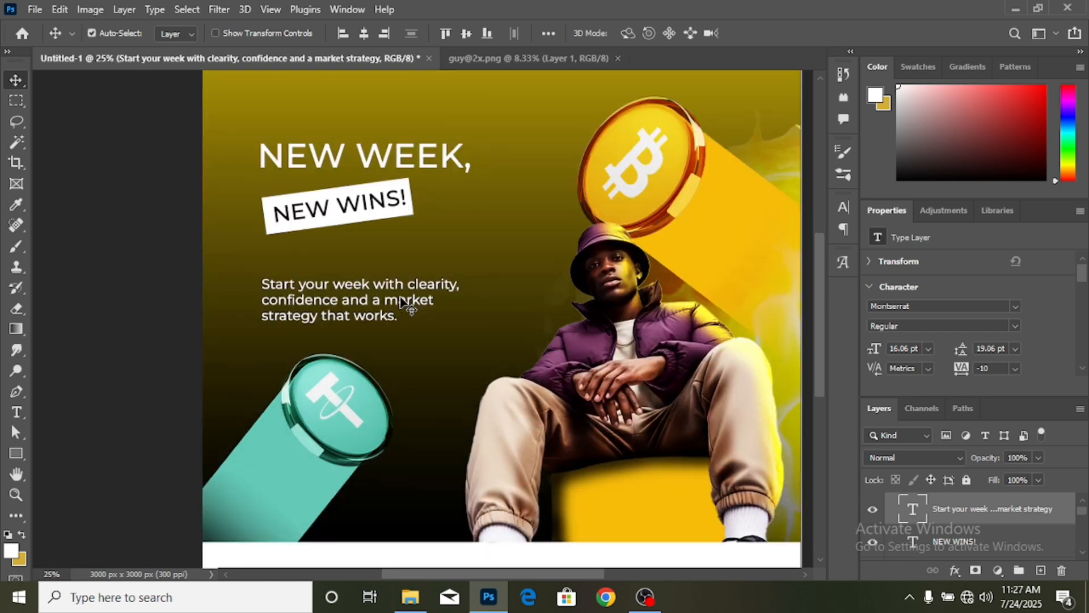
scroll(417, 290, "up", 1)
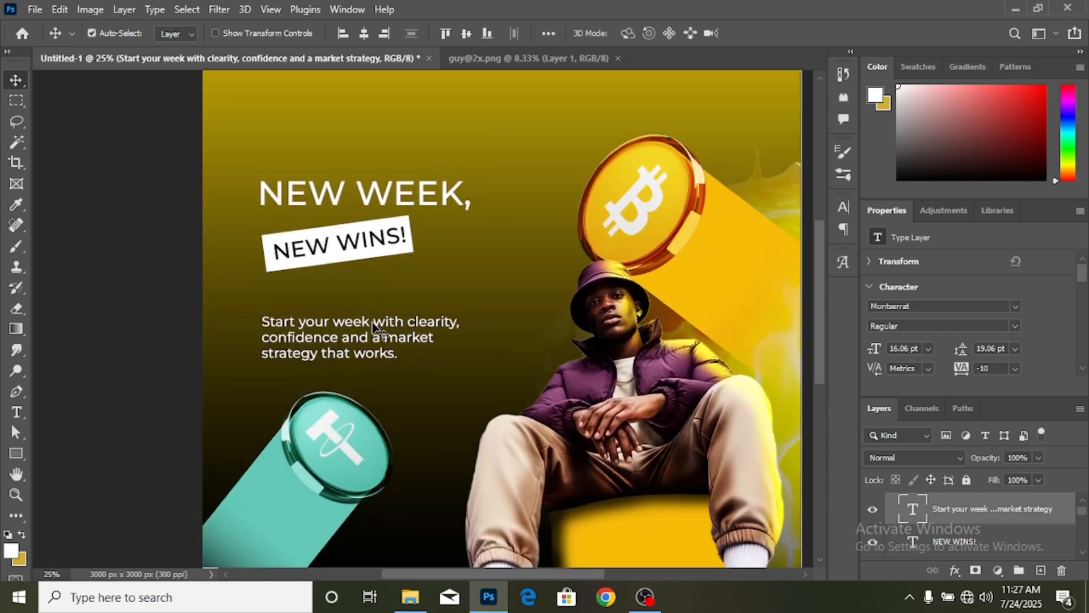
- Draw a thin white 552 × 13 px rectangle divider under the label
left_click(18, 456)
left_click(57, 454)
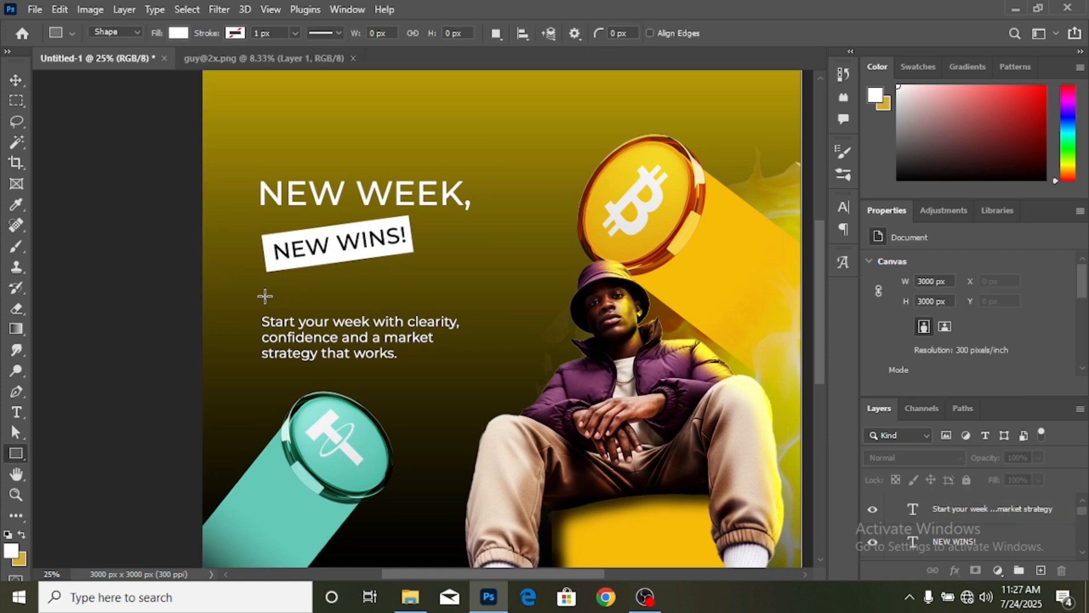
left_click_drag(265, 296, 374, 298)
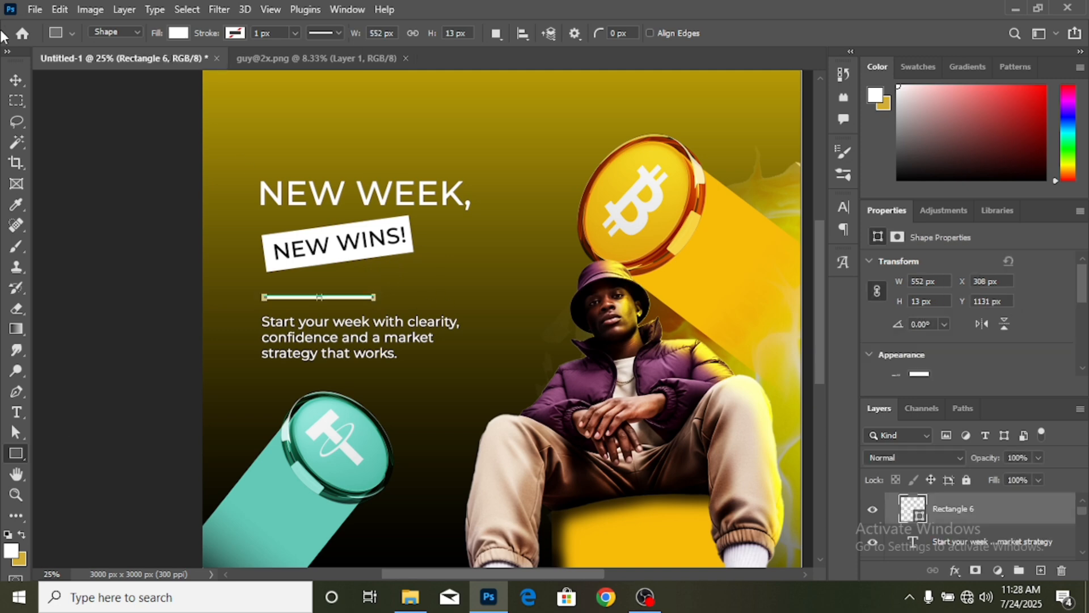
- Move the tagline down below the divider, nudging it up slightly
left_click(16, 79)
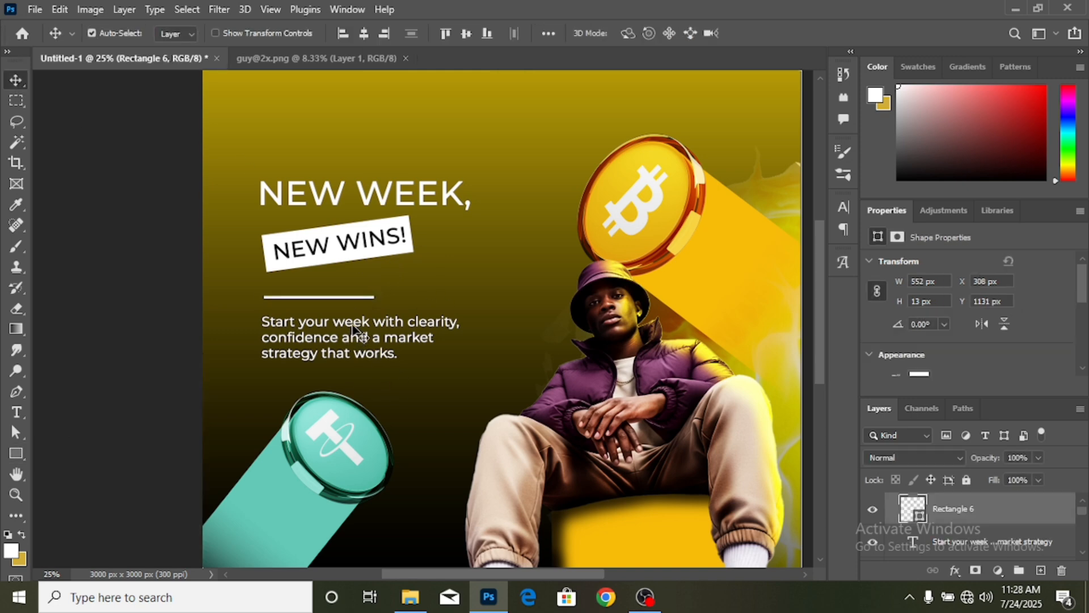
left_click_drag(351, 326, 354, 340)
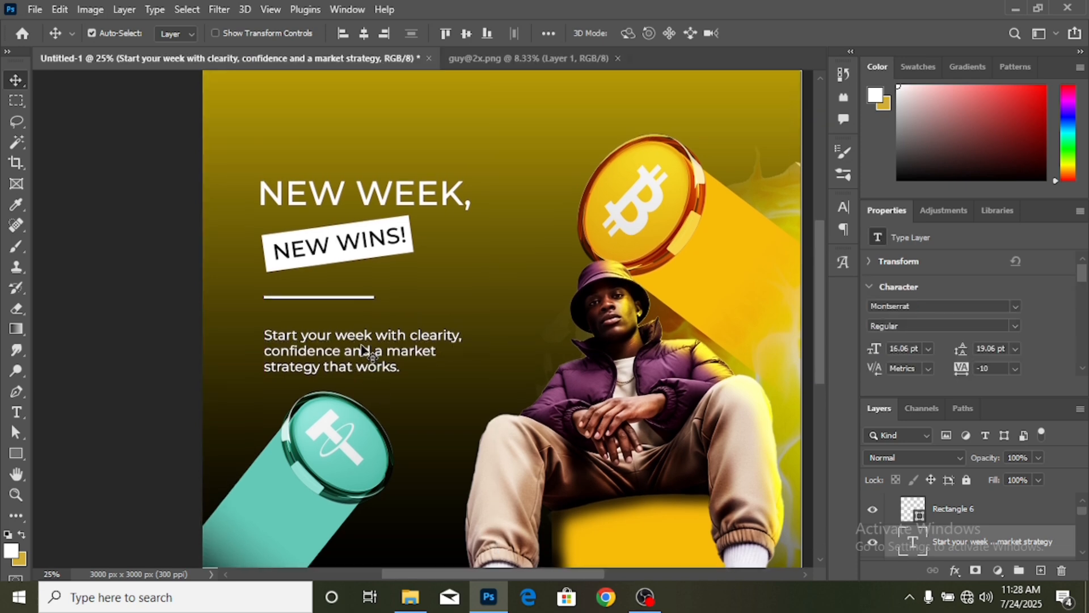
key("Up")
key("Up")
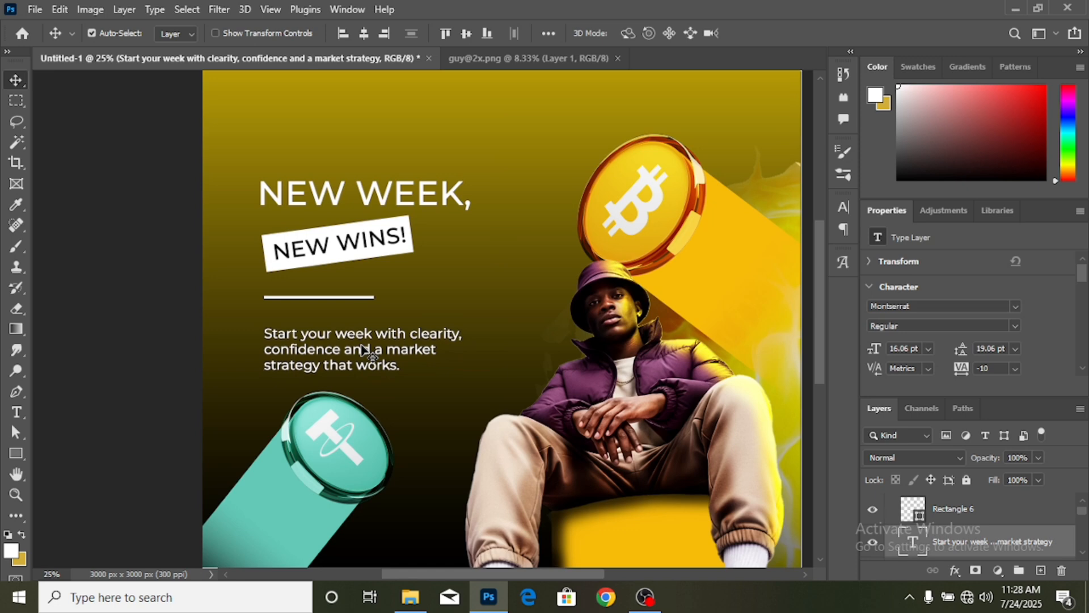
- Find and select the neon group holding the tether coin in the Layers panel
scroll(449, 363, "down", 2)
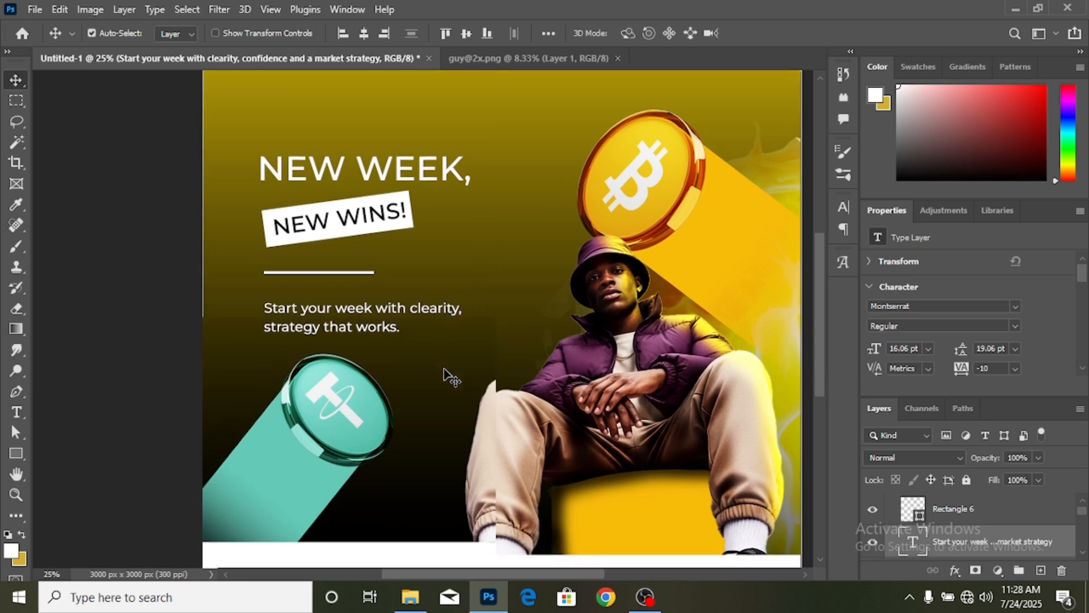
scroll(931, 544, "down", 4)
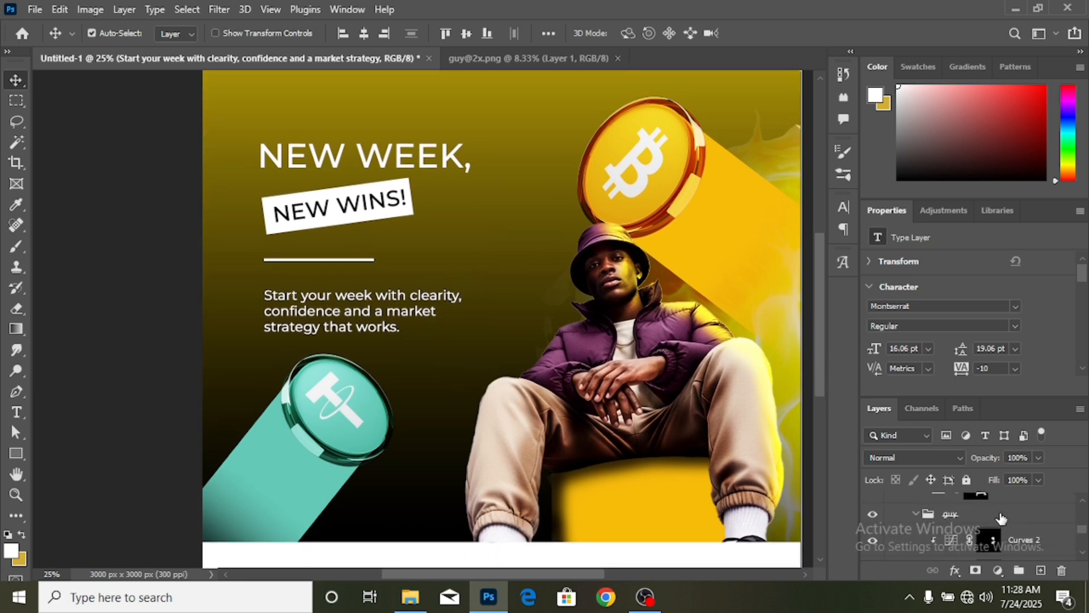
scroll(919, 517, "up", 2)
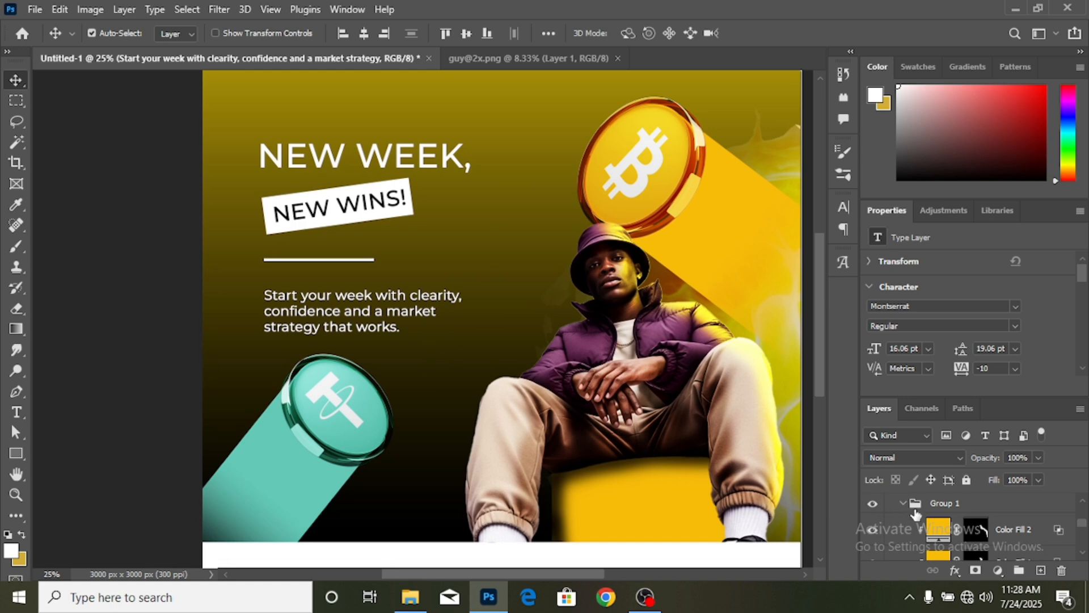
left_click(903, 503)
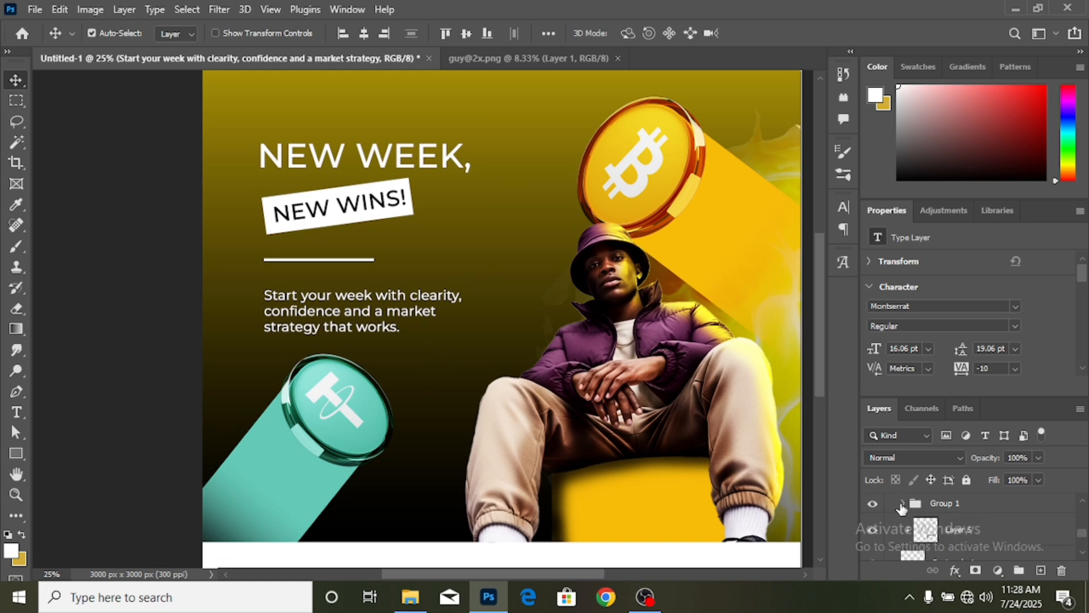
left_click(903, 504)
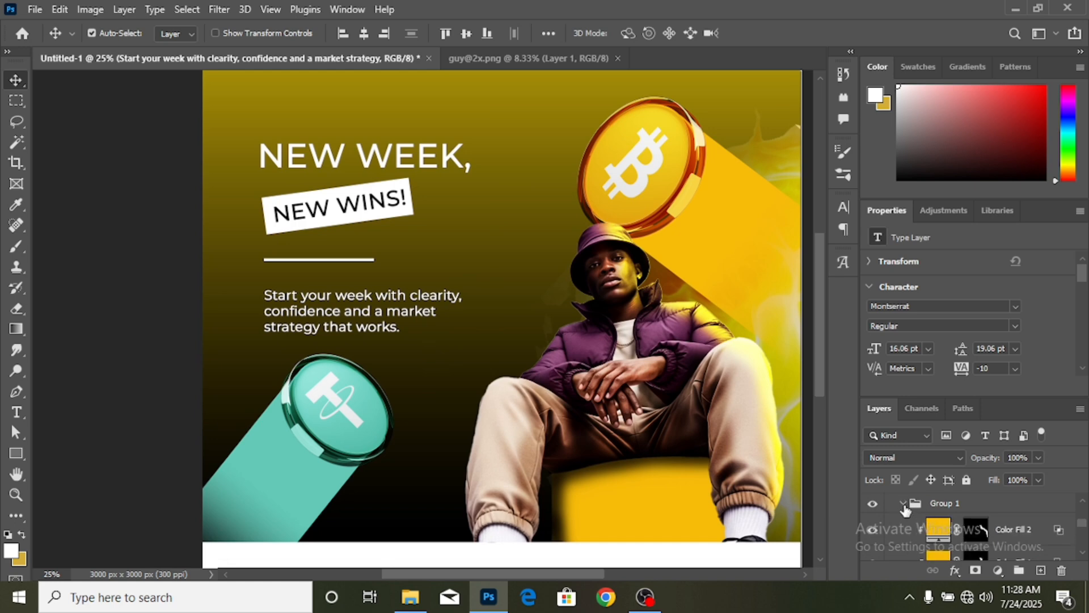
scroll(963, 523, "down", 5)
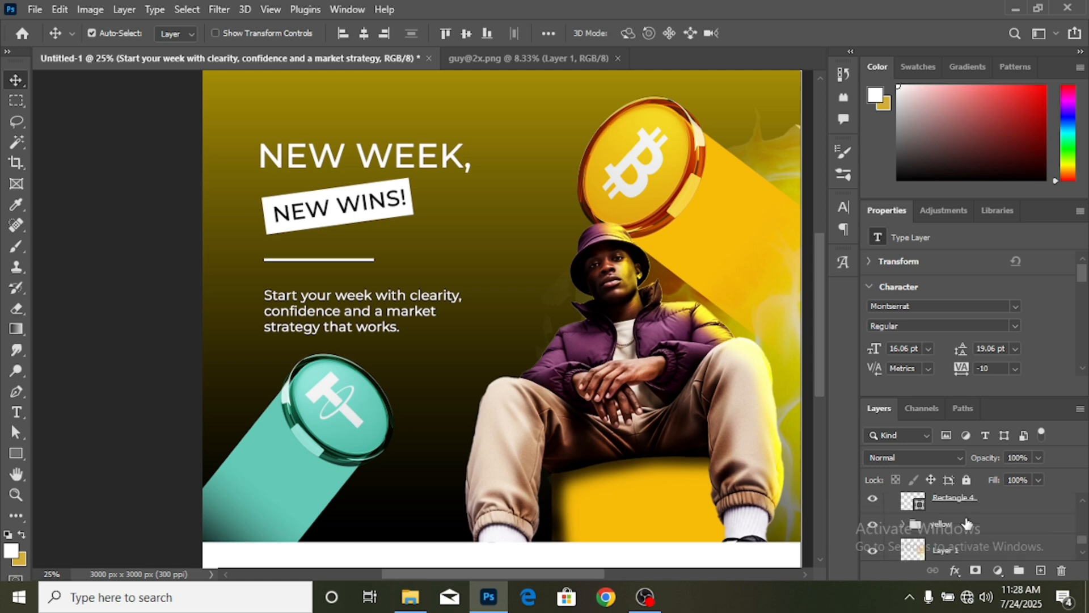
scroll(967, 523, "down", 2)
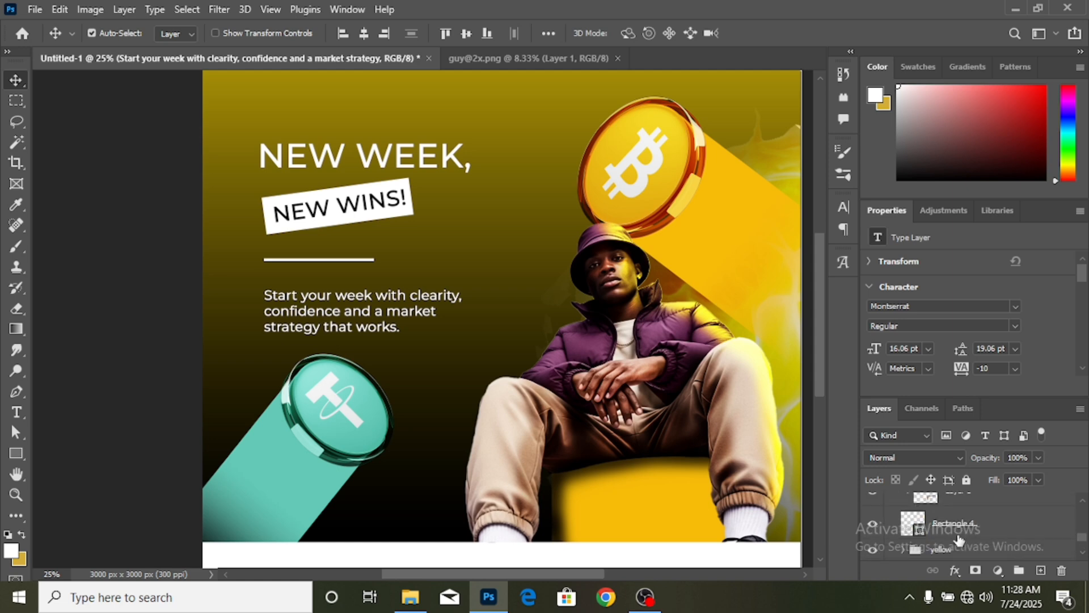
scroll(959, 540, "up", 1)
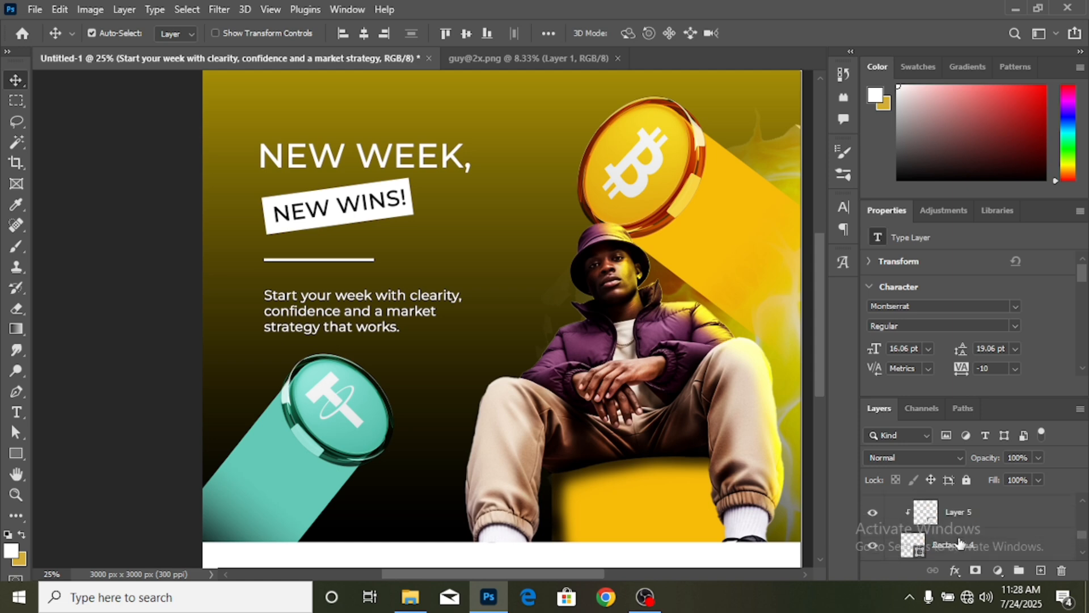
scroll(959, 542, "up", 2)
left_click(963, 514)
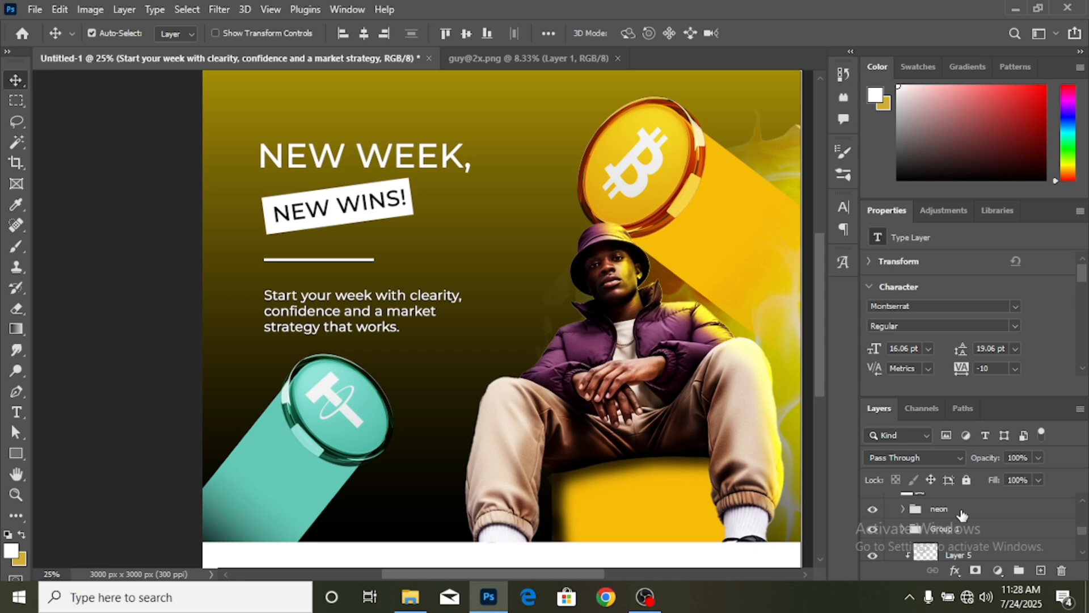
- Free-transform the neon group down and left to X 277 px, Y 2423 px
key("ctrl+t")
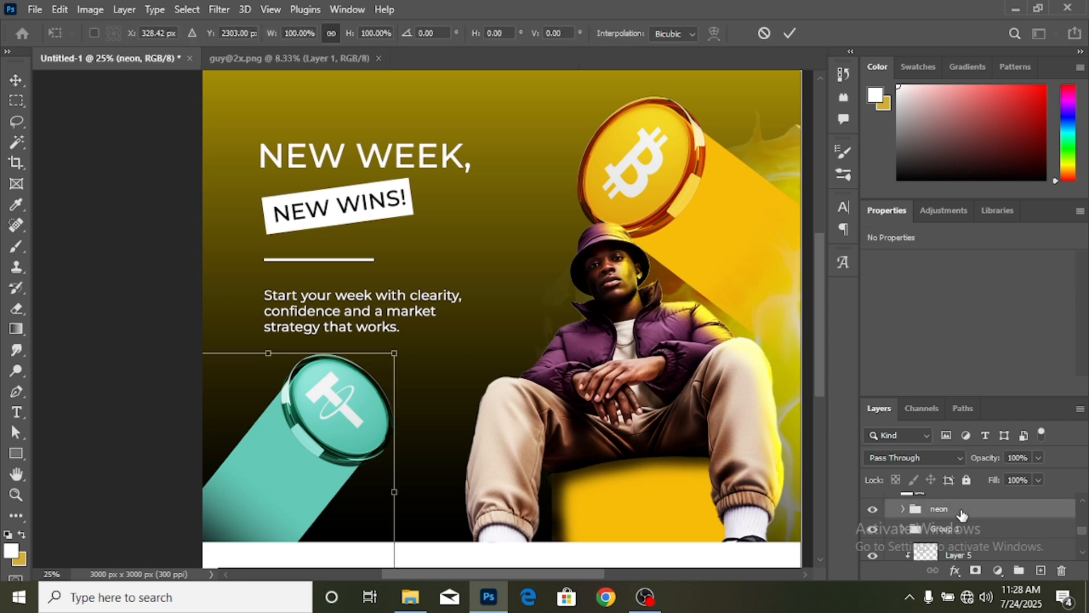
key("ctrl+minus")
left_click_drag(357, 376, 352, 400)
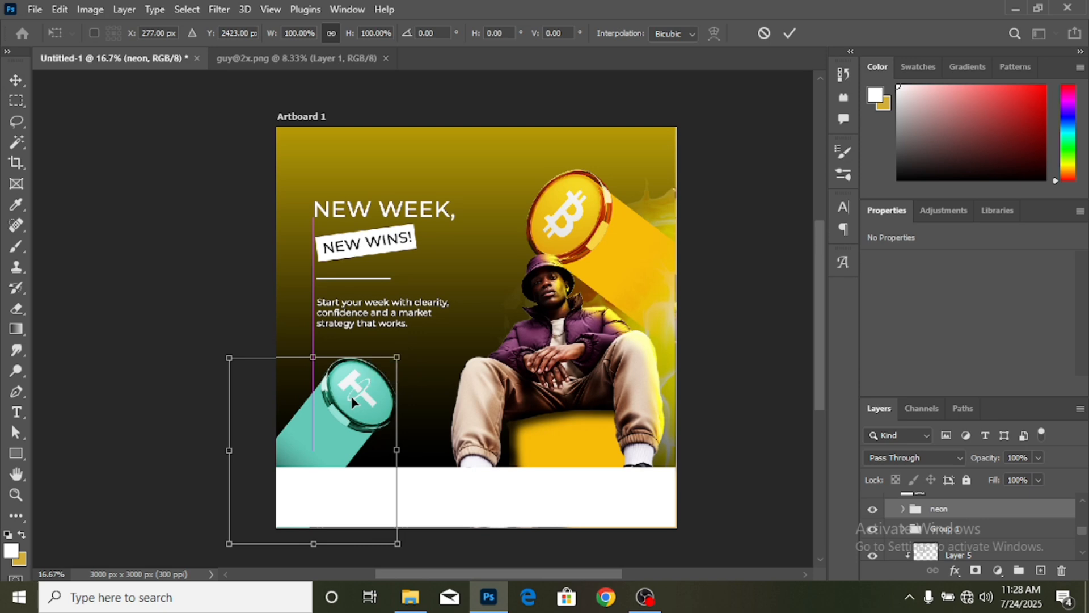
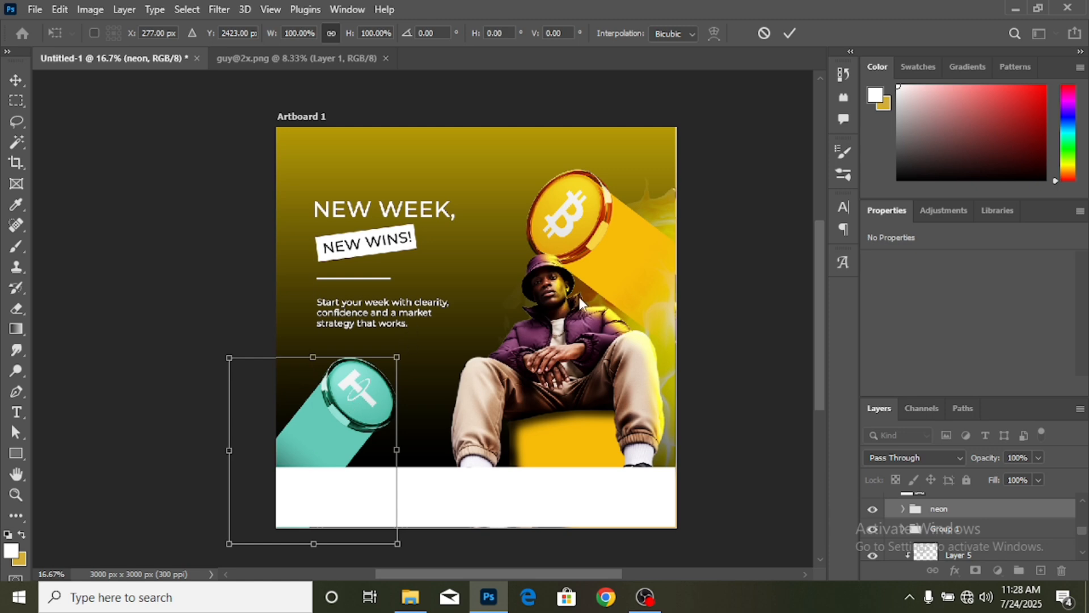
- Commit the tether coin transform and nudge the tagline paragraph slightly lower
left_click(790, 34)
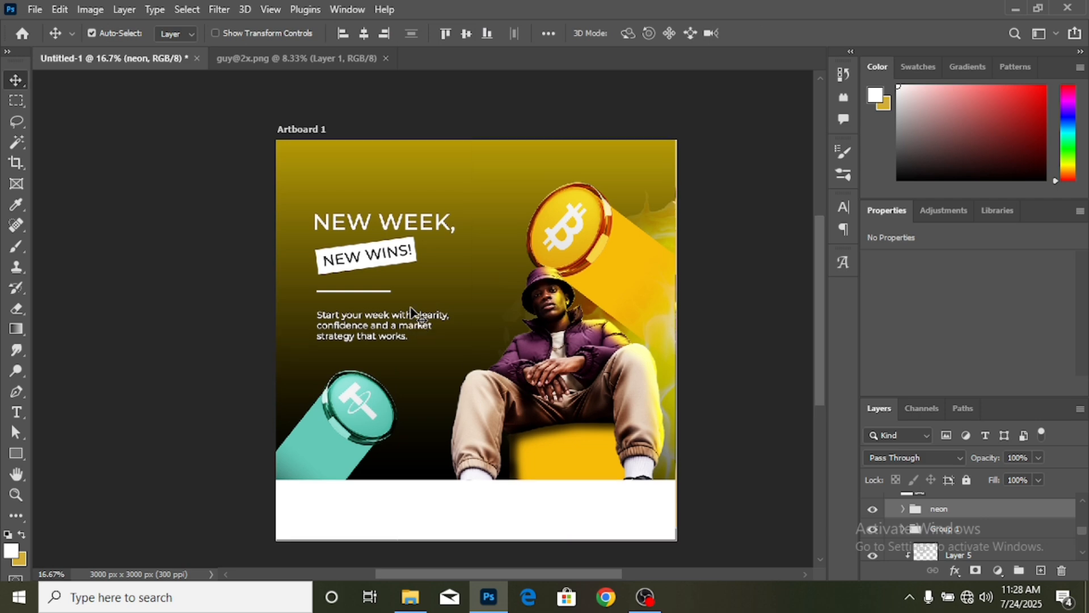
scroll(409, 305, "up", 1)
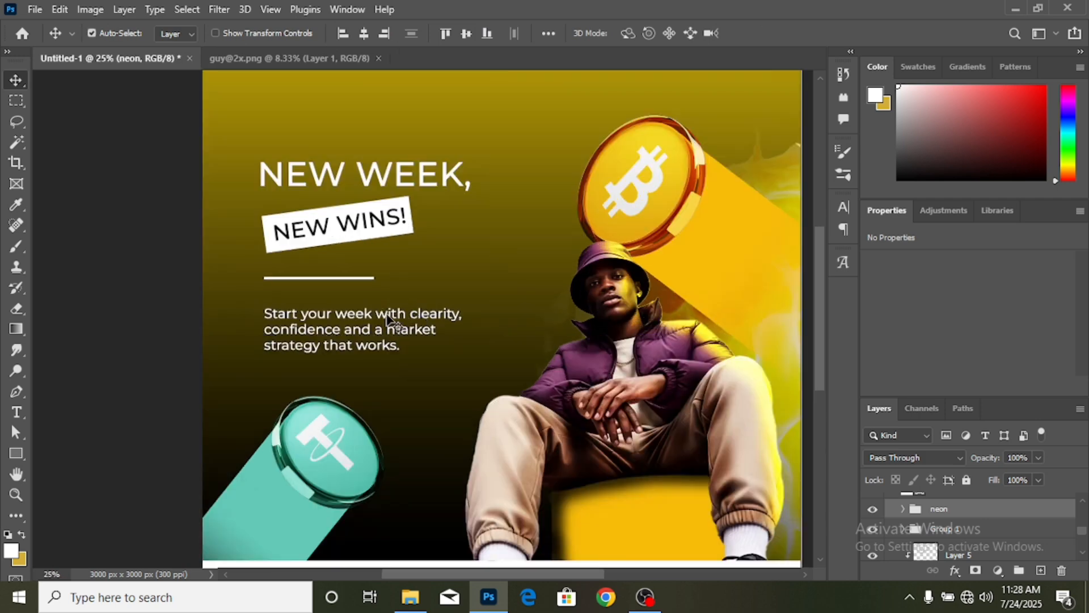
left_click_drag(386, 313, 387, 323)
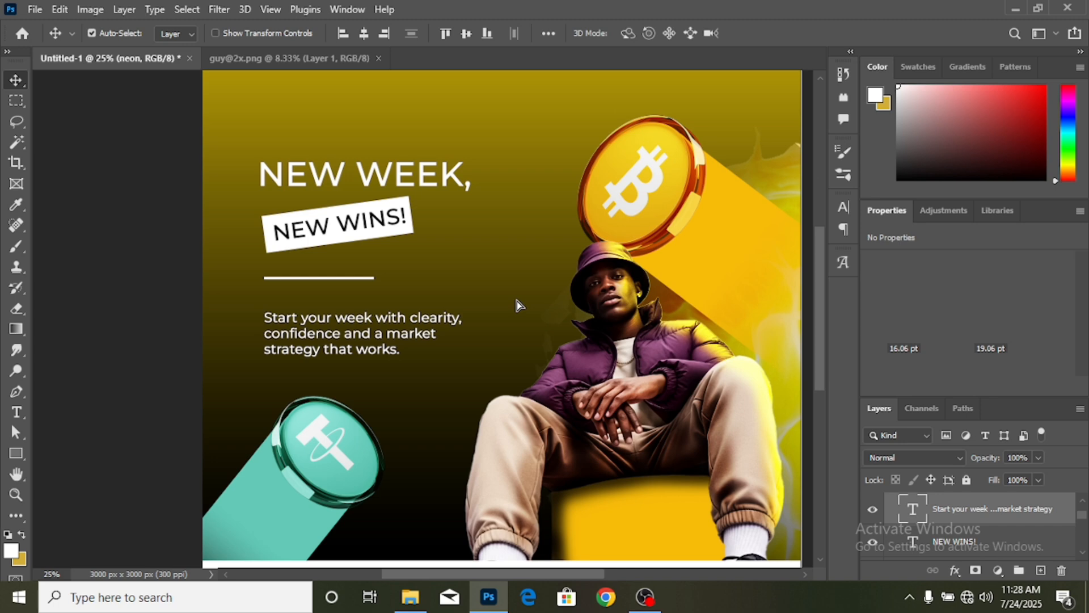
scroll(516, 301, "up", 2)
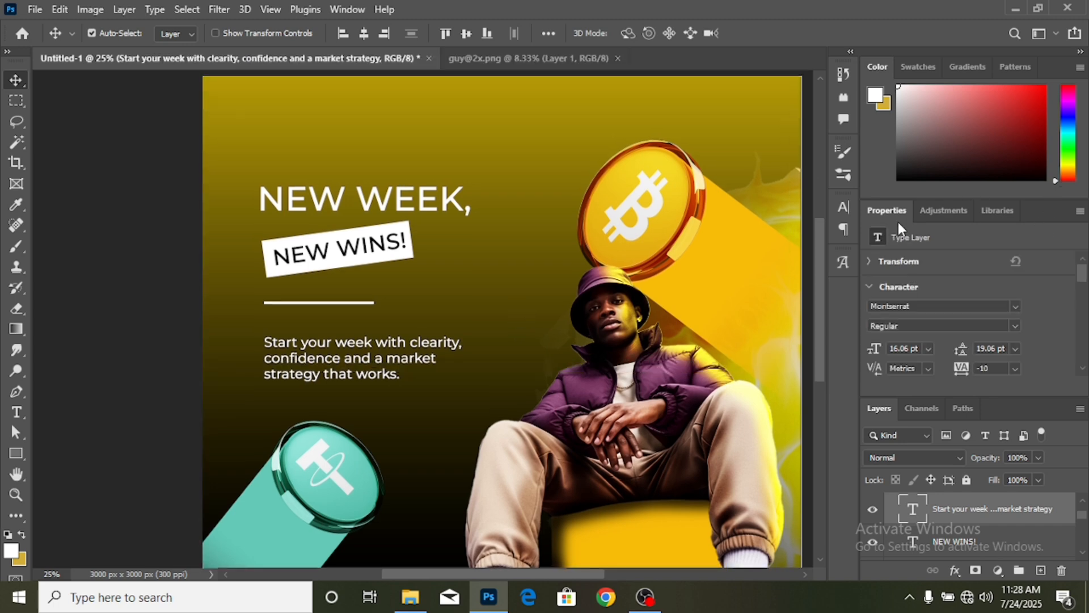
left_click(618, 58)
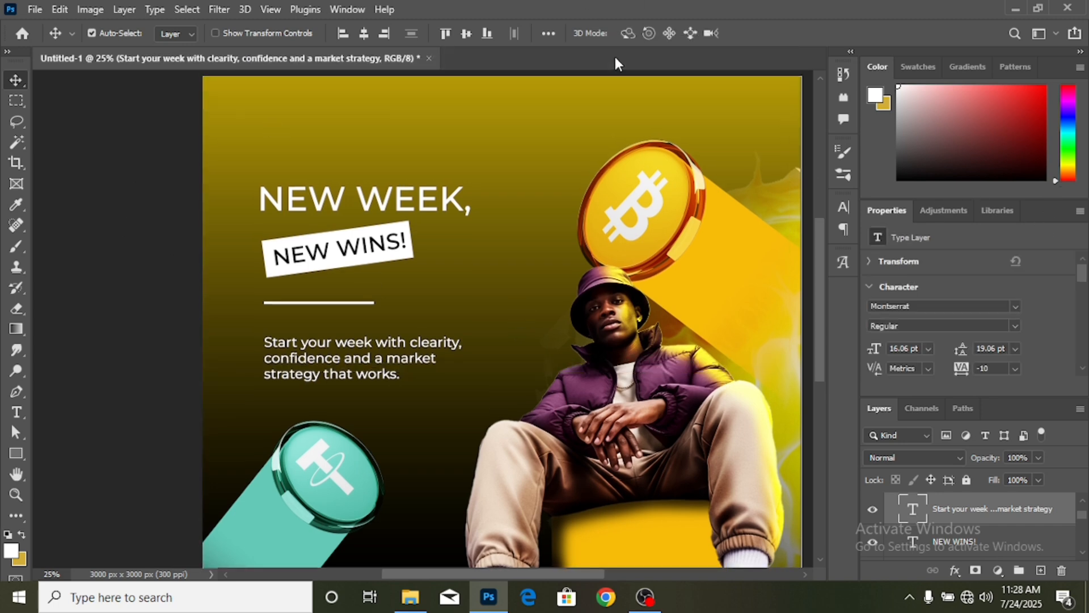
left_click(35, 10)
left_click(55, 39)
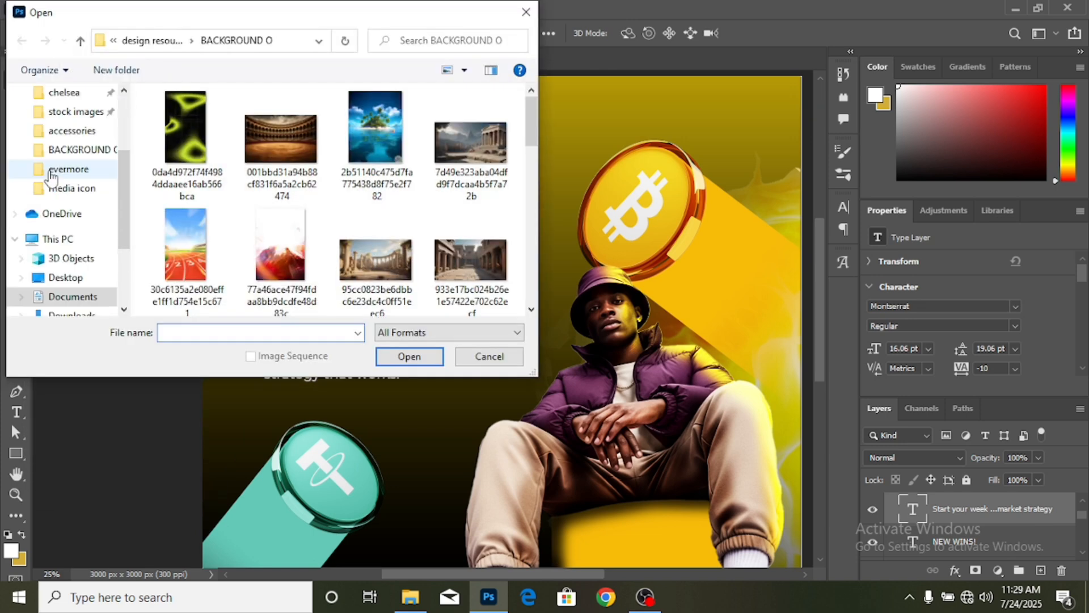
scroll(82, 202, "down", 1)
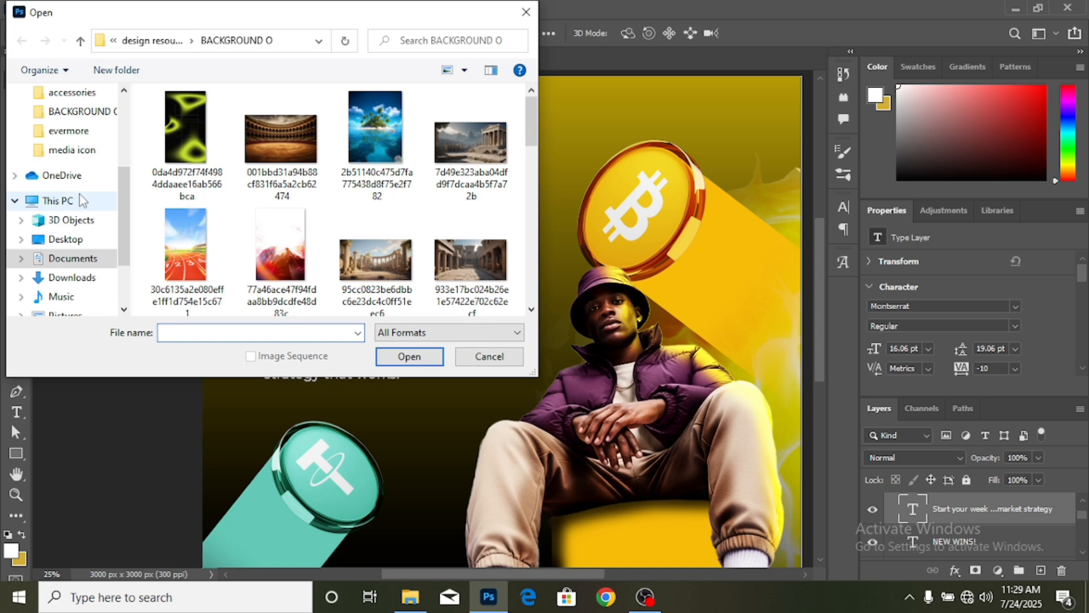
scroll(81, 206, "down", 1)
left_click(75, 278)
scroll(389, 226, "down", 2)
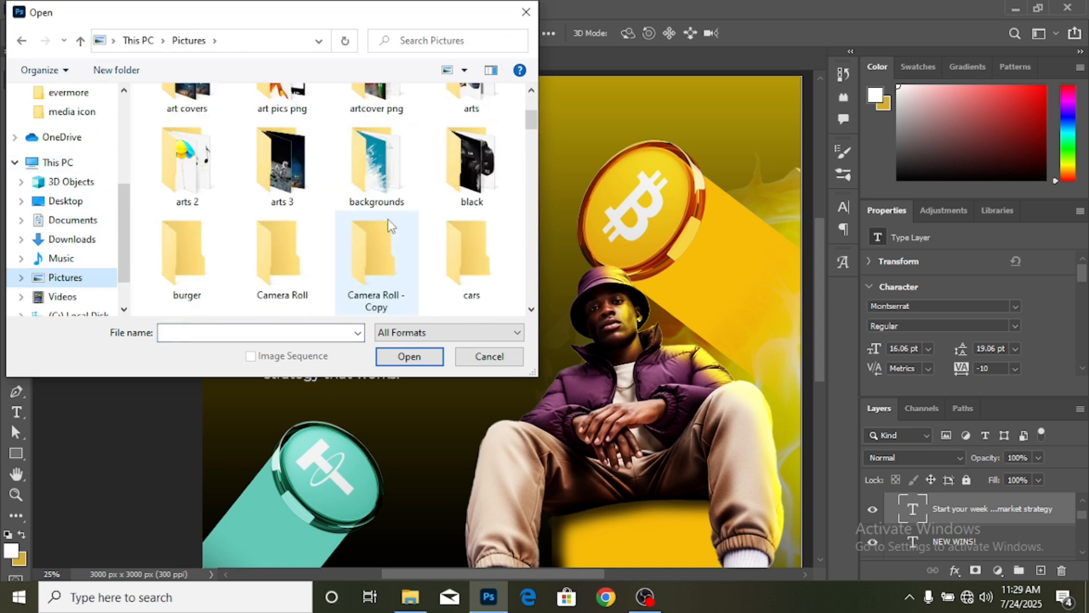
scroll(389, 225, "down", 5)
left_click(189, 126)
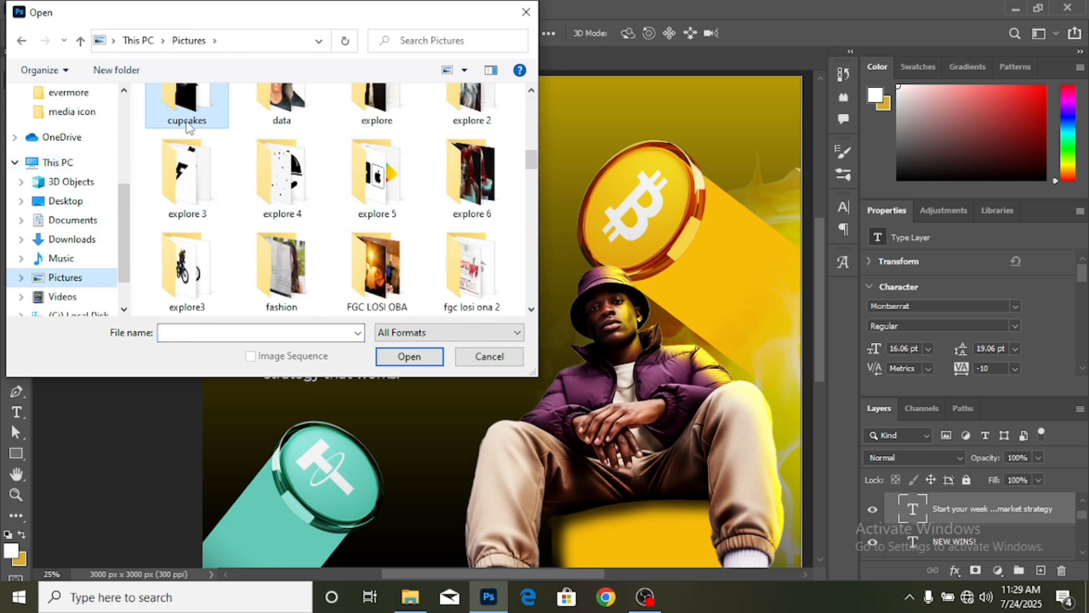
double_click(189, 123)
scroll(427, 187, "down", 3)
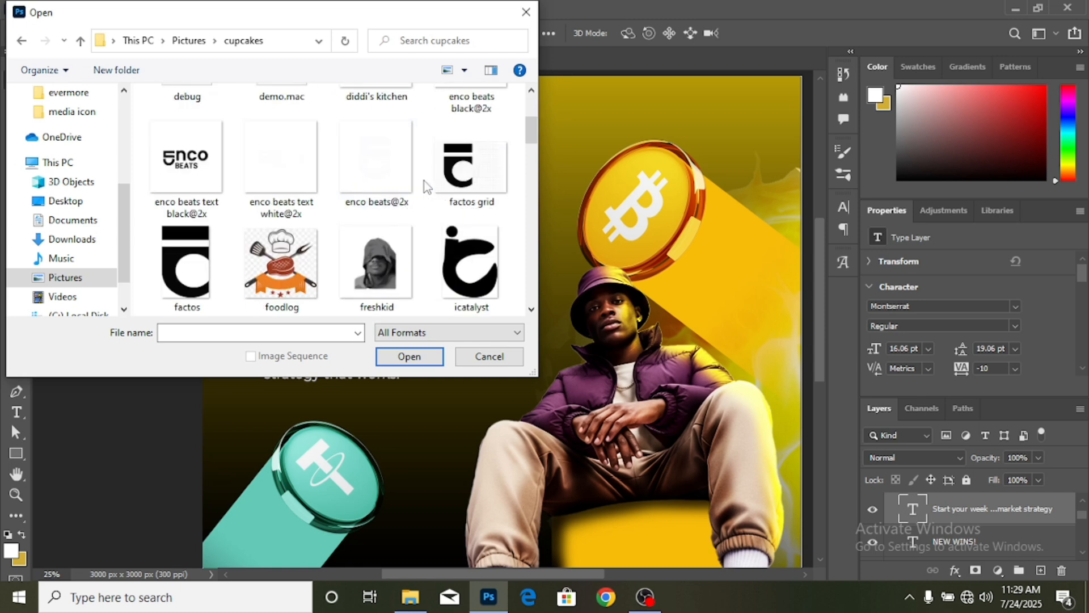
scroll(399, 170, "down", 3)
left_click(466, 172)
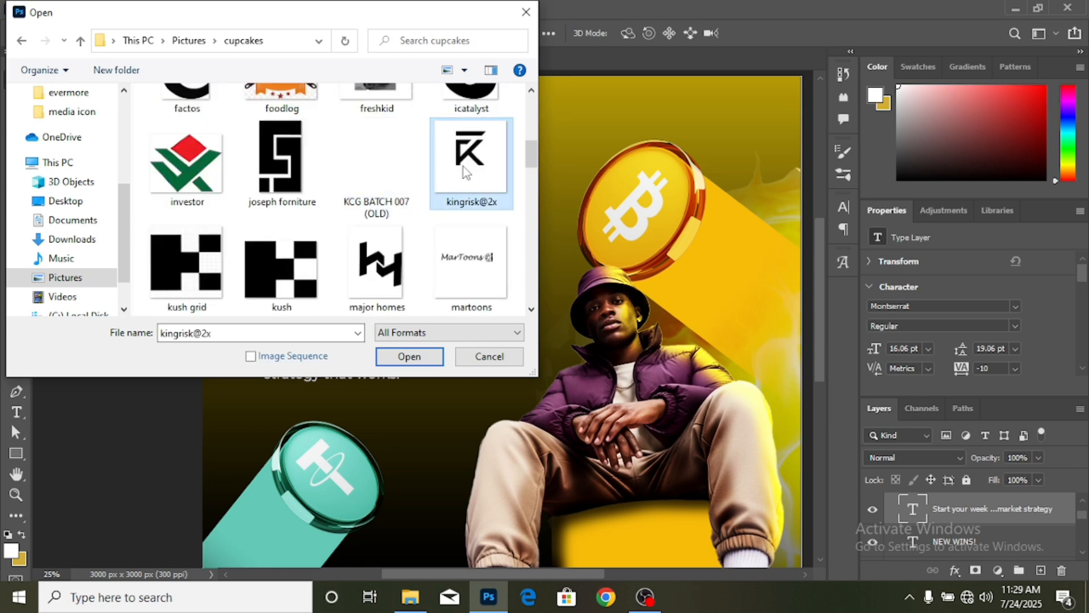
double_click(466, 172)
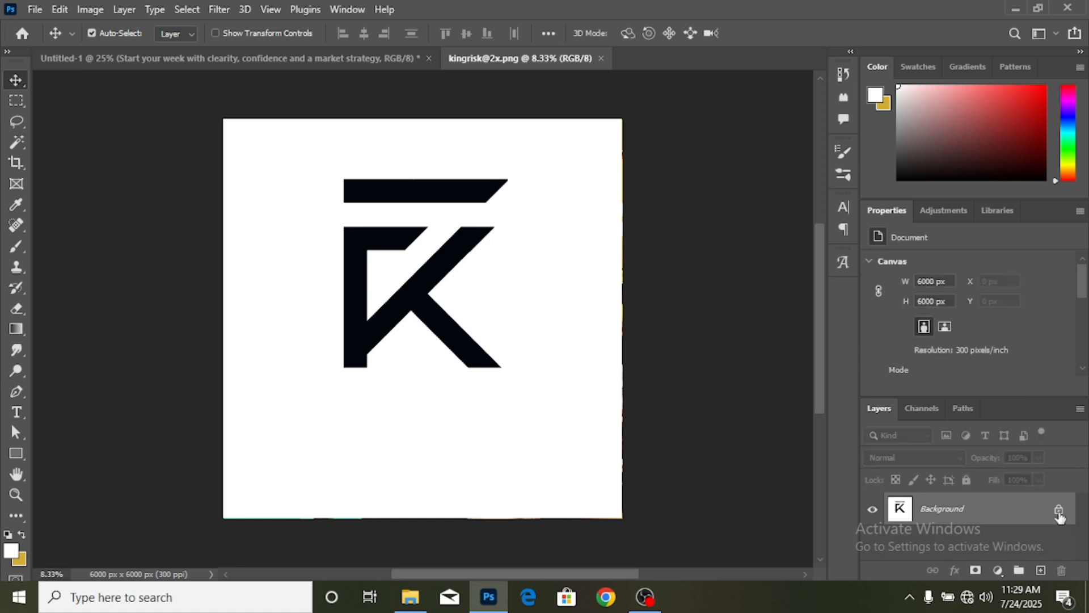
- Unlock the logo layer, delete its white background with the Magic Wand, and drag the K logo onto the flyer
left_click(1058, 511)
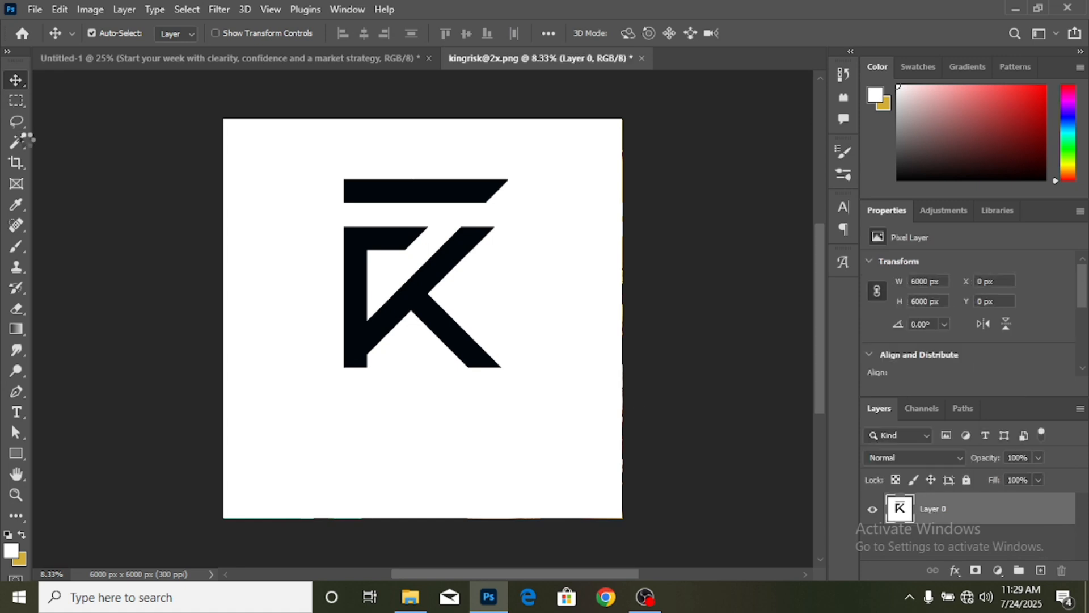
right_click(23, 140)
left_click(66, 173)
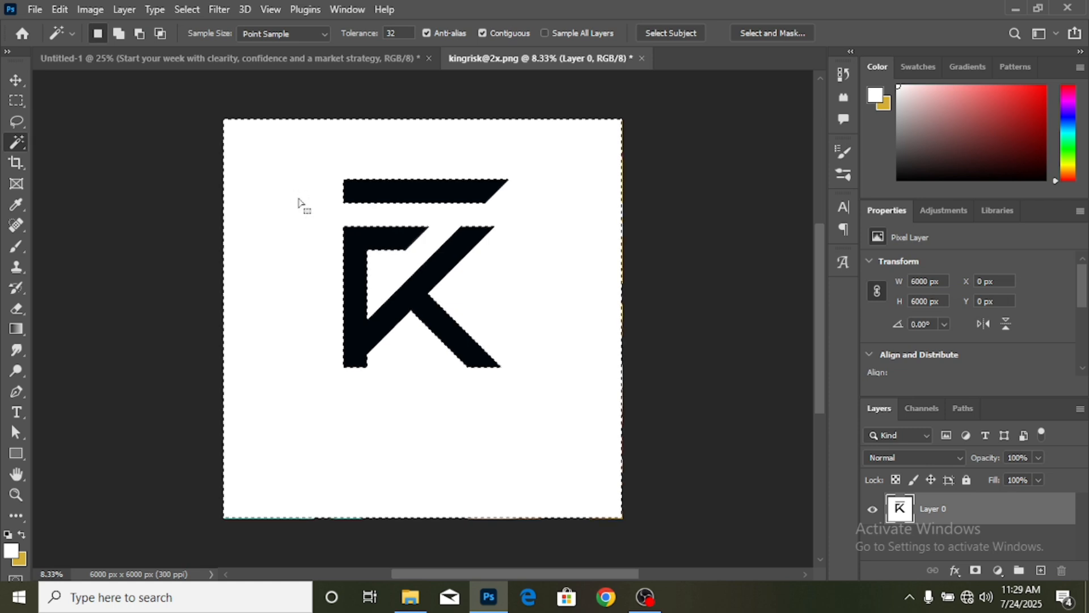
key("Delete")
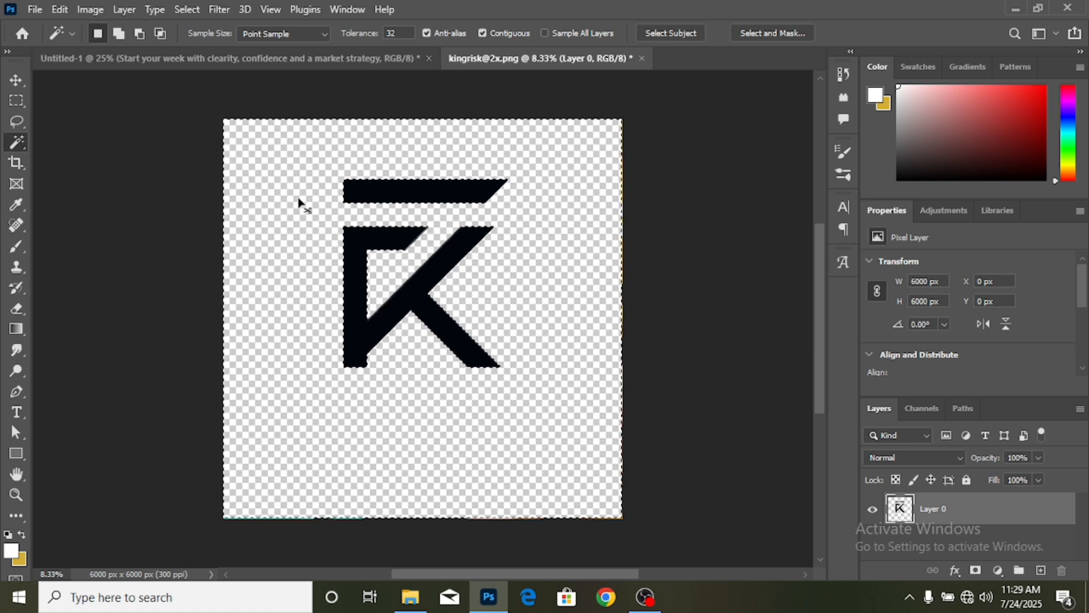
key("ctrl+d")
left_click(17, 80)
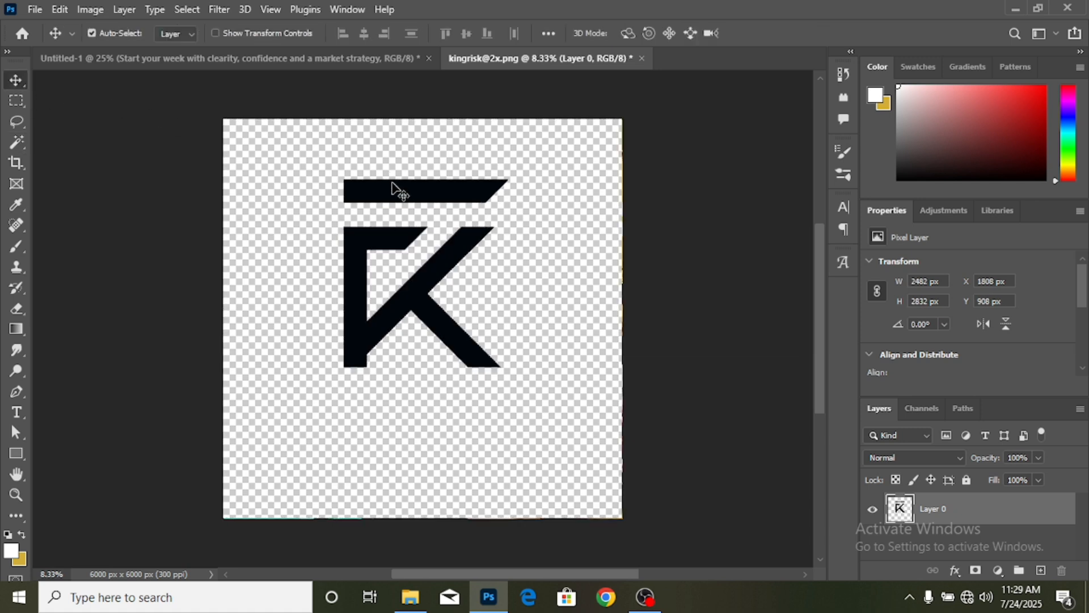
left_click_drag(380, 189, 303, 116)
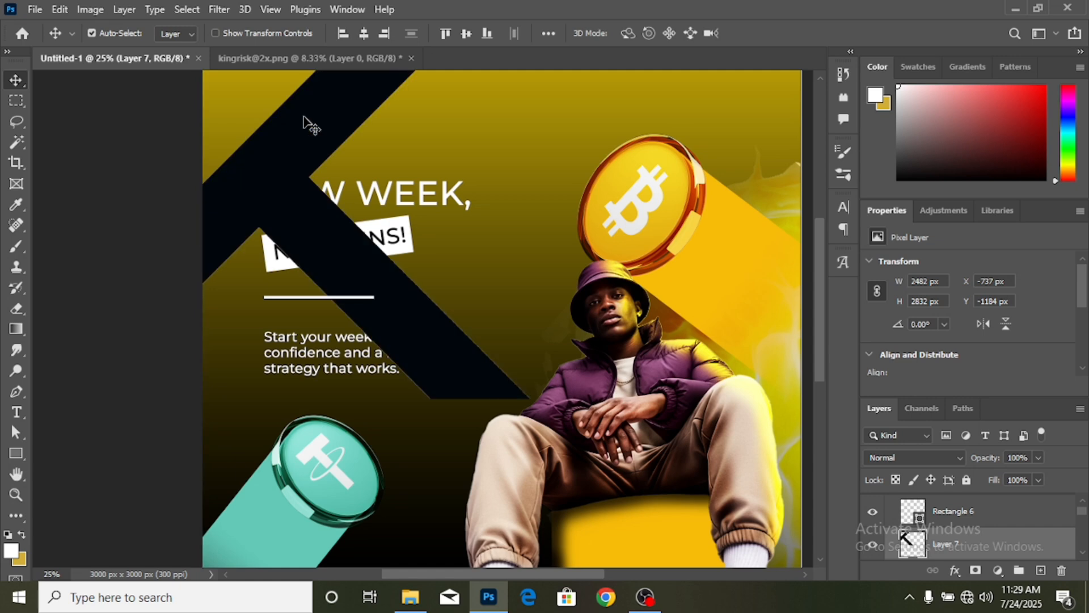
- Scale the K logo down to 104 × 119 px and move it left above the headline
key("ctrl+minus")
key("ctrl+minus")
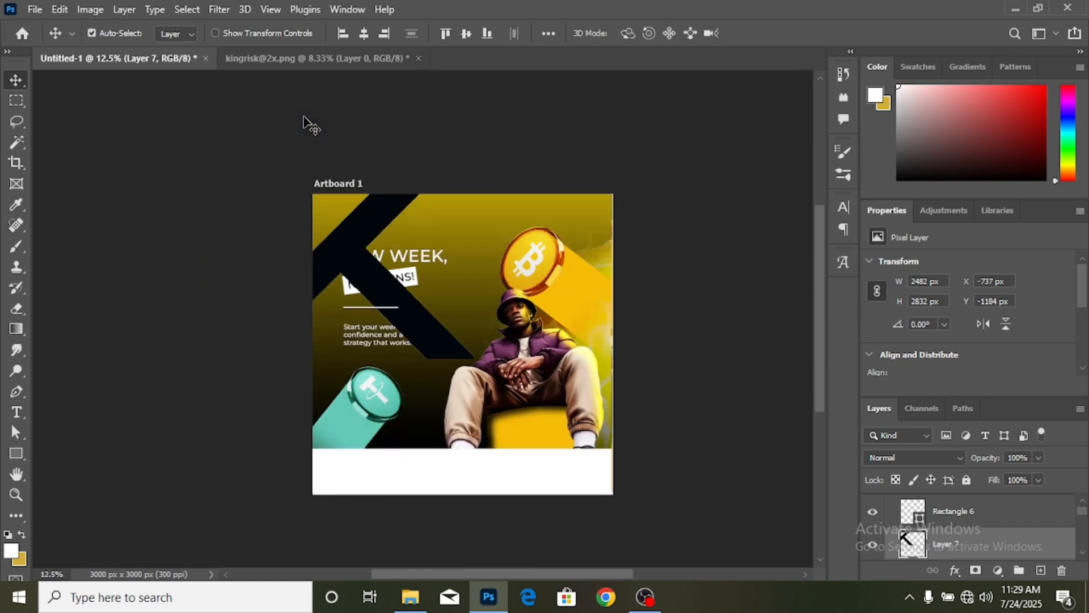
key("ctrl+t")
scroll(353, 210, "up", 1)
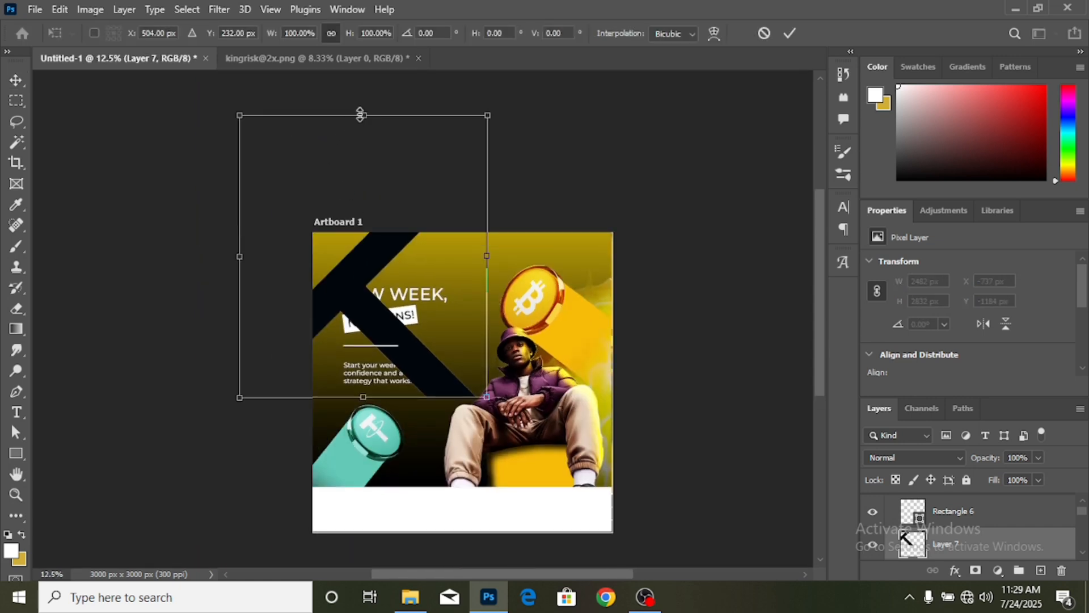
left_click_drag(362, 114, 363, 252)
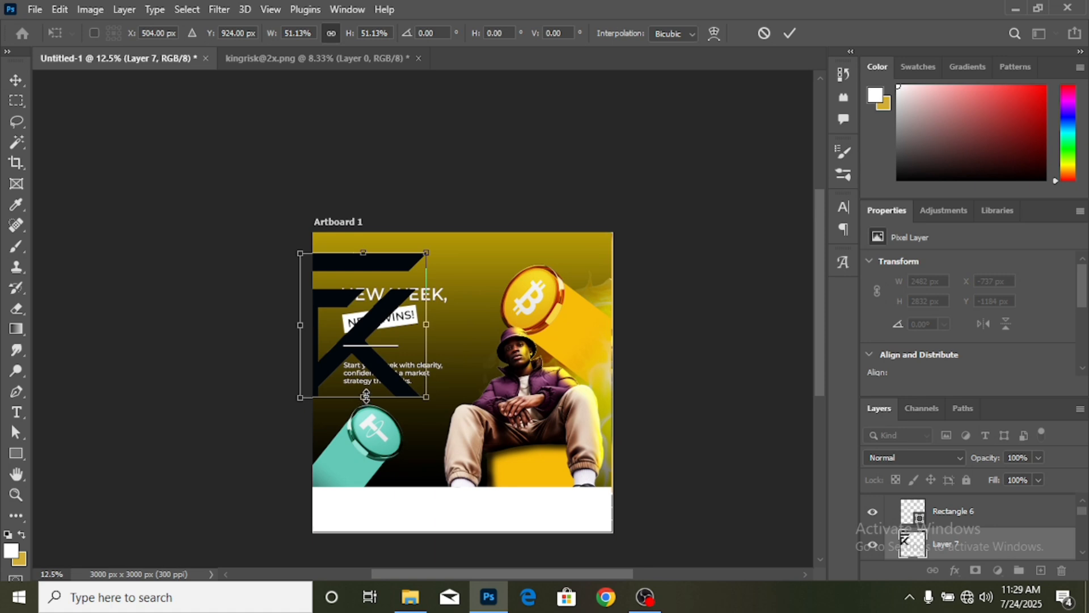
left_click_drag(366, 397, 363, 279)
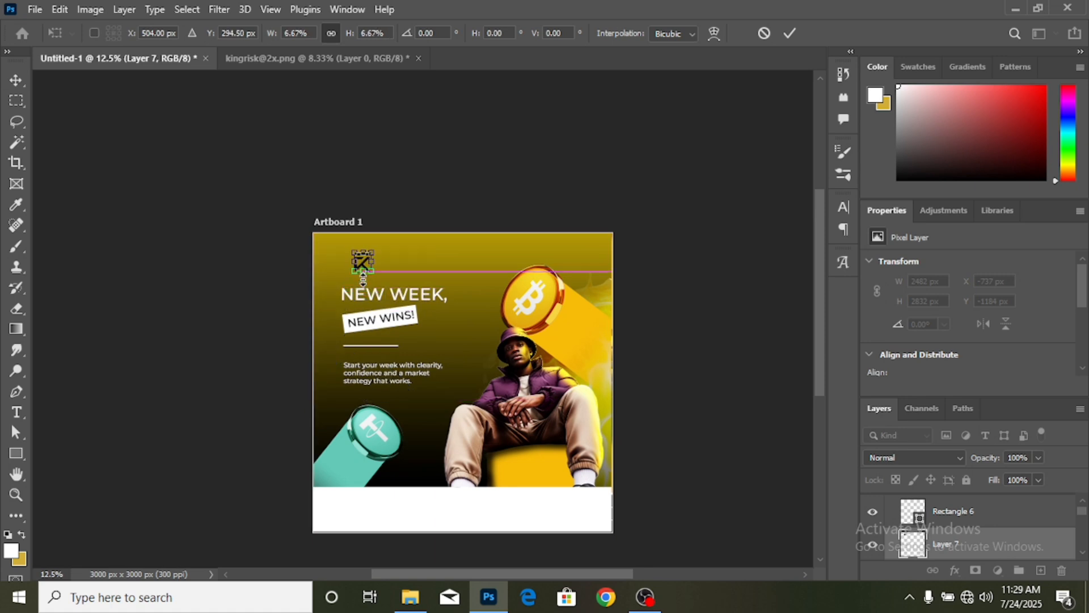
key("ctrl+plus")
key("ctrl+plus")
key("ctrl+plus")
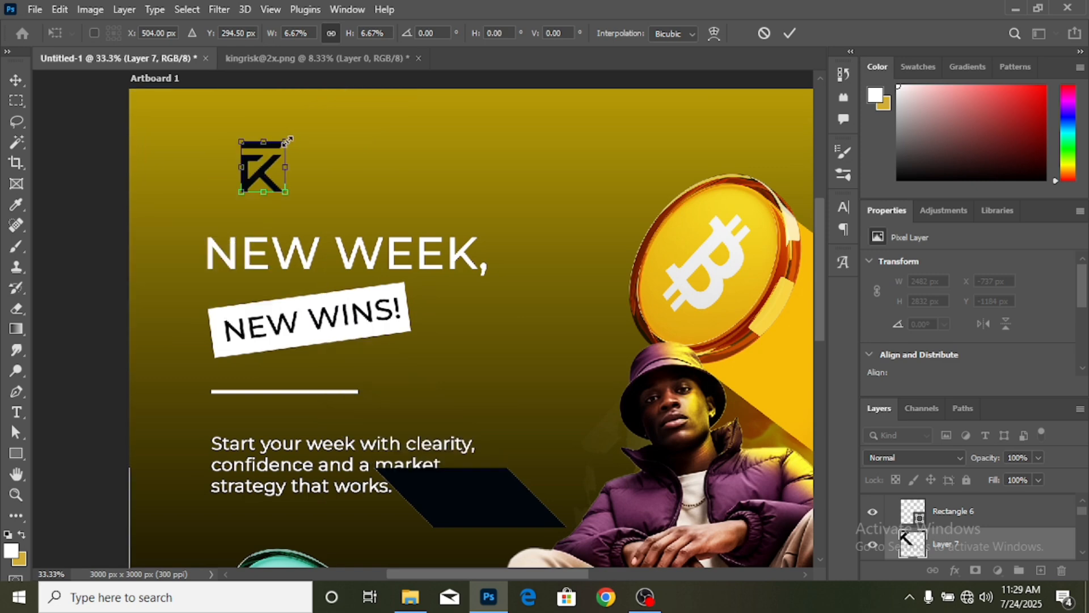
left_click_drag(287, 140, 271, 160)
left_click(790, 34)
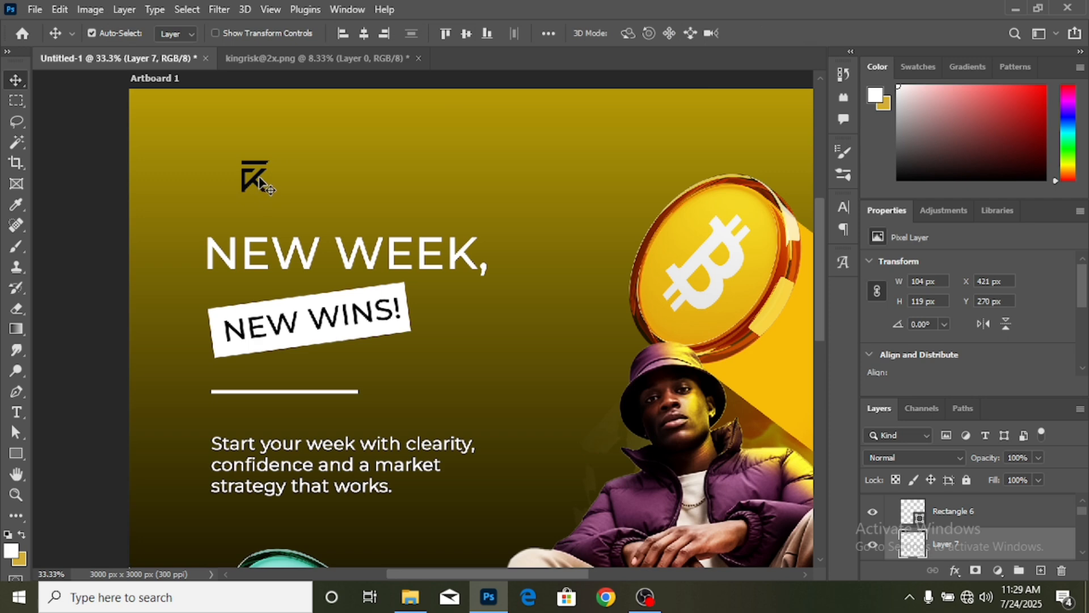
left_click_drag(258, 178, 225, 181)
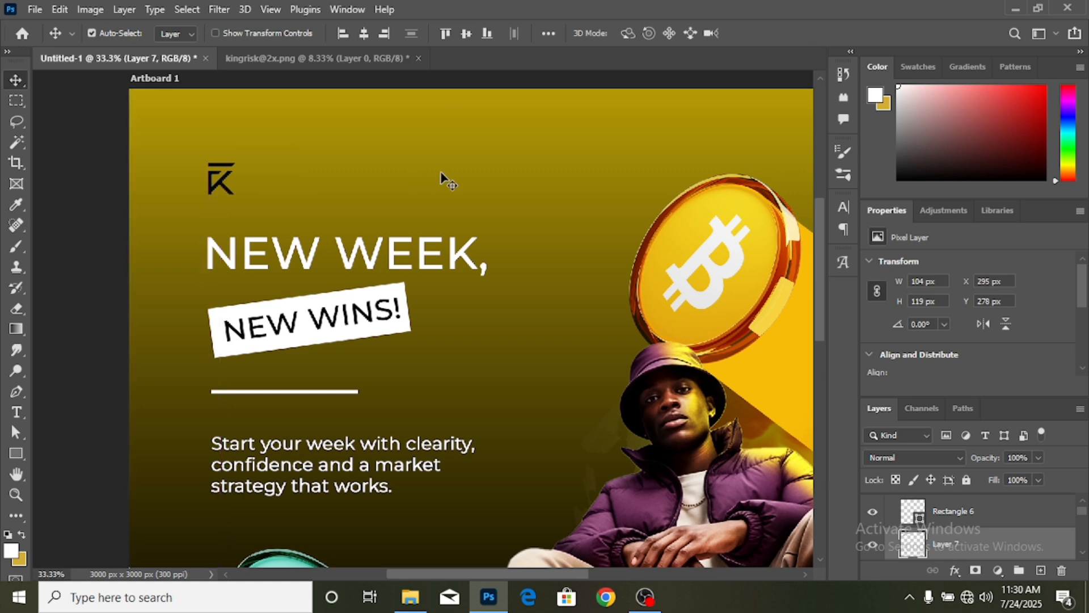
- Add a white Solid Color fill layer clipped to the logo as a clipping mask
left_click(998, 569)
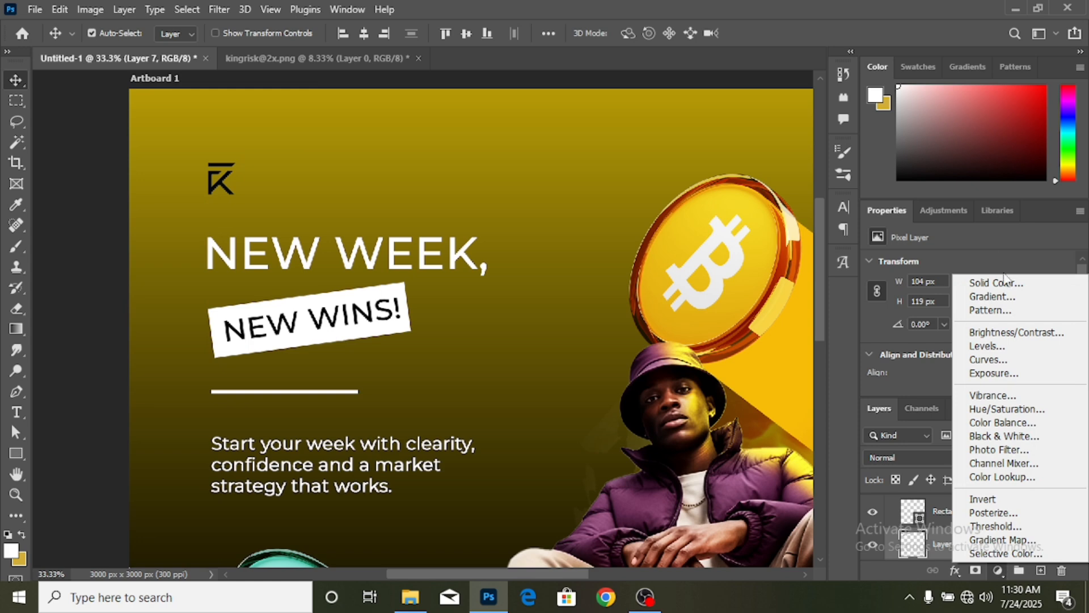
left_click(1004, 282)
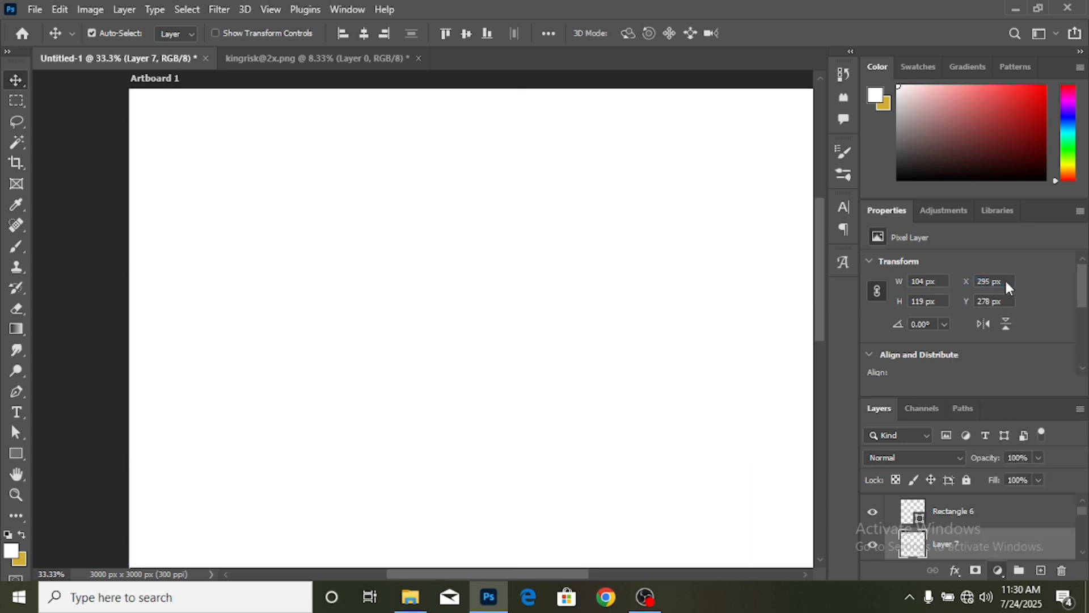
left_click(982, 211)
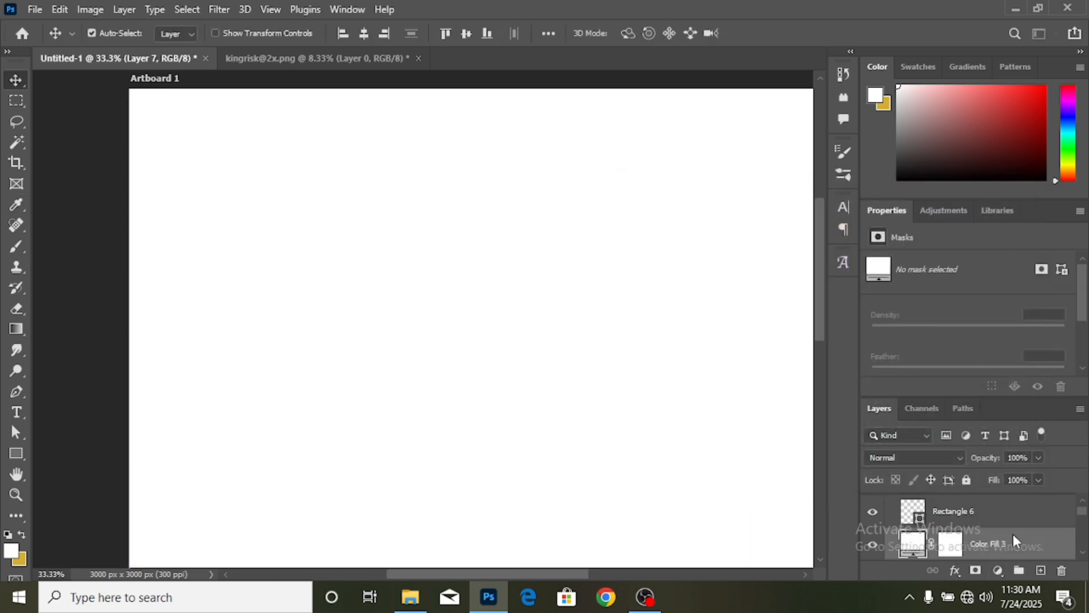
right_click(1012, 534)
left_click(907, 329)
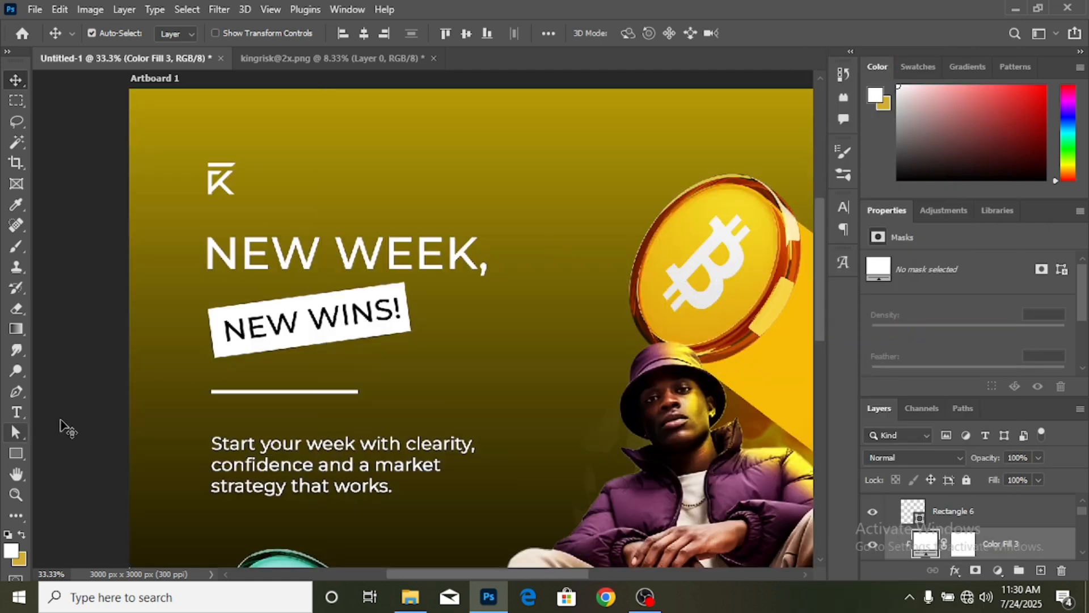
left_click(60, 426)
left_click(15, 413)
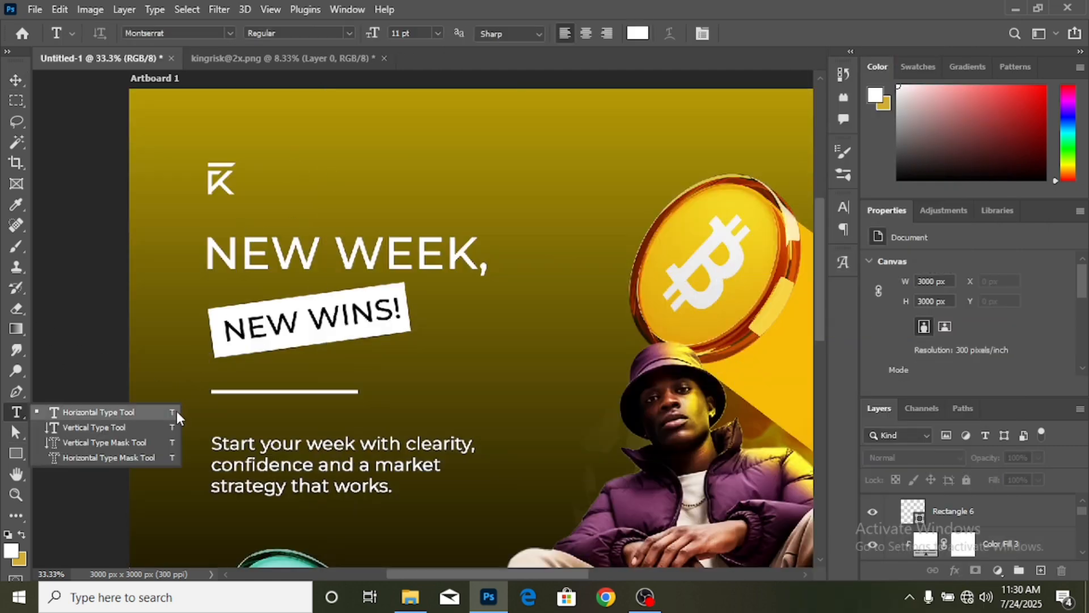
- Type the brand name 'Kings exchange' beside the K logo
left_click(149, 413)
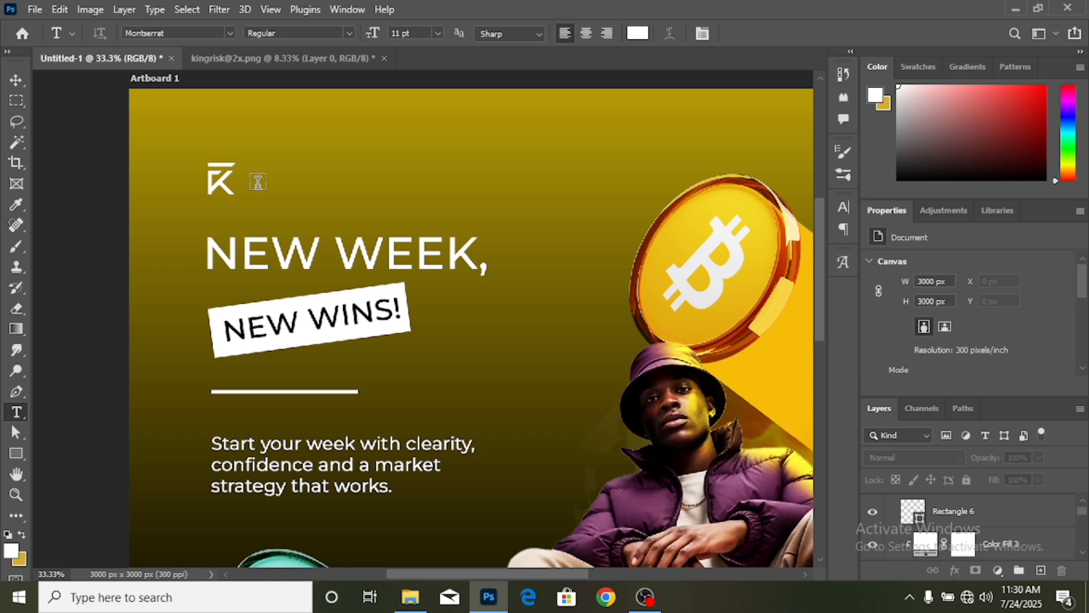
left_click(258, 182)
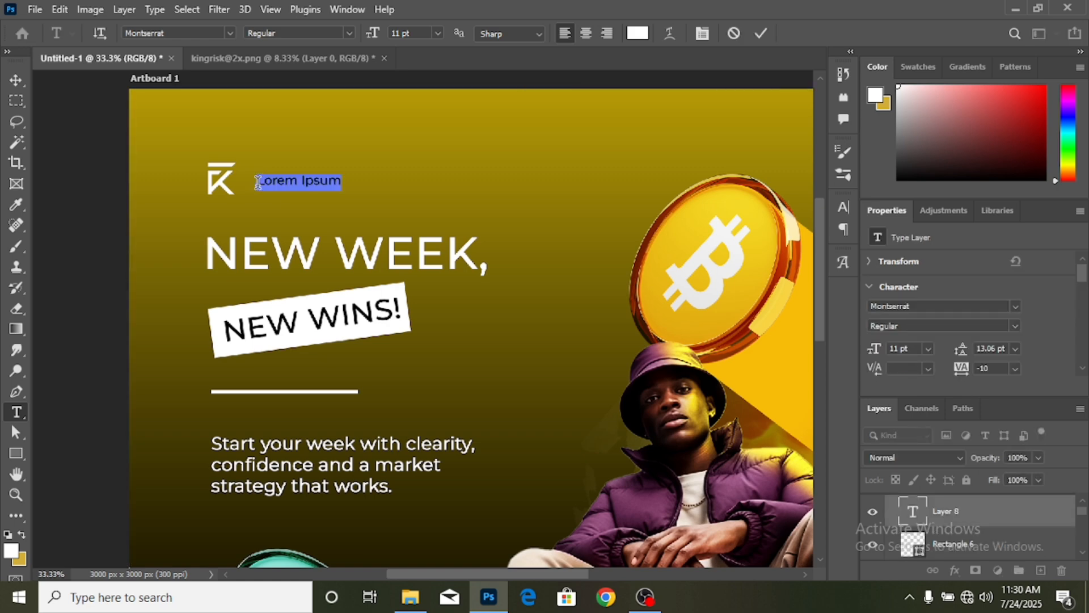
key("BackSpace")
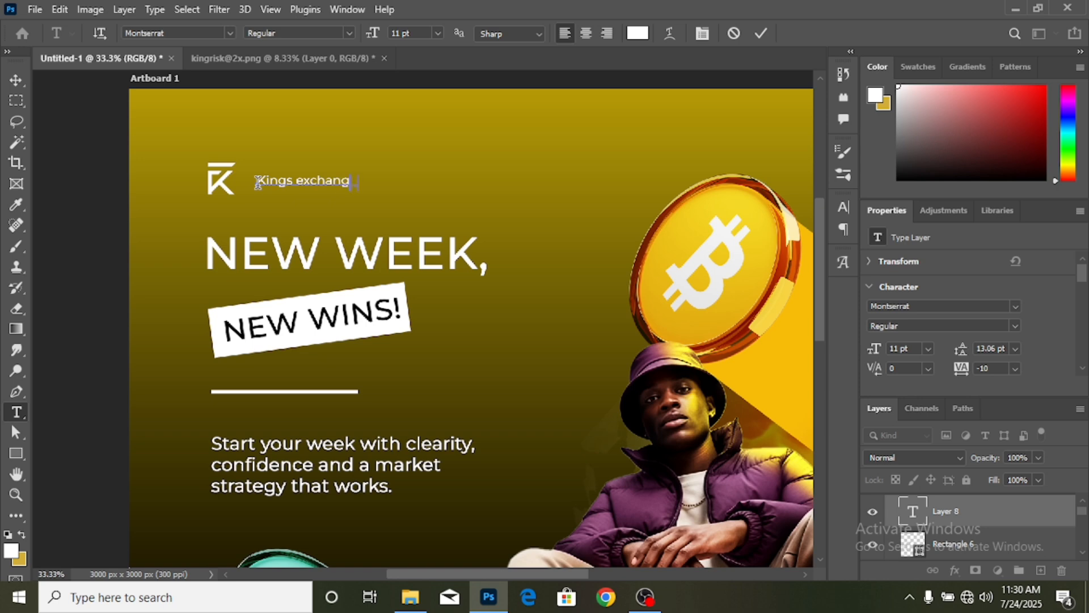
left_click(15, 81)
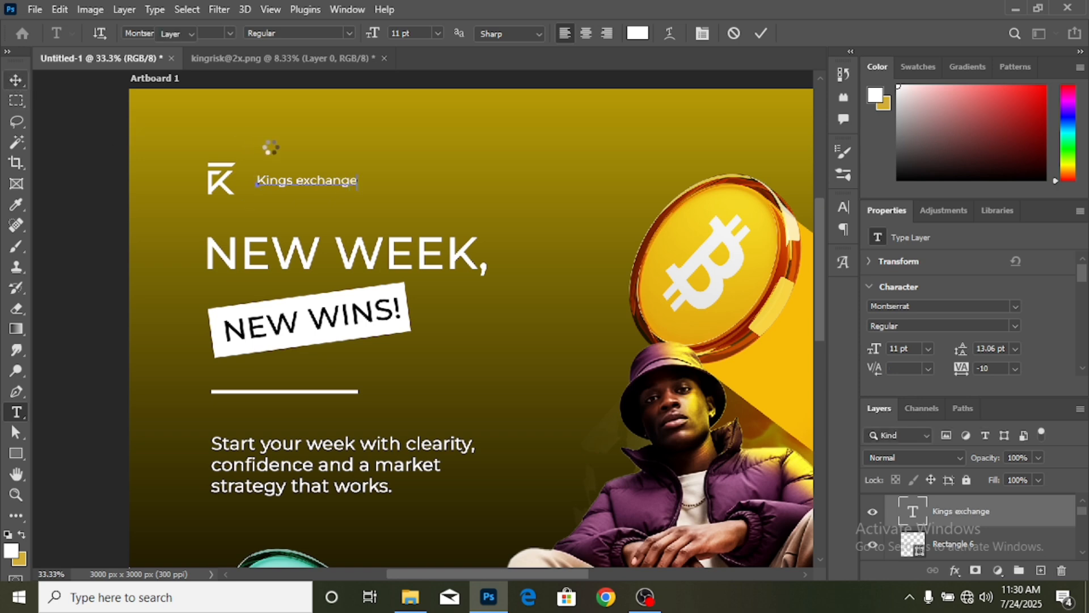
- Enlarge 'Kings exchange' to about 143% and move it closer to the K logo
key("ctrl+t")
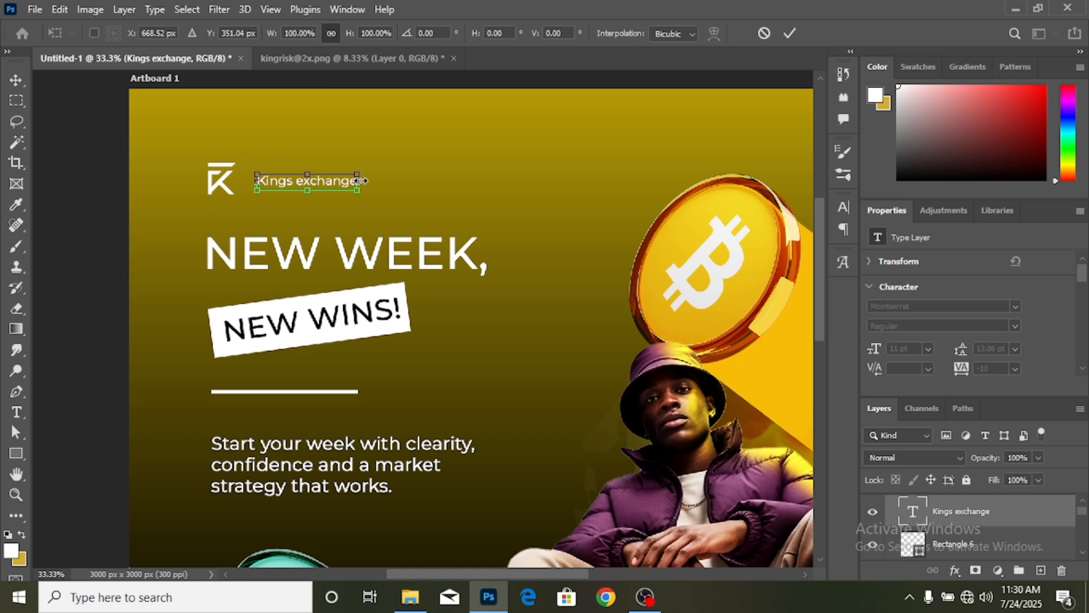
left_click_drag(384, 180, 409, 181)
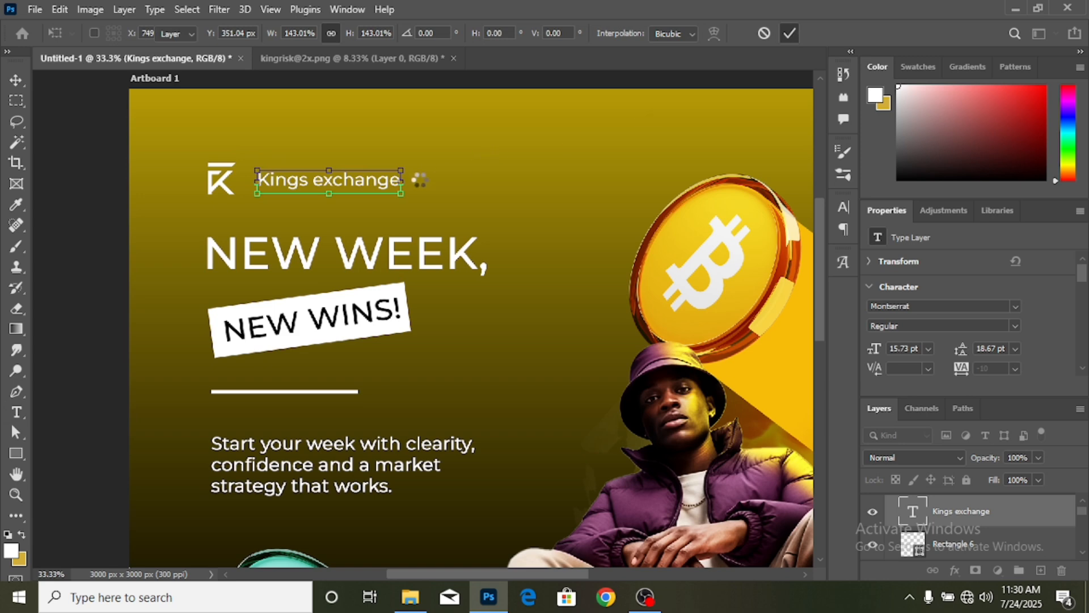
key("Return")
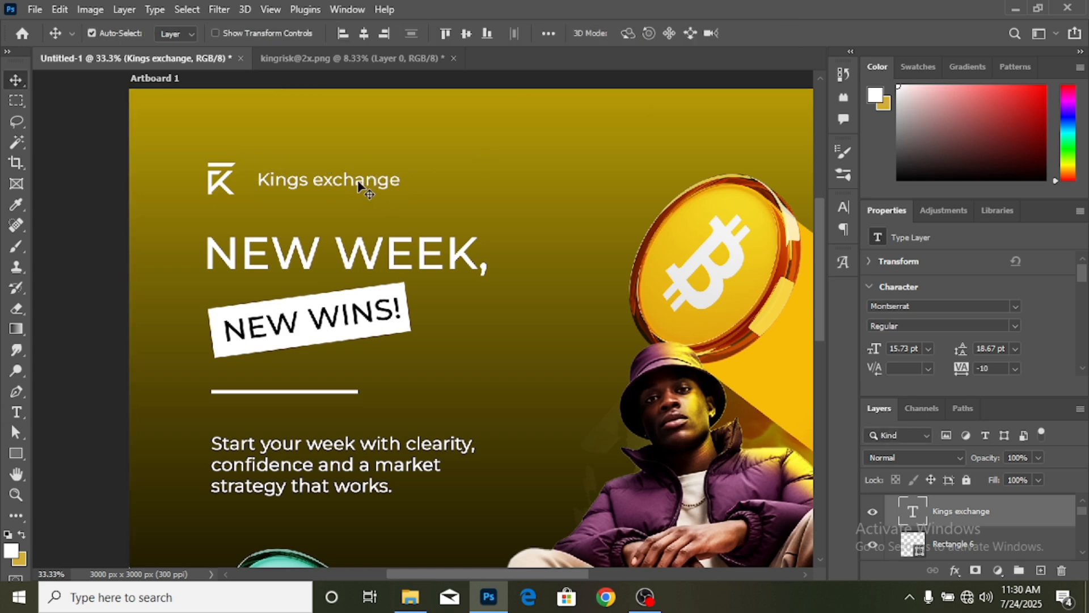
left_click_drag(358, 183, 343, 182)
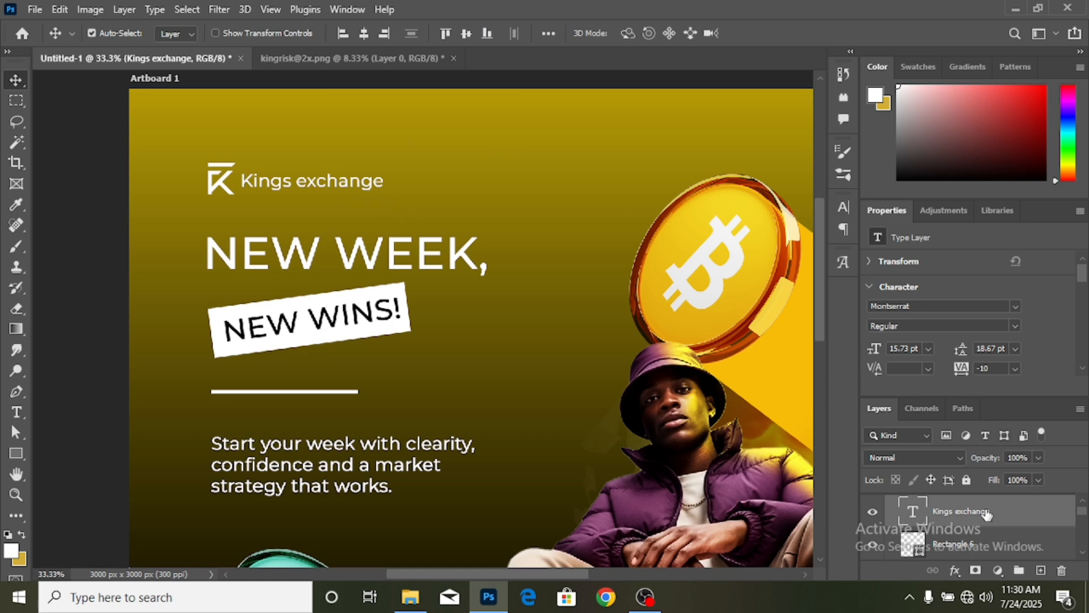
- Select the Color Fill 3, Layer 7 and Kings exchange layers together
scroll(1000, 537, "down", 1)
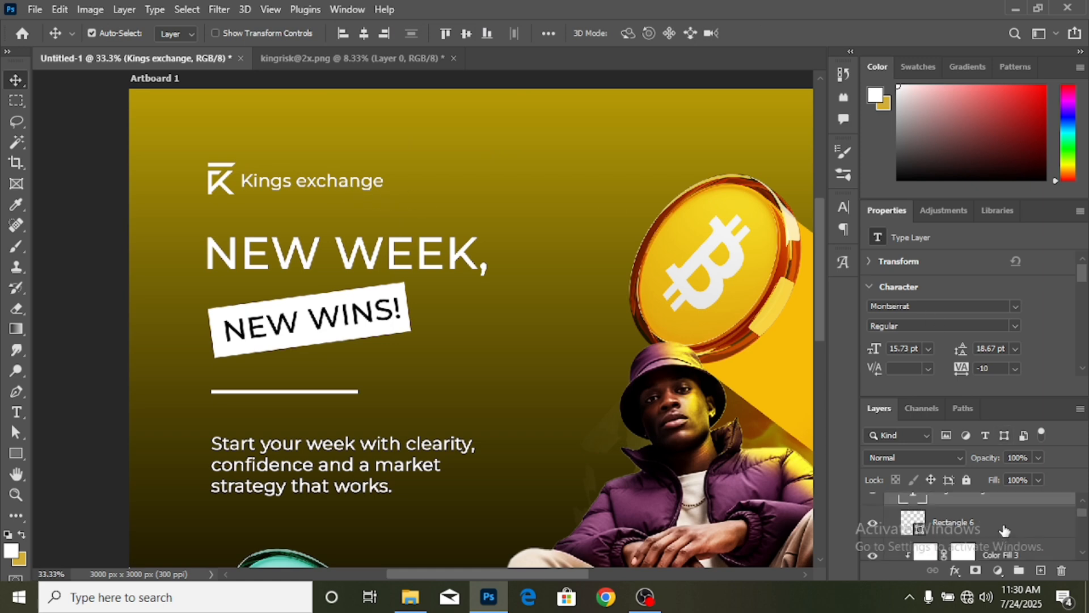
key("ctrl+minus")
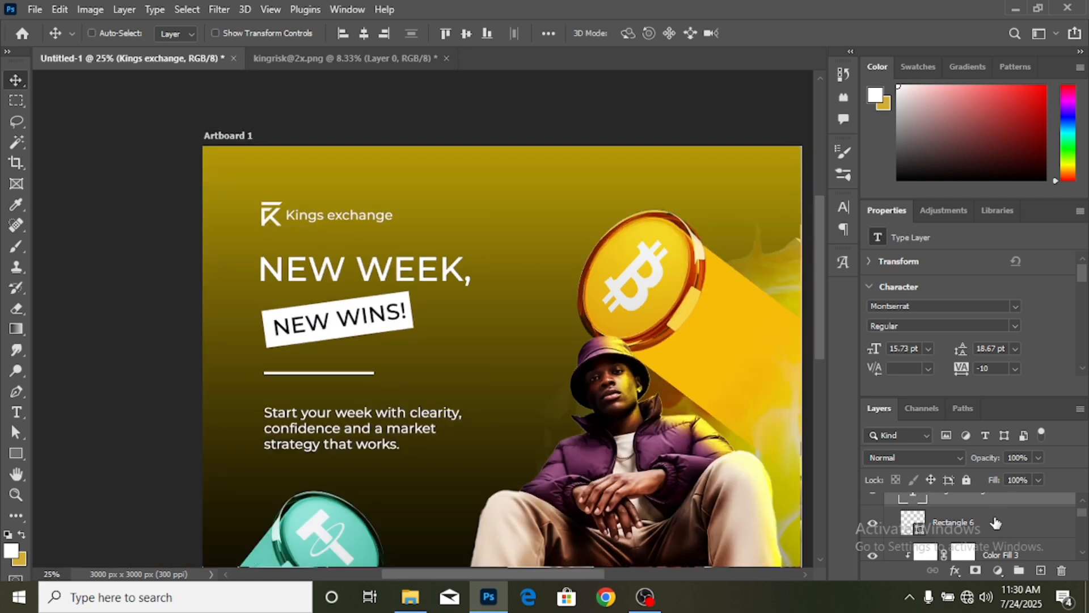
key("ctrl+minus")
scroll(598, 341, "down", 2)
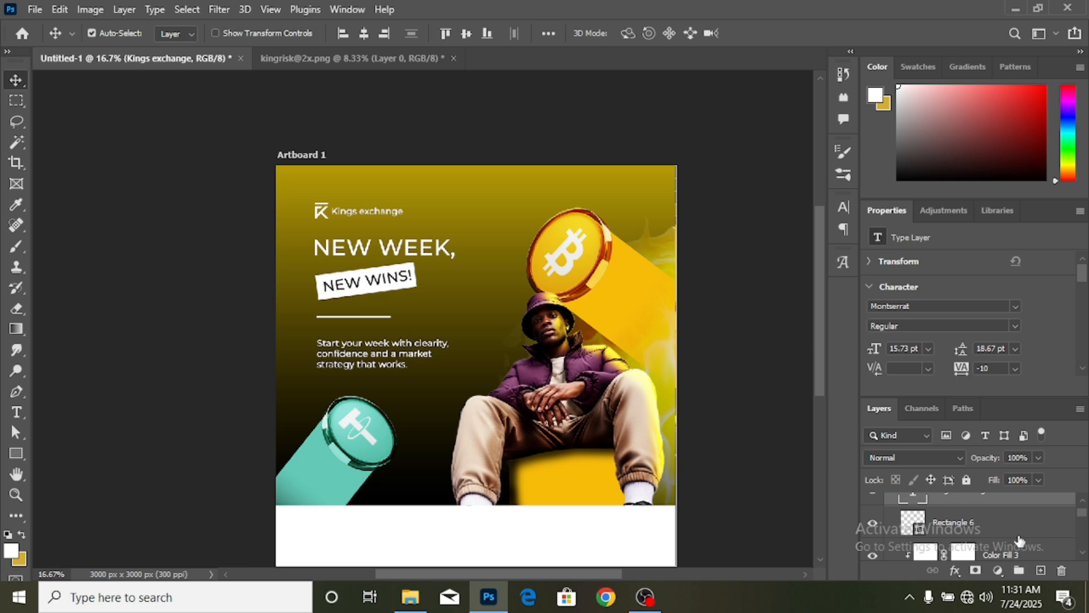
scroll(1019, 541, "down", 1)
left_click(1030, 538)
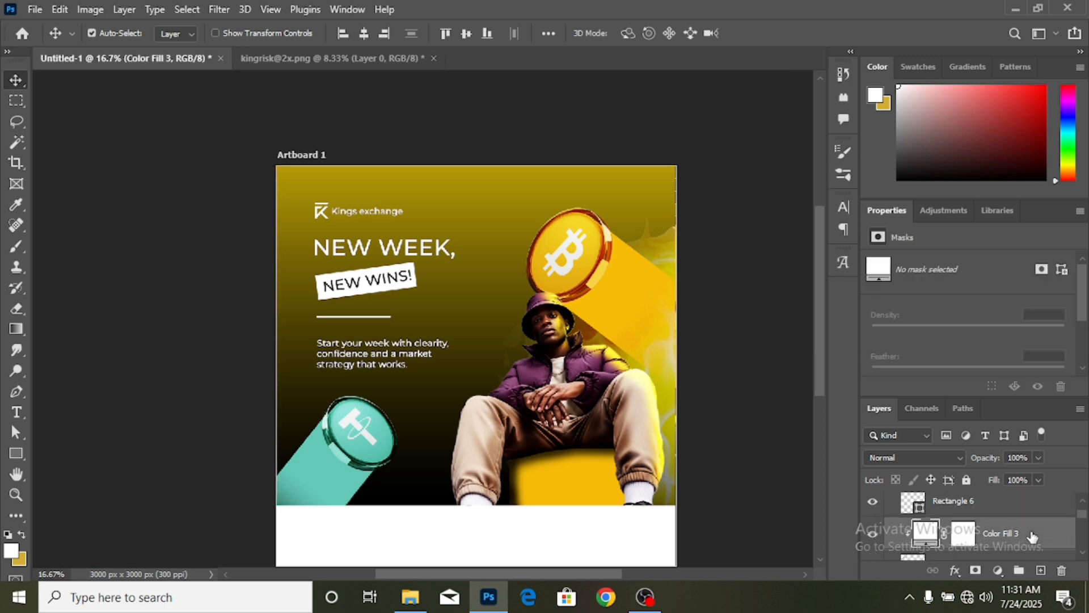
scroll(1013, 558, "down", 2)
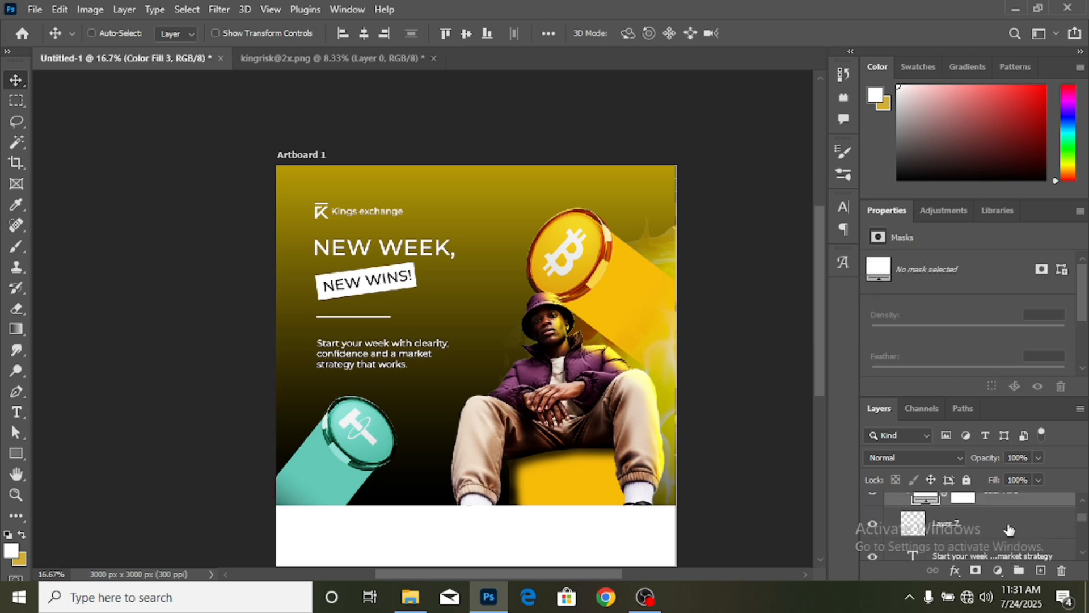
left_click(1010, 530, "ctrl")
scroll(1010, 529, "up", 6)
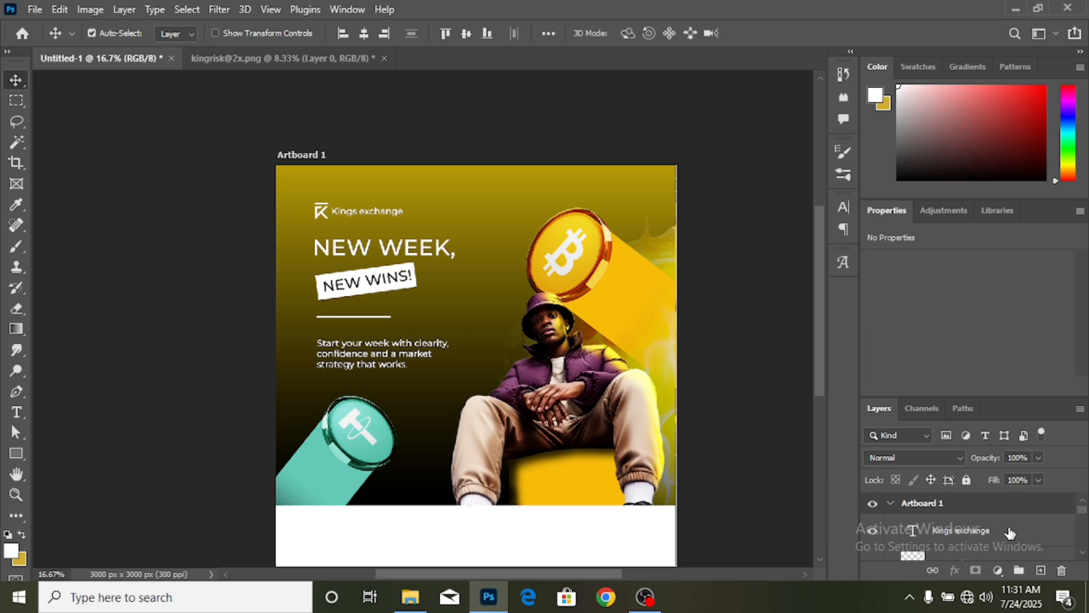
left_click(1010, 533, "ctrl")
- Scale the K logo and 'Kings exchange' wordmark together to 77.31%
key("ctrl+t")
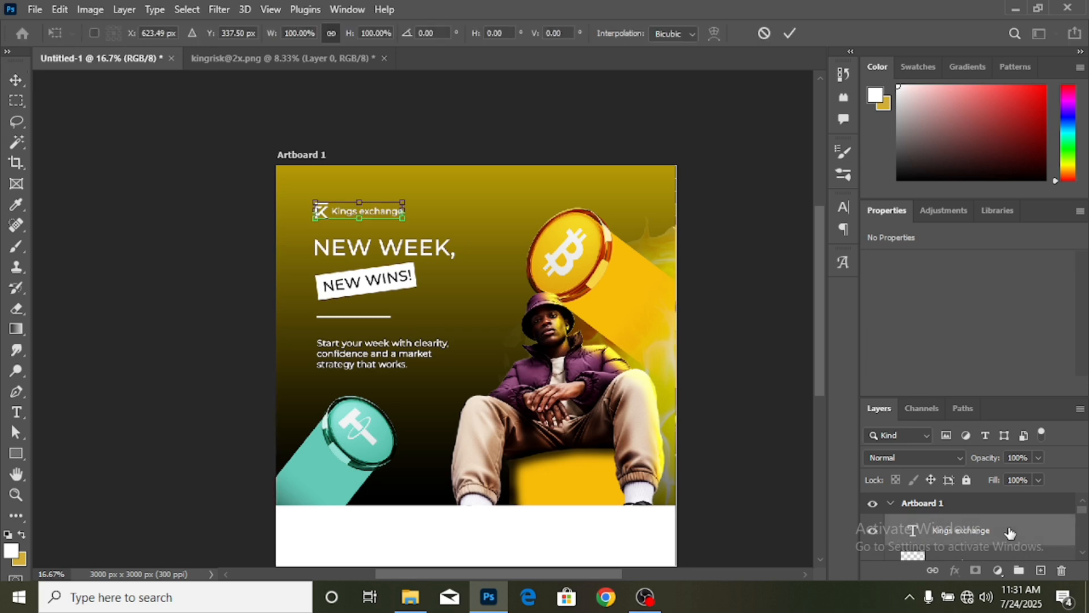
key("ctrl+plus")
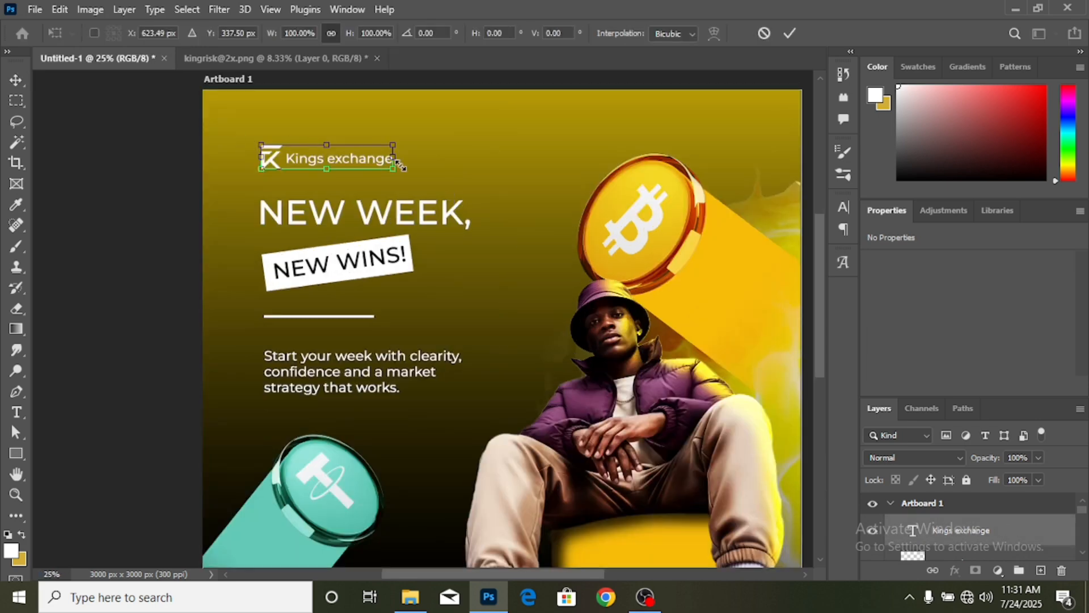
left_click_drag(395, 160, 330, 167)
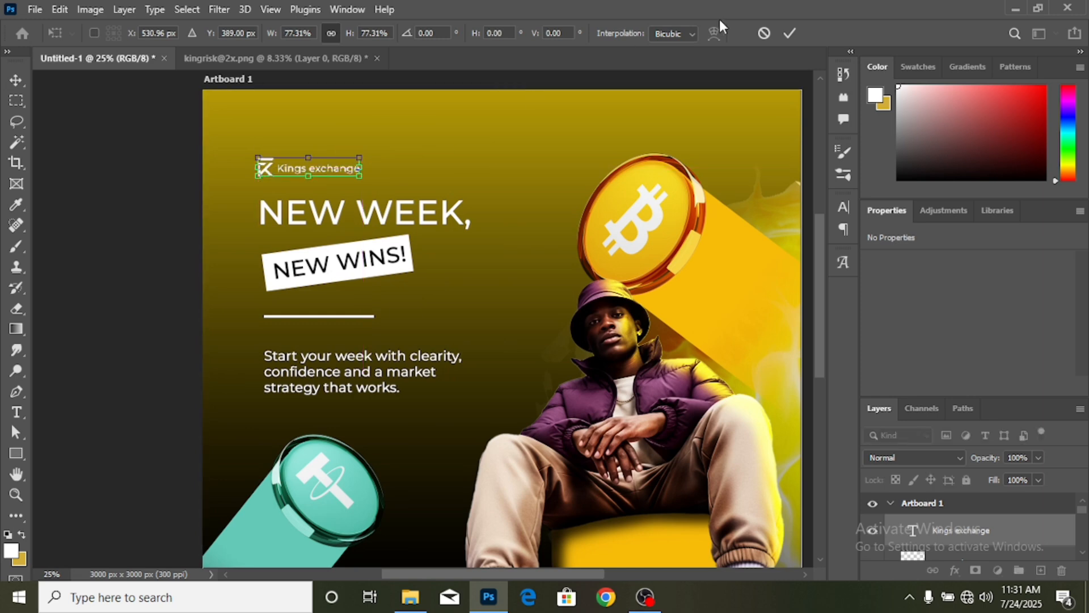
left_click(795, 33)
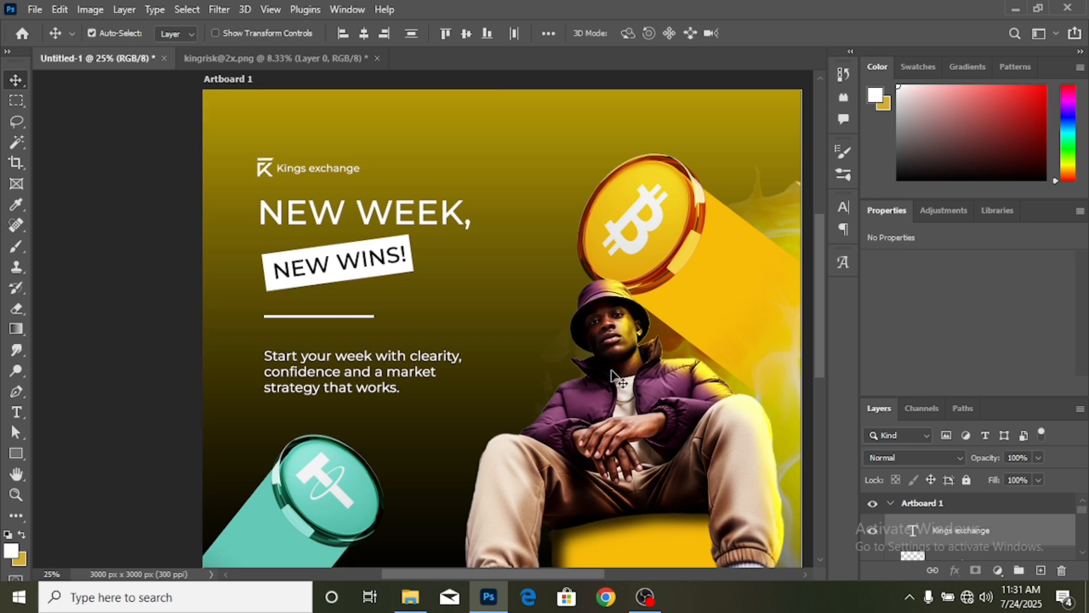
key("ctrl+plus")
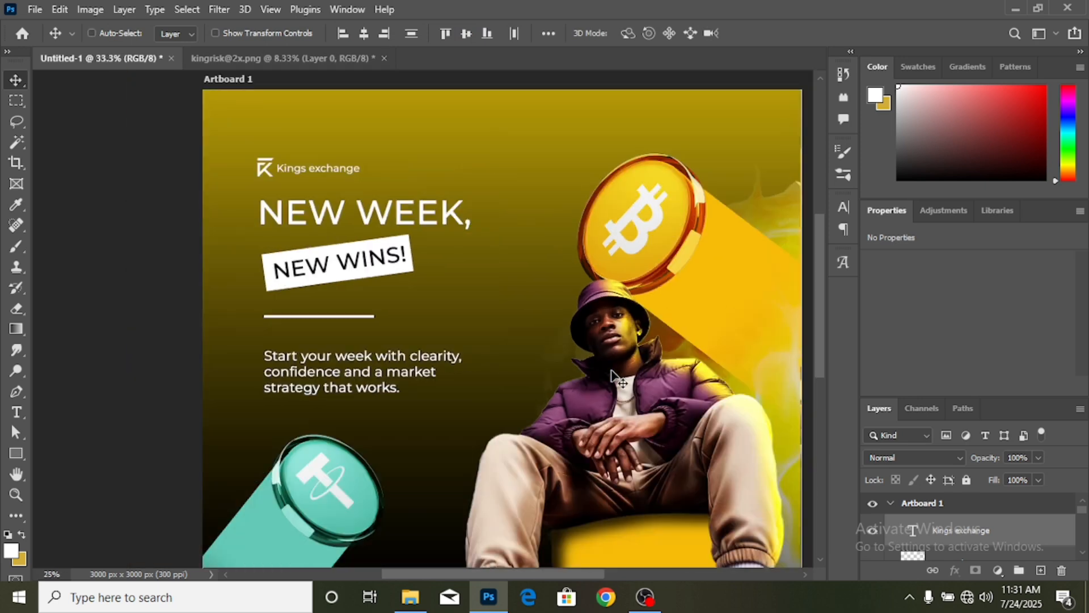
key("ctrl+minus")
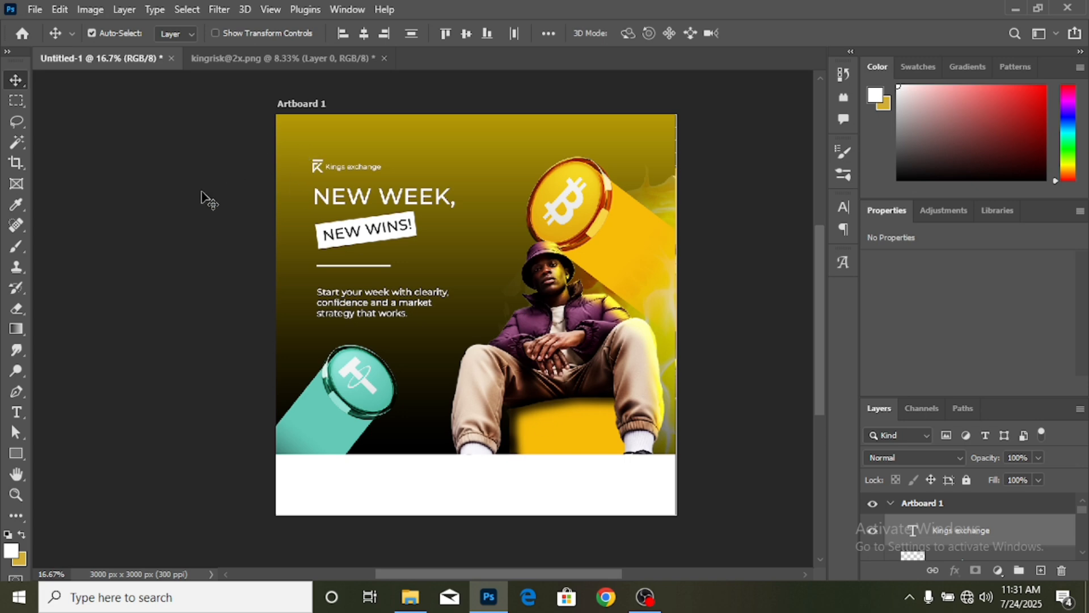
left_click(193, 207)
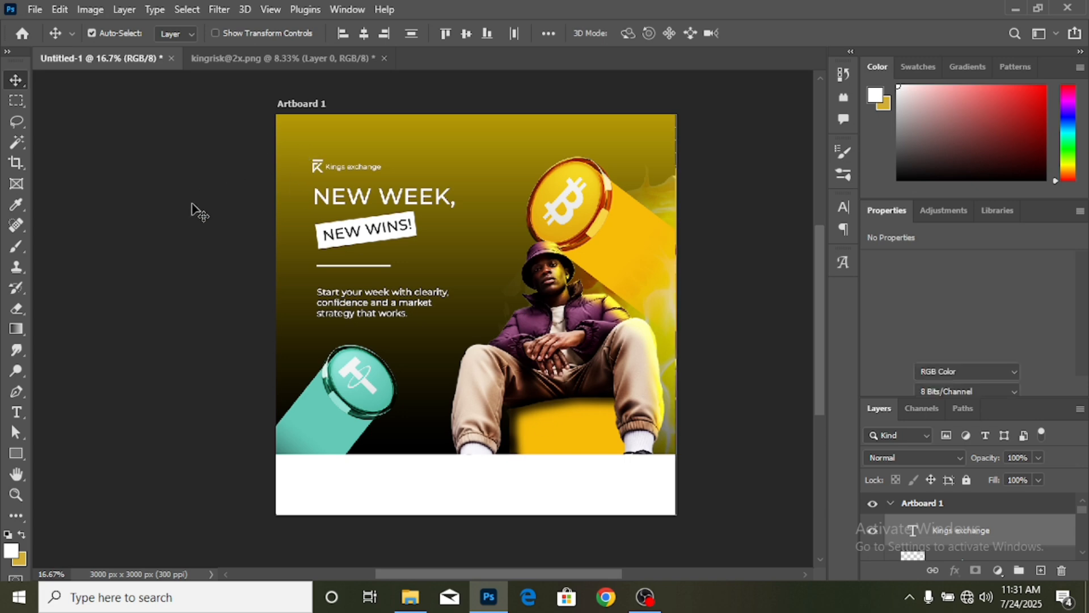
left_click(375, 58)
key("ctrl+w")
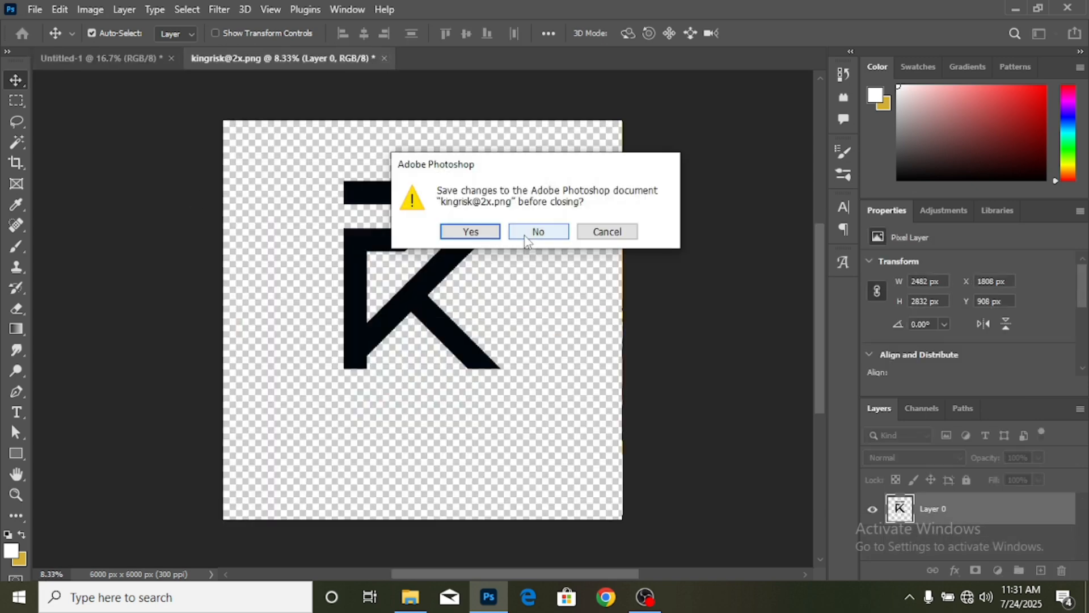
left_click(532, 231)
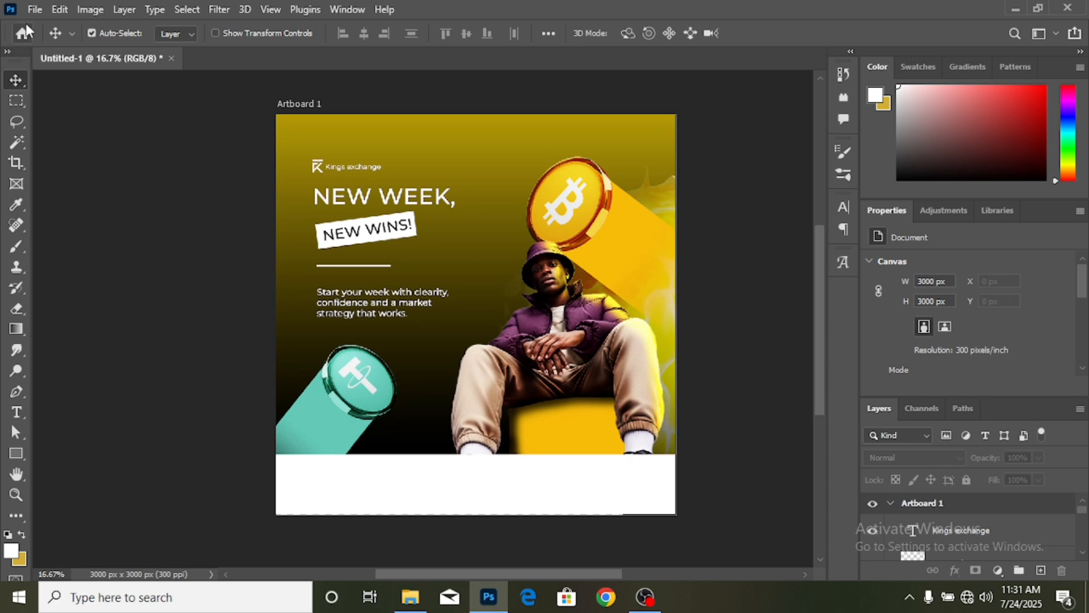
- Open the WhatsApp outline icon and email-logo-png-1125.png together from the media icon folder
left_click(36, 10)
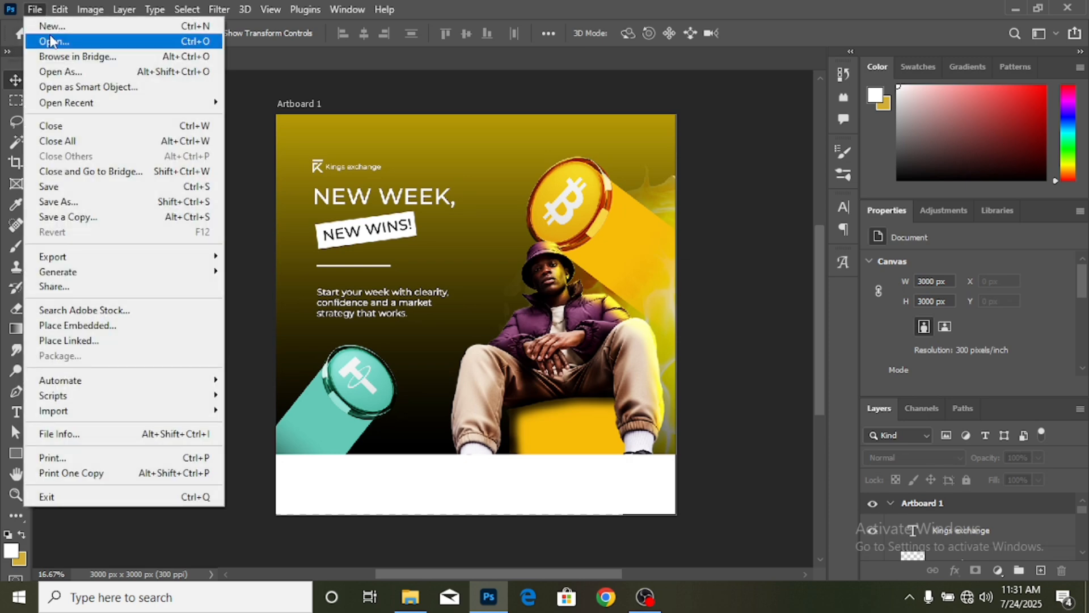
left_click(50, 35)
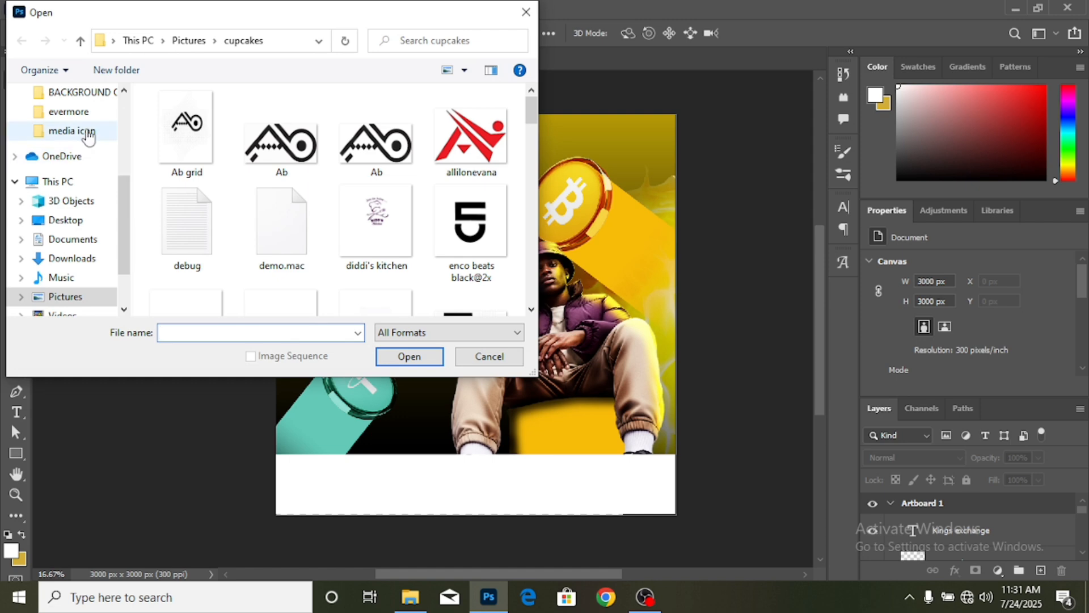
left_click(88, 134)
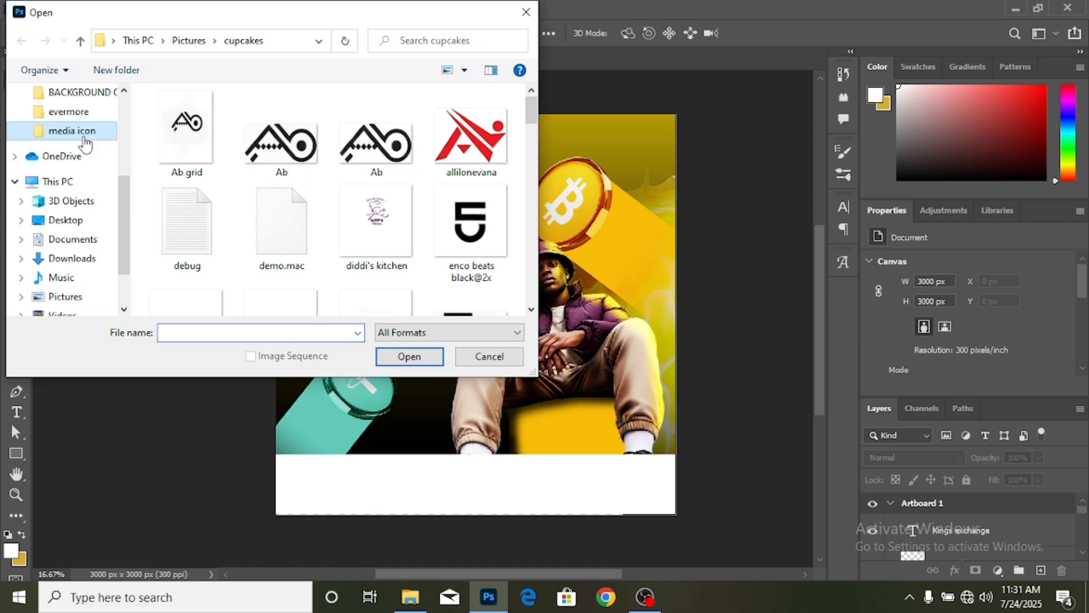
scroll(409, 203, "down", 1)
left_click(187, 142)
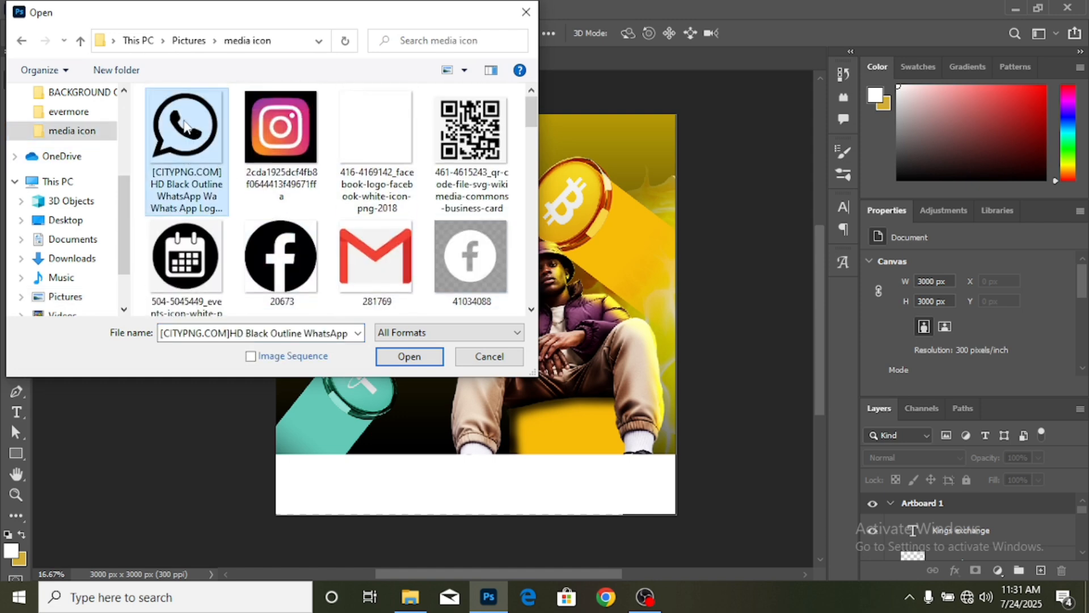
scroll(363, 204, "down", 3)
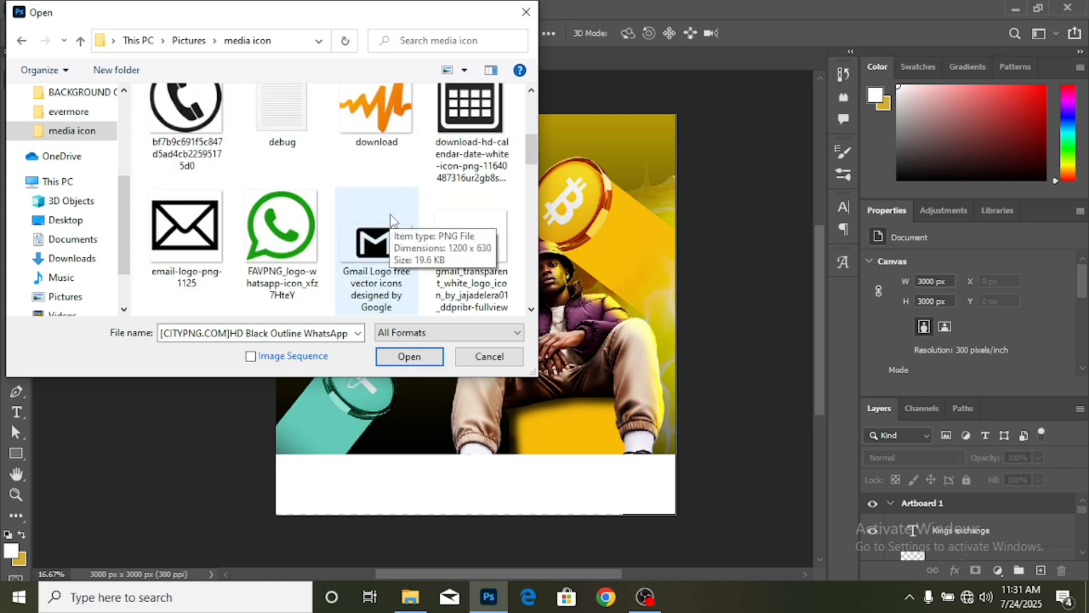
left_click(190, 224, "ctrl")
left_click(409, 356)
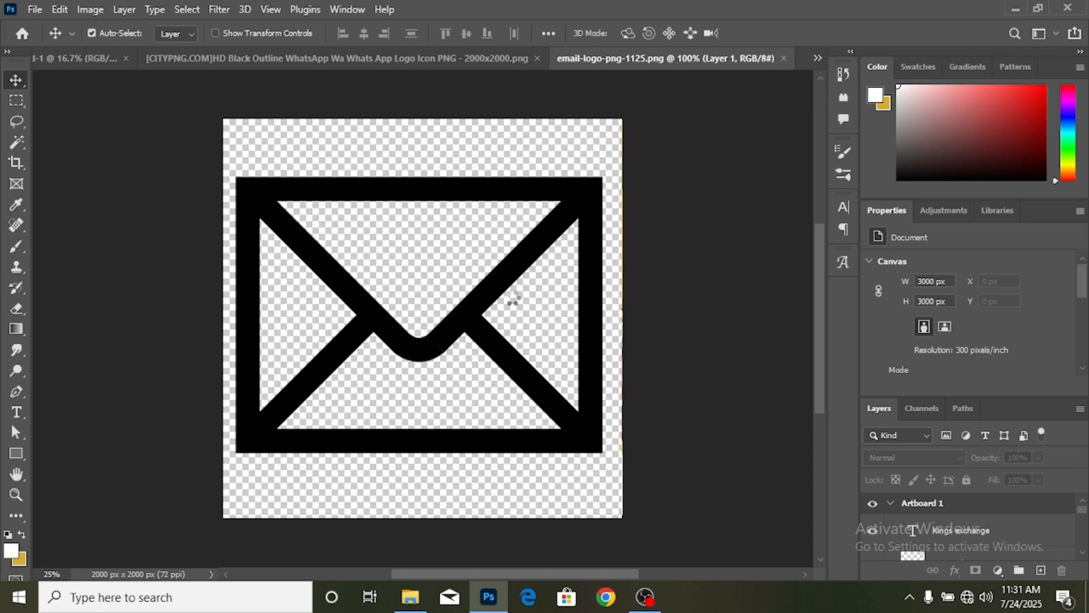
- Bring the WhatsApp icon into the flyer and shrink it to 108 × 106 px in the footer
left_click(270, 59)
left_click_drag(472, 349, 351, 437)
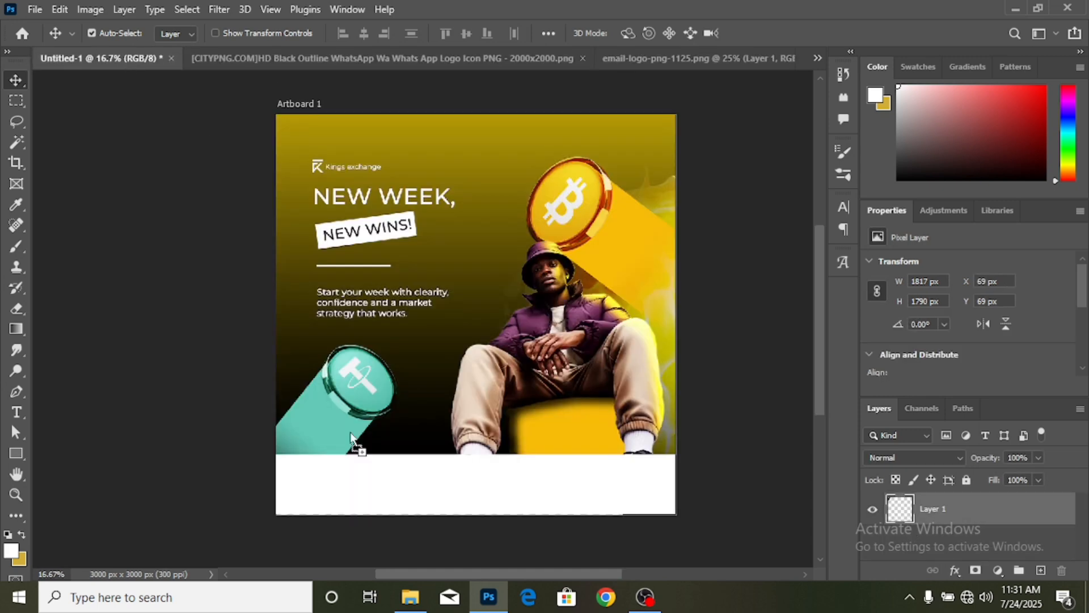
left_click_drag(395, 482, 395, 482)
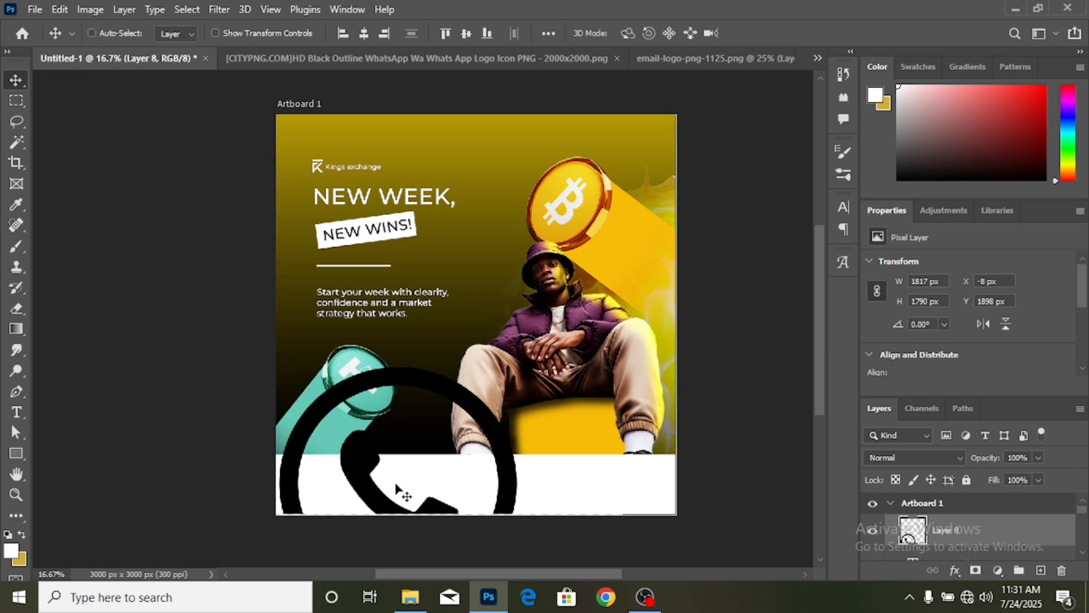
key("ctrl+t")
scroll(233, 454, "down", 2)
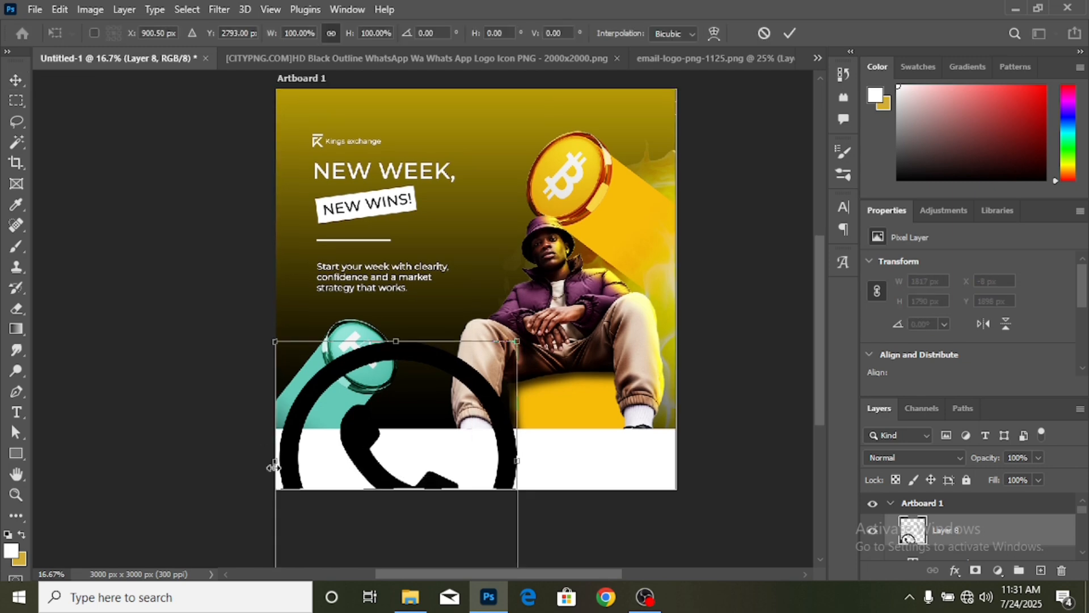
left_click_drag(282, 460, 392, 460)
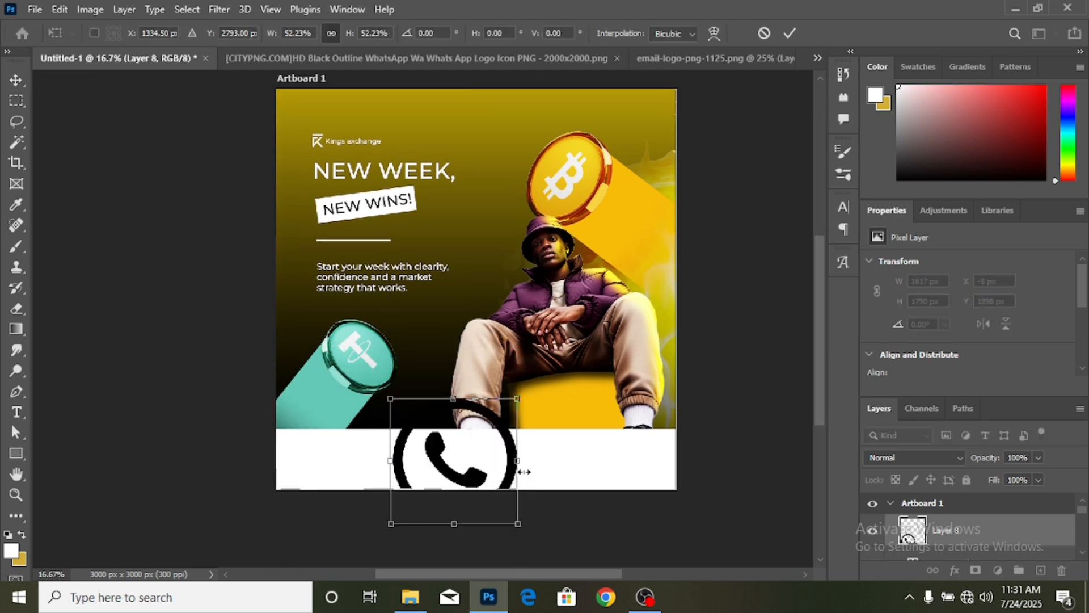
scroll(522, 471, "up", 1)
scroll(528, 471, "down", 3)
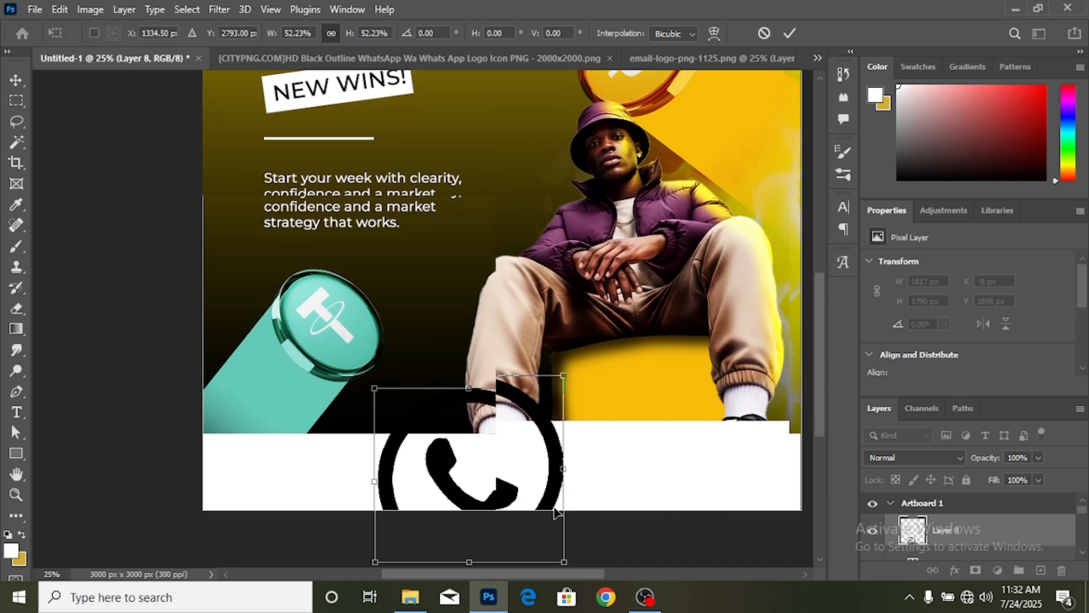
left_click_drag(566, 453, 397, 463)
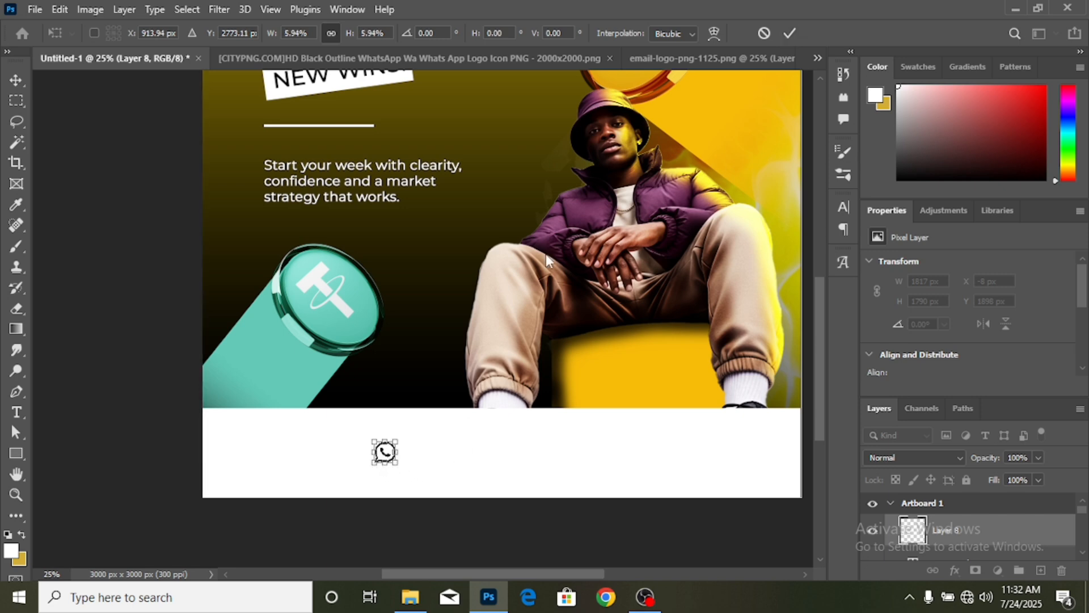
left_click(790, 35)
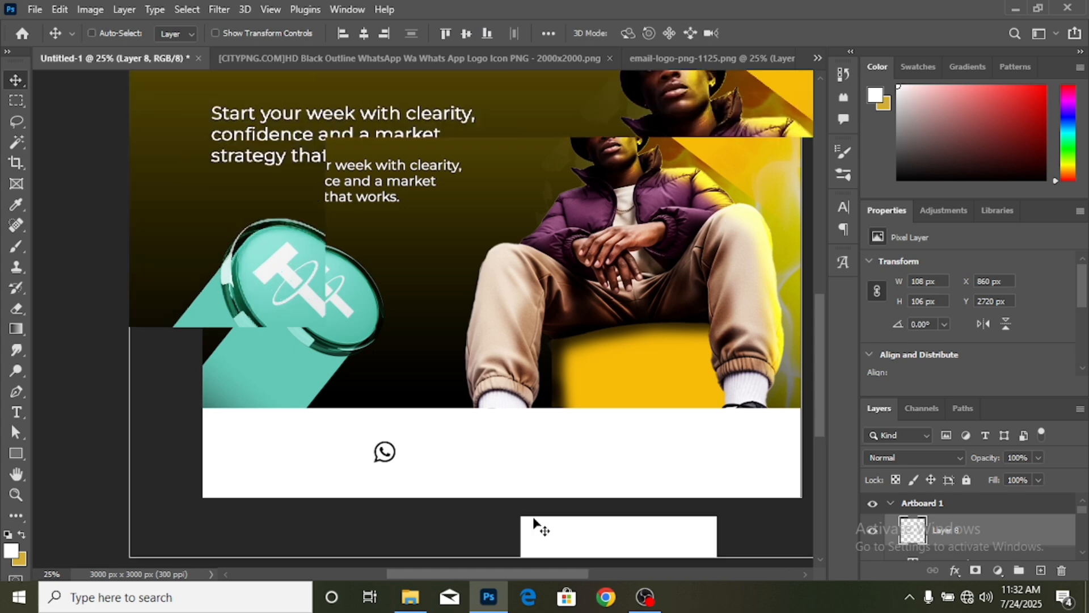
key("ctrl+plus")
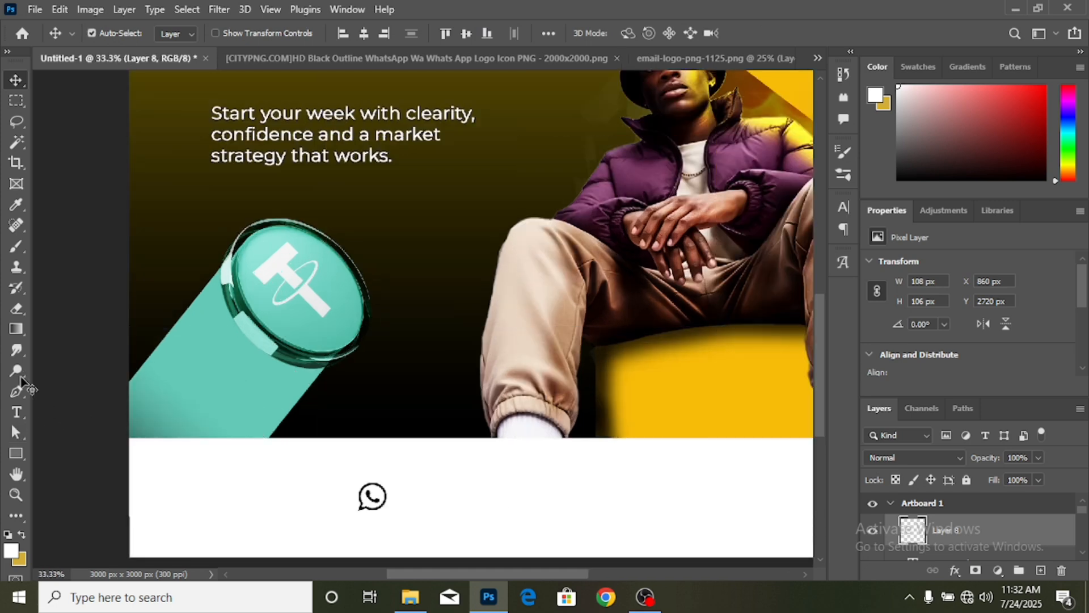
- Type the WhatsApp phone number in black (010000) beside the icon
left_click(13, 417)
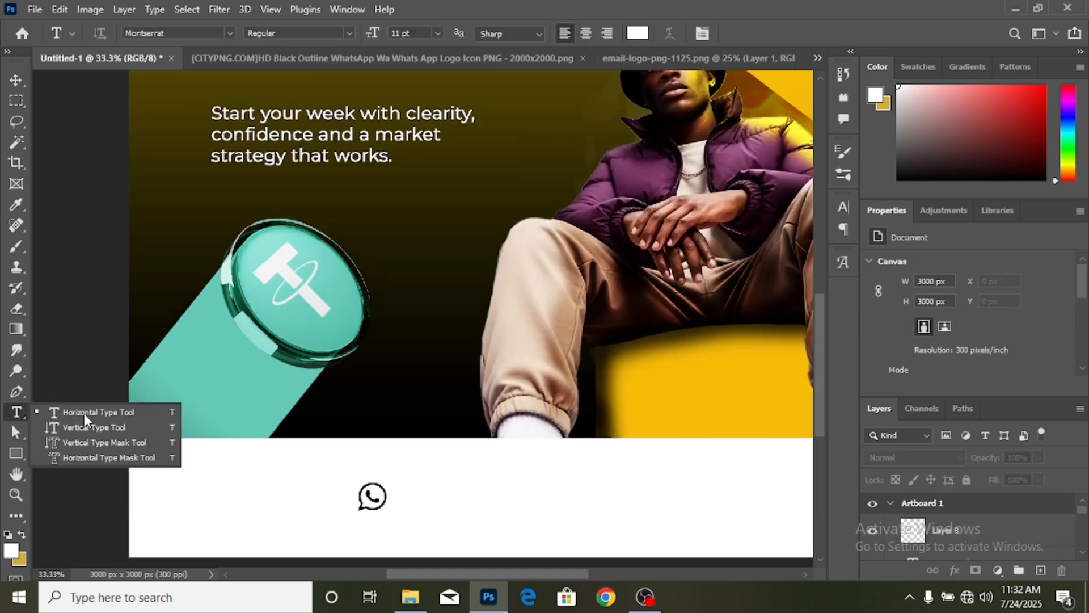
left_click(84, 410)
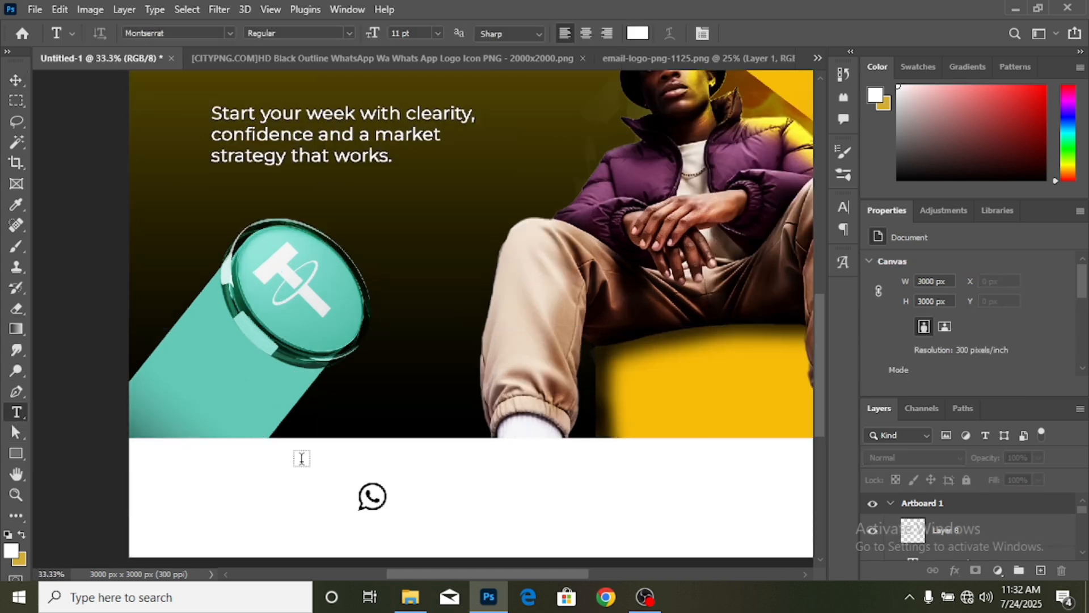
left_click(403, 496)
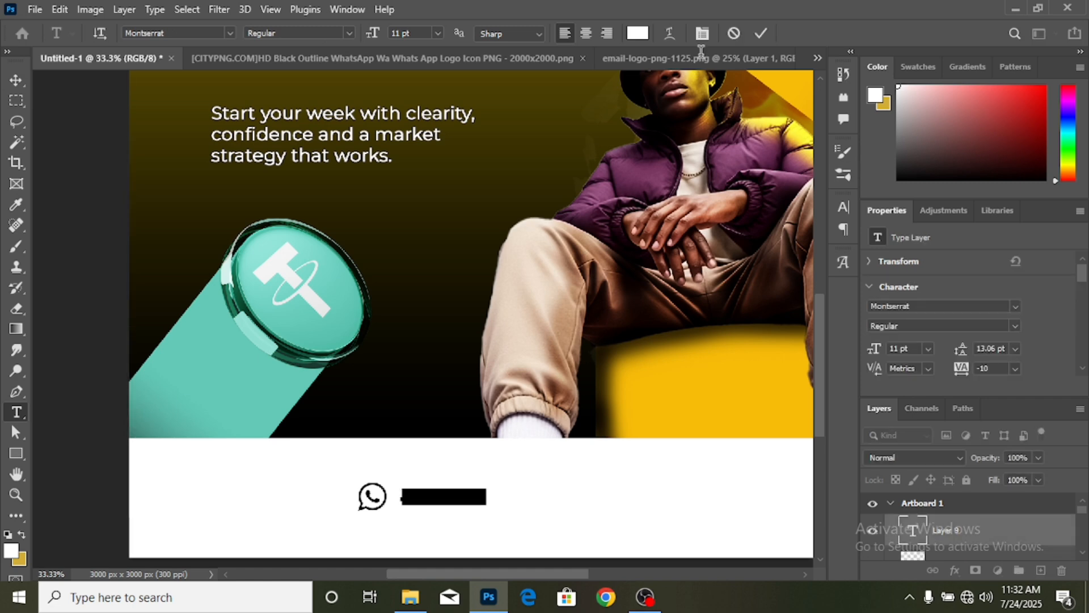
left_click(636, 36)
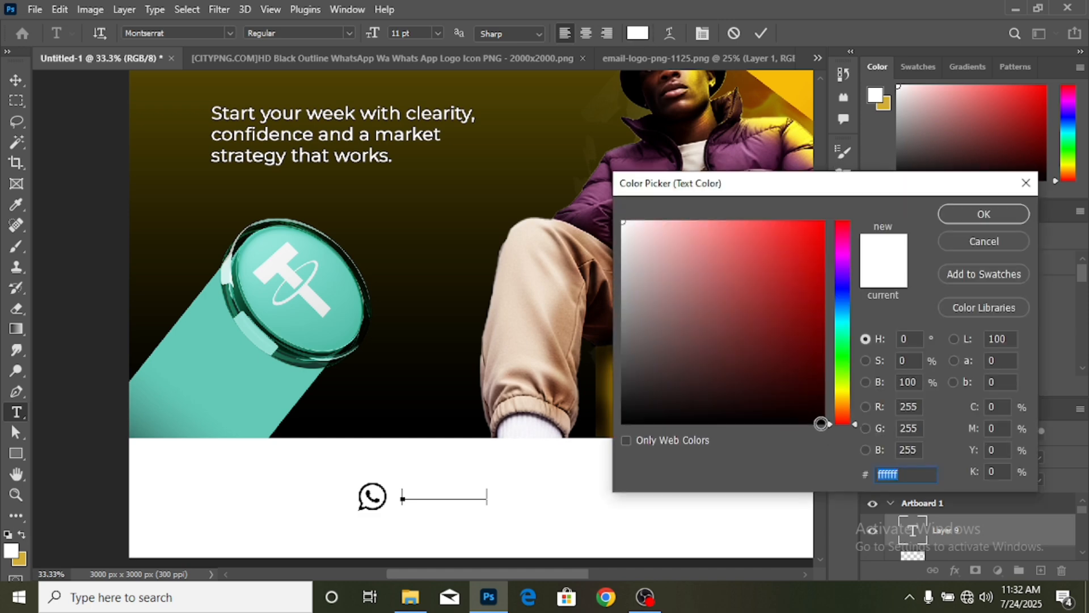
type("010000")
left_click(975, 220)
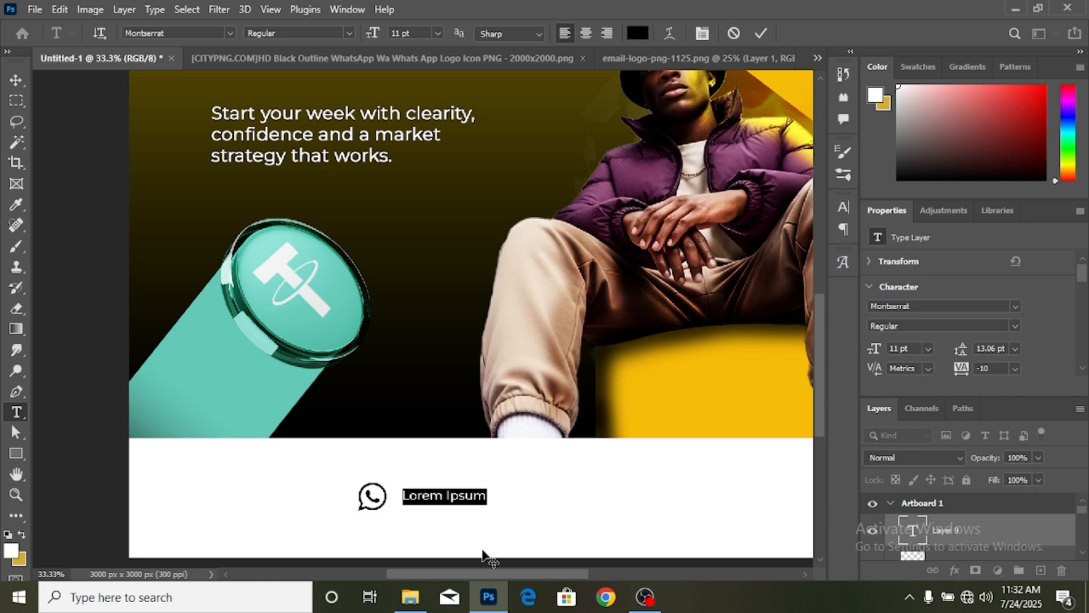
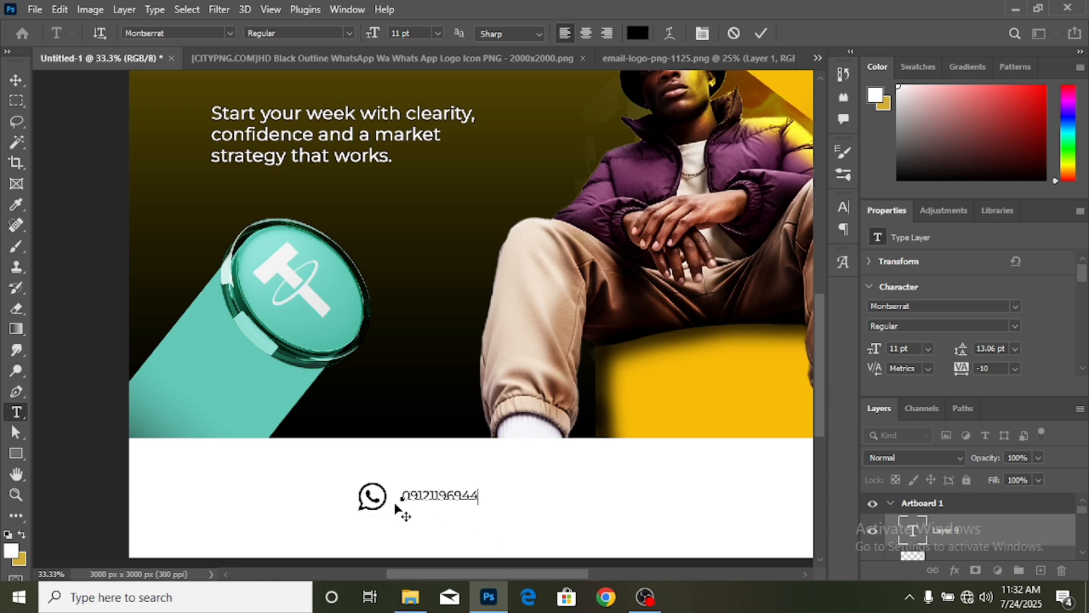
left_click(13, 81)
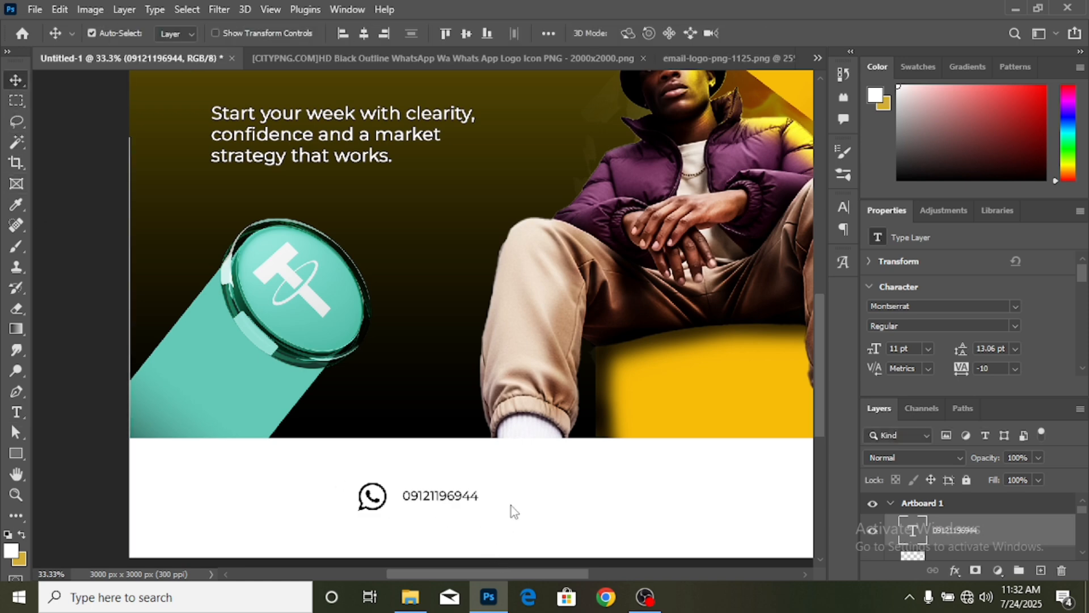
- Enlarge the phone number to about 176% and set it right next to the icon
key("ctrl+t")
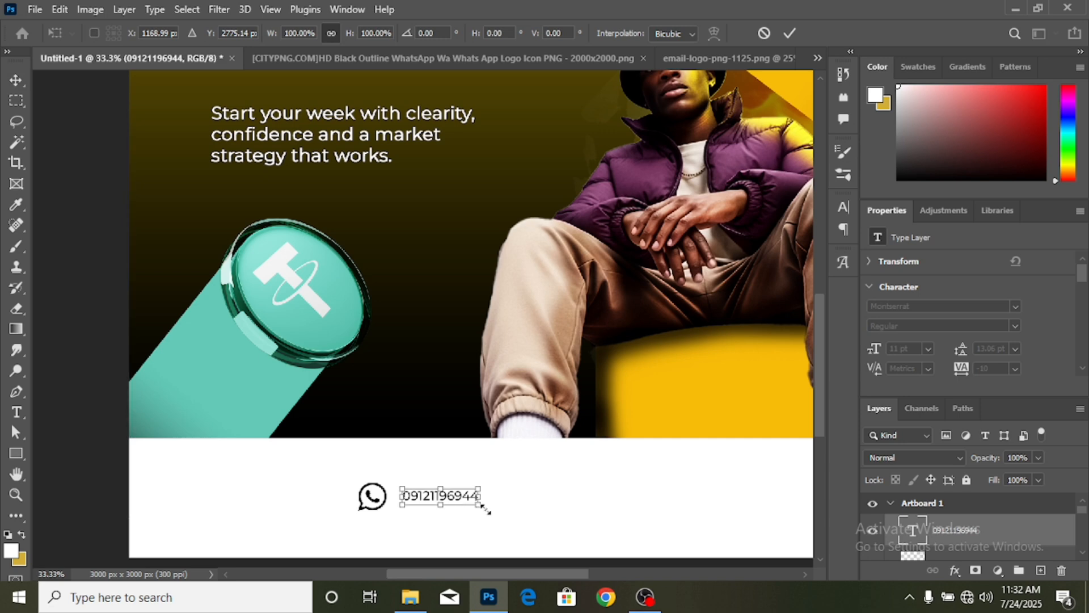
left_click_drag(486, 497, 539, 495)
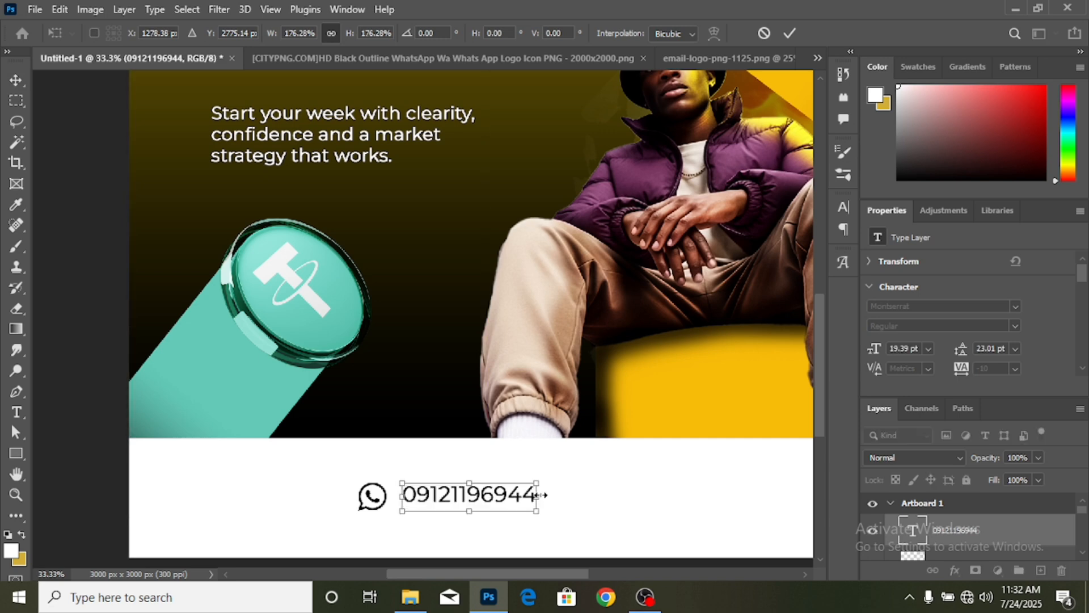
left_click(19, 81)
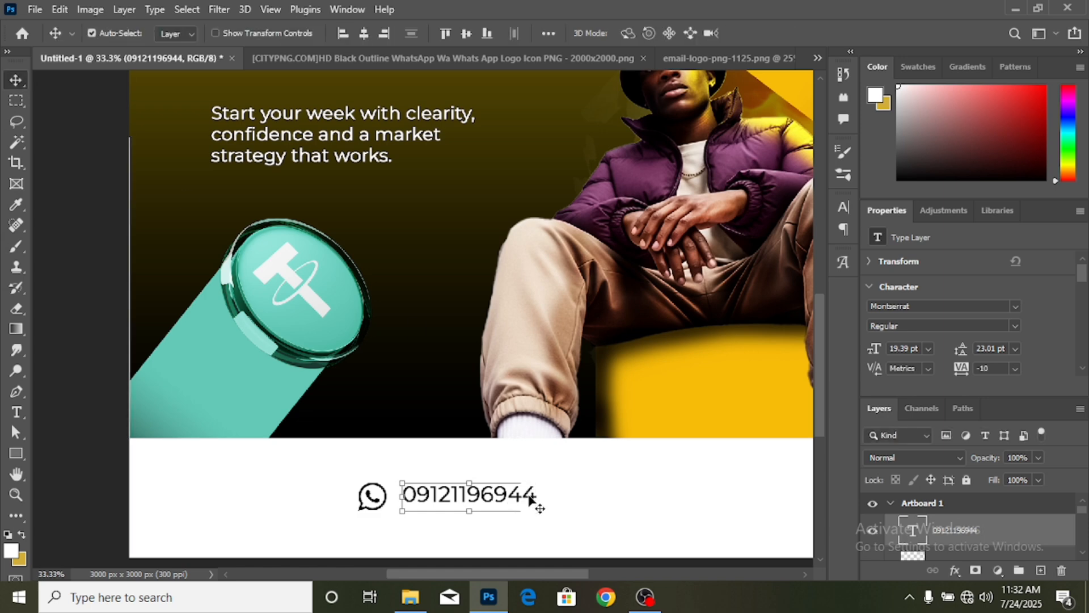
left_click_drag(527, 492, 523, 499)
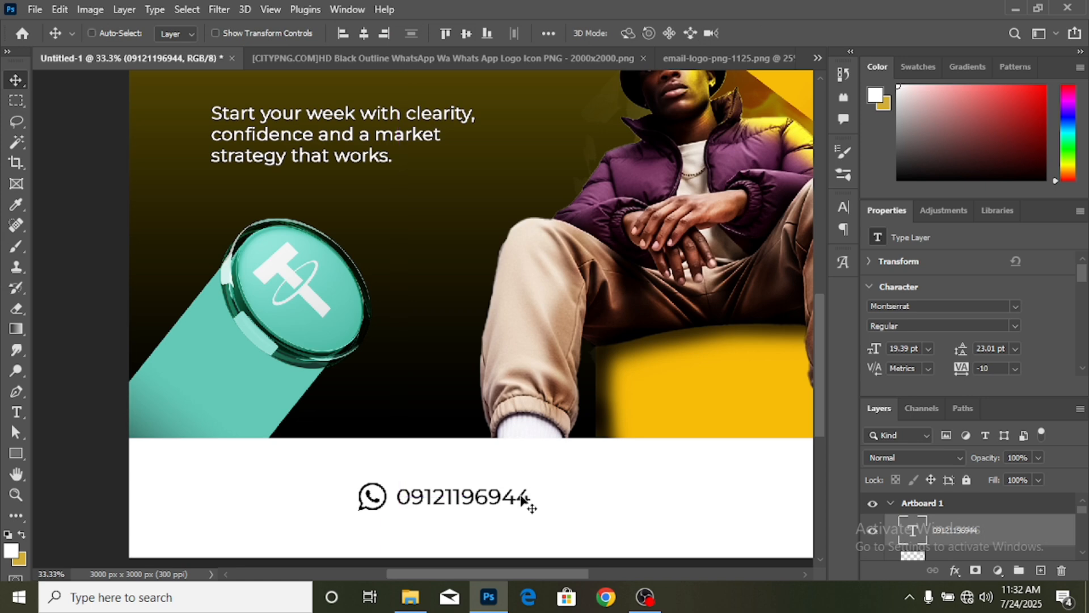
key("ctrl+minus")
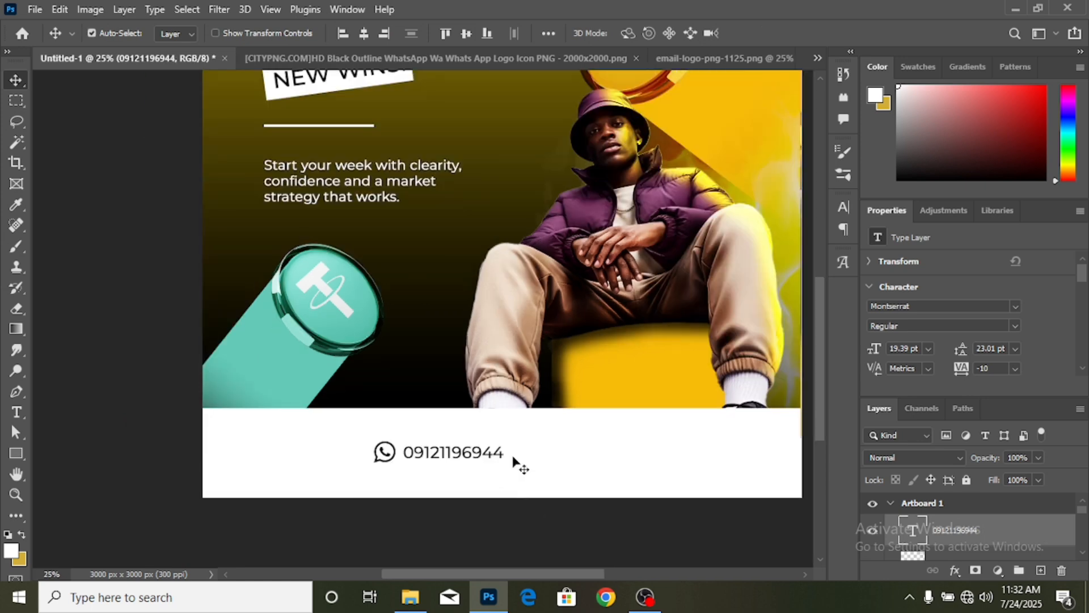
- Bring the envelope icon into the flyer and scale it down
left_click(715, 59)
left_click_drag(549, 260, 570, 516)
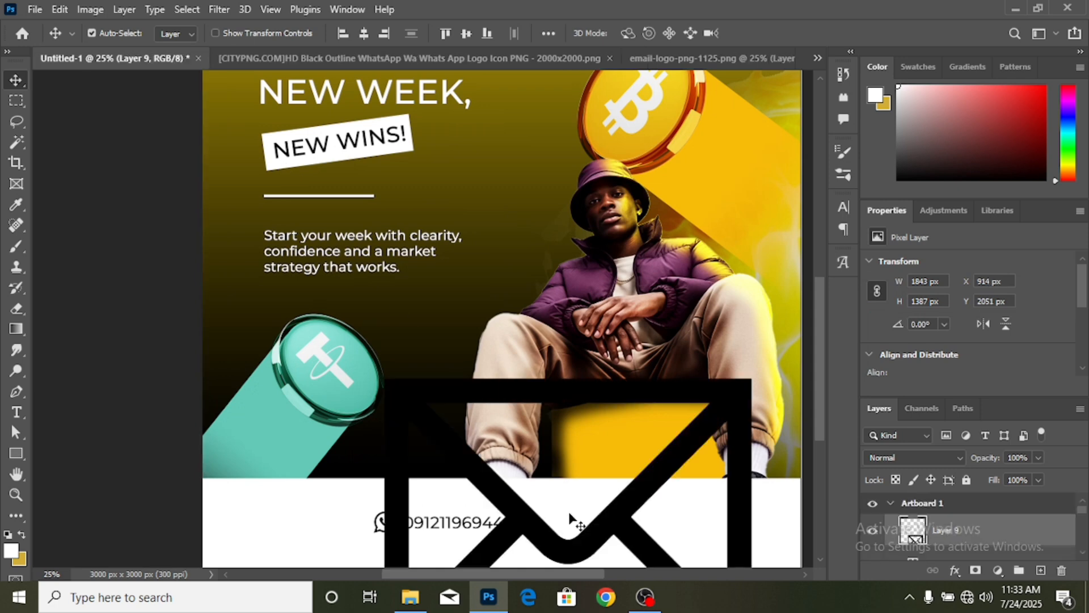
key("ctrl+t")
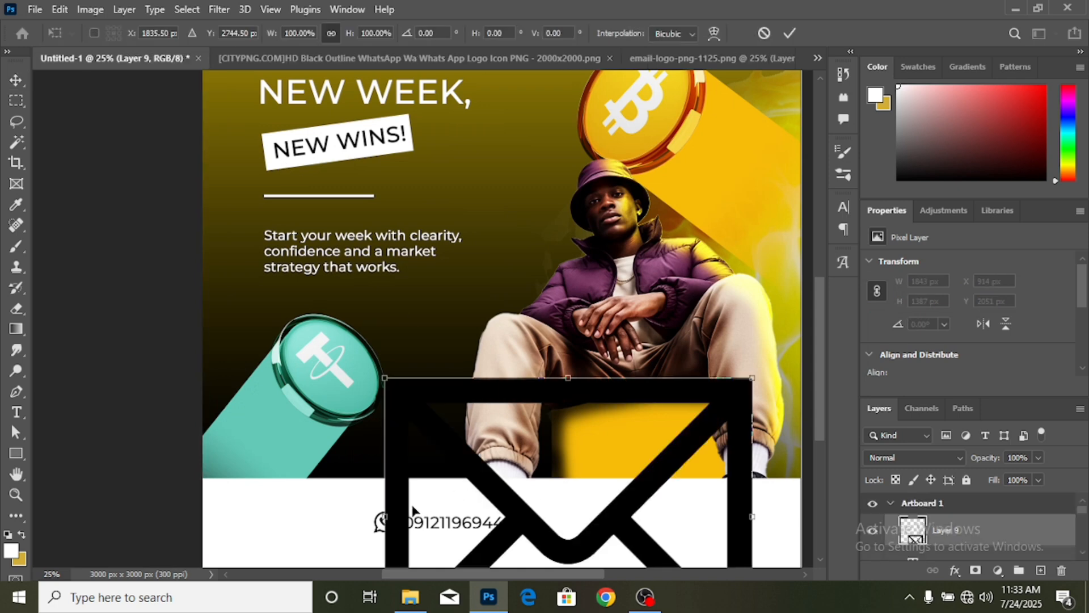
left_click_drag(390, 514, 568, 503)
scroll(590, 504, "down", 2)
scroll(590, 505, "up", 1)
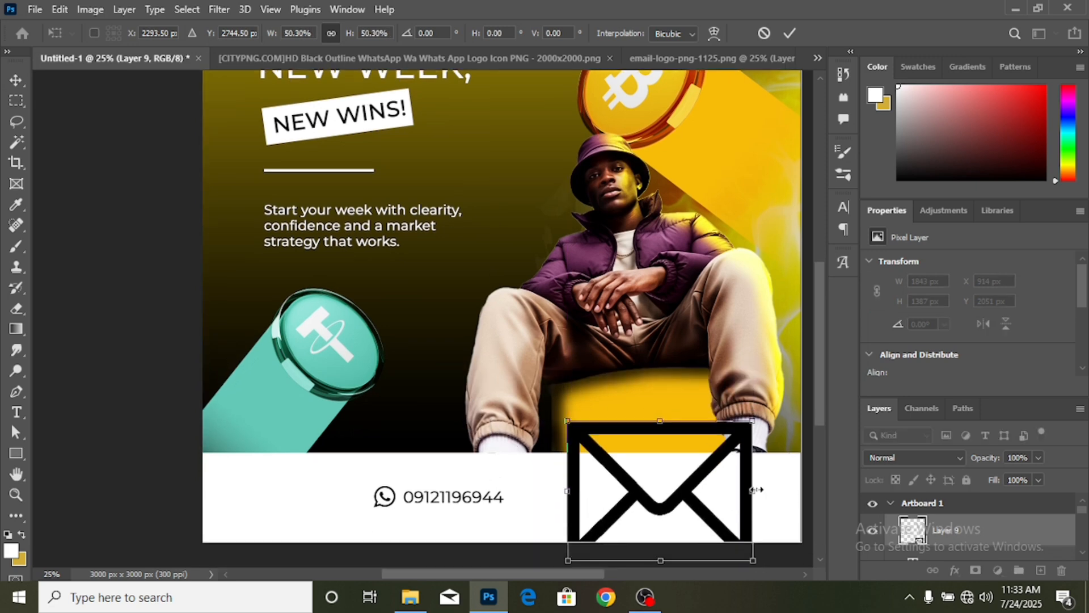
left_click_drag(754, 490, 597, 502)
- Place the envelope beside the phone number and Alt-drag a copy of the number after it
key("ctrl+plus")
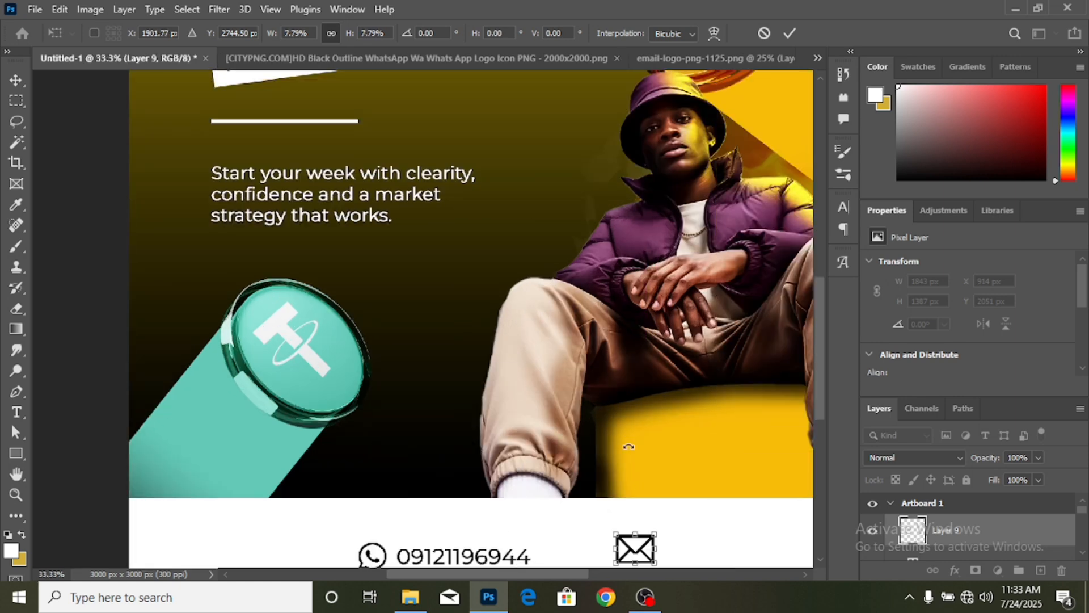
scroll(627, 438, "down", 2)
scroll(628, 447, "down", 1)
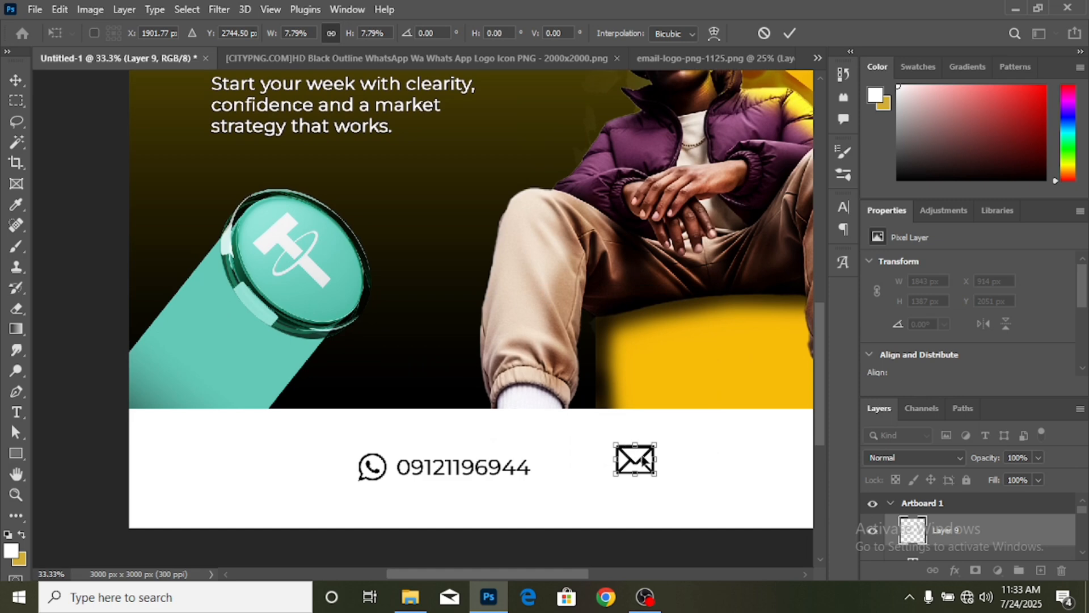
left_click_drag(644, 462, 578, 478)
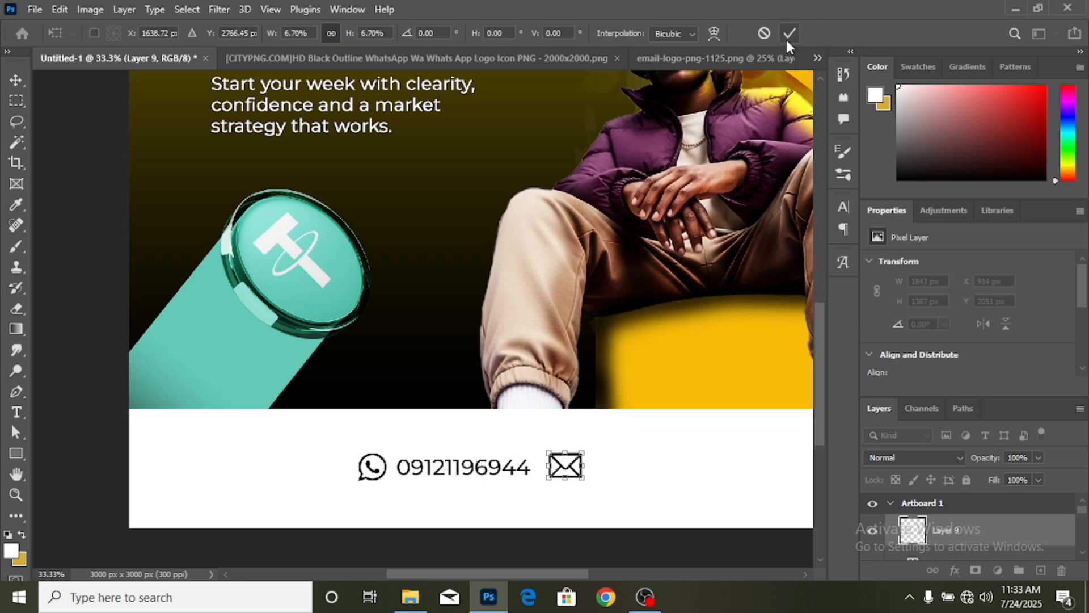
left_click(788, 36)
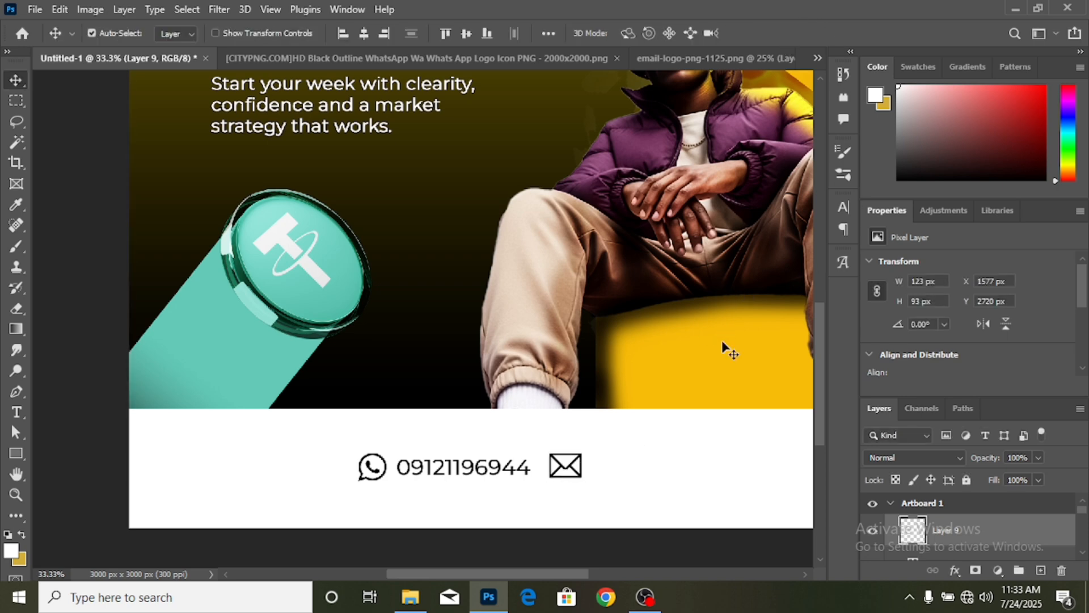
key("Down")
key("Down")
key("Left")
key("Left")
key("Left")
key("Left")
key("Left")
key("Left")
key("Left")
key("Left")
key("Left")
key("Left")
key("Left")
key("Left")
key("Left")
key("Left")
key("Left")
key("Left")
key("Left")
key("Left")
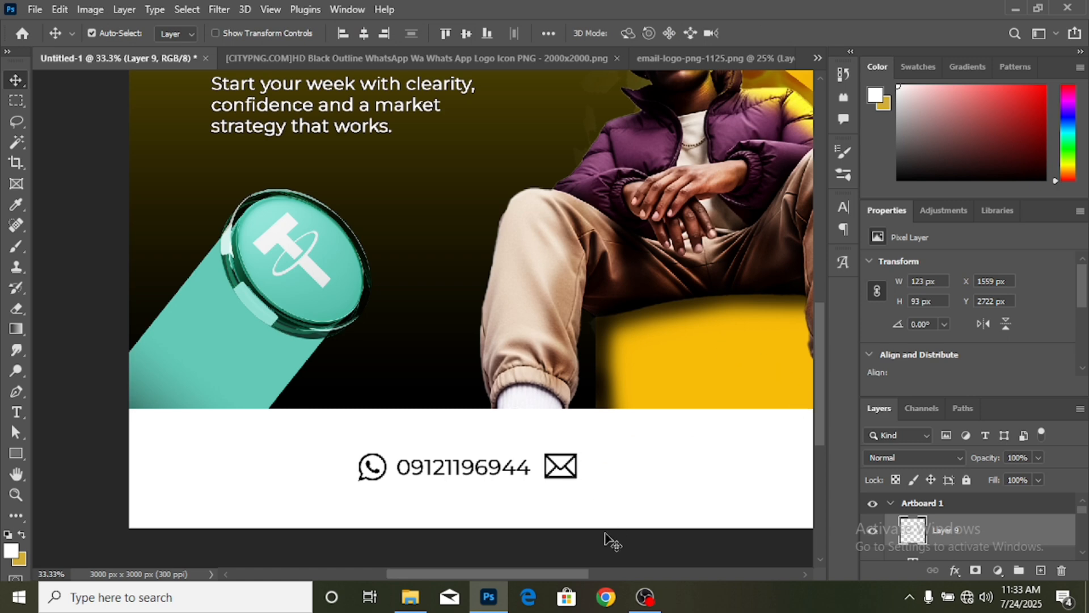
left_click_drag(571, 573, 598, 572)
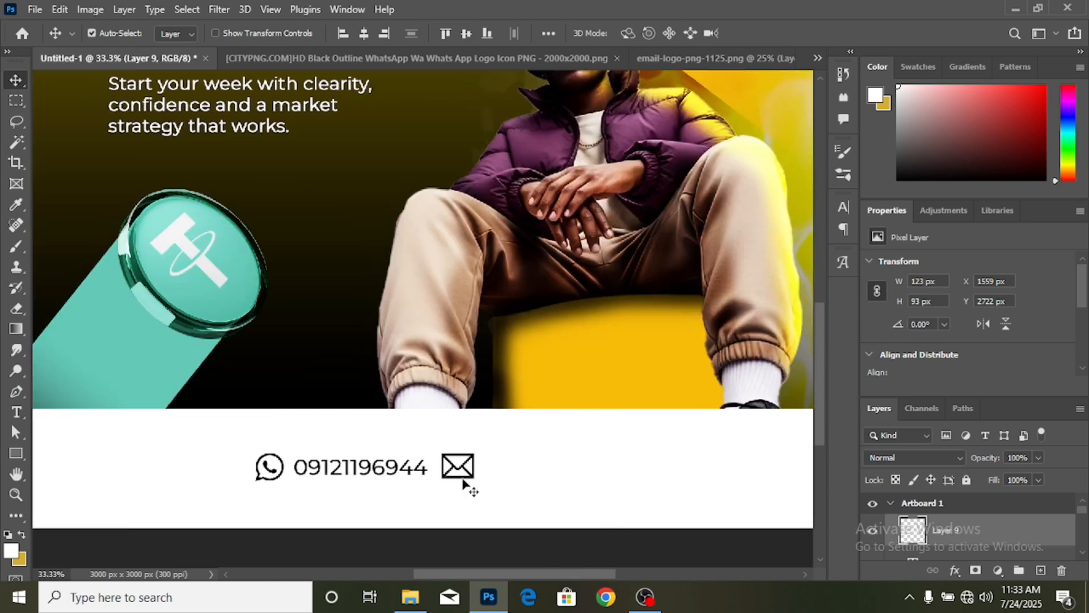
left_click_drag(409, 469, 607, 467)
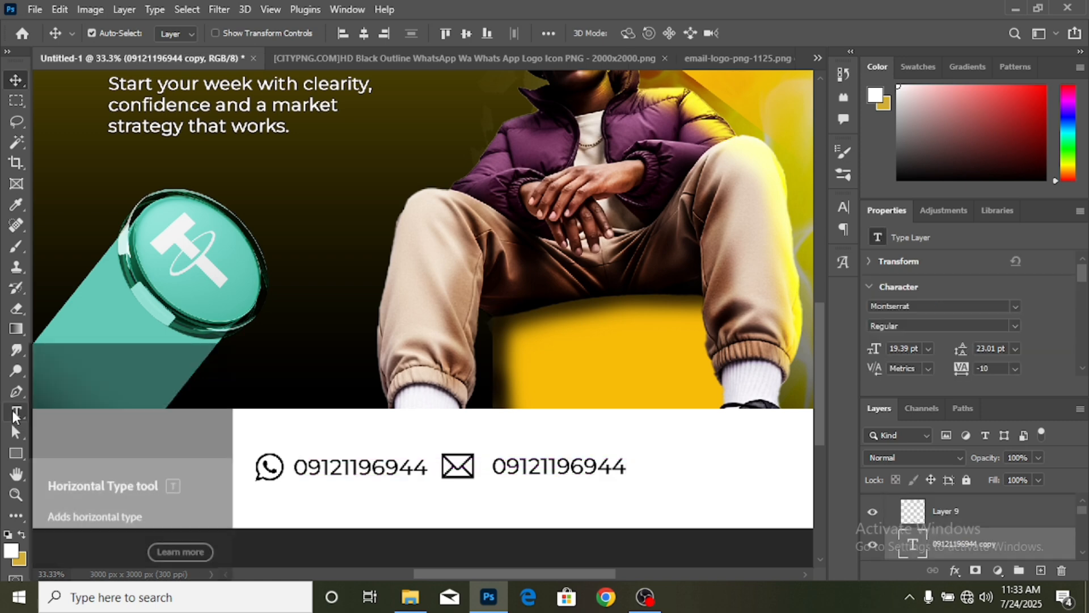
- Overwrite the copied number text with the contact's Gmail address and commit it
left_click(16, 413)
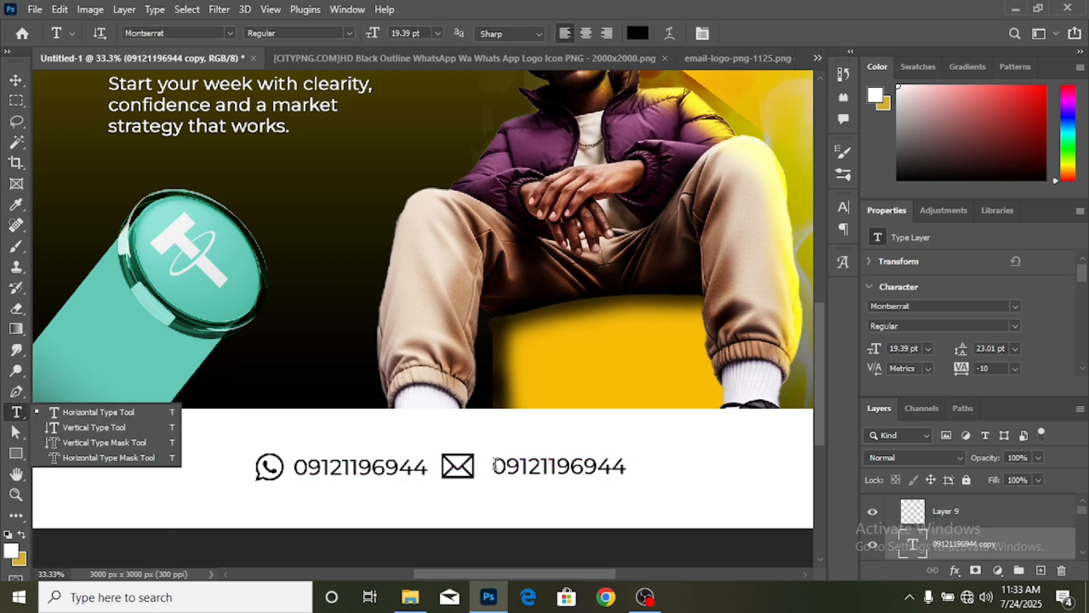
left_click_drag(495, 466, 681, 483)
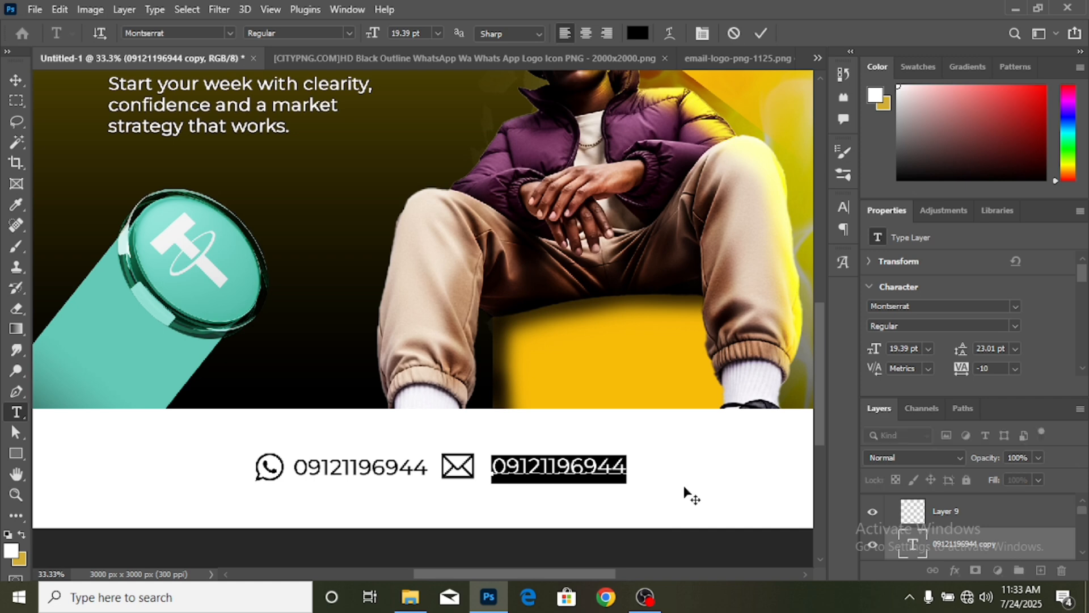
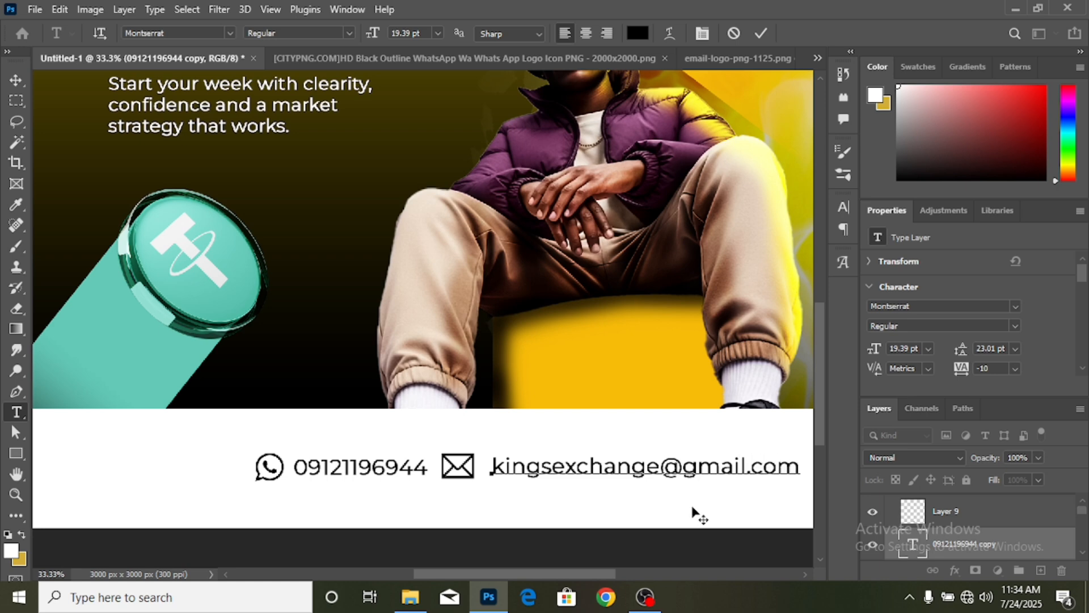
left_click(16, 81)
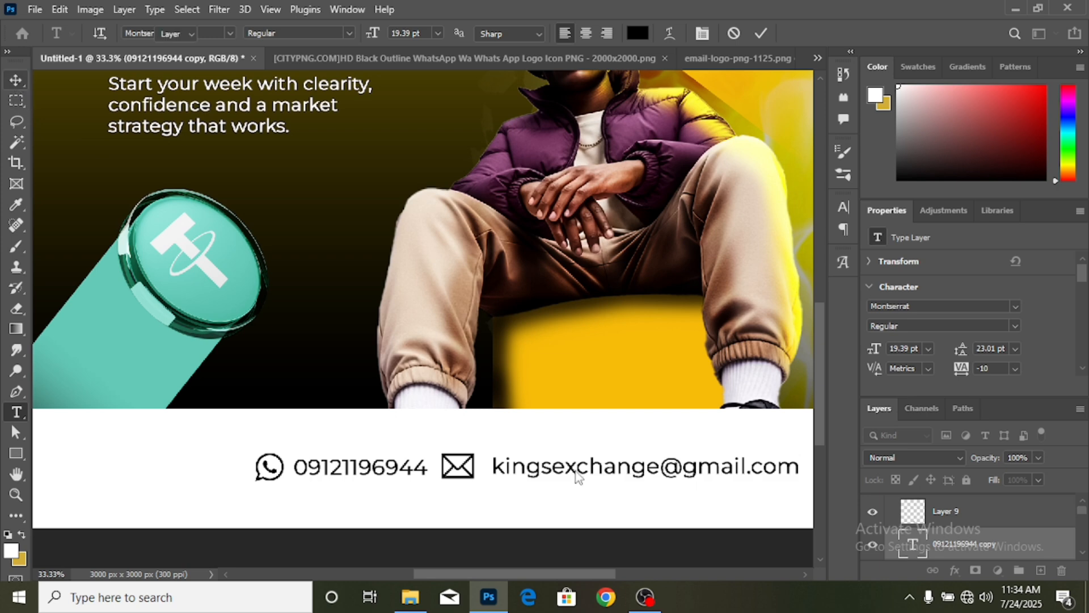
key("ctrl+minus")
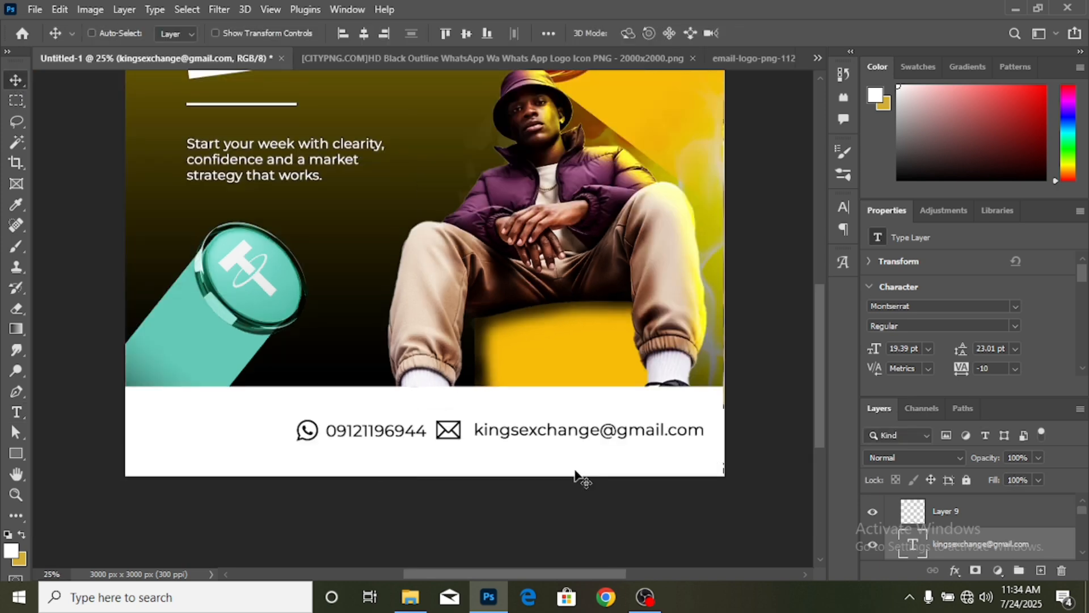
- Select the phone number and envelope contact layers and put them in a new group
scroll(1020, 541, "down", 2)
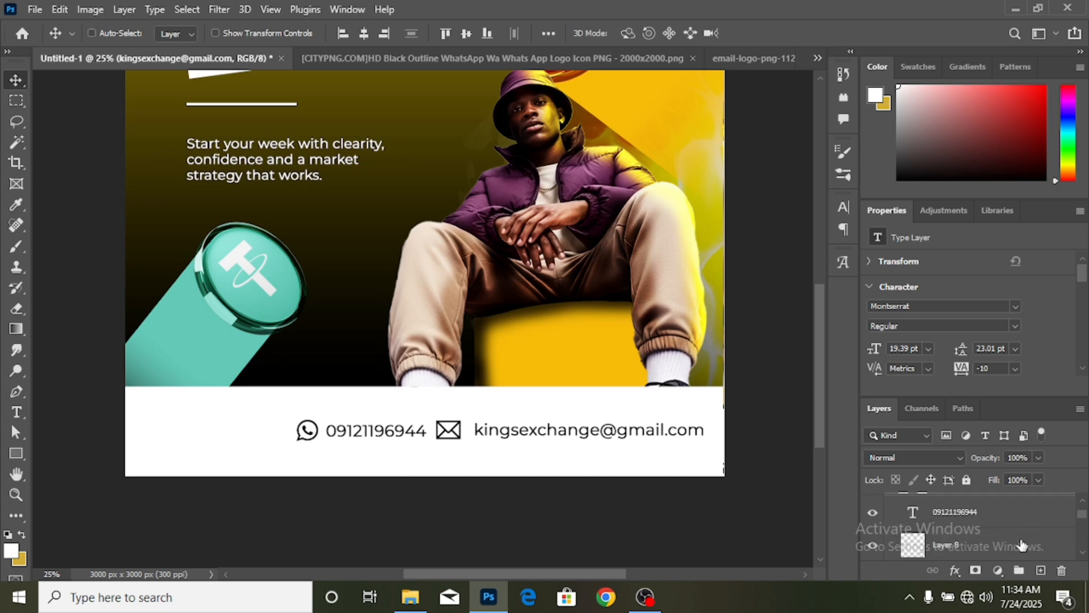
left_click(1022, 545, "shift")
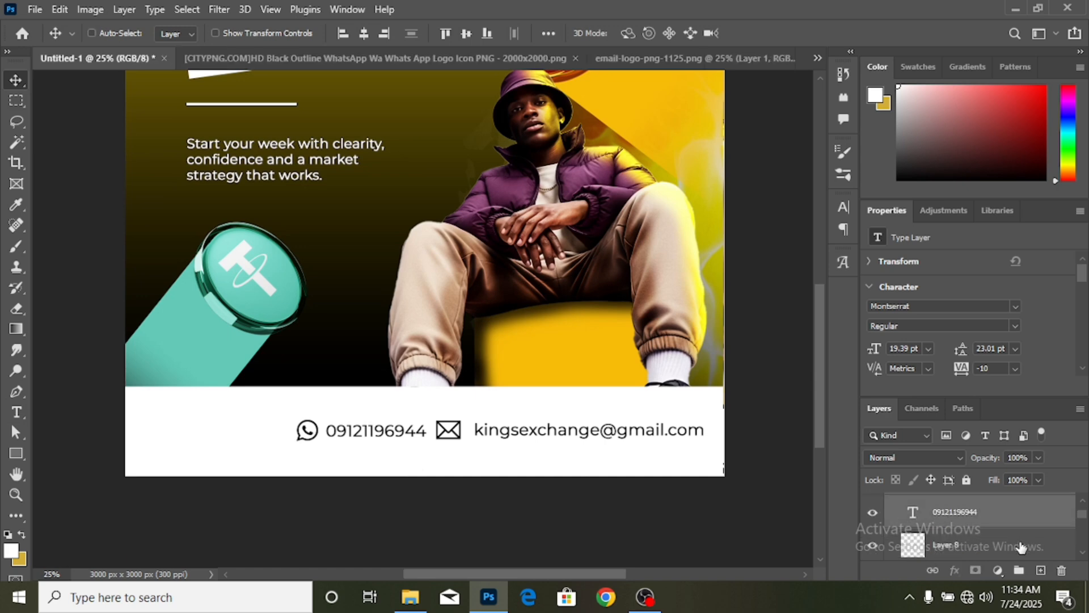
scroll(1021, 546, "up", 3)
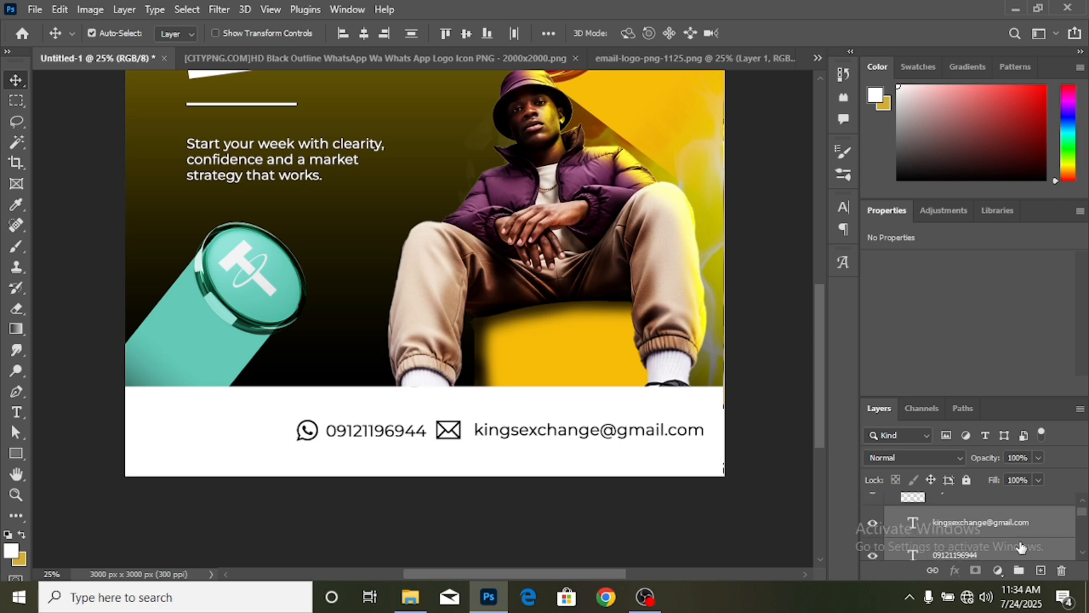
left_click(1022, 546, "shift")
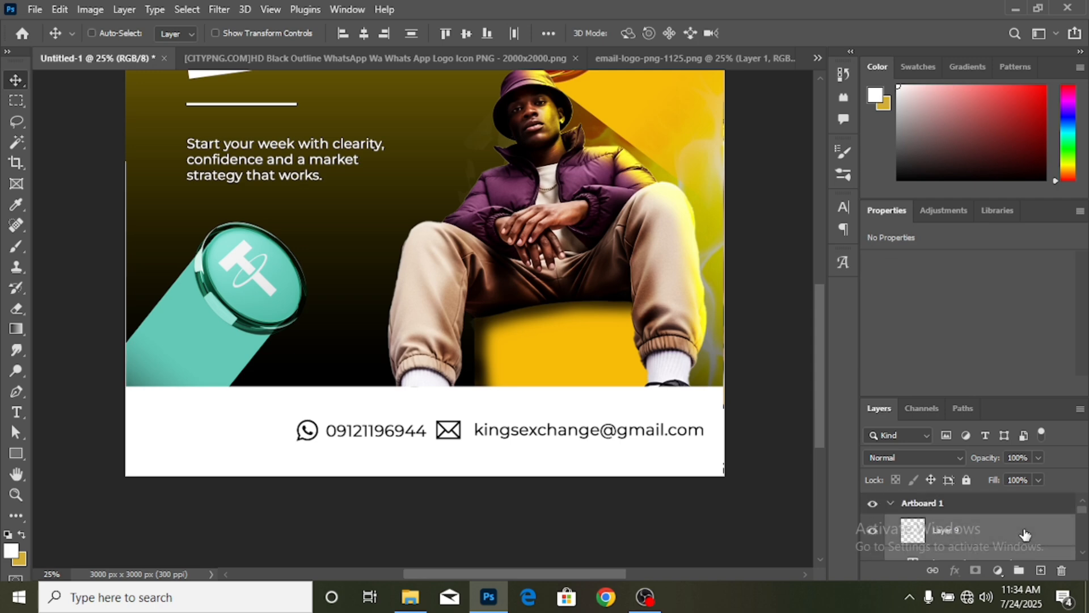
left_click(1019, 570)
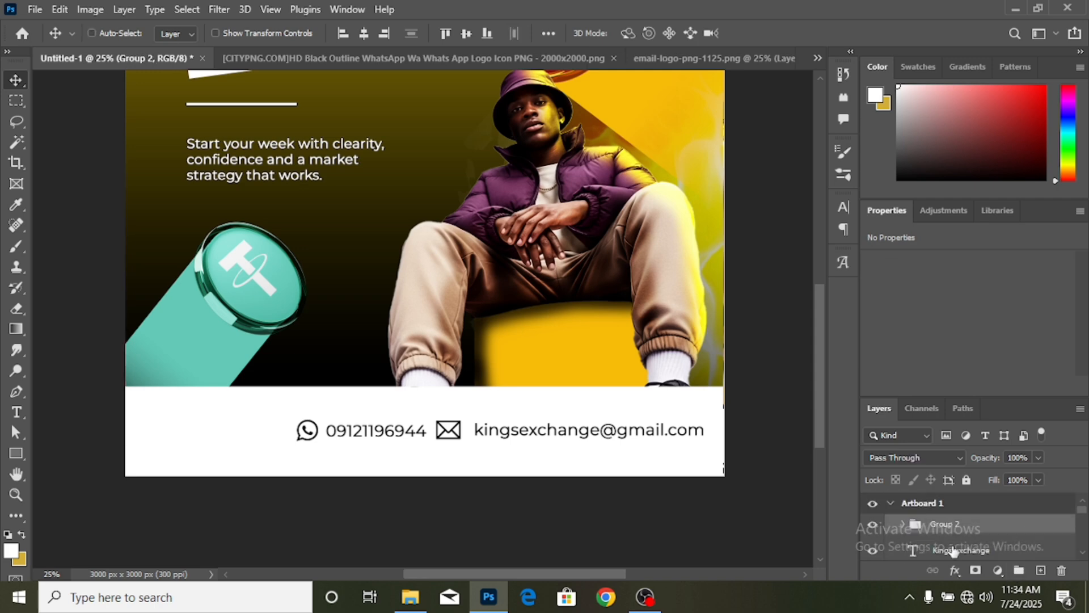
- Scale the grouped contact row to 81.81% and centre it in the white footer
key("ctrl+t")
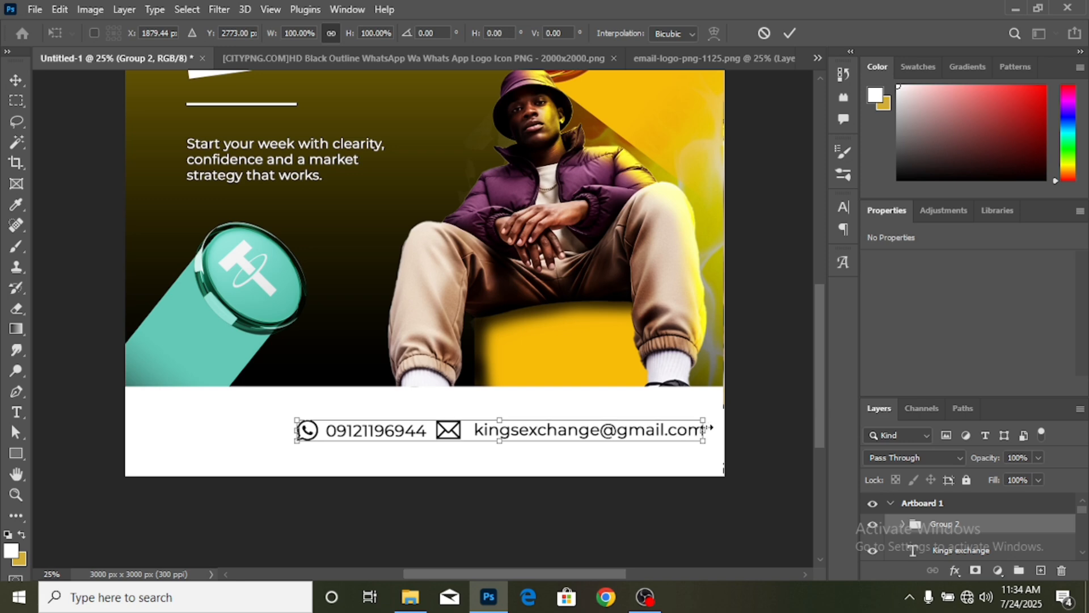
left_click_drag(704, 432, 630, 429)
left_click_drag(559, 434, 531, 441)
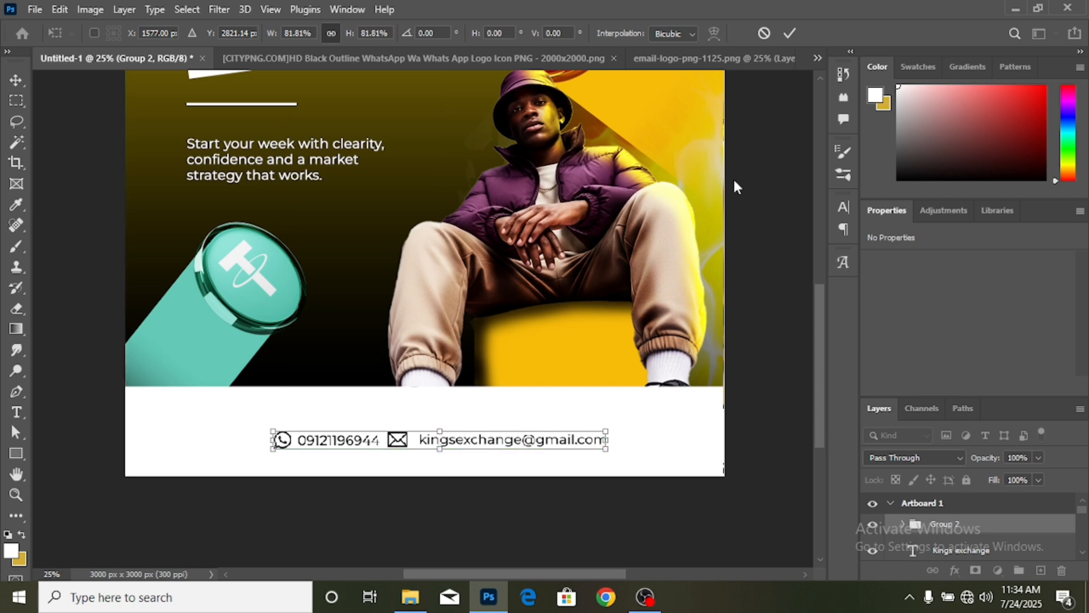
left_click(789, 34)
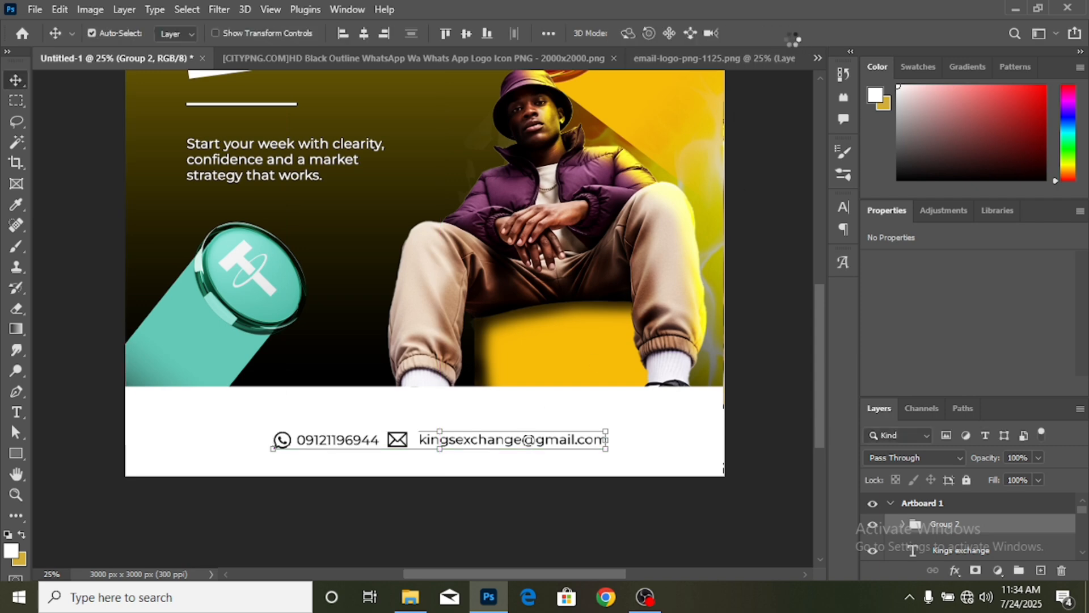
key("Up")
key("Up")
key("Up")
key("Up")
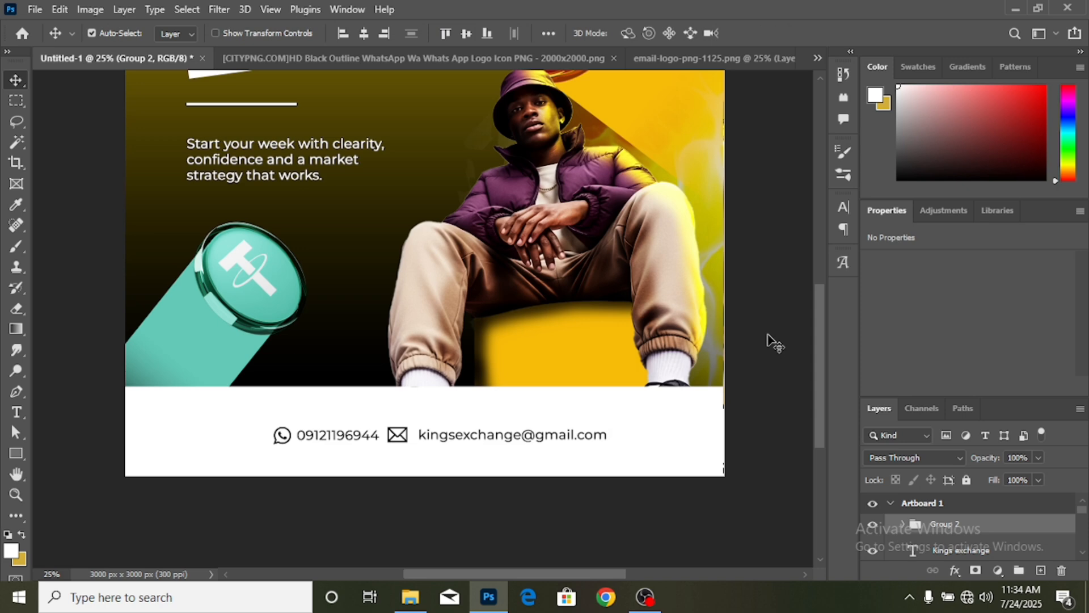
key("ctrl+minus")
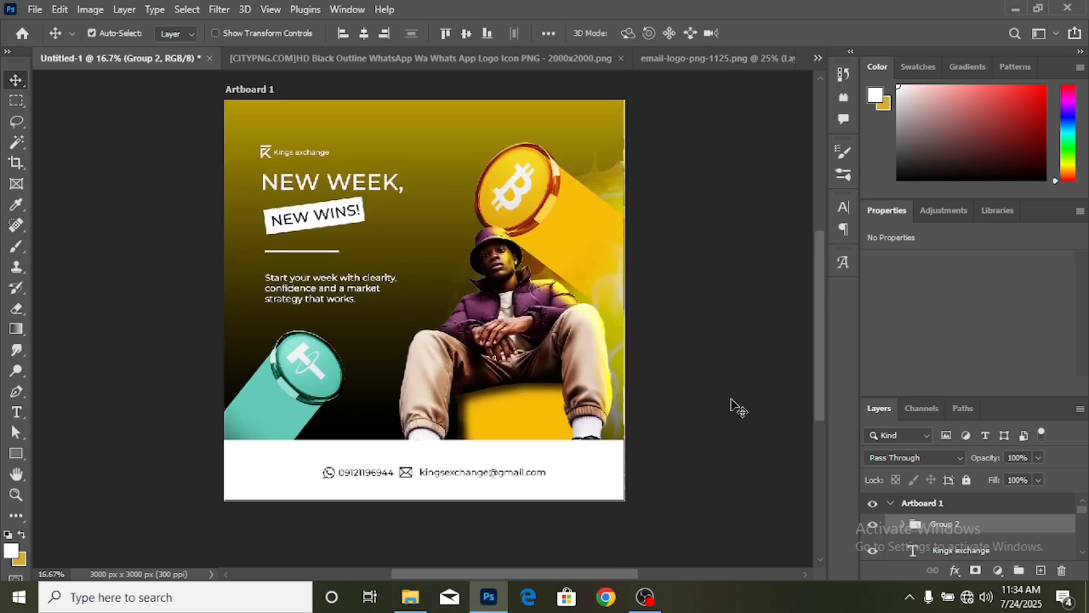